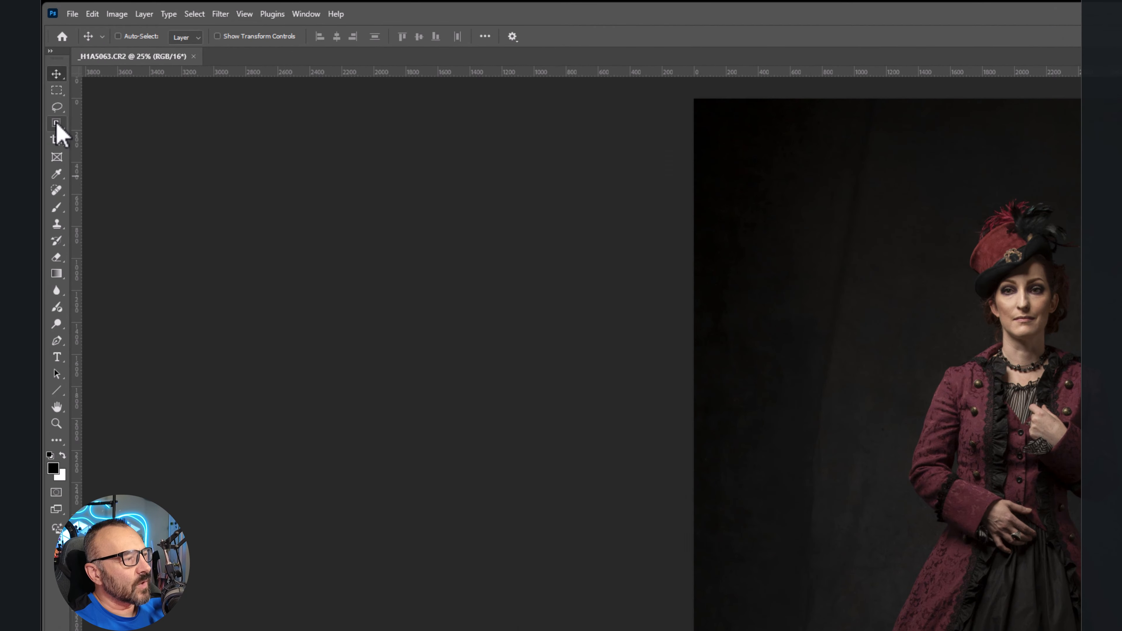
Lasso the dark object in the photo's lower-left corner and remove it with Generative Fill without a prompt.
left_click(57, 123)
left_click(56, 107)
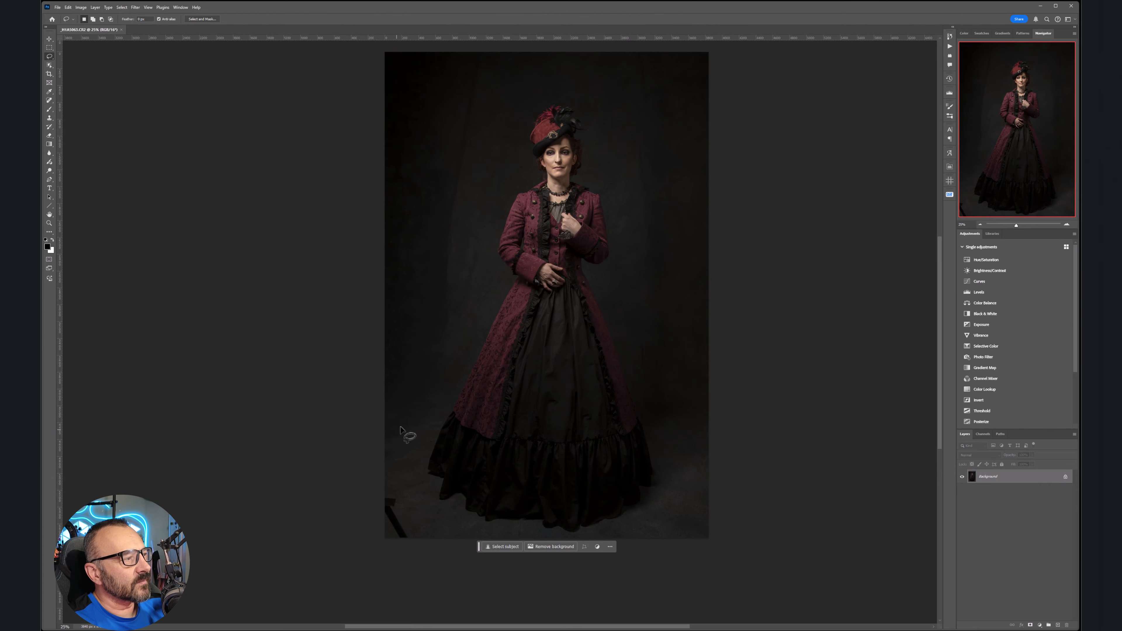
mouse_move(382, 481)
left_mouse_down()
mouse_move(411, 510)
mouse_move(415, 563)
mouse_move(341, 514)
left_mouse_up()
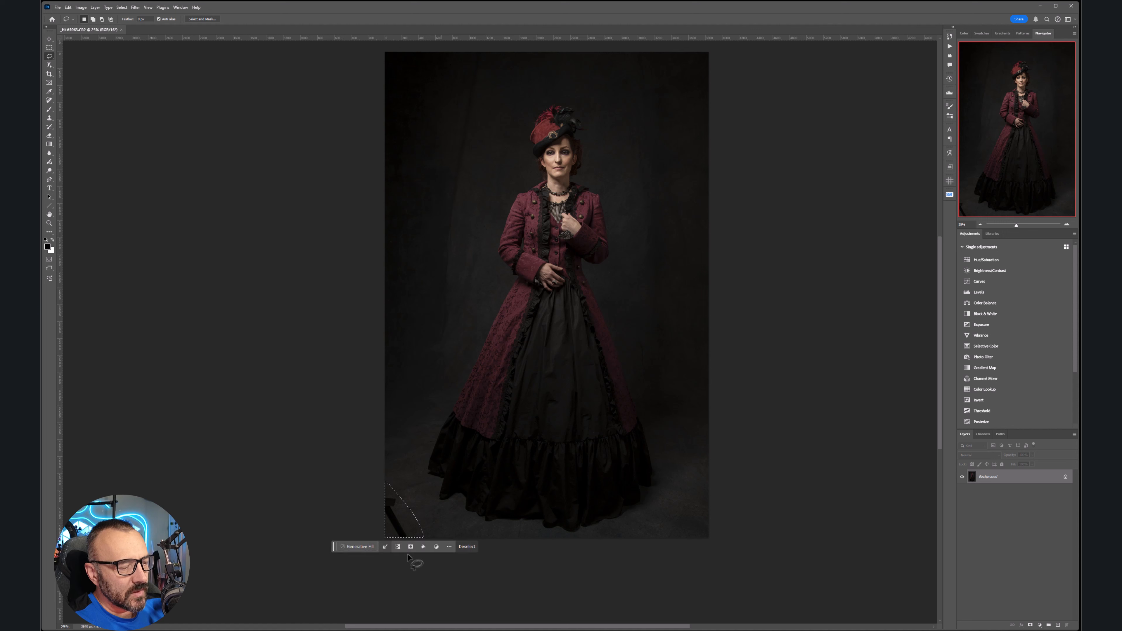
left_click(360, 547)
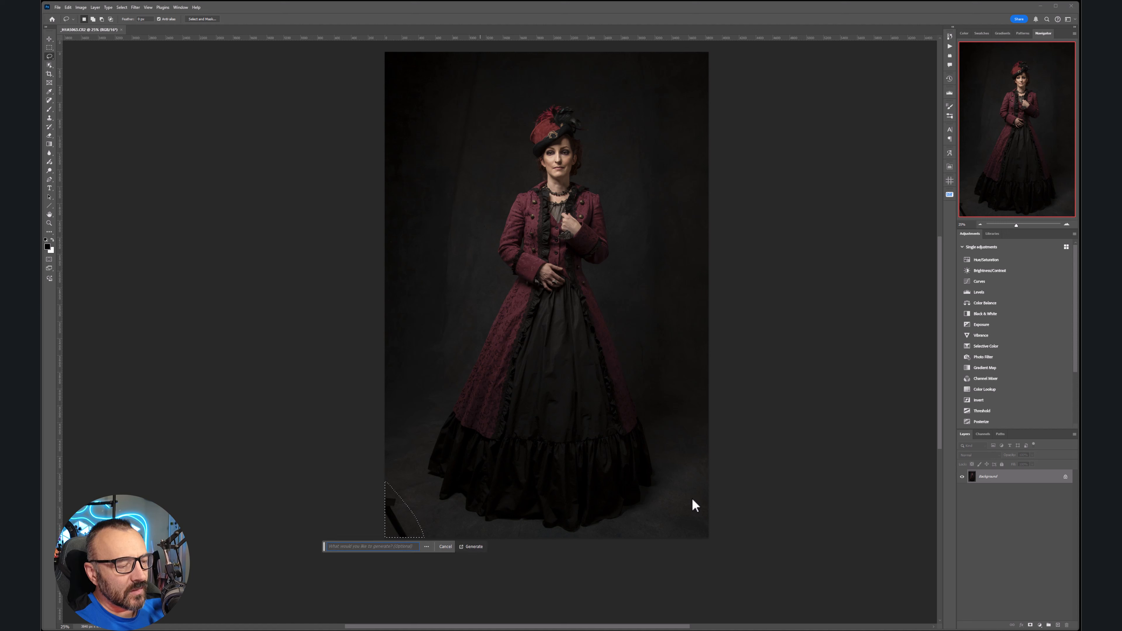
key("Return")
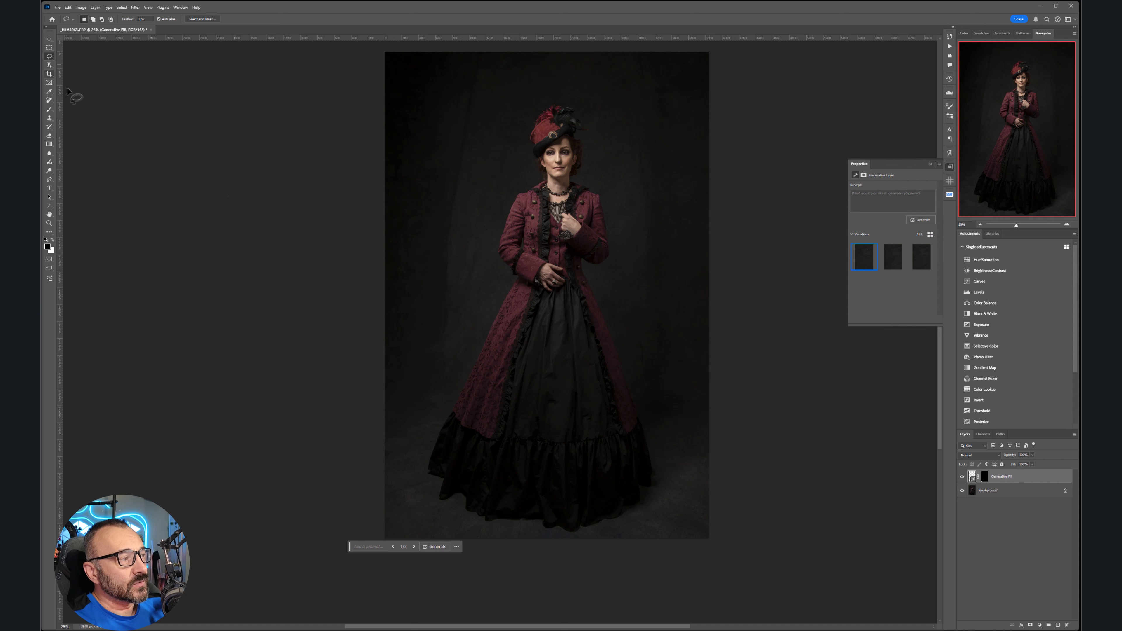
Extend the canvas slightly on the right and top with the Crop tool, filling it using Generative Expand without a prompt.
left_click(50, 73)
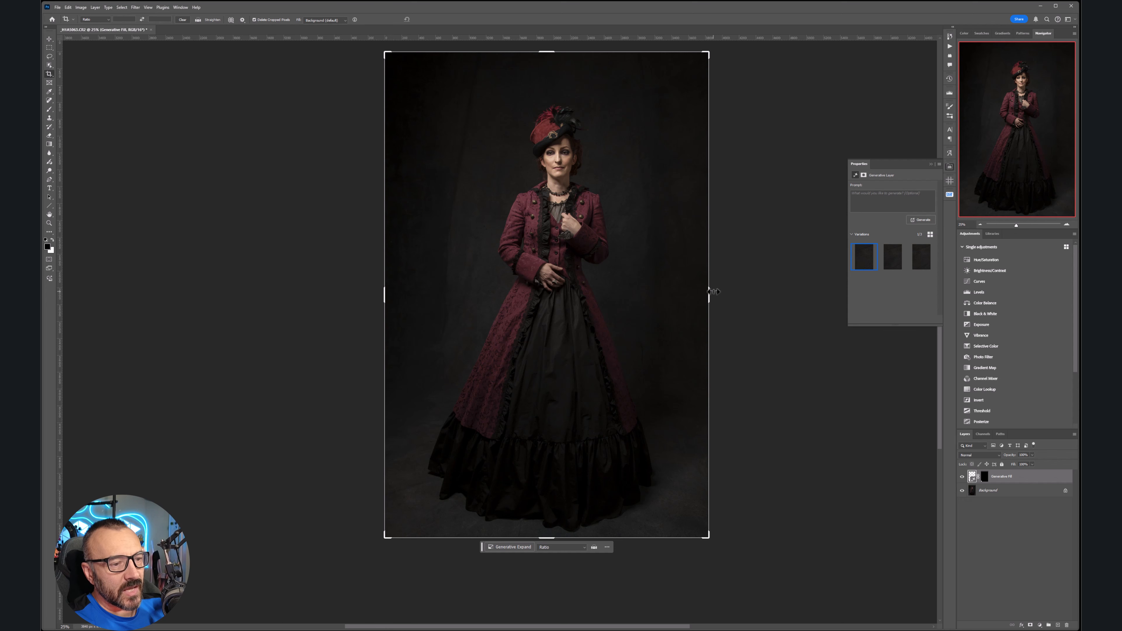
left_click_drag(709, 293, 717, 293)
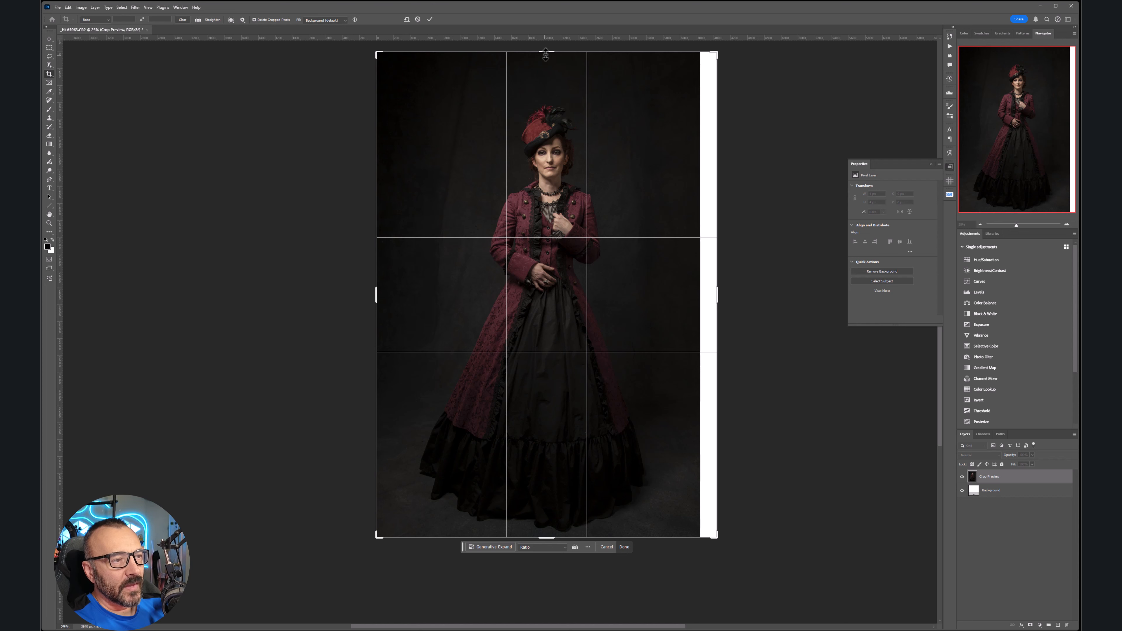
left_click_drag(547, 50, 549, 45)
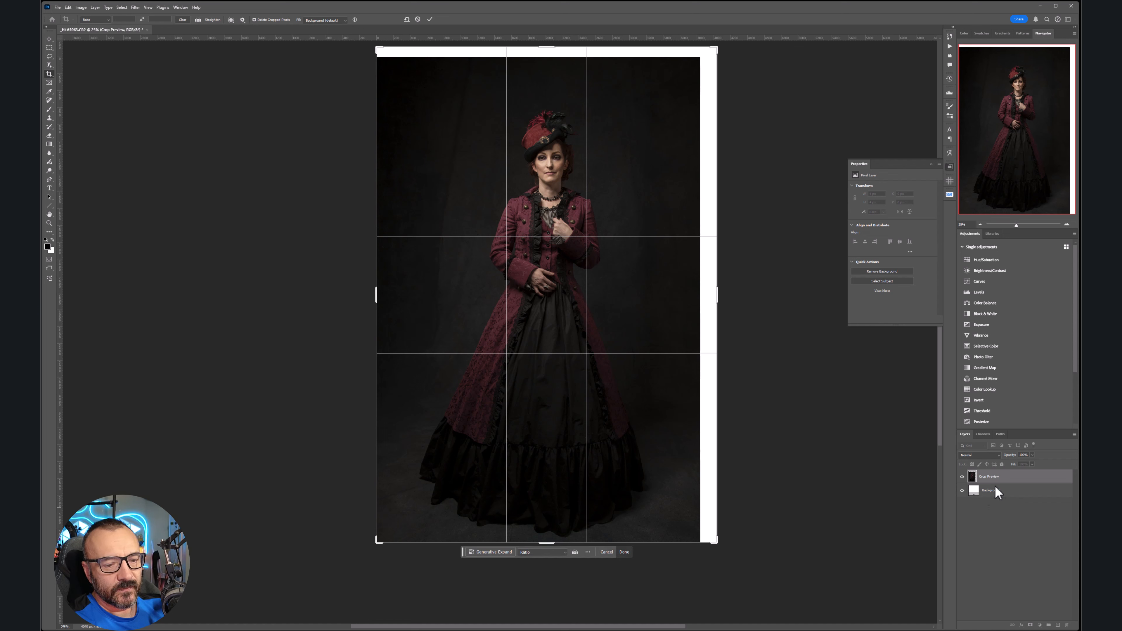
left_click(488, 553)
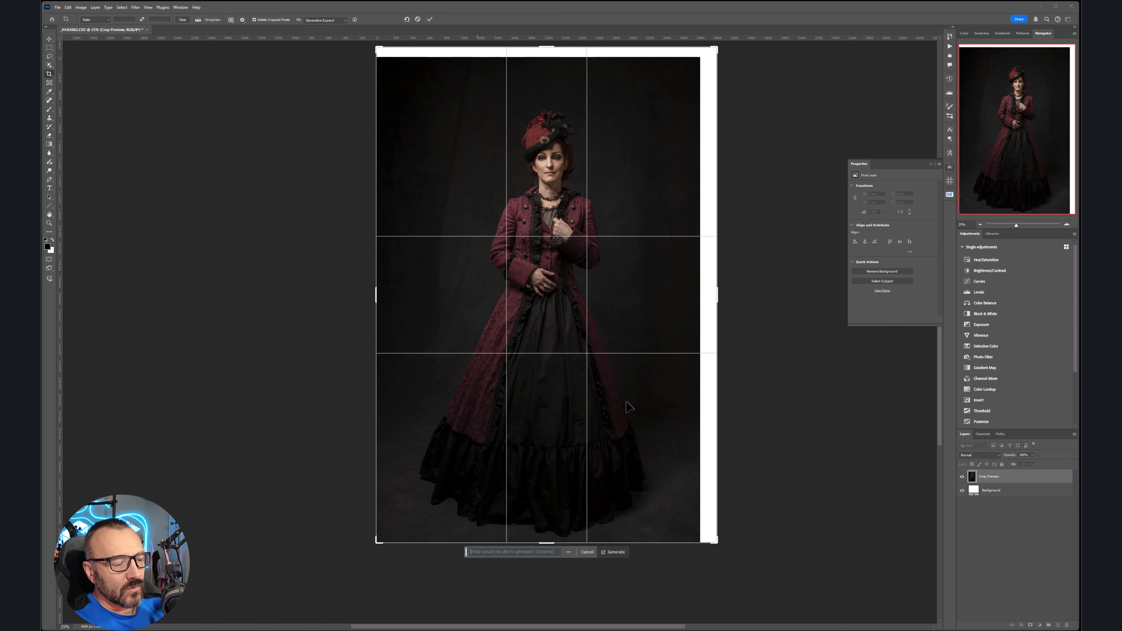
left_click(618, 553)
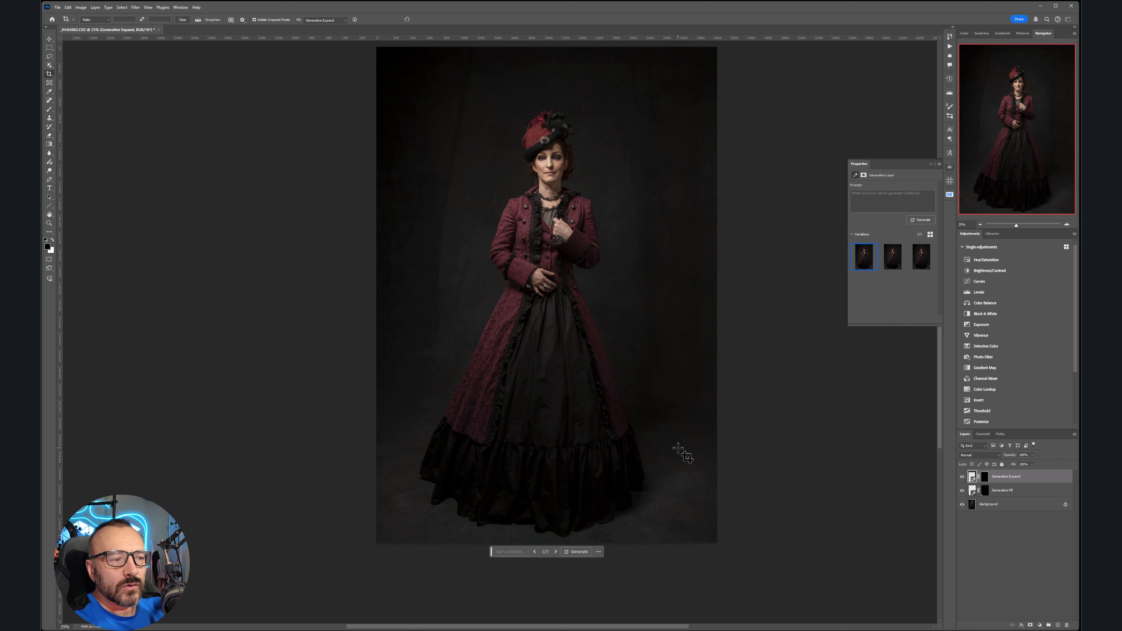
Stamp all visible layers into a new top layer named model and select the woman.
left_click(49, 39)
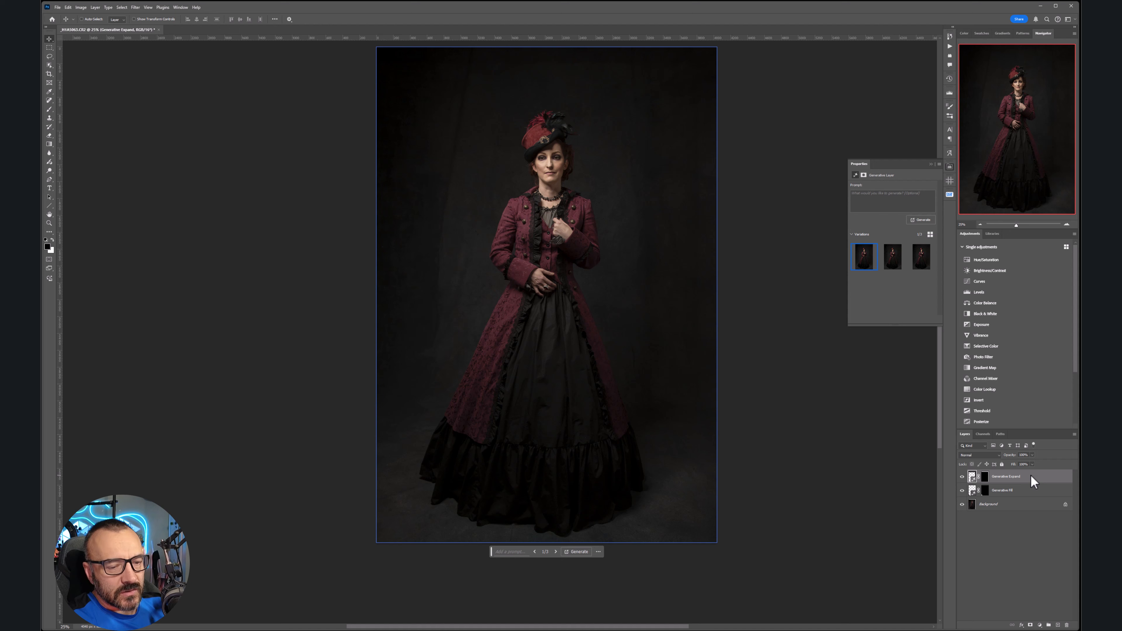
key("ctrl")
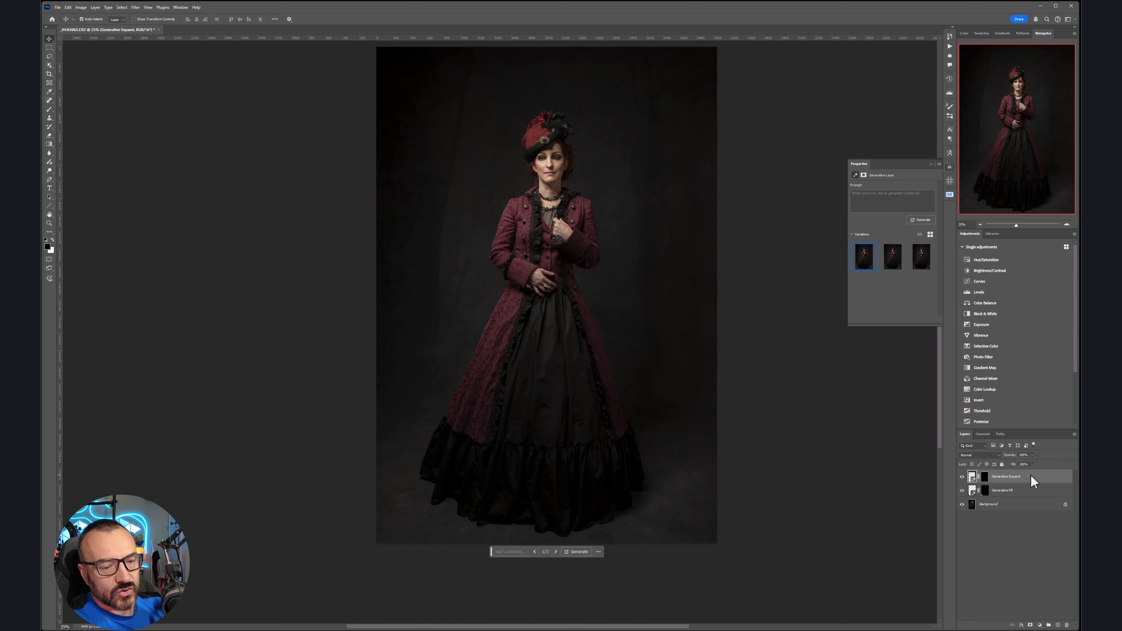
key("ctrl+alt+shift+e")
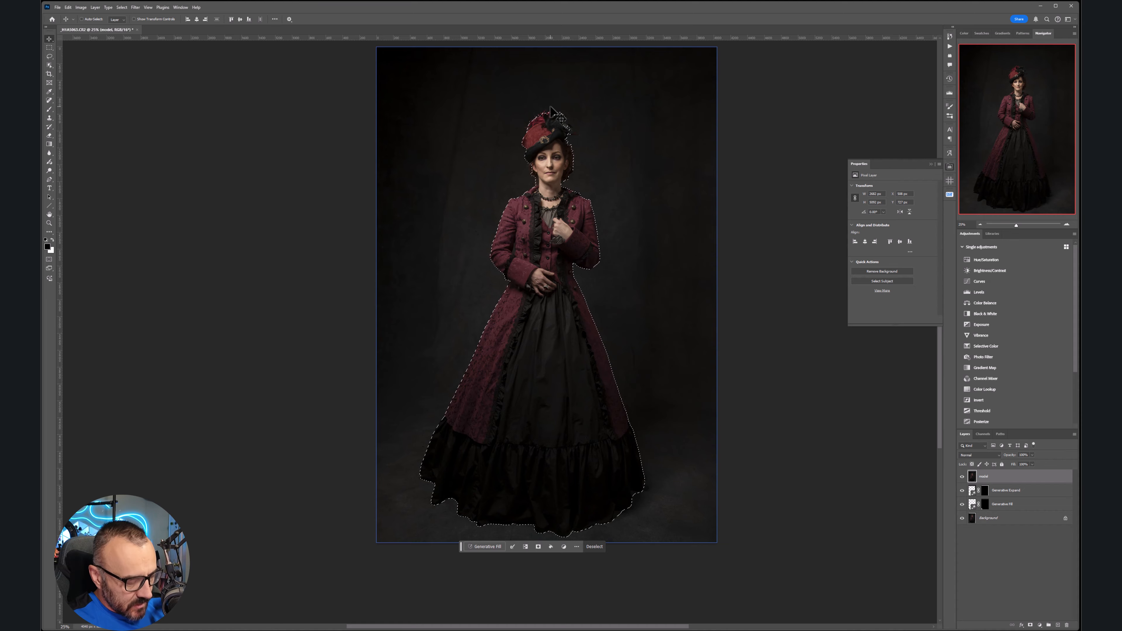
Add the missed red feather tips of the hat to the woman's selection with the Lasso tool.
scroll(550, 109, "up", 5)
scroll(548, 120, "up", 10)
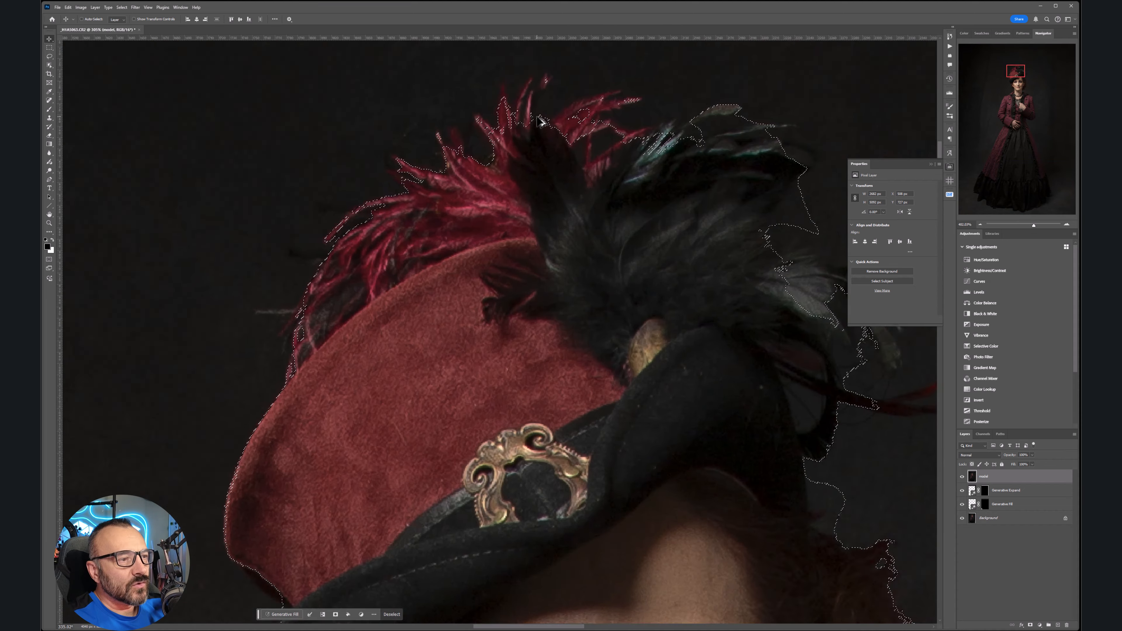
scroll(526, 99, "down", 3)
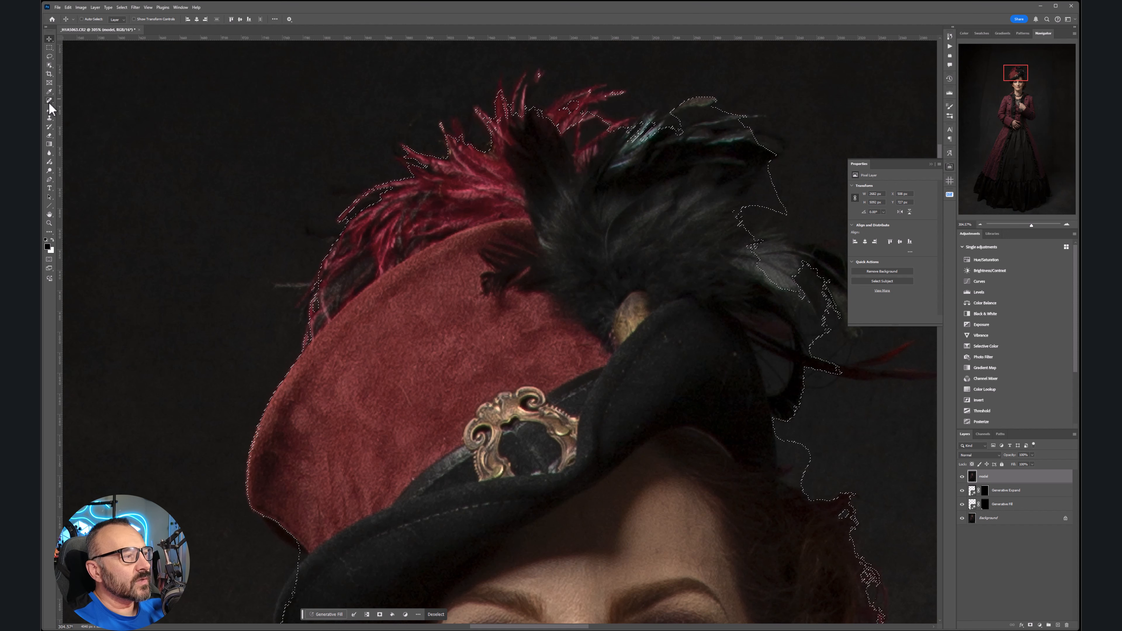
left_click(49, 57)
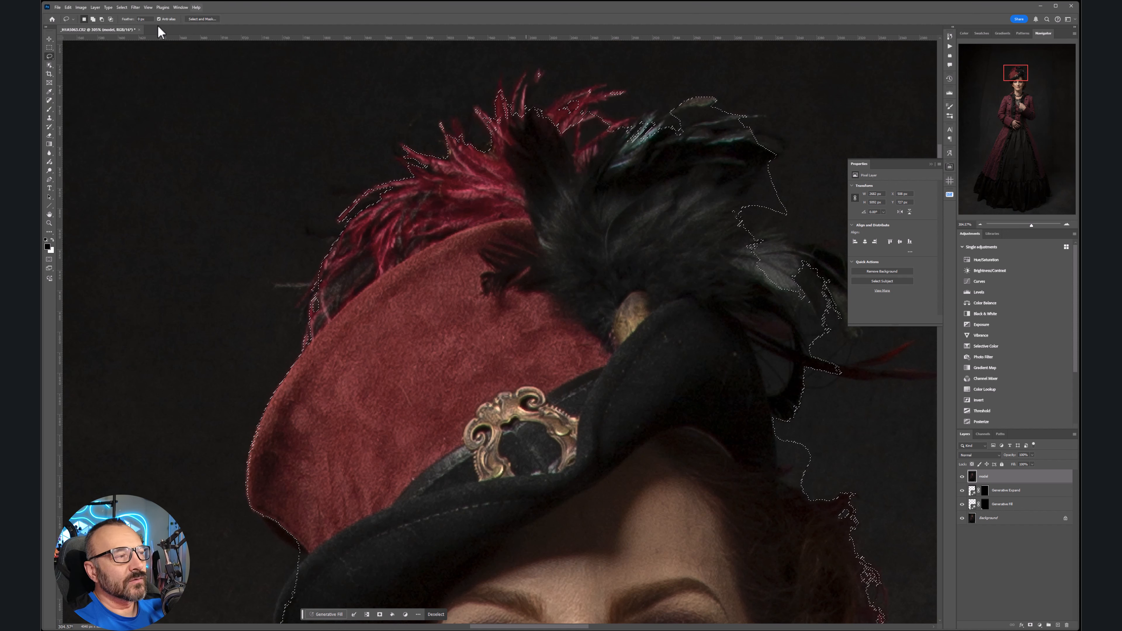
scroll(581, 88, "up", 4)
scroll(581, 89, "down", 2)
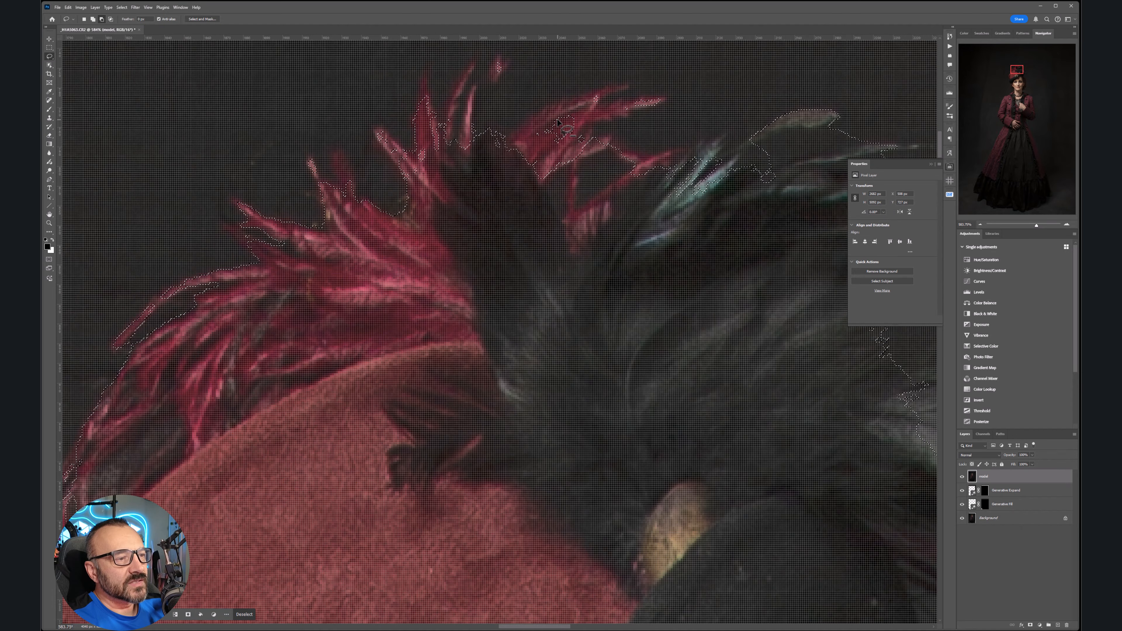
key("shift")
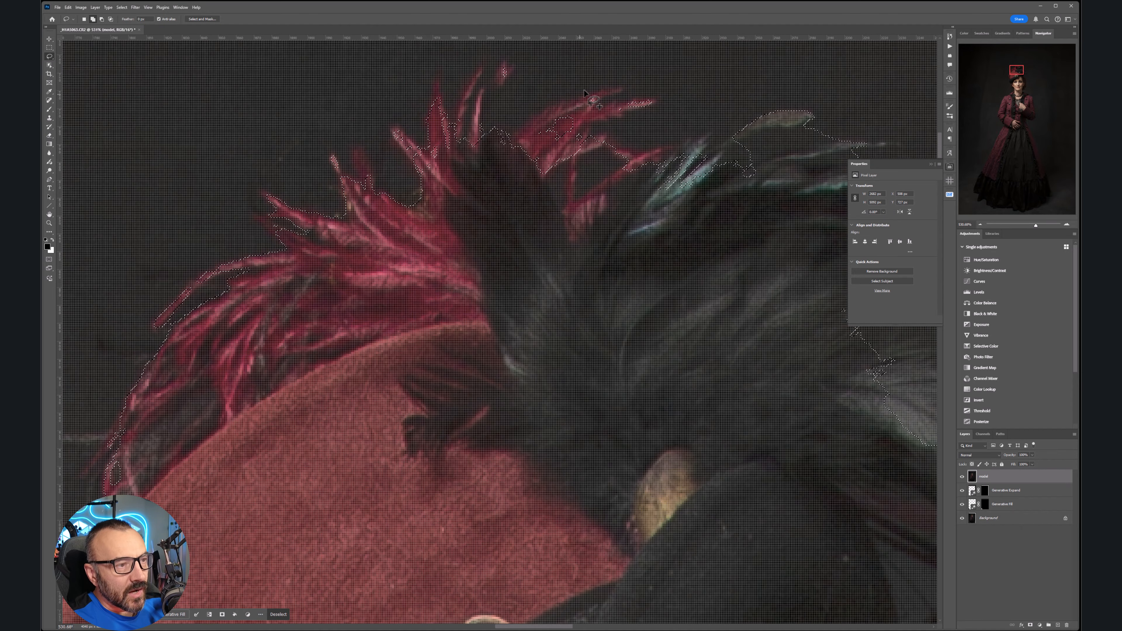
mouse_move(612, 91)
left_mouse_down()
mouse_move(514, 136)
mouse_move(552, 187)
mouse_move(579, 152)
mouse_move(585, 132)
mouse_move(564, 143)
mouse_move(575, 123)
mouse_move(652, 103)
mouse_move(604, 108)
mouse_move(577, 95)
mouse_move(612, 94)
left_mouse_up()
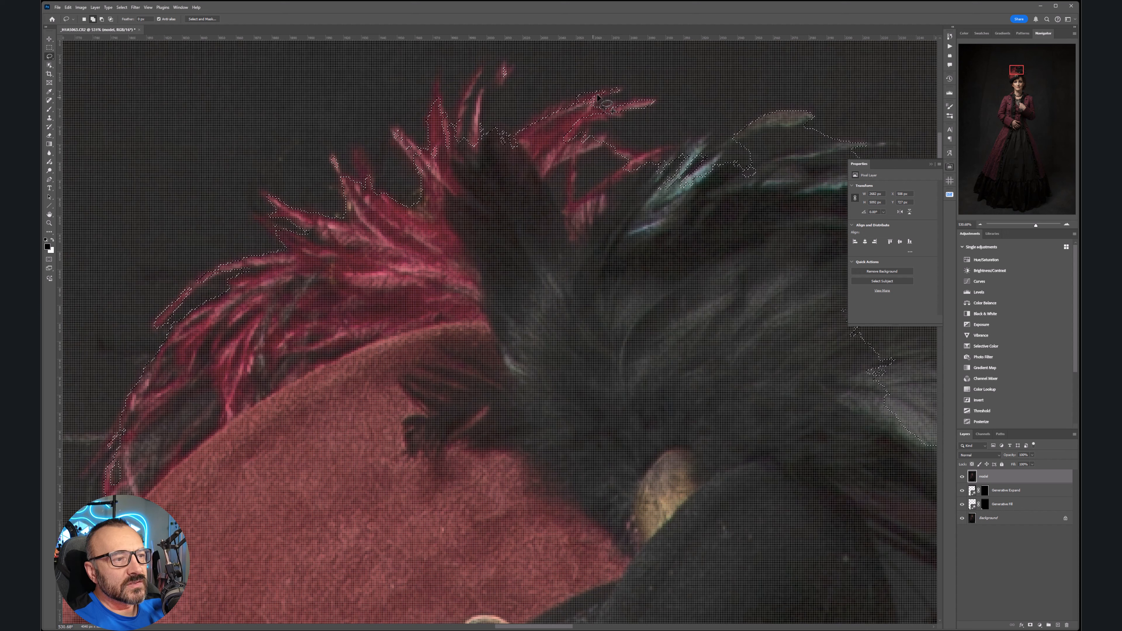
mouse_move(483, 91)
left_mouse_down()
mouse_move(483, 141)
mouse_move(459, 145)
mouse_move(481, 131)
mouse_move(484, 91)
mouse_move(514, 79)
mouse_move(504, 64)
mouse_move(470, 99)
mouse_move(462, 133)
mouse_move(478, 69)
left_mouse_up()
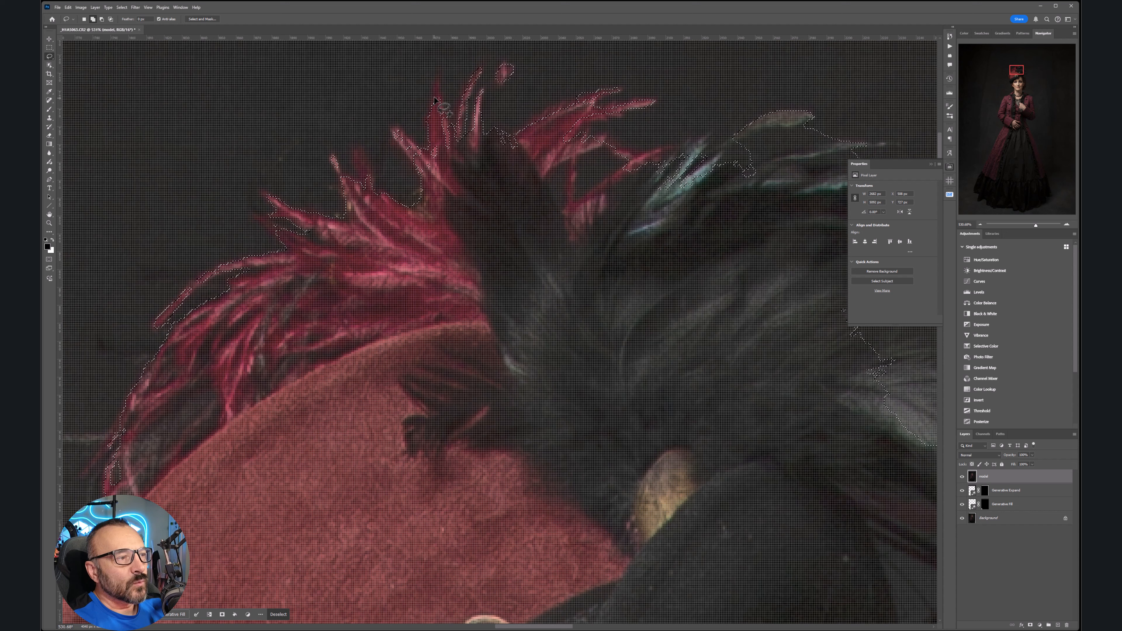
mouse_move(441, 106)
left_mouse_down()
mouse_move(438, 82)
mouse_move(443, 153)
mouse_move(442, 106)
left_mouse_up()
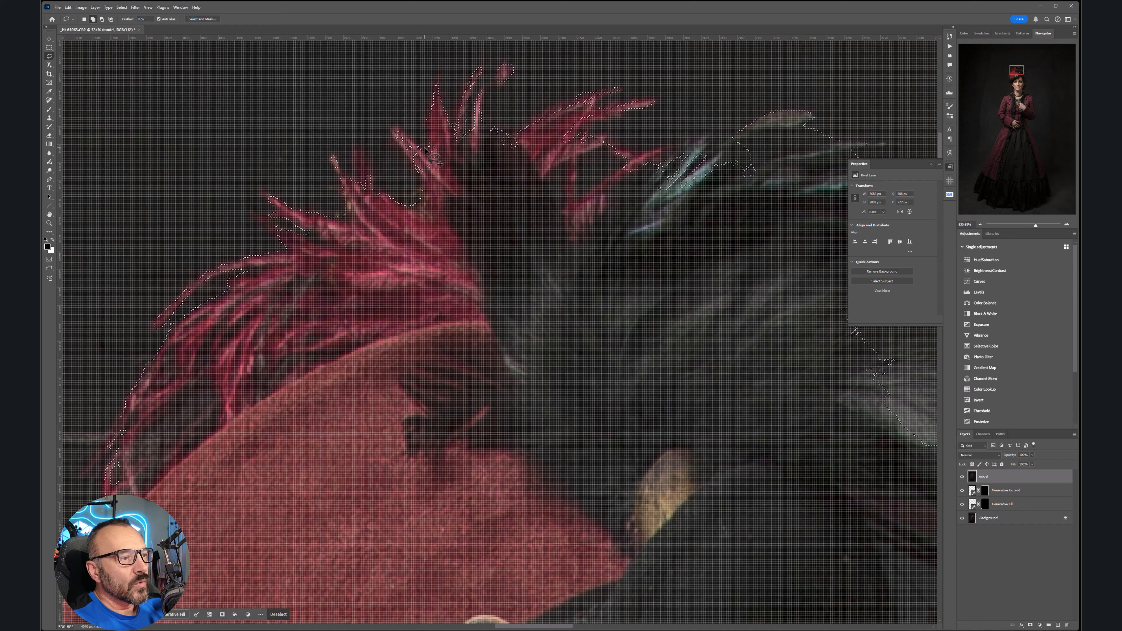
mouse_move(424, 148)
left_mouse_down()
mouse_move(401, 137)
mouse_move(396, 145)
mouse_move(422, 168)
mouse_move(399, 132)
left_mouse_up()
mouse_move(369, 184)
left_mouse_down()
mouse_move(361, 151)
mouse_move(368, 198)
mouse_move(370, 188)
left_mouse_up()
mouse_move(285, 238)
left_mouse_down()
mouse_move(254, 214)
mouse_move(304, 237)
left_mouse_up()
Mask the model layer with the selection and check the cutout by temporarily hiding the Background layer.
scroll(475, 293, "down", 2)
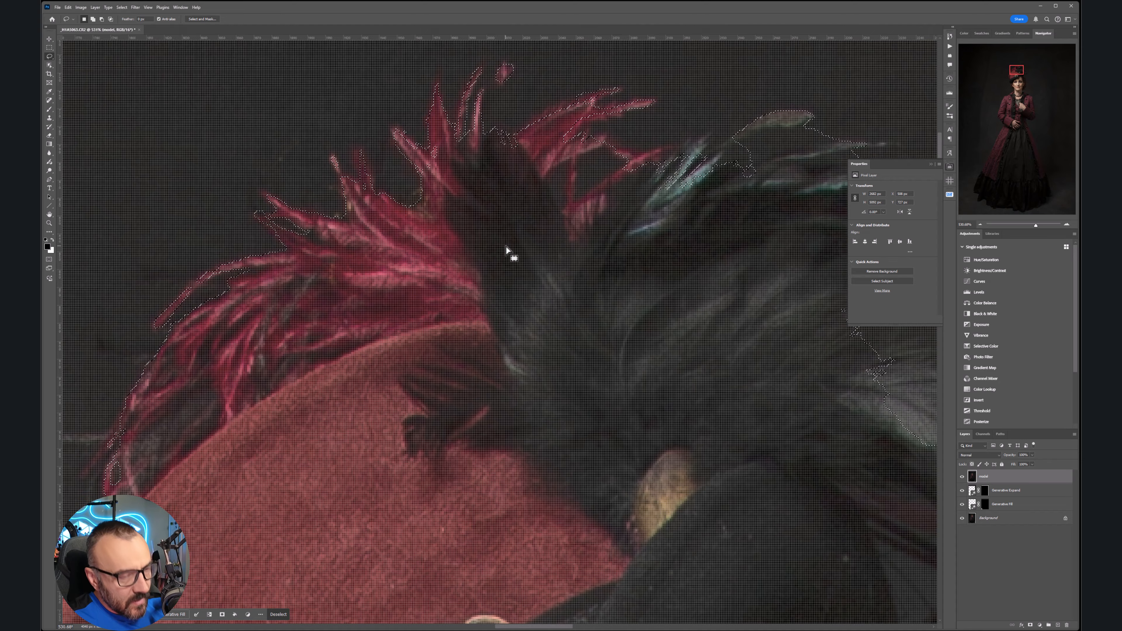
scroll(509, 251, "down", 3)
scroll(592, 207, "down", 10)
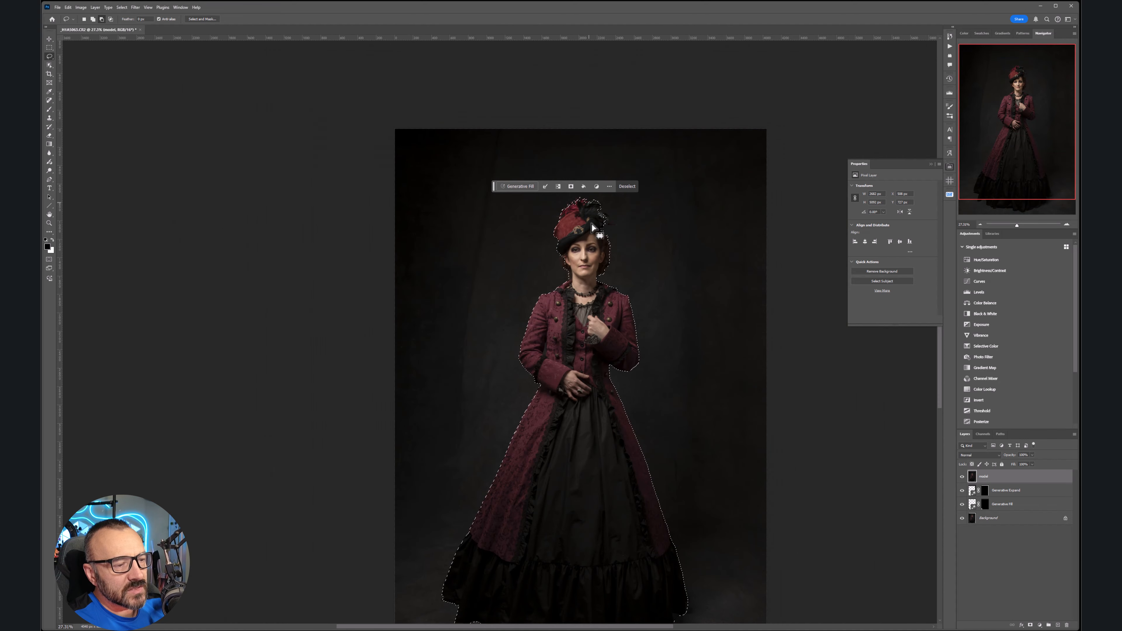
left_click_drag(593, 312, 482, 255)
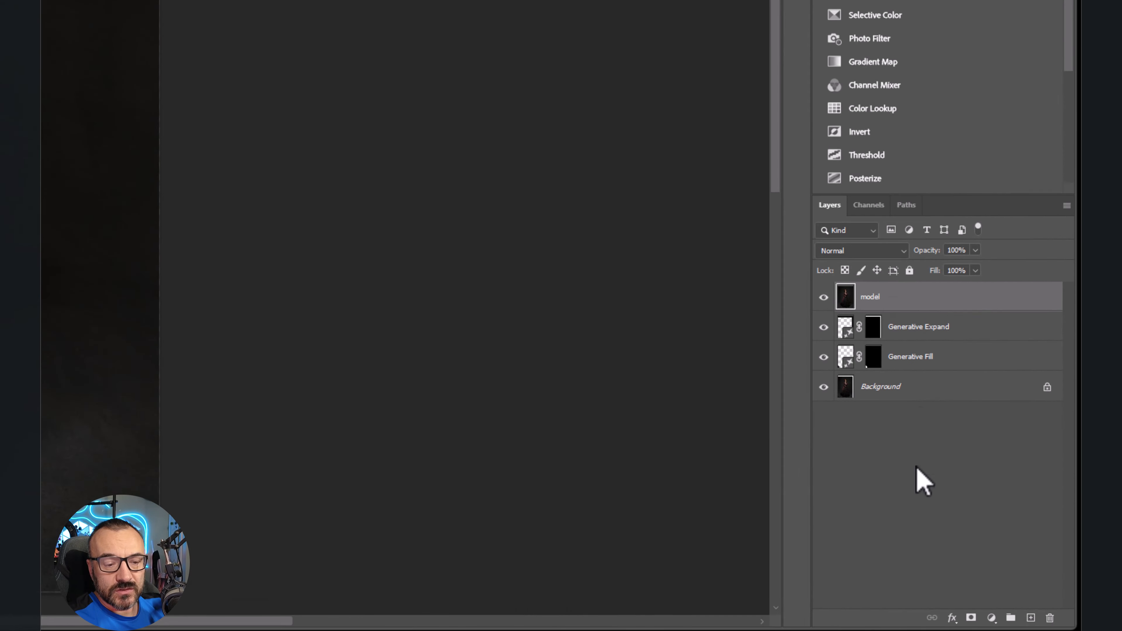
left_click(970, 618)
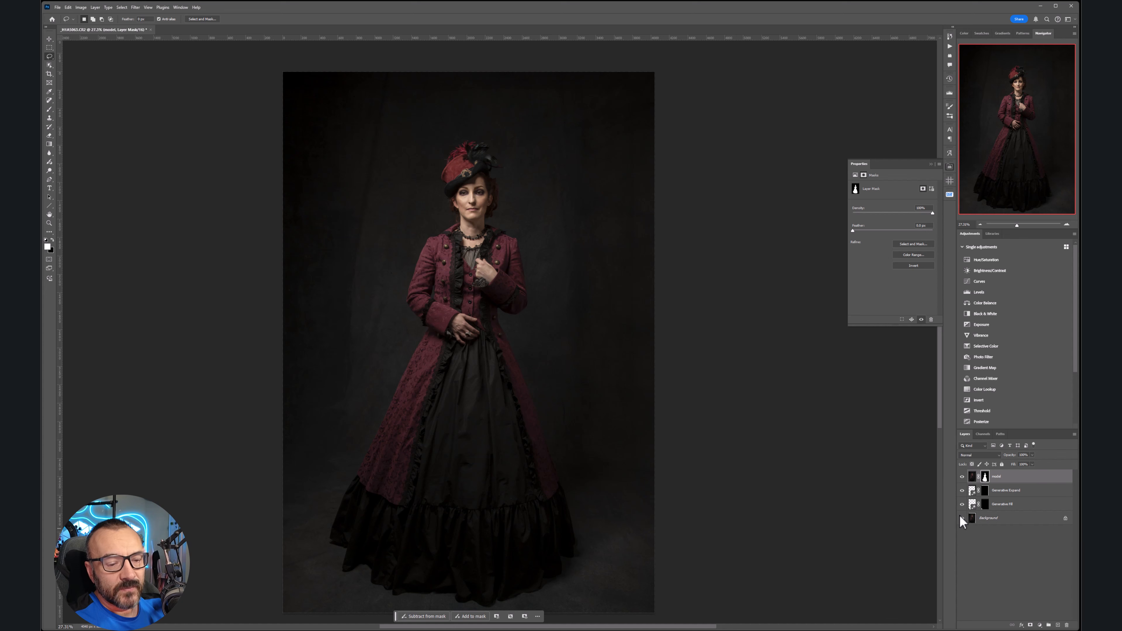
left_click(963, 518)
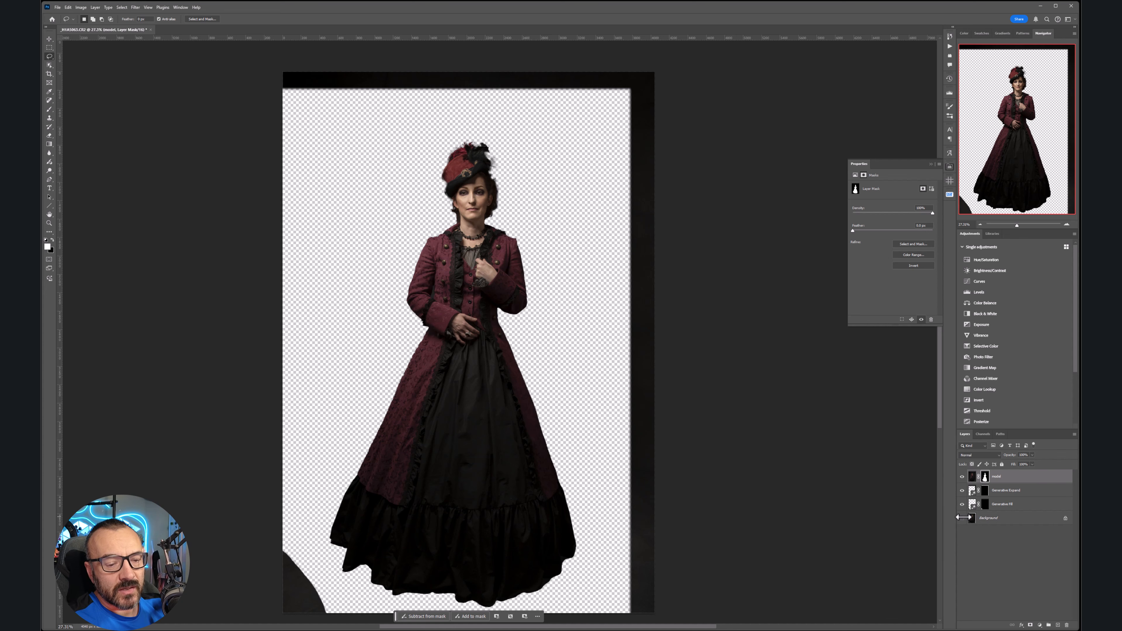
left_click(962, 518)
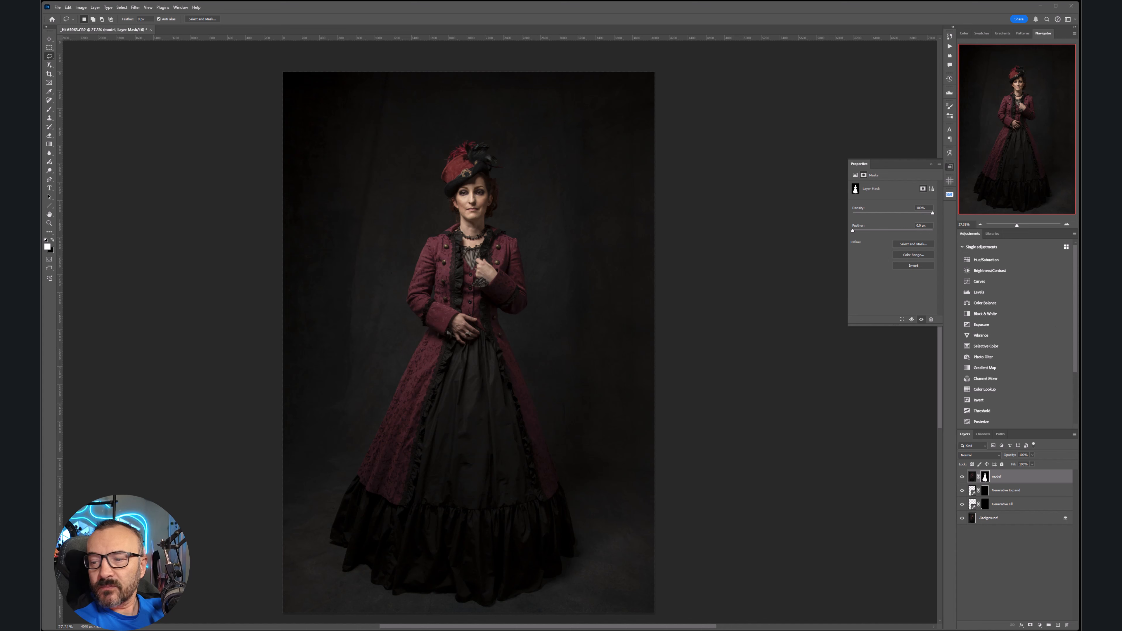
left_click_drag(678, 201, 615, 196)
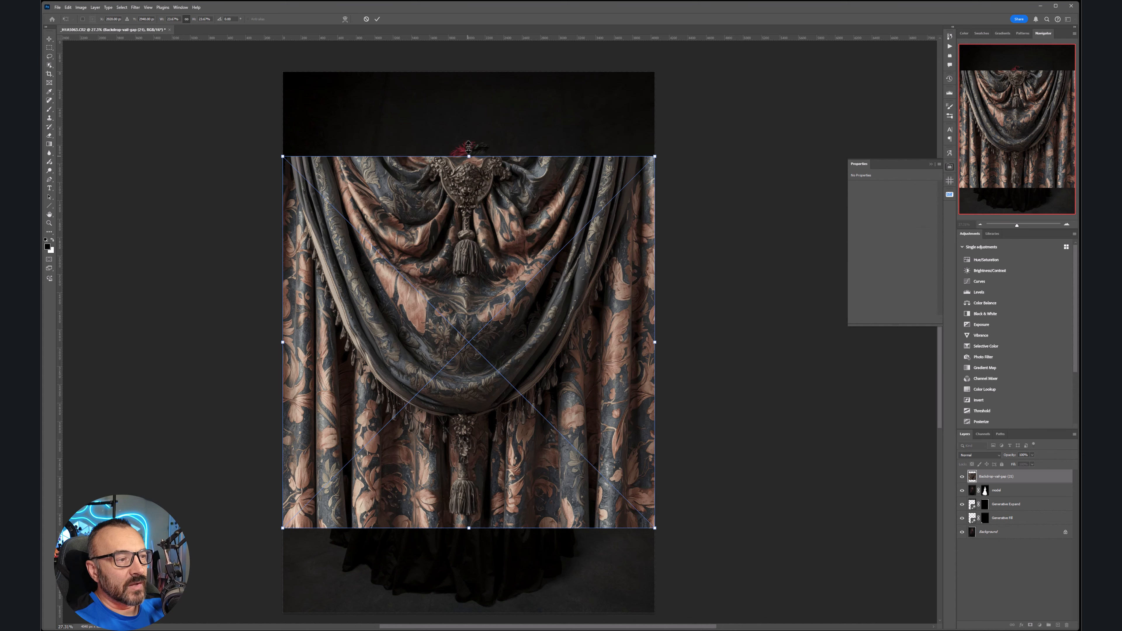
left_click_drag(468, 148, 468, 72)
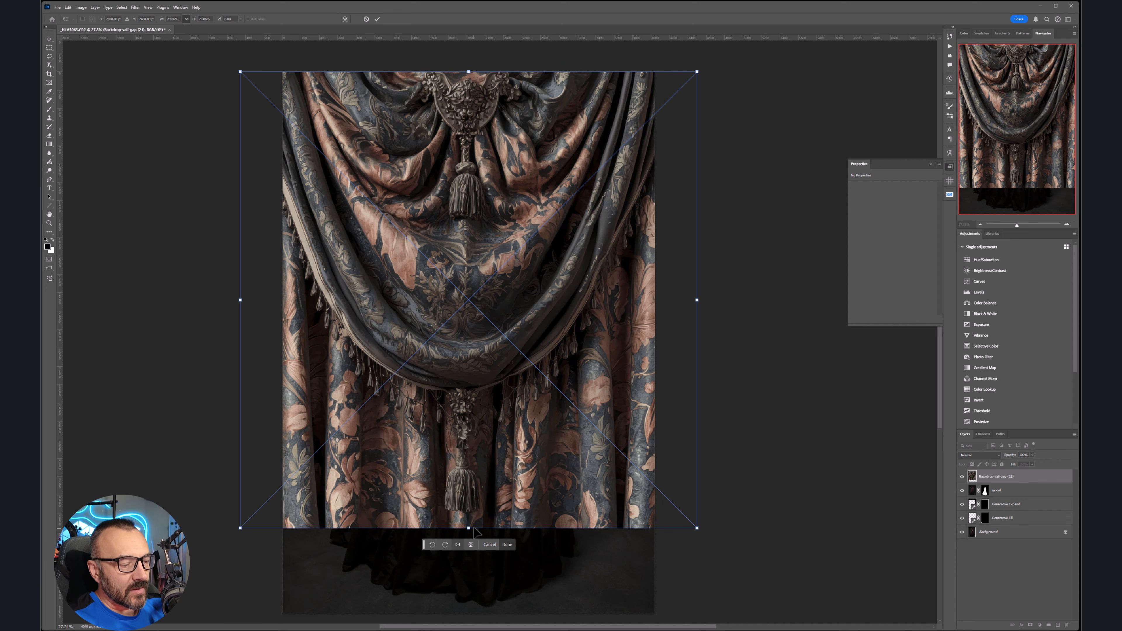
left_click_drag(468, 528, 501, 609)
left_click_drag(503, 618, 503, 618)
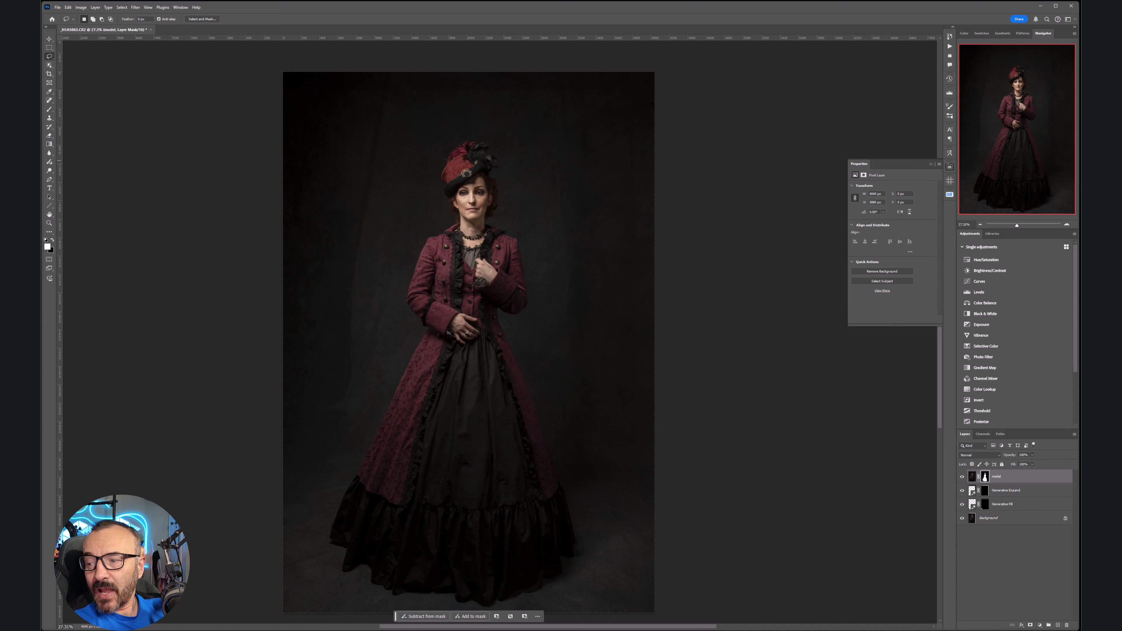
Place the green and gold curtain backdrop image in the document and scale it to cover the full canvas height.
left_click_drag(1121, 192, 479, 198)
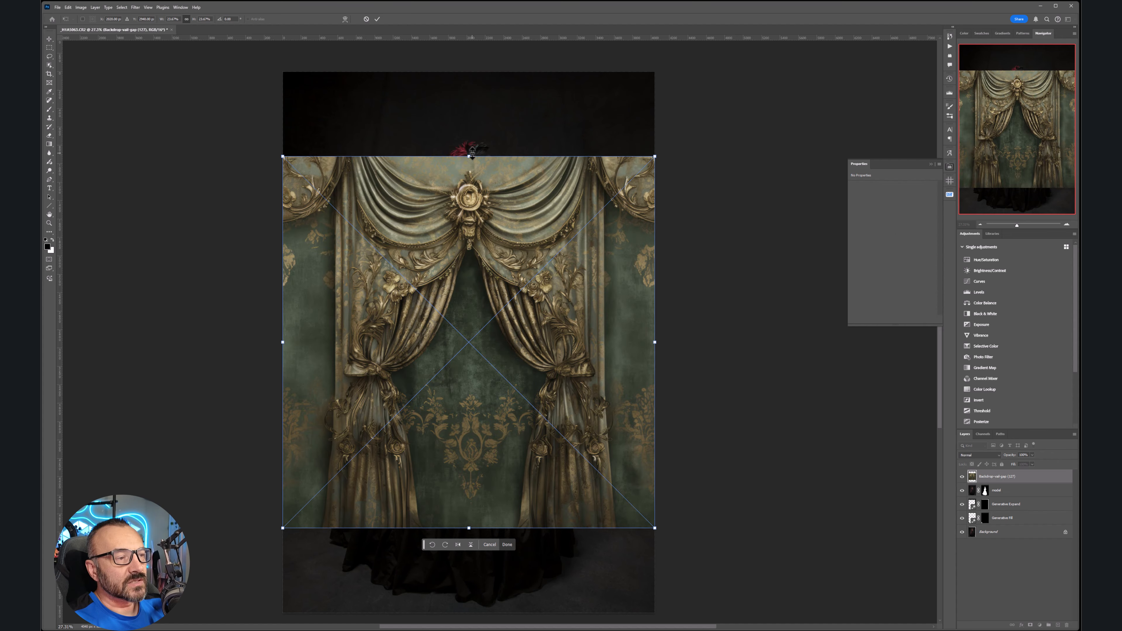
left_click_drag(469, 156, 456, 78)
left_click_drag(469, 528, 481, 619)
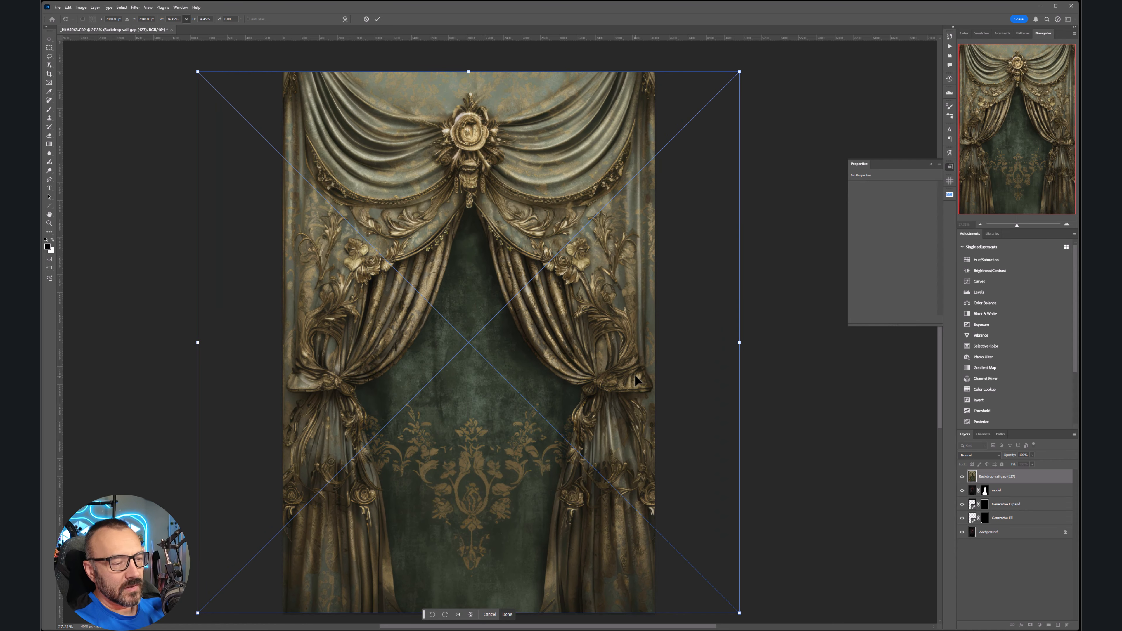
key("Return")
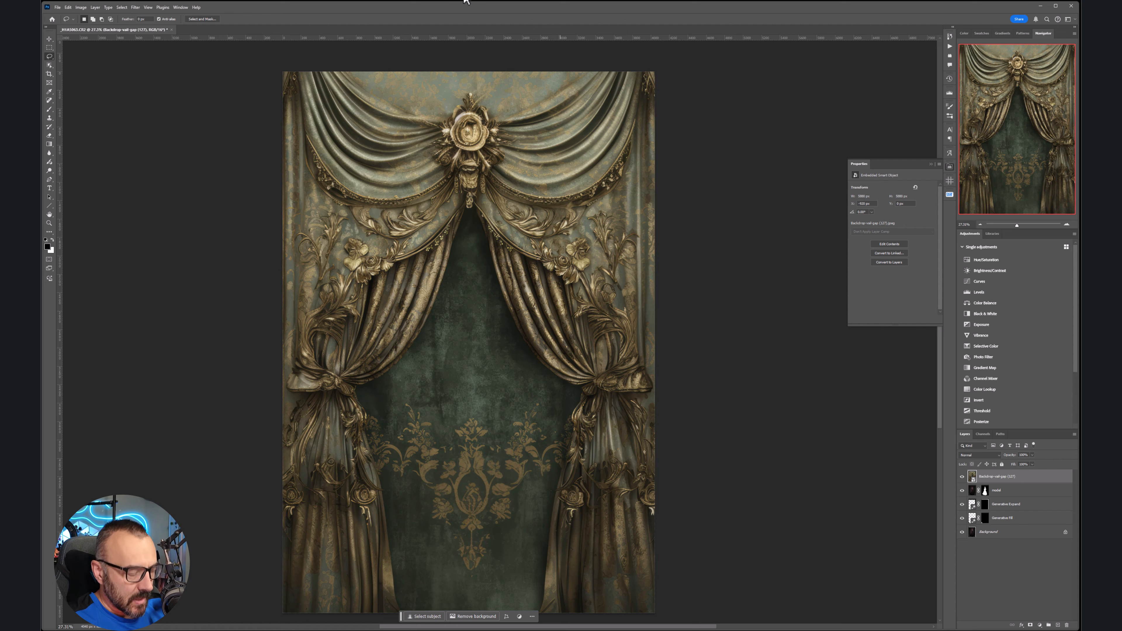
Move the curtain backdrop layer directly beneath the model layer.
scroll(433, 122, "down", 2)
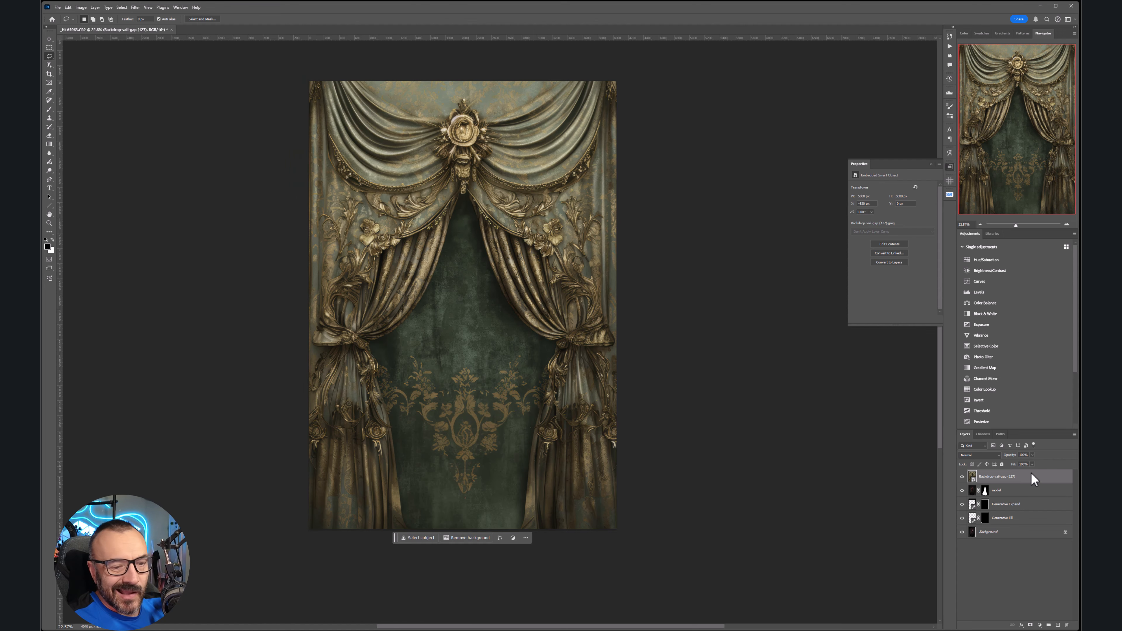
left_click_drag(1033, 479, 1034, 497)
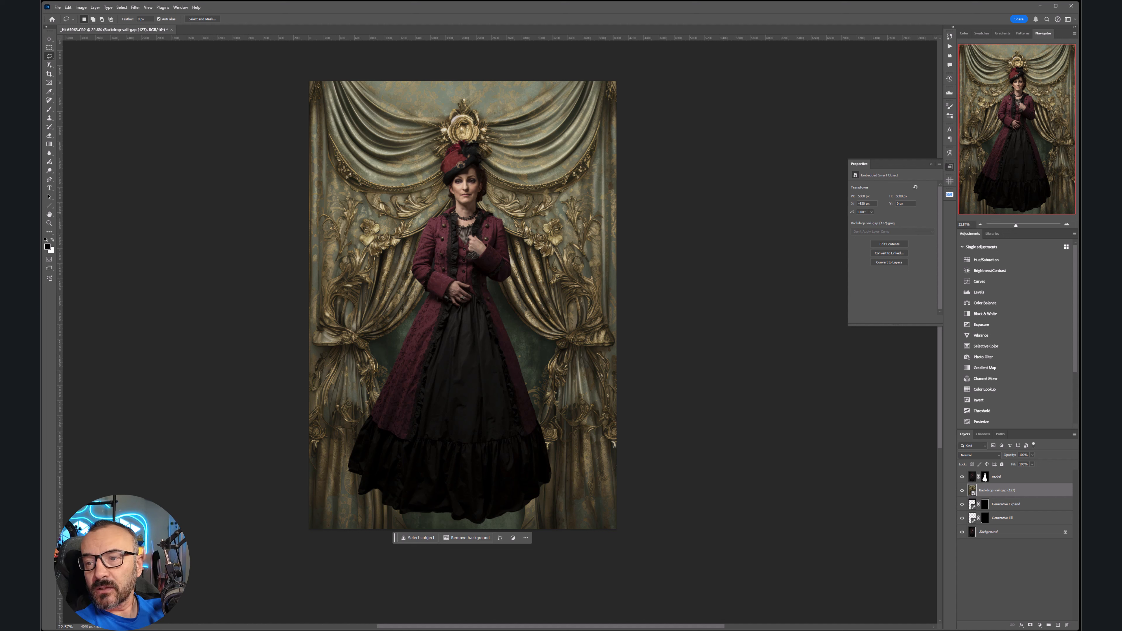
key("alt+Tab")
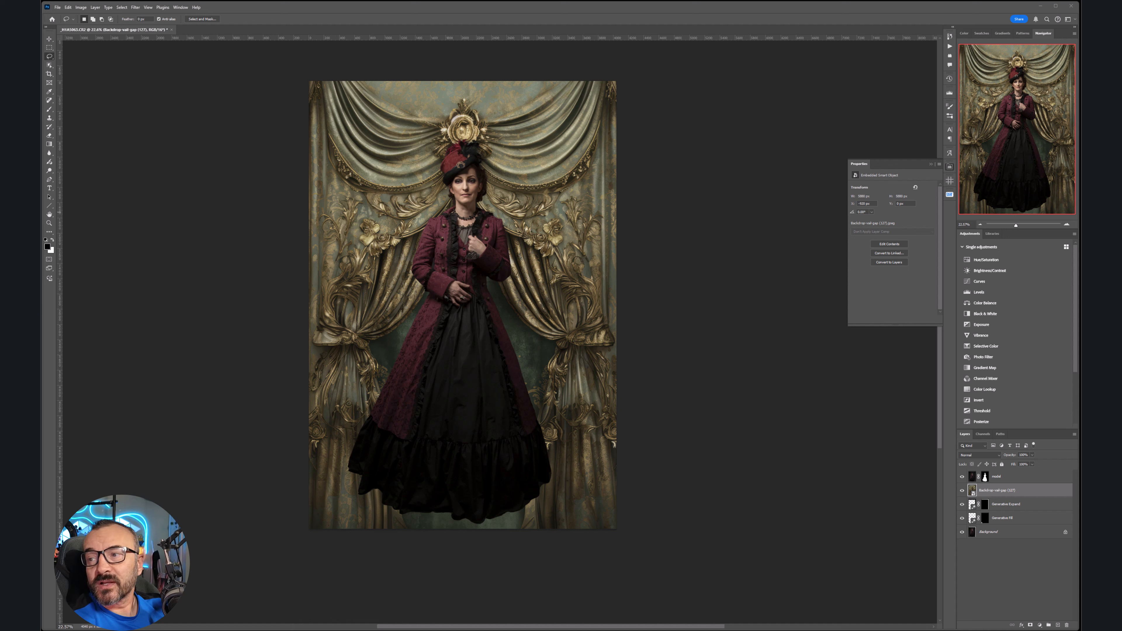
Place the English countryside landscape image beneath the model layer, scaled to cover the full canvas height and shifted slightly left.
left_click_drag(1121, 177, 405, 180)
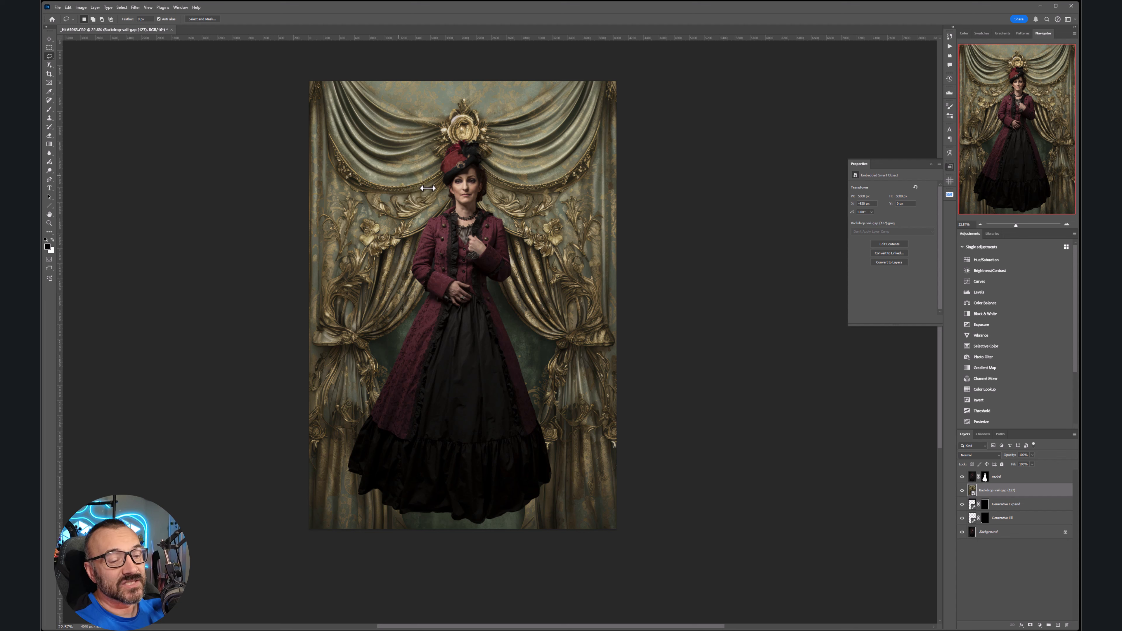
left_click_drag(462, 151, 449, 77)
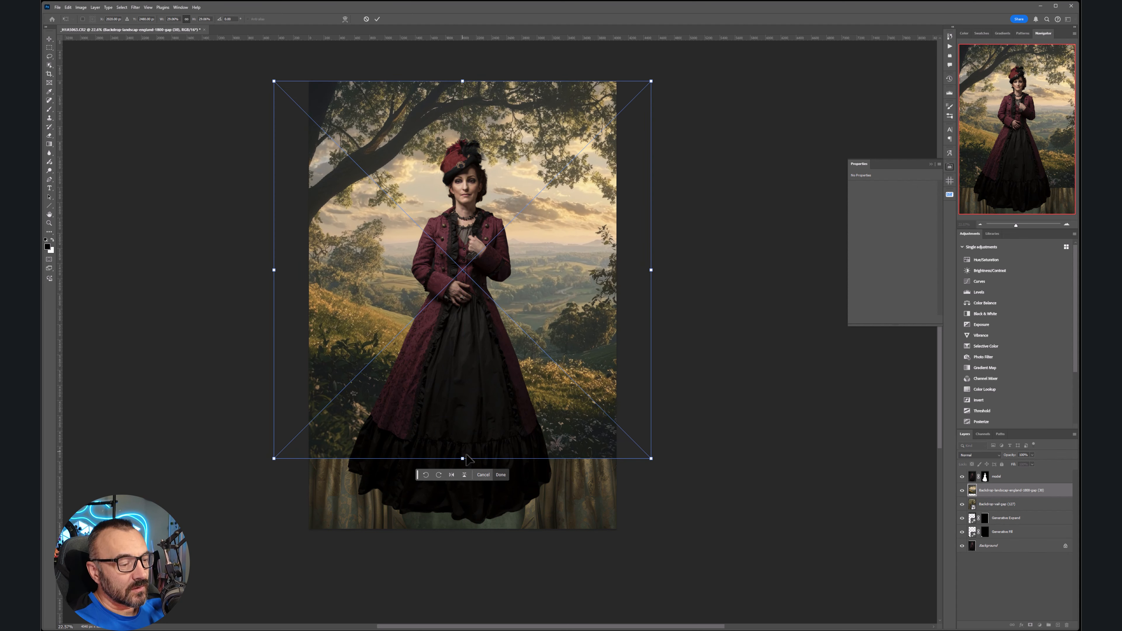
left_click_drag(458, 460, 460, 540)
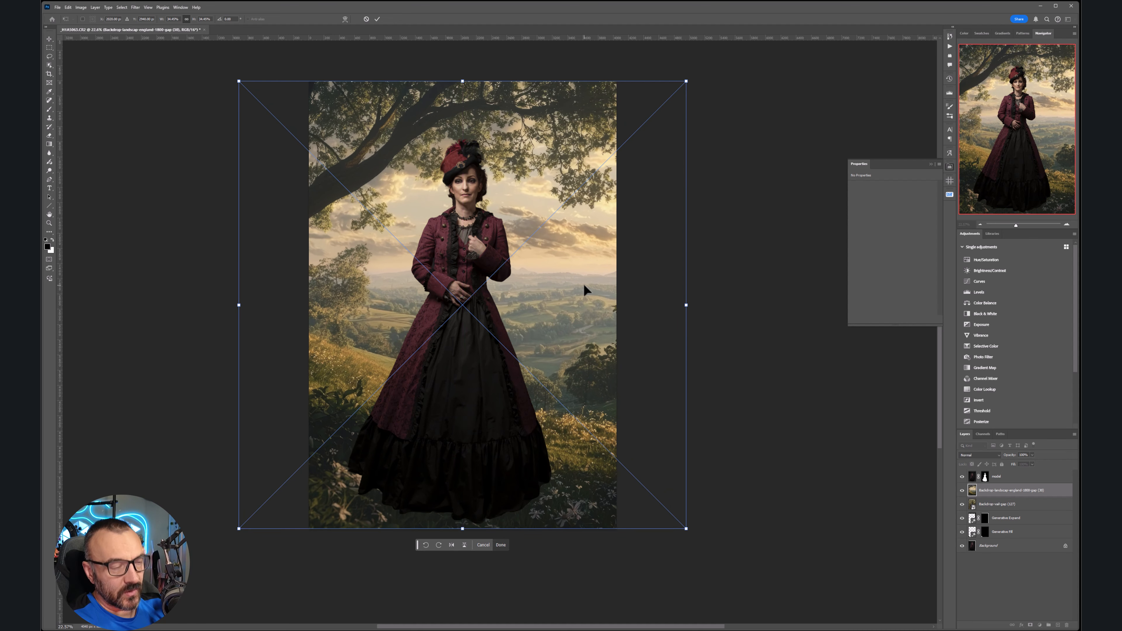
key("Return")
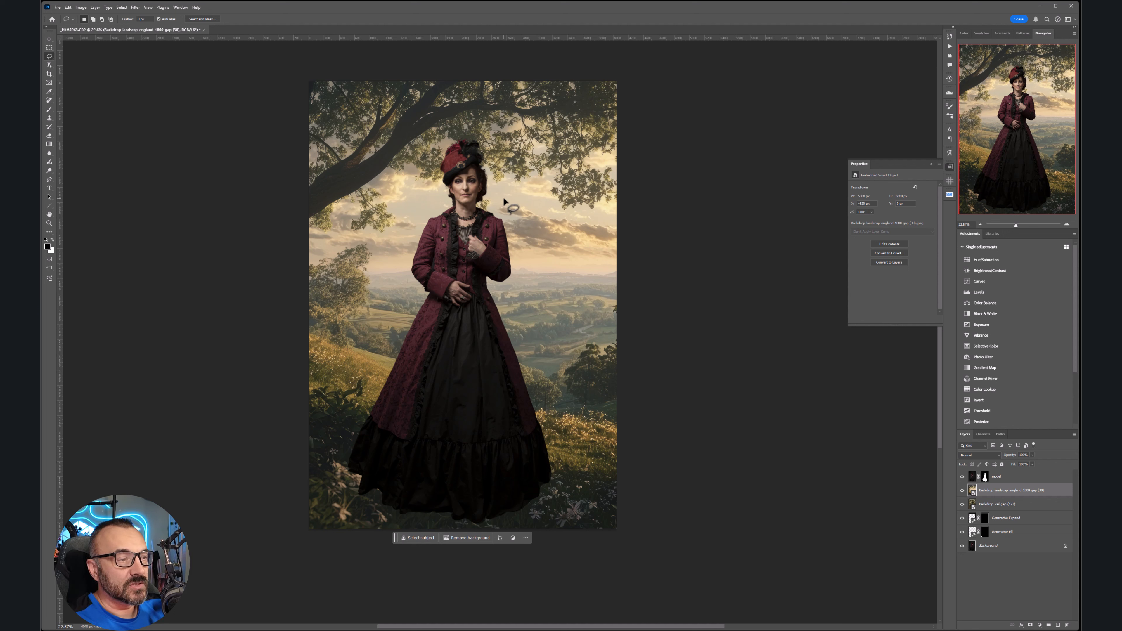
left_click(49, 38)
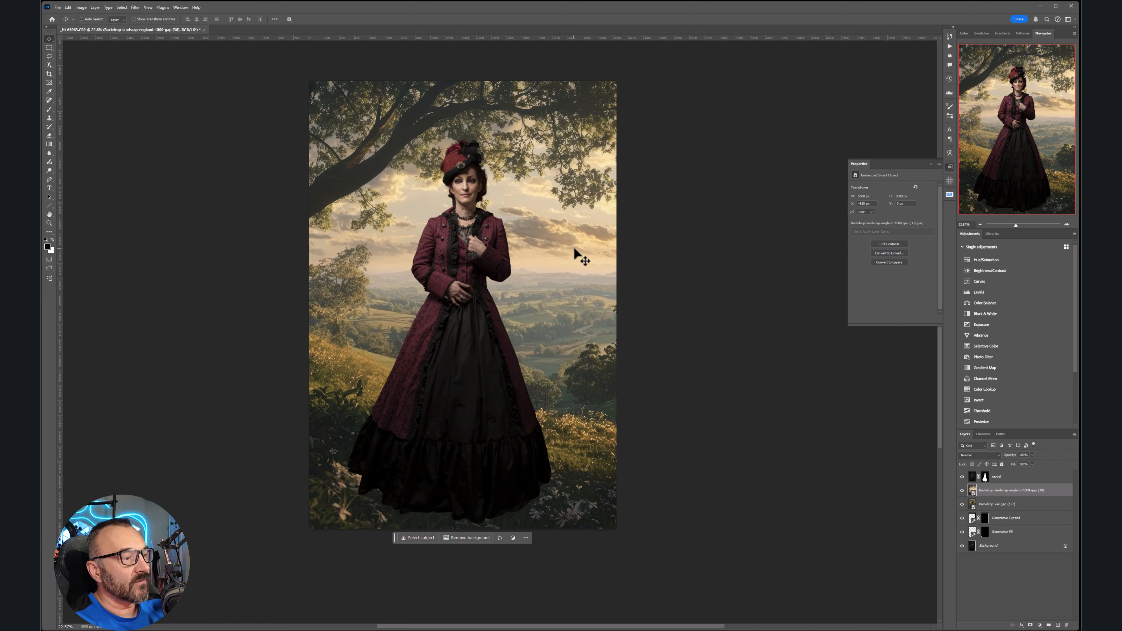
mouse_move(537, 259)
left_mouse_down()
mouse_move(591, 247)
mouse_move(604, 256)
mouse_move(472, 261)
mouse_move(530, 258)
mouse_move(478, 260)
mouse_move(516, 261)
left_mouse_up()
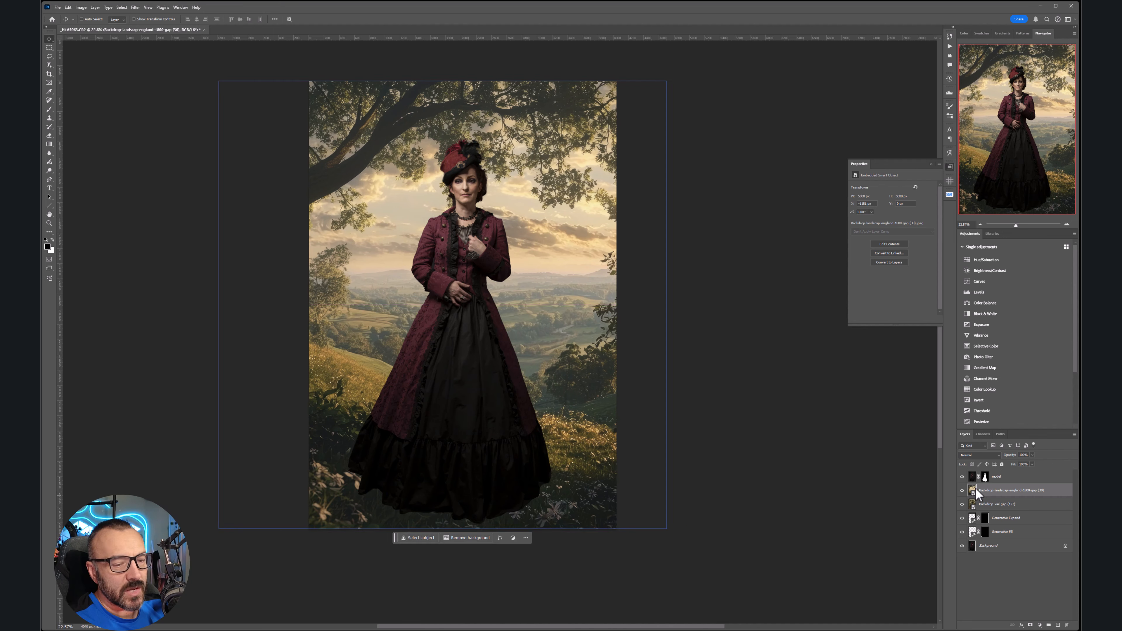
Hide the curtain backdrop layer and set the landscape backdrop's blend mode to Soft Light, trying Multiply for comparison.
left_click(963, 490)
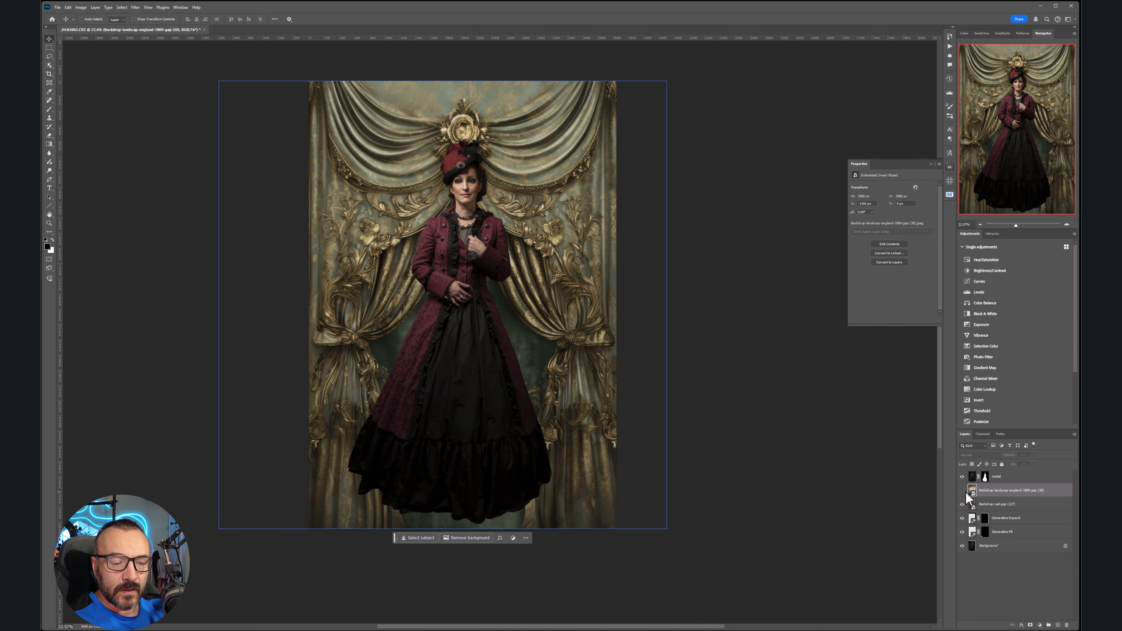
left_click(966, 503)
left_click(962, 504)
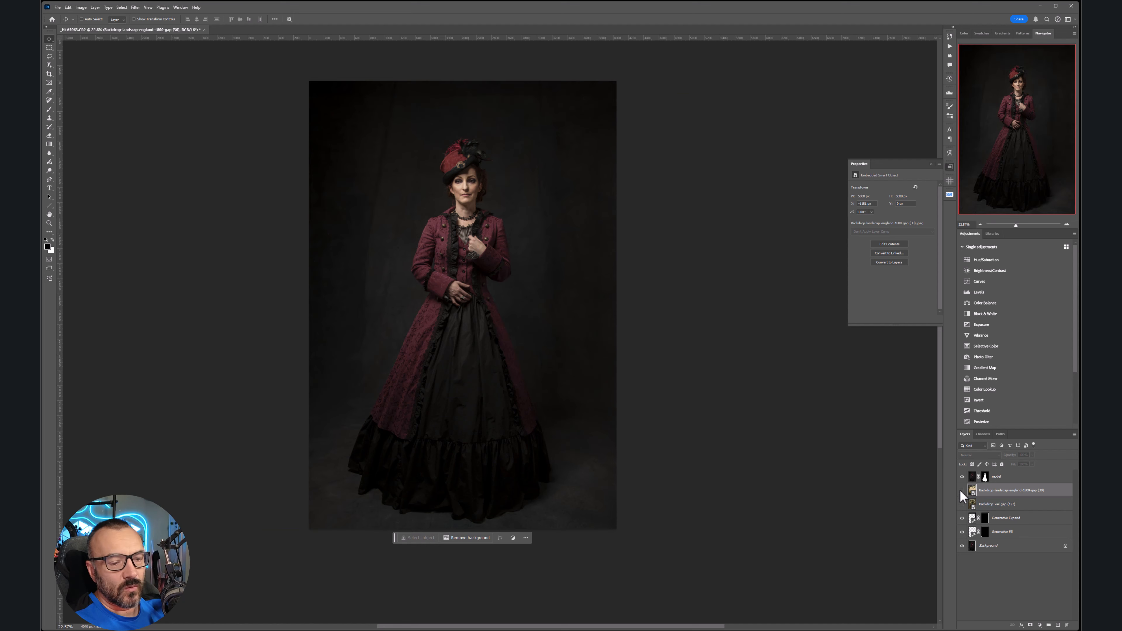
left_click(960, 490)
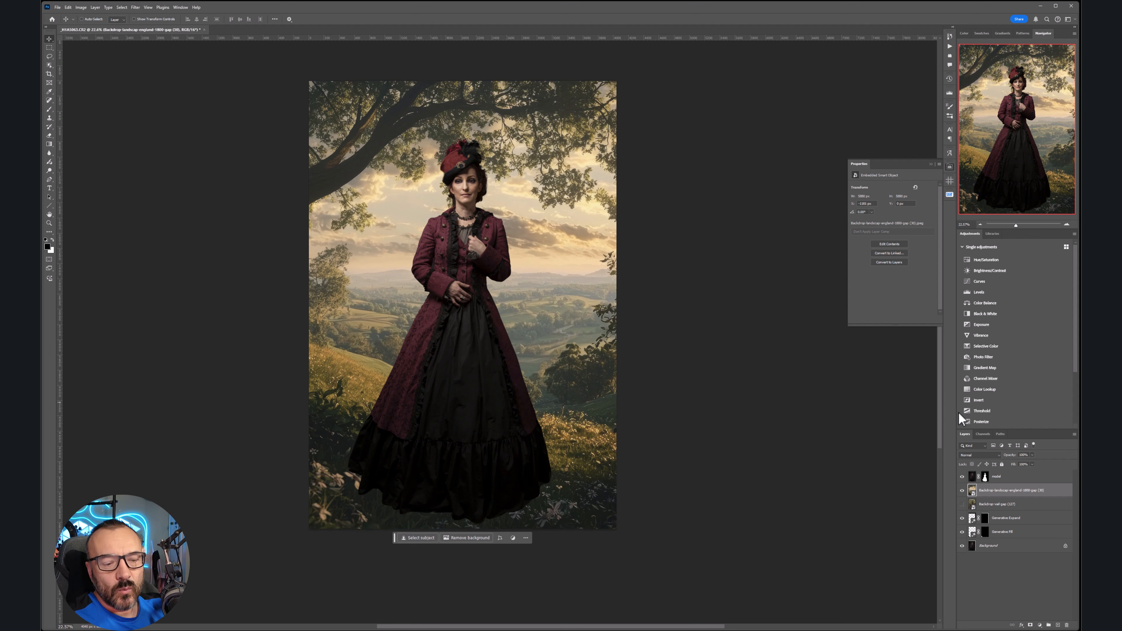
left_click(990, 453)
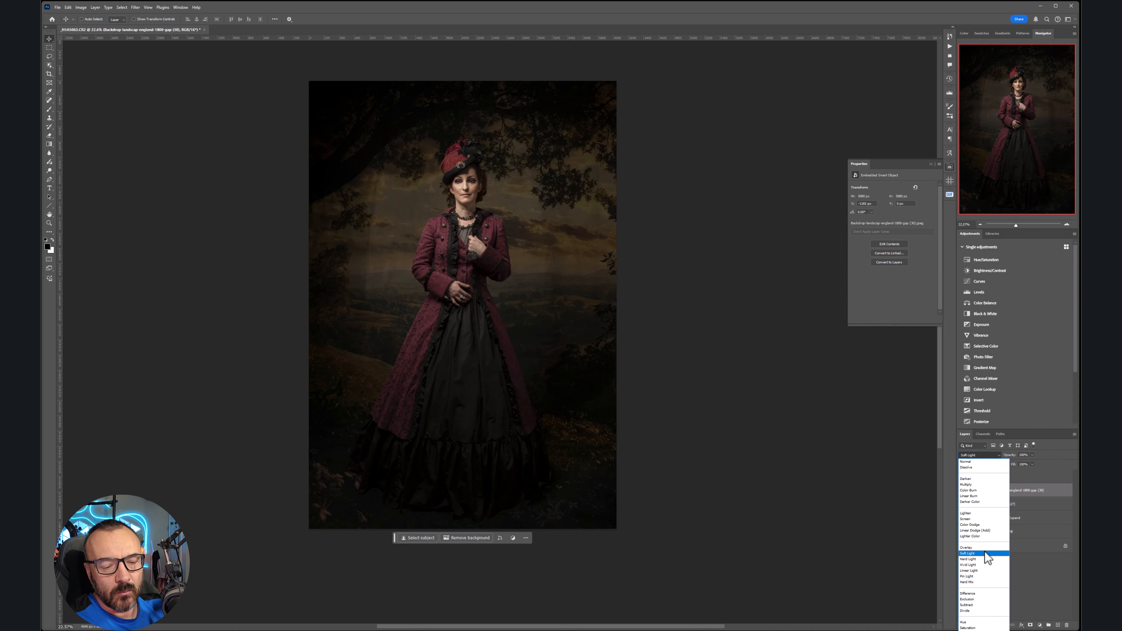
left_click(984, 554)
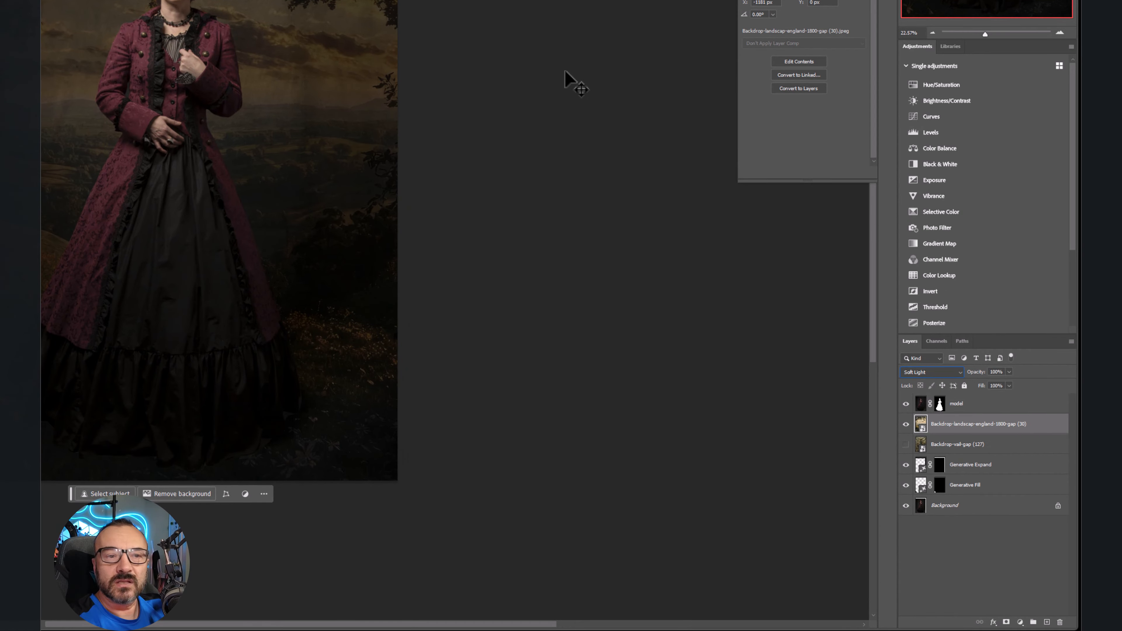
left_click(942, 375)
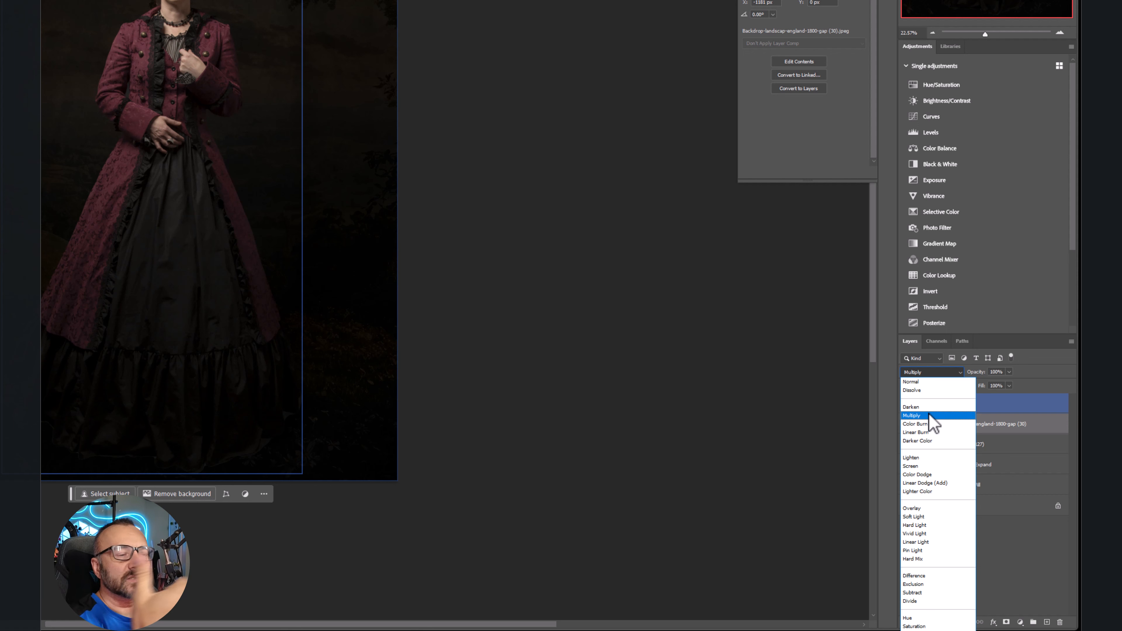
left_click(938, 519)
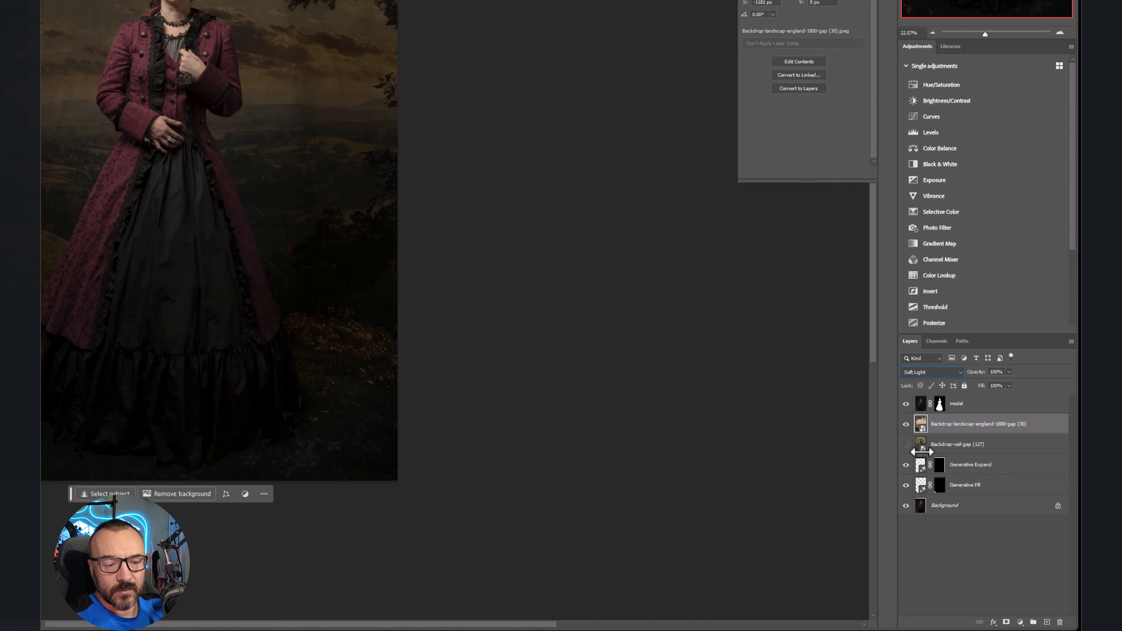
Show the curtain backdrop in place of the landscape and set its blend mode to Multiply.
left_click(906, 445)
left_click(905, 425)
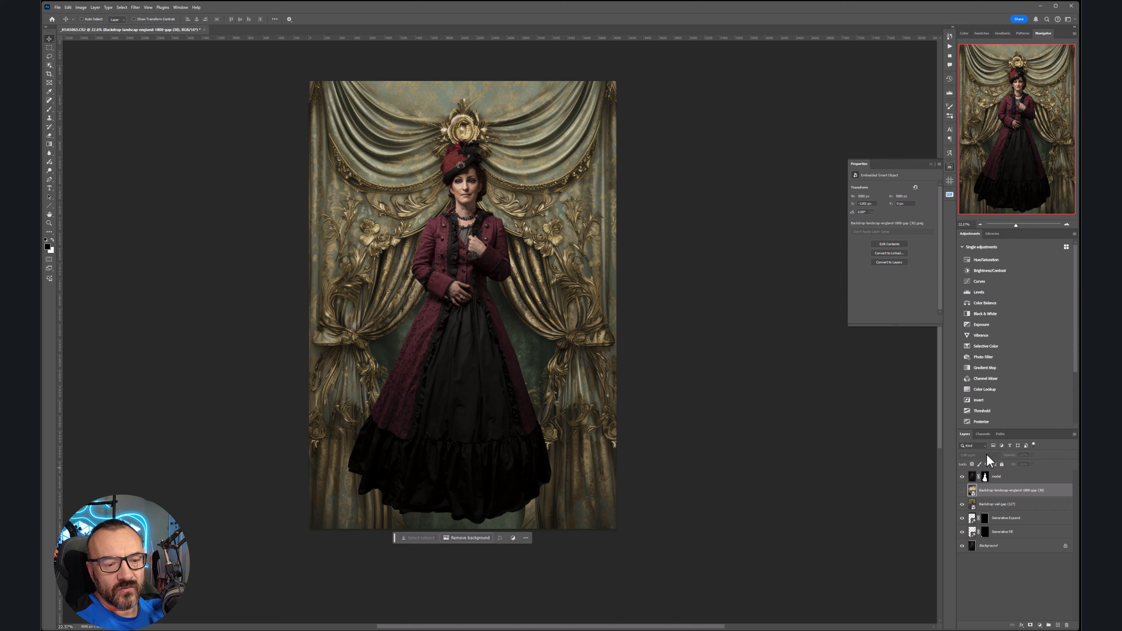
left_click(1005, 503)
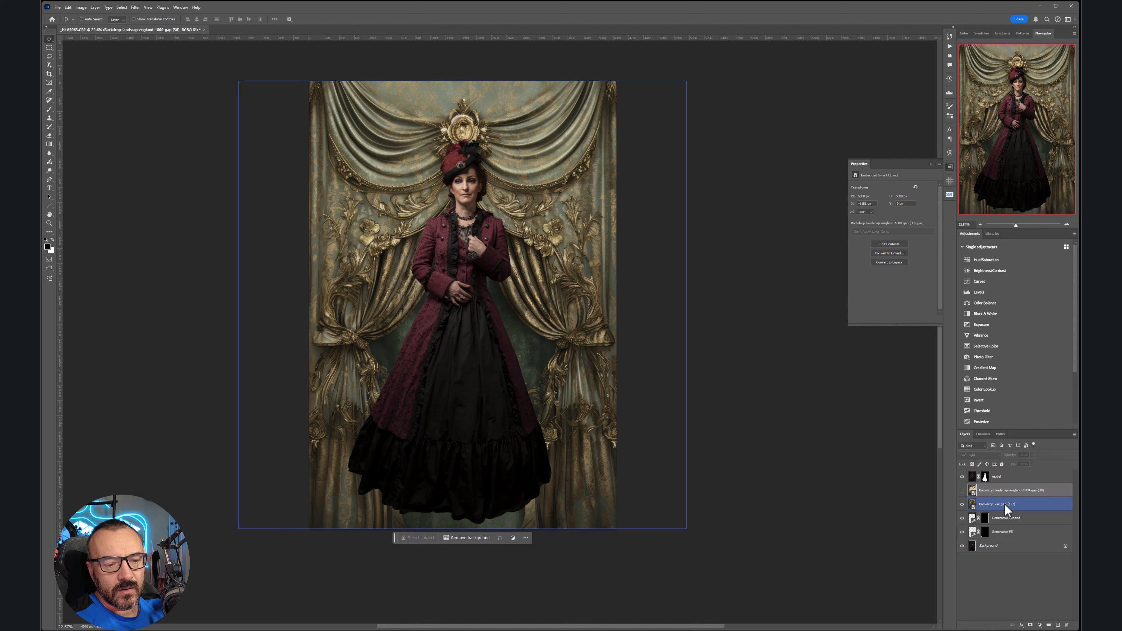
left_click(989, 455)
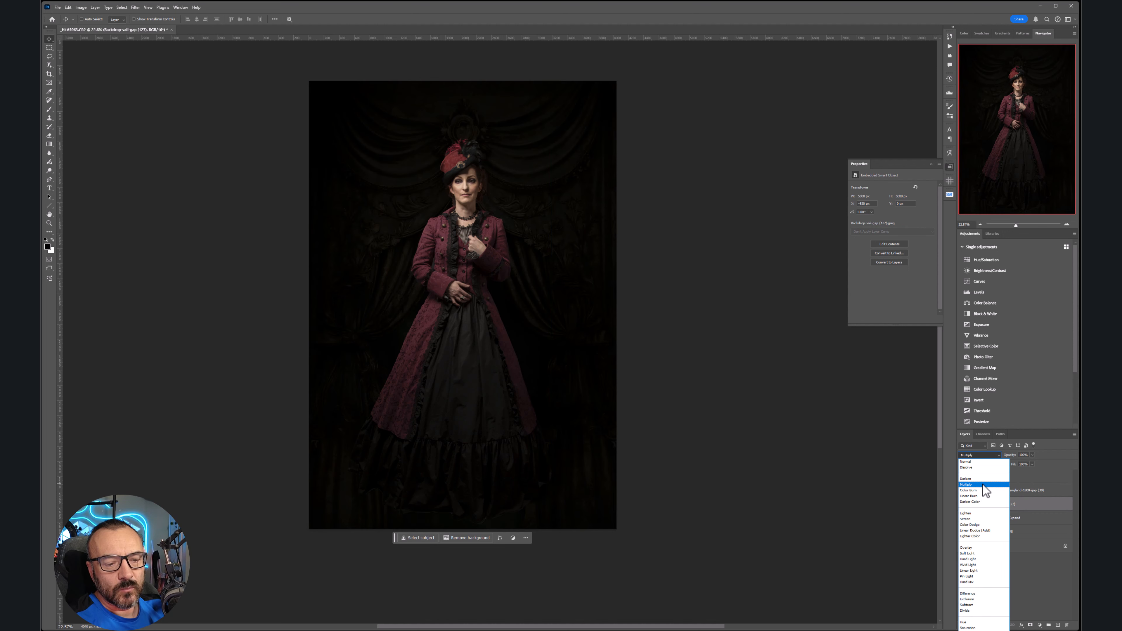
left_click(982, 484)
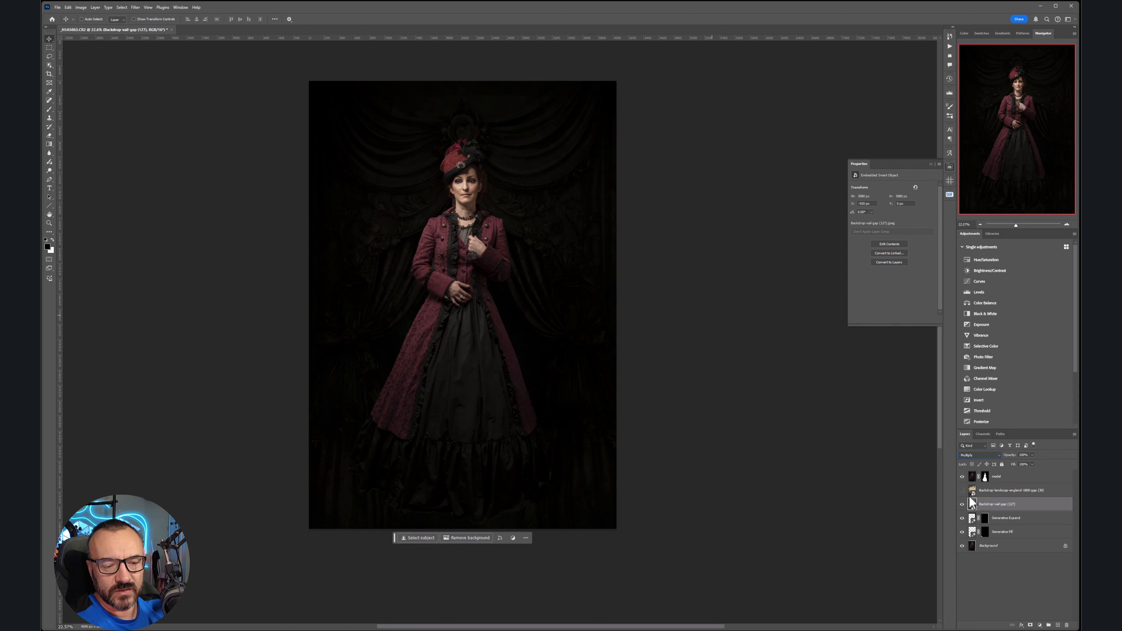
Switch the visible backdrop back to the landscape and inspect the cutout edges around the hat's feathers.
left_click(962, 491)
left_click(962, 504)
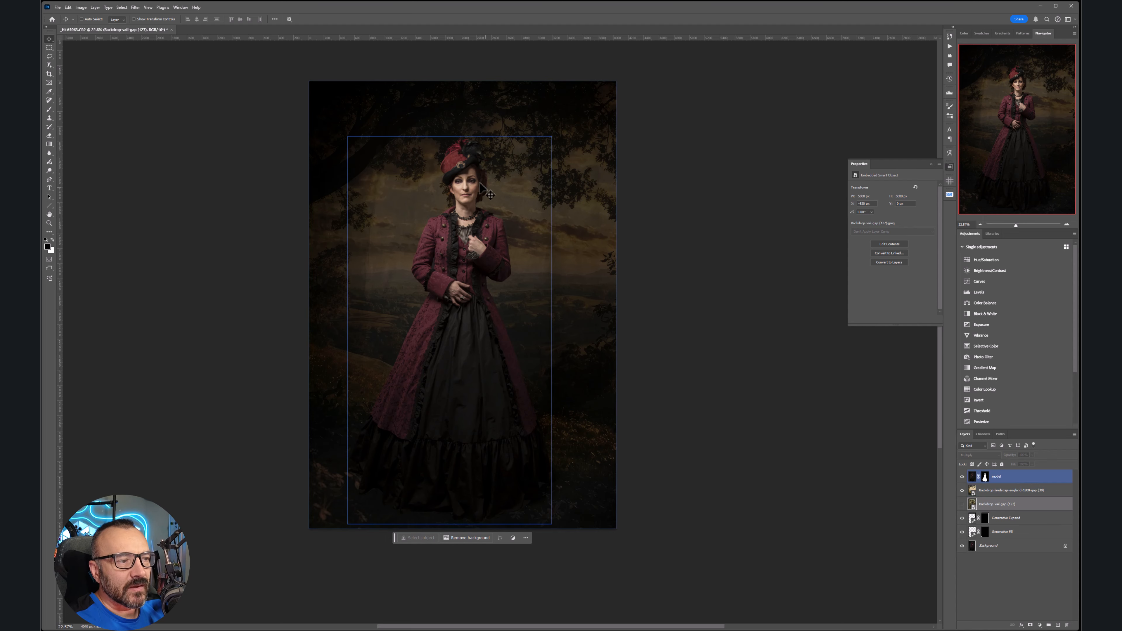
scroll(460, 168, "up", 10)
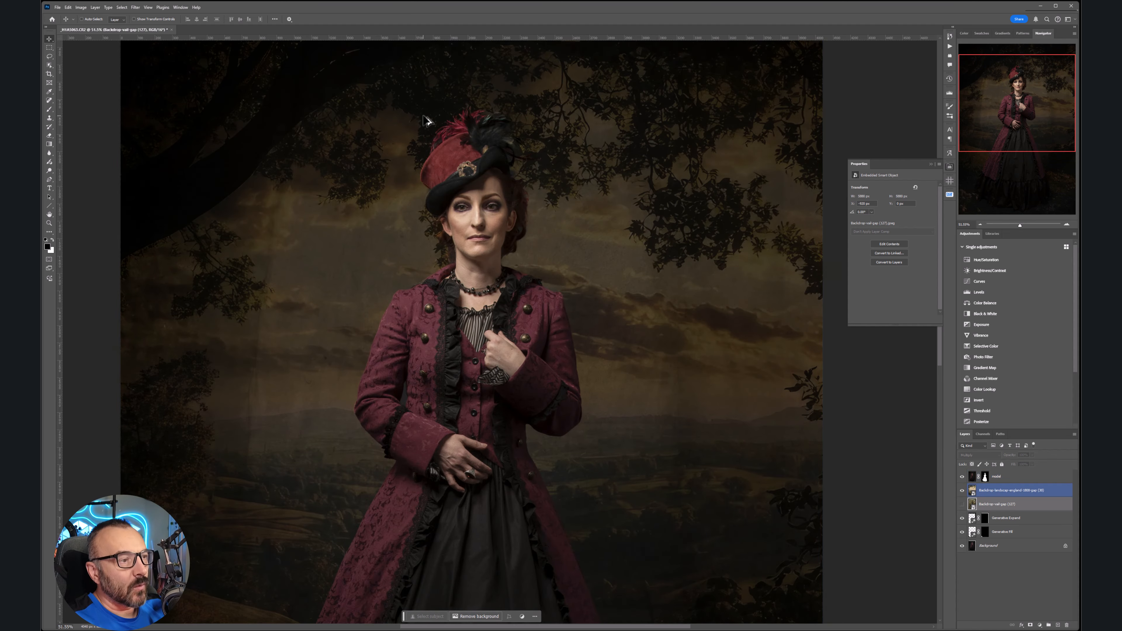
scroll(575, 140, "up", 3)
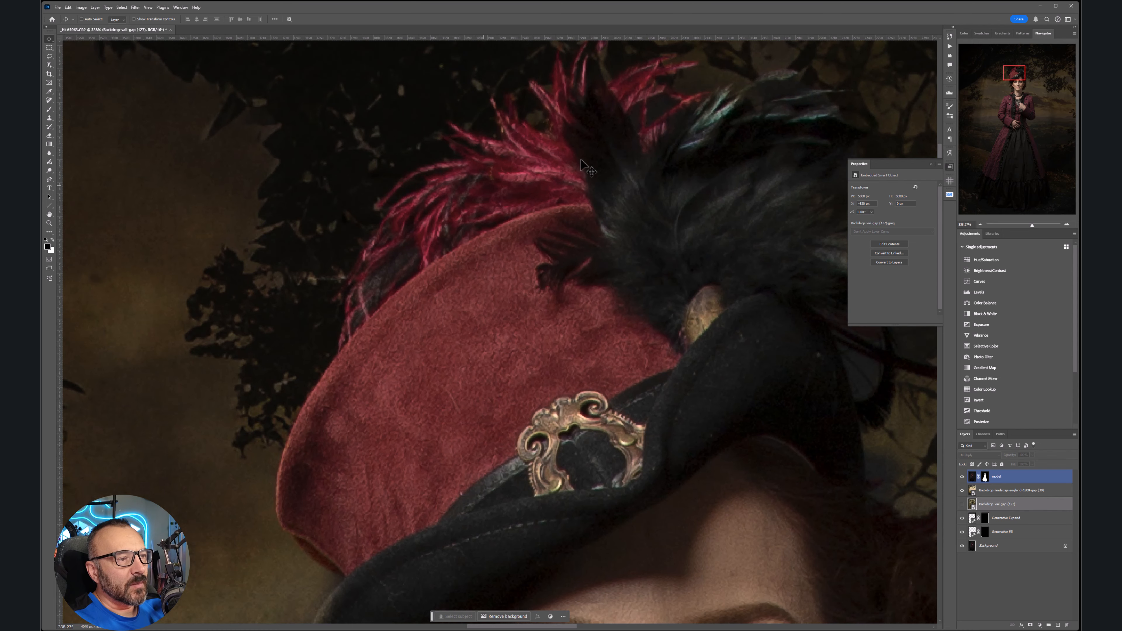
scroll(574, 265, "up", 3)
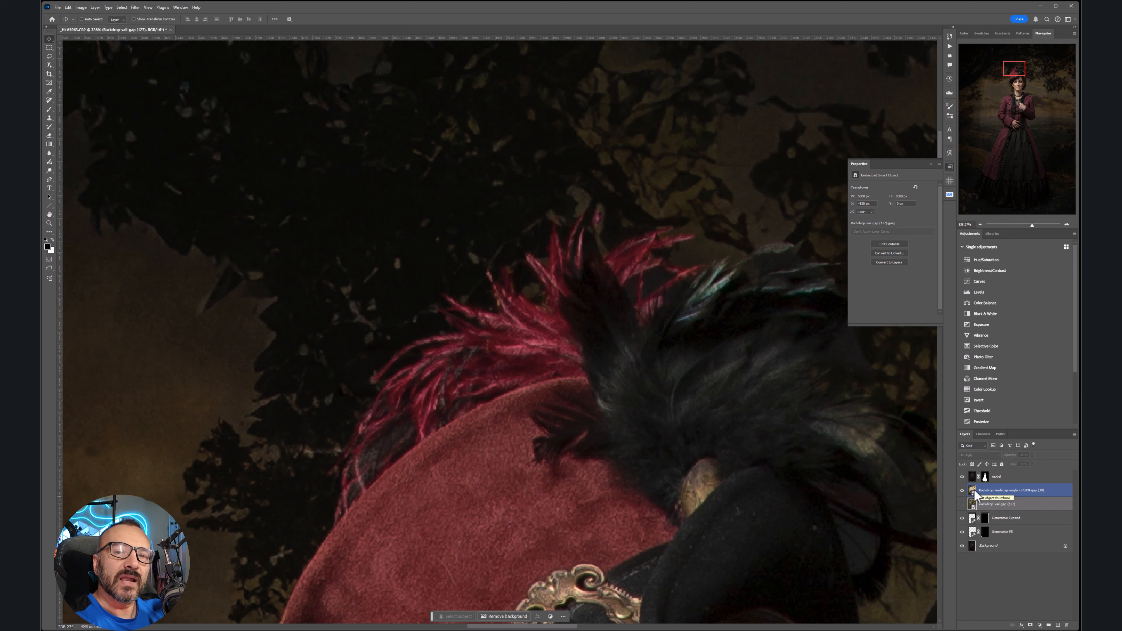
left_click(430, 376, "ctrl")
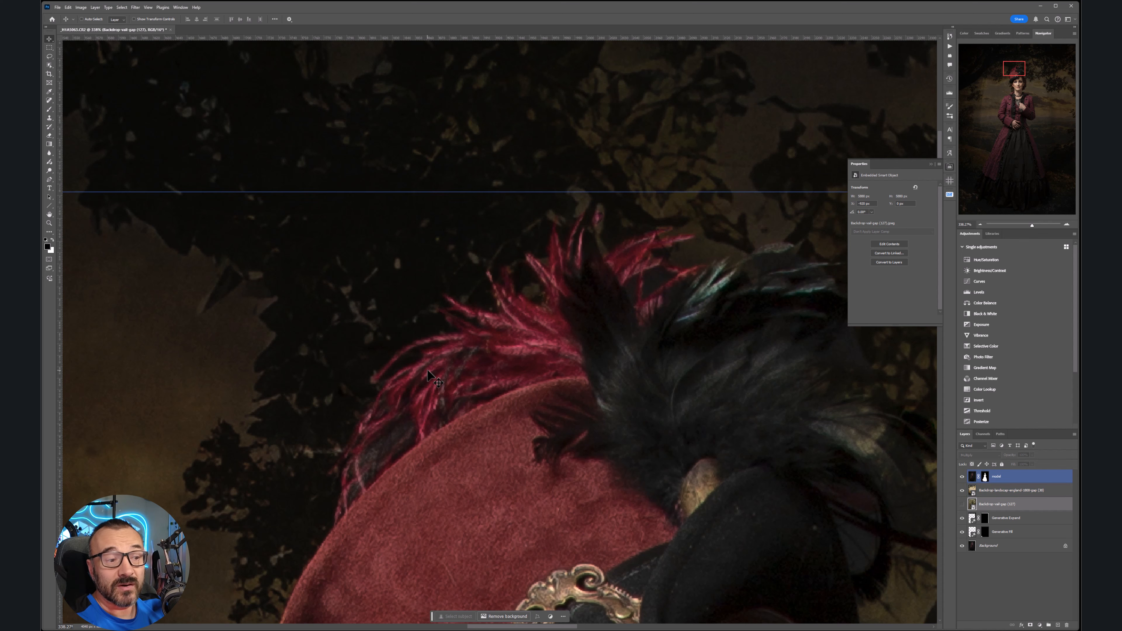
scroll(531, 345, "down", 8)
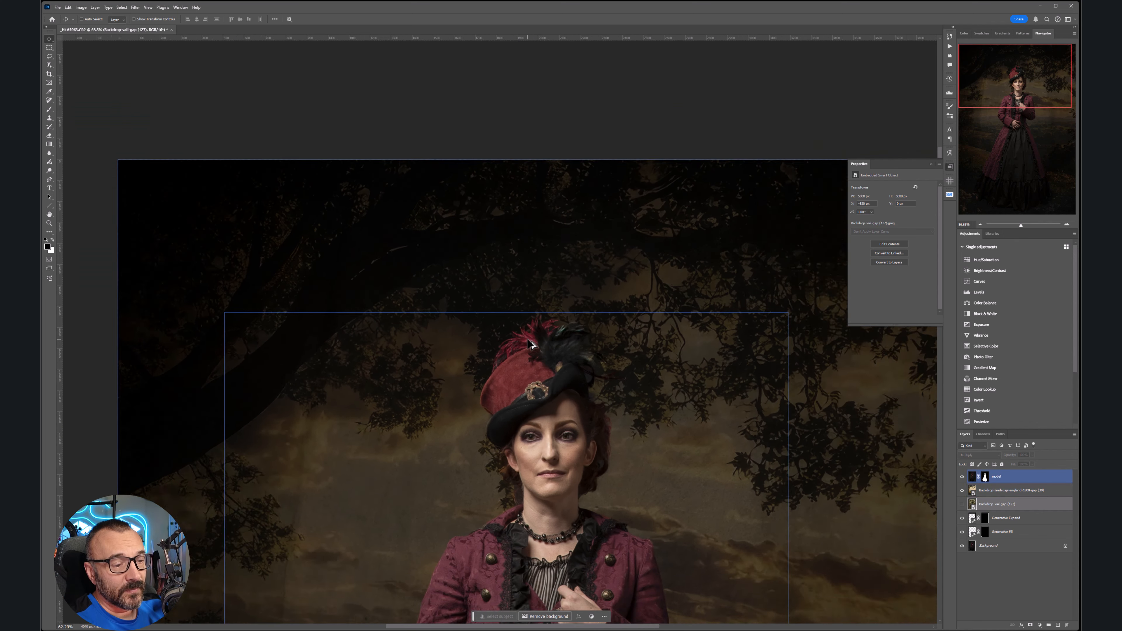
scroll(530, 344, "down", 2)
Adjust the landscape backdrop's opacity, trying a much fainter setting before settling on about 80%.
left_click(1013, 491)
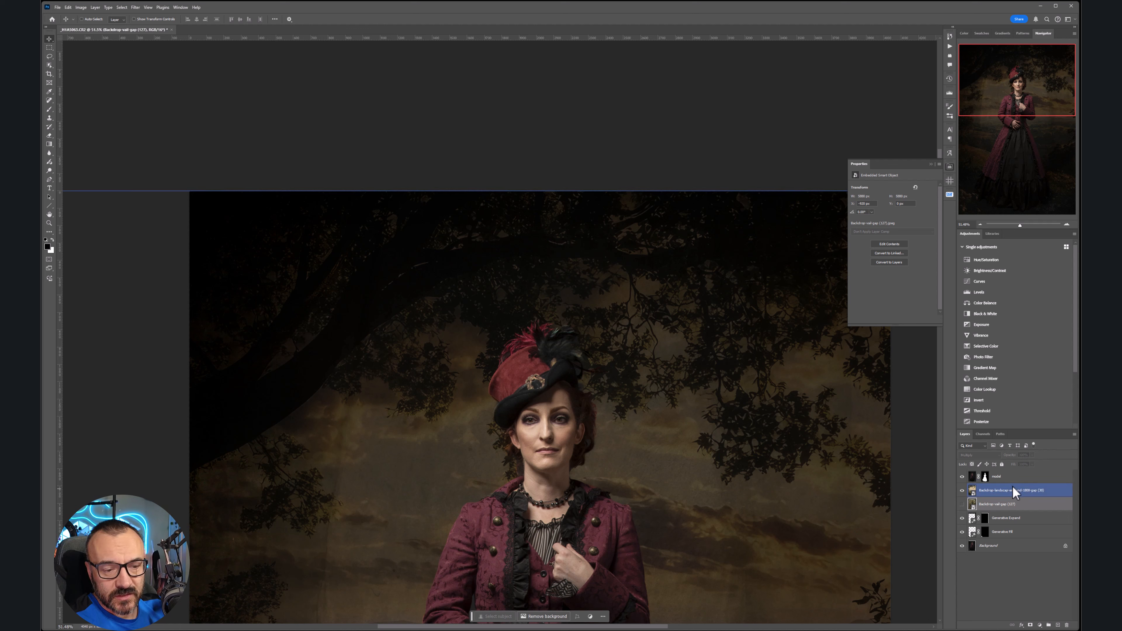
left_click(1032, 455)
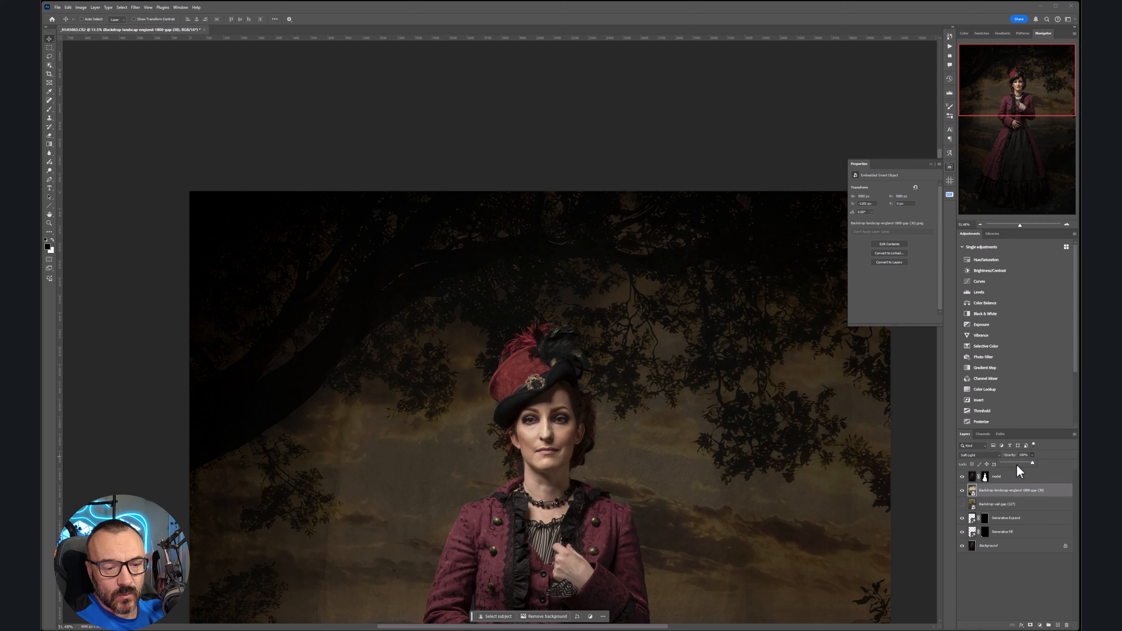
left_click(1017, 464)
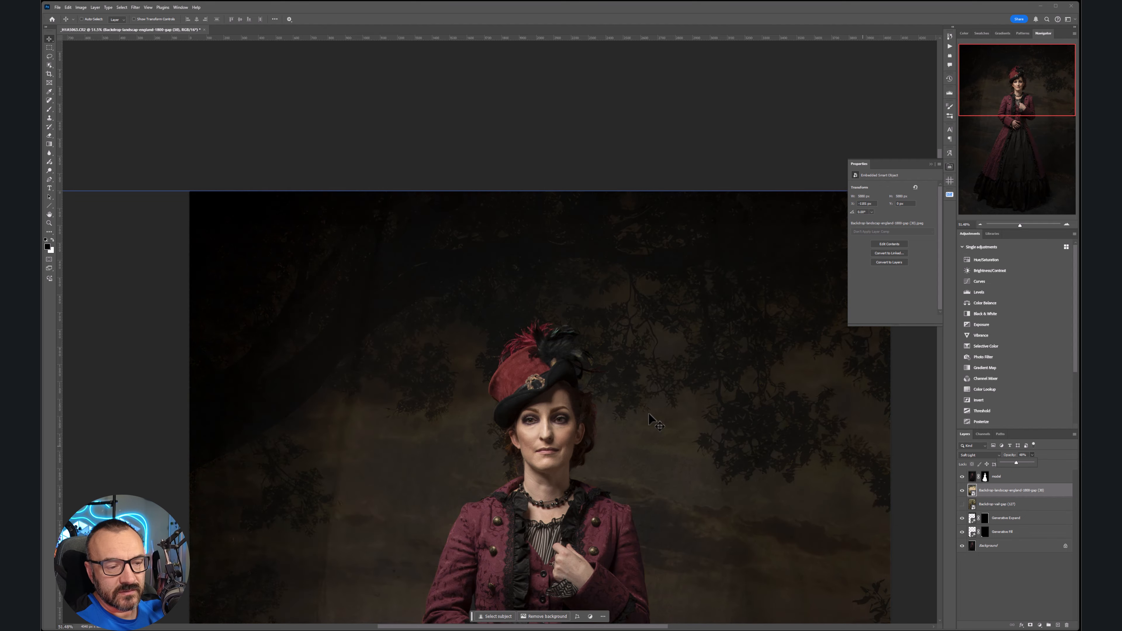
scroll(653, 420, "down", 3)
scroll(649, 415, "down", 3)
left_click_drag(637, 488, 585, 272)
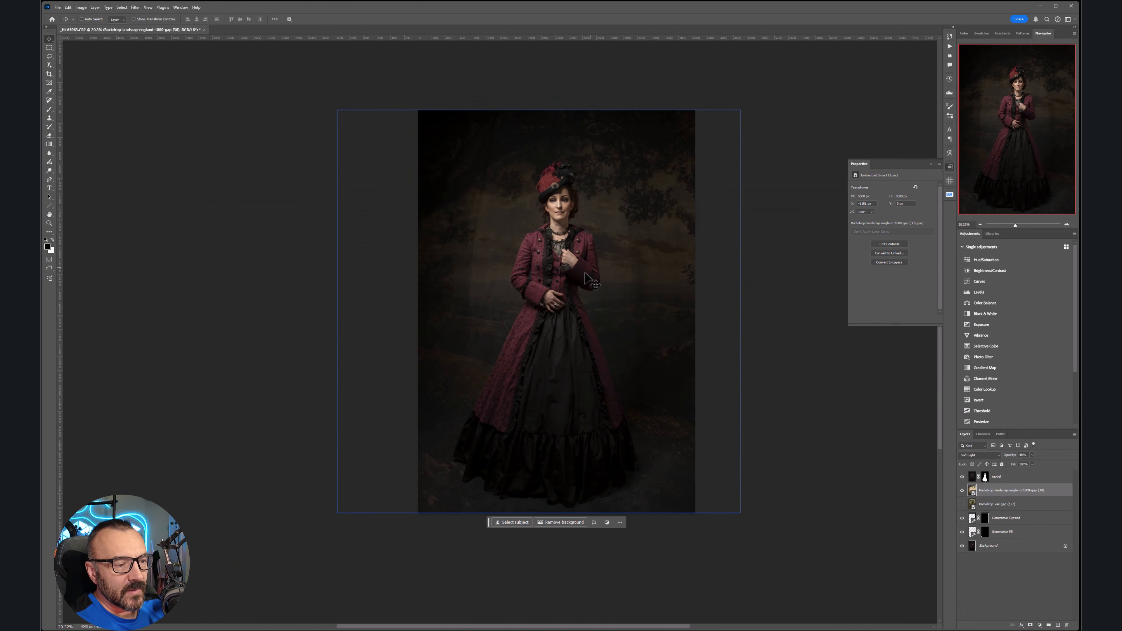
scroll(585, 276, "up", 1)
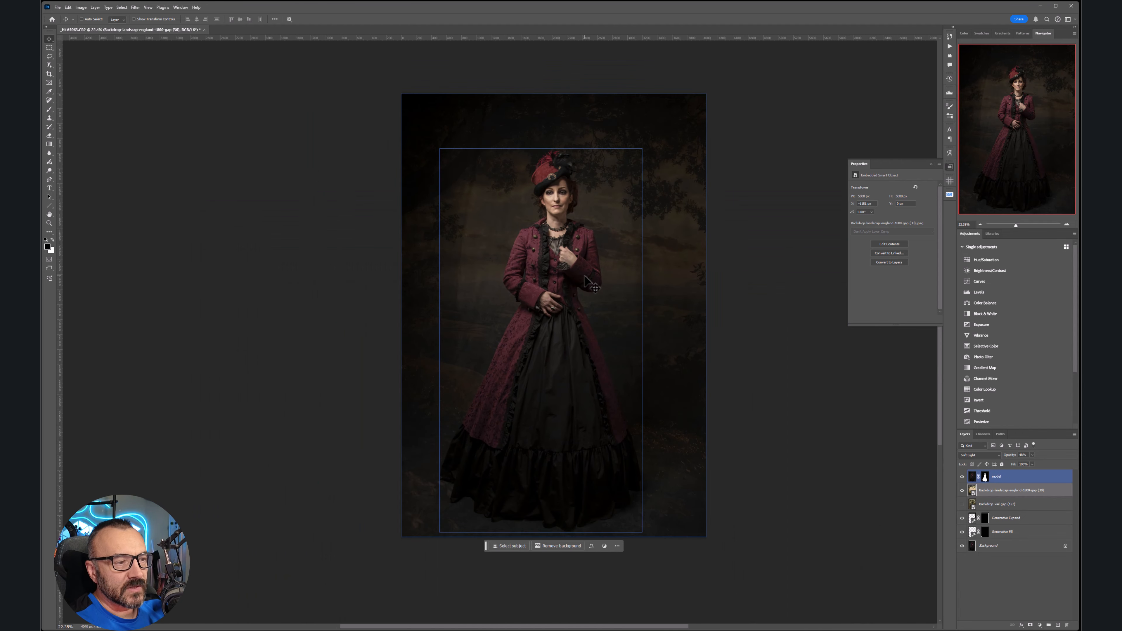
left_click(1032, 455)
mouse_move(1039, 463)
left_mouse_down()
mouse_move(1053, 467)
mouse_move(1043, 464)
left_mouse_up()
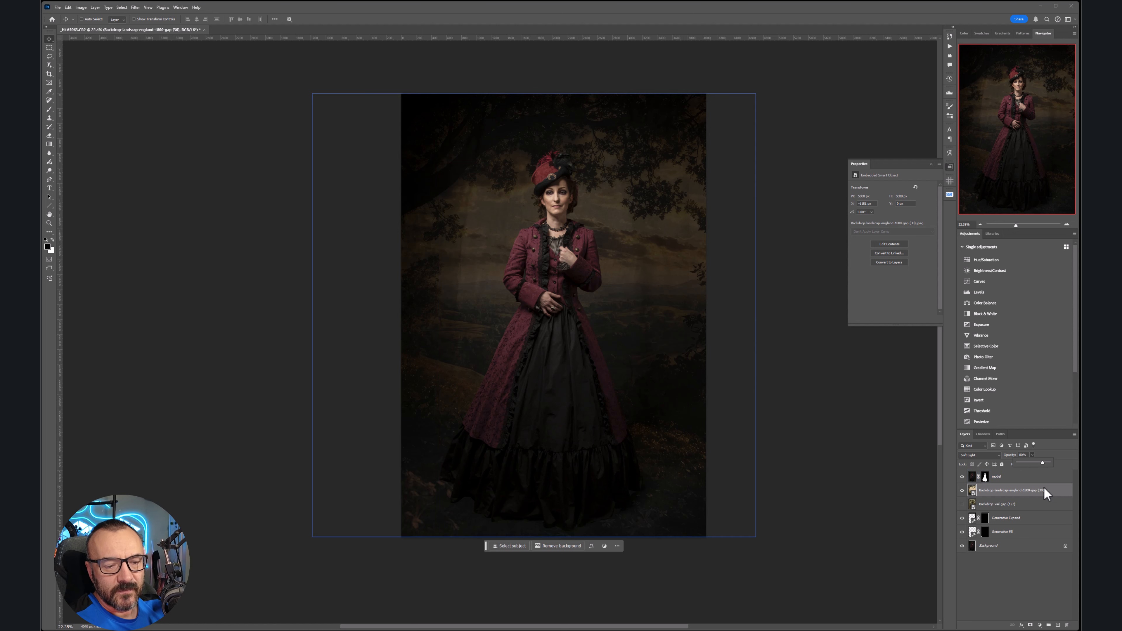
Add a layer mask to the landscape backdrop and prepare a soft round brush with black paint at 100% opacity.
left_click(1031, 625)
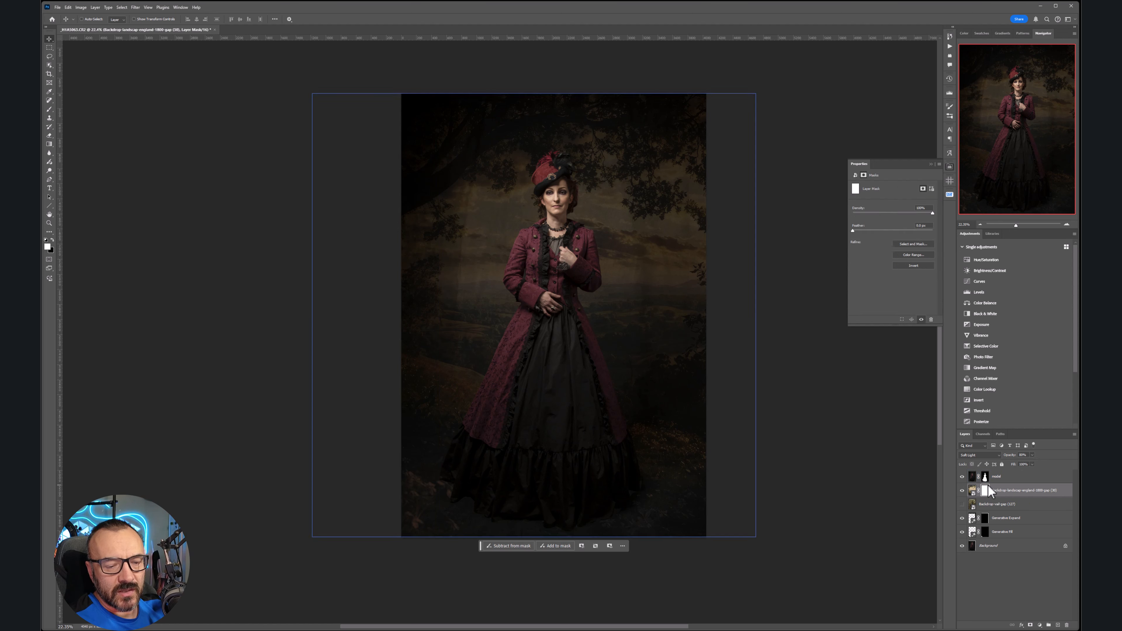
left_click(49, 110)
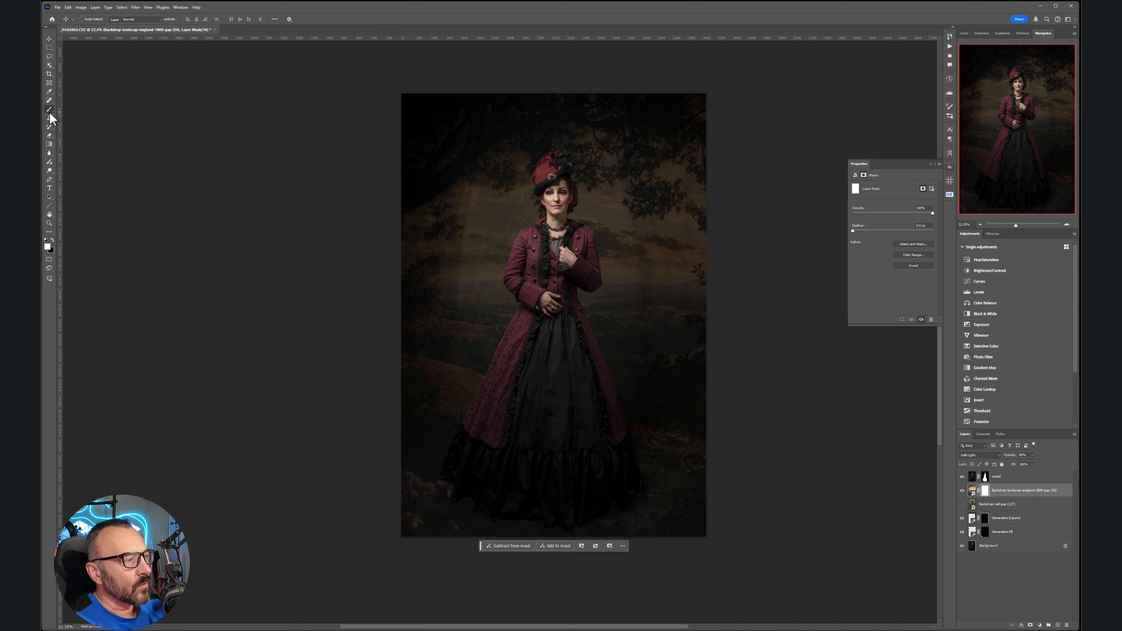
right_click(480, 272)
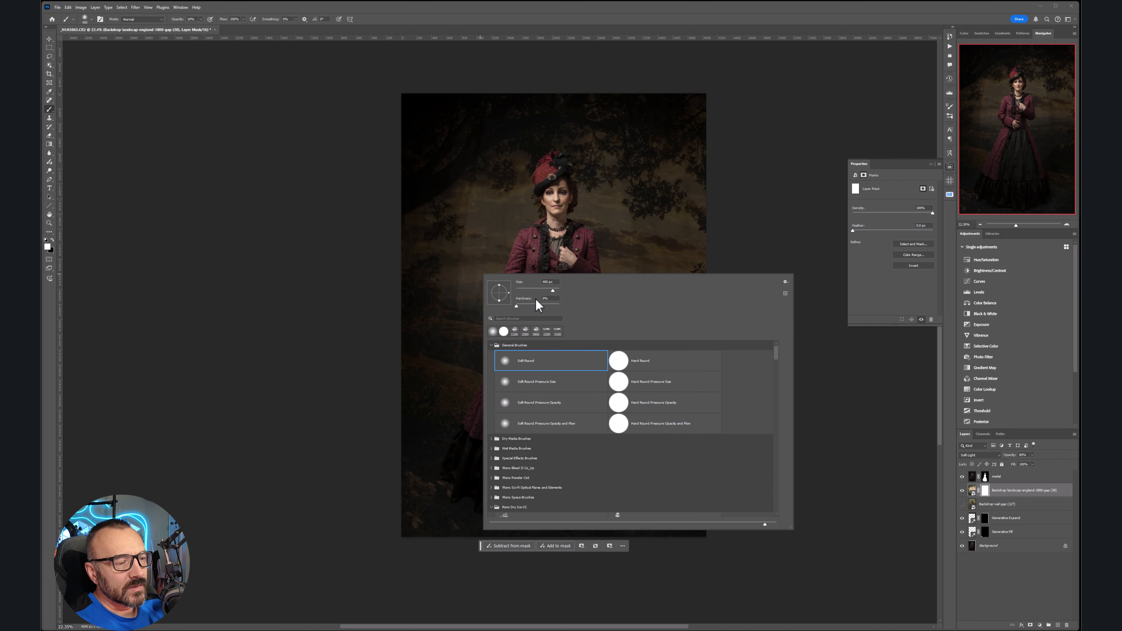
left_click(539, 291)
left_click(265, 206)
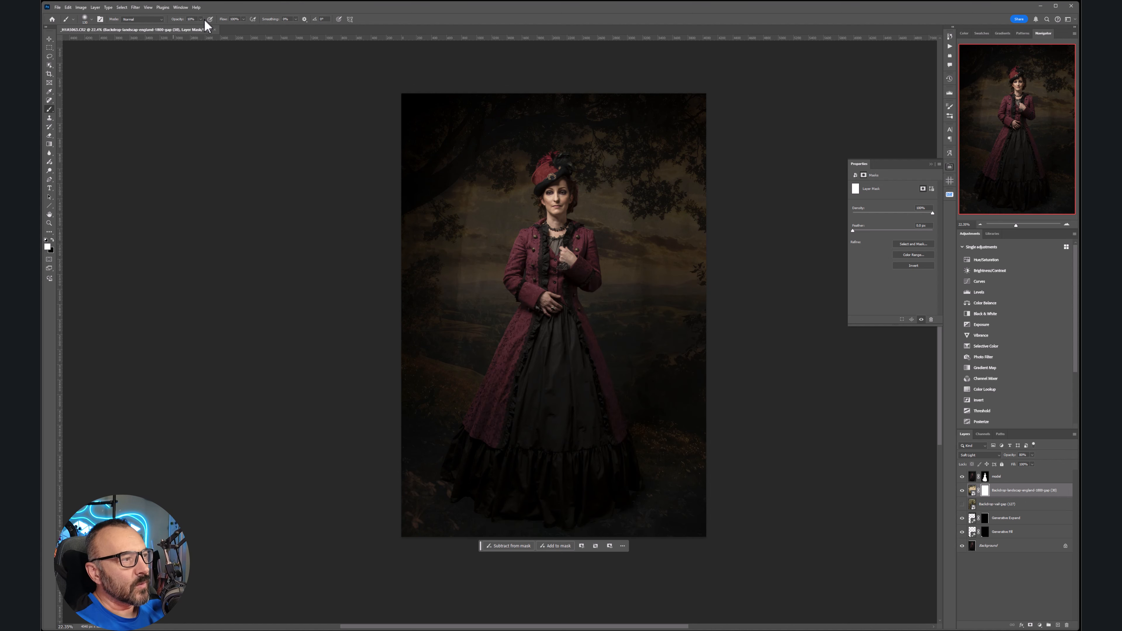
left_click(53, 240)
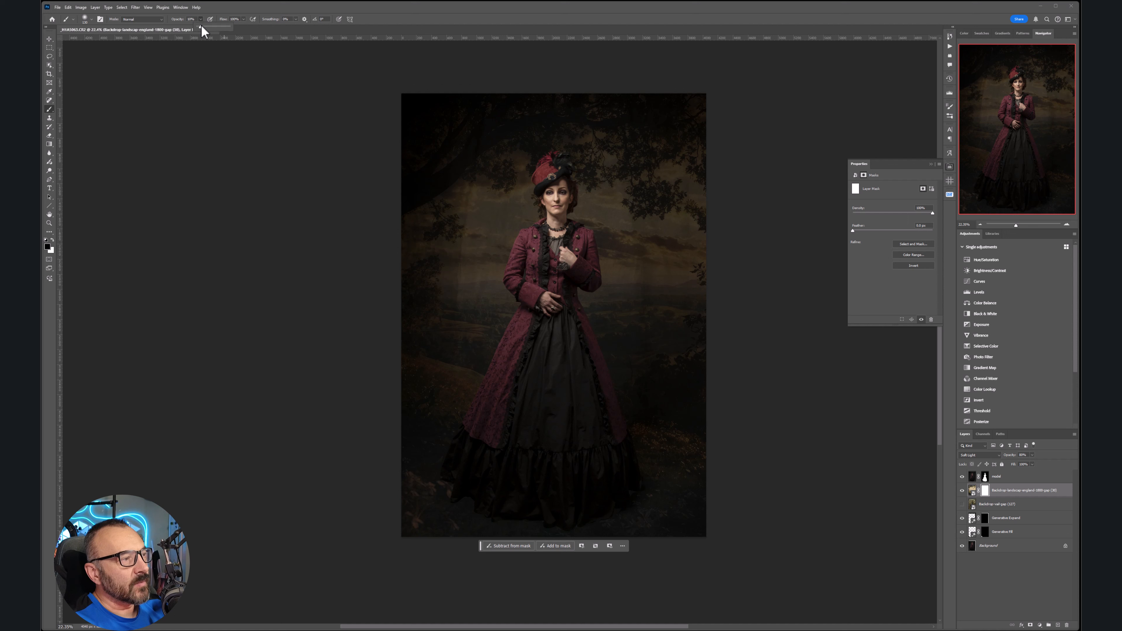
left_click_drag(200, 31, 285, 213)
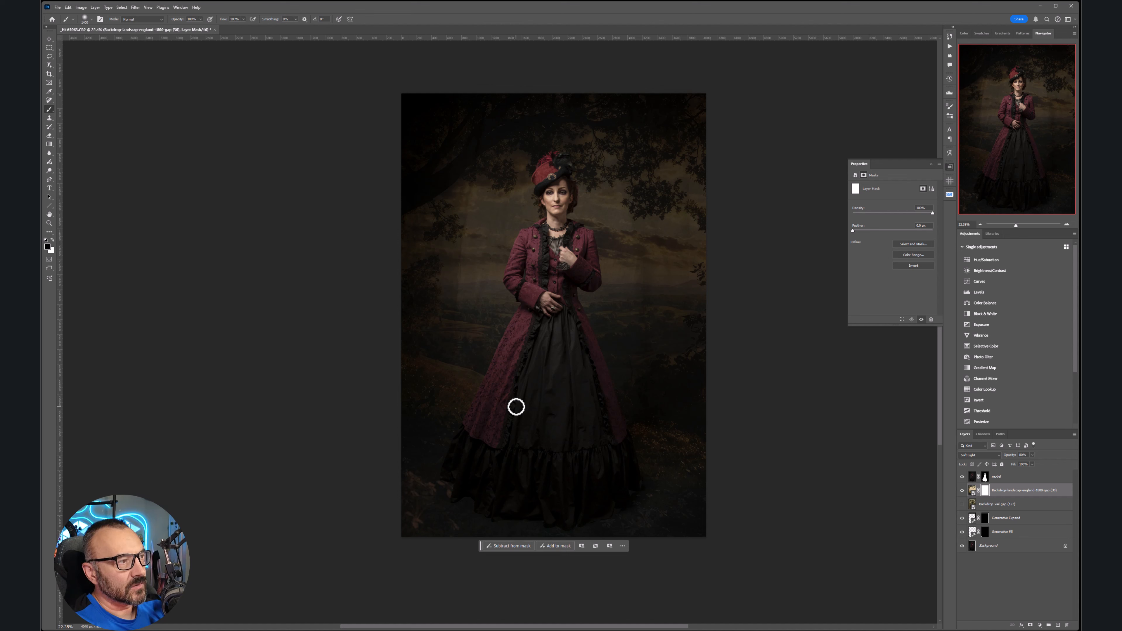
Paint the landscape backdrop's mask around the floor and dress hem with a large, very low-opacity brush, and compare with the backdrop hidden.
left_click(200, 20)
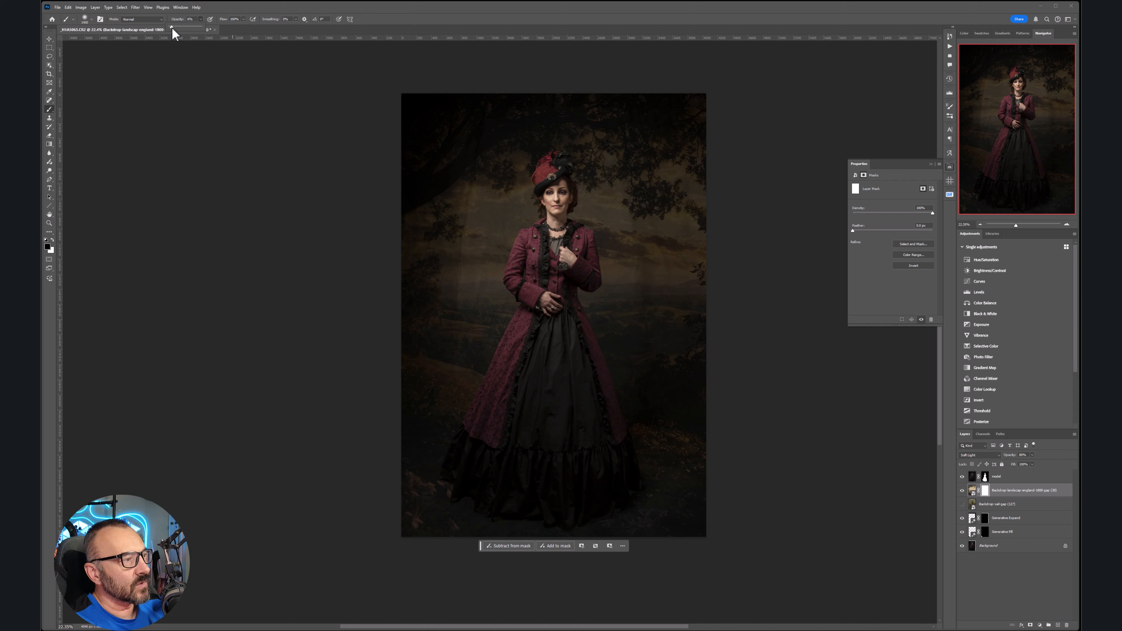
left_click(263, 175)
mouse_move(541, 535)
left_mouse_down()
mouse_move(480, 529)
mouse_move(518, 513)
mouse_move(455, 503)
mouse_move(537, 504)
mouse_move(517, 488)
mouse_move(549, 483)
mouse_move(480, 479)
mouse_move(496, 471)
mouse_move(668, 485)
mouse_move(659, 493)
mouse_move(703, 473)
mouse_move(761, 496)
mouse_move(605, 448)
mouse_move(673, 439)
mouse_move(697, 462)
mouse_move(575, 427)
mouse_move(433, 424)
left_mouse_up()
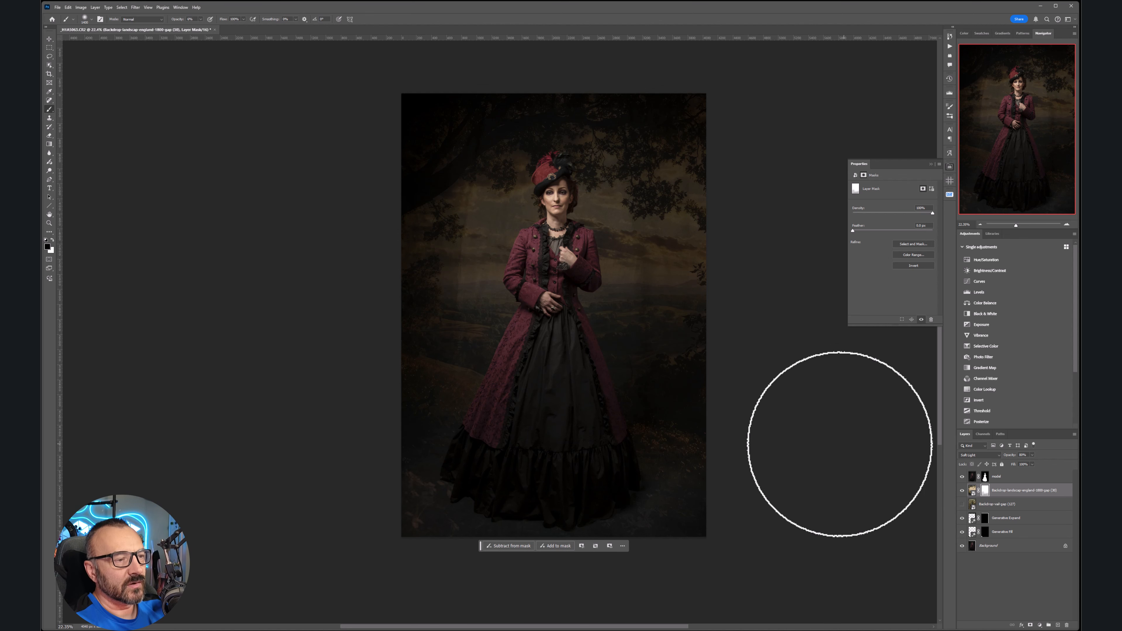
left_click(963, 491)
left_click(962, 490)
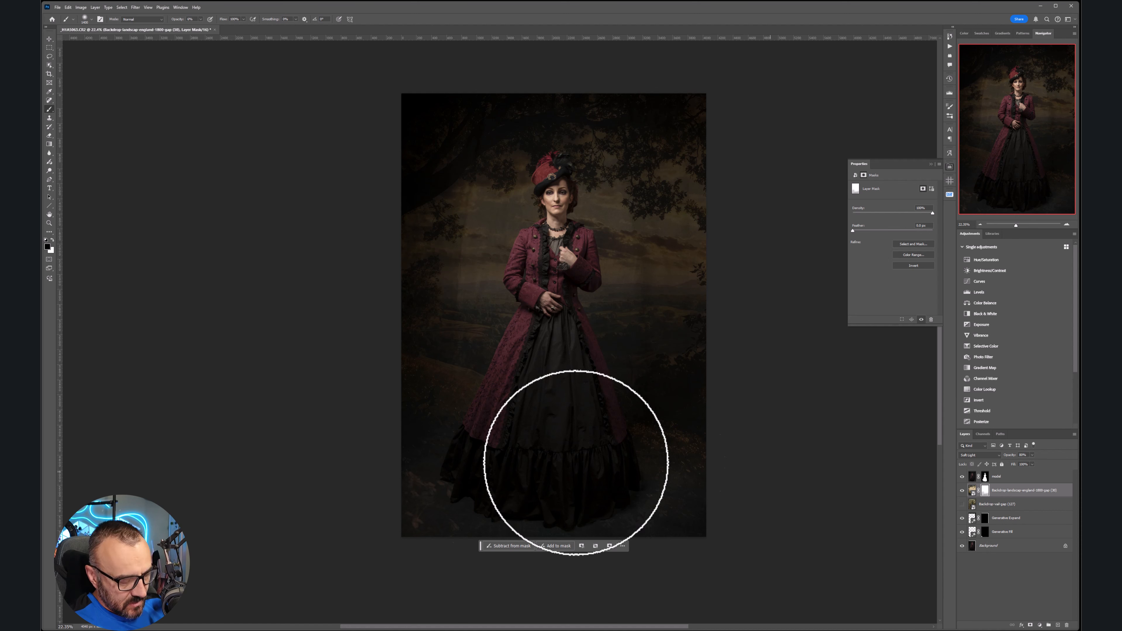
key("x")
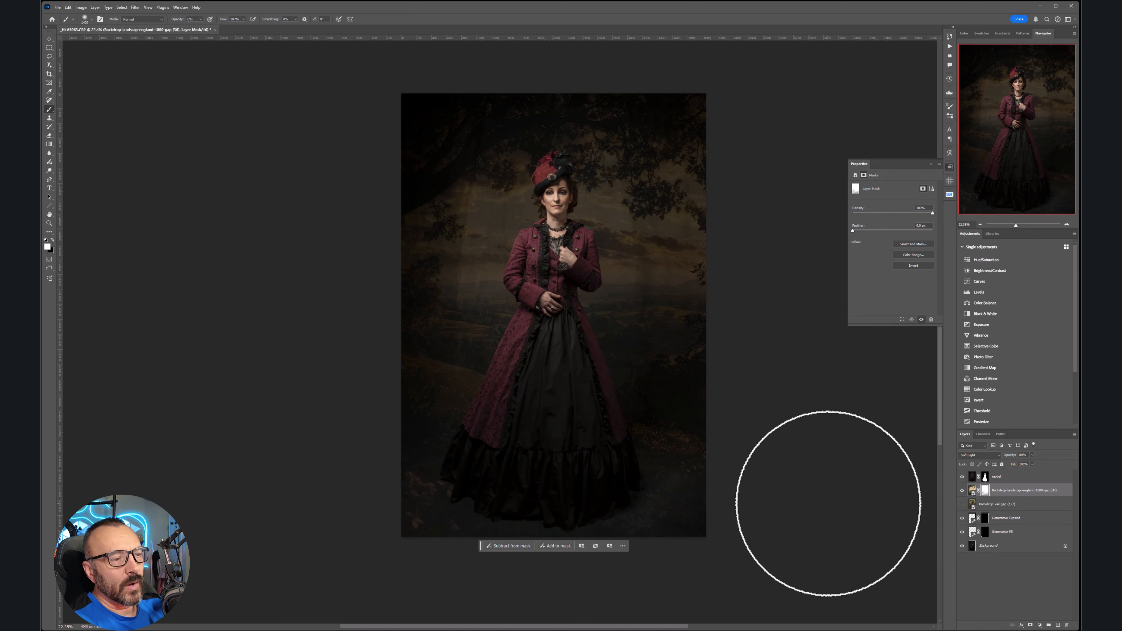
left_click(50, 39)
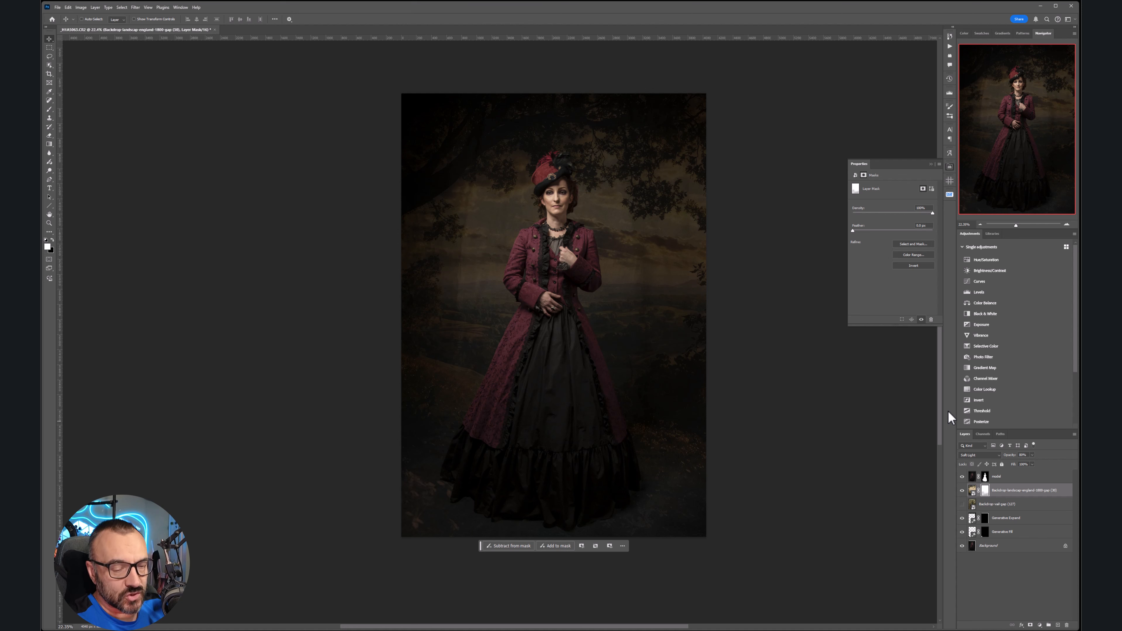
Create an empty layer above the model layer and clip it to the model.
left_click(1031, 480)
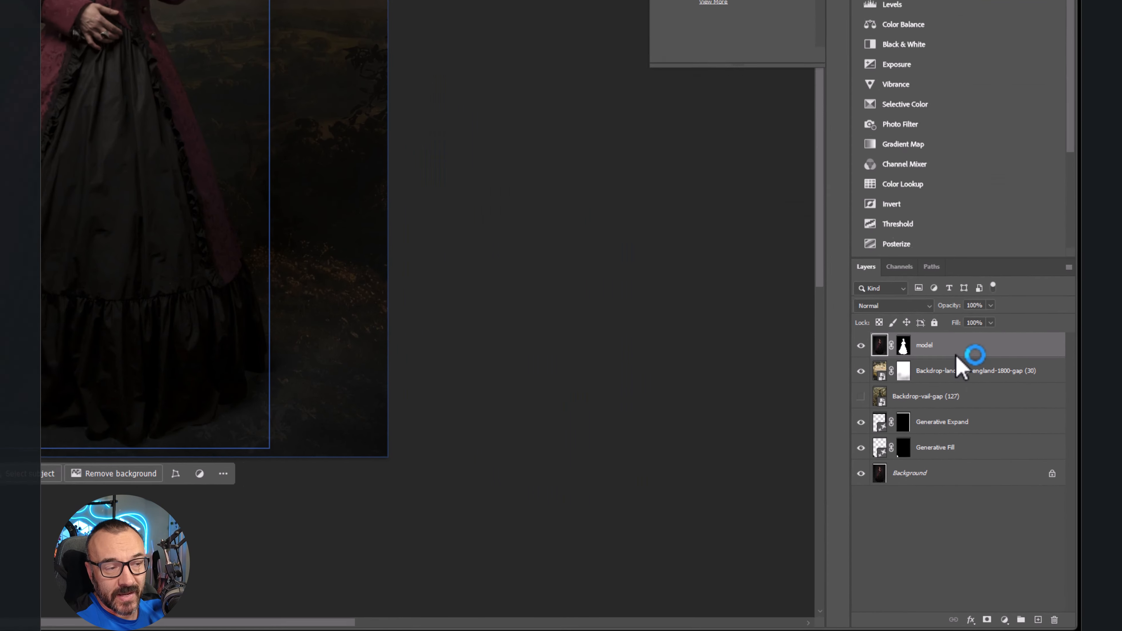
left_click(1037, 620)
mouse_move(1004, 343)
left_mouse_down()
mouse_move(994, 331)
mouse_move(994, 345)
left_mouse_up()
left_click(993, 345, "alt")
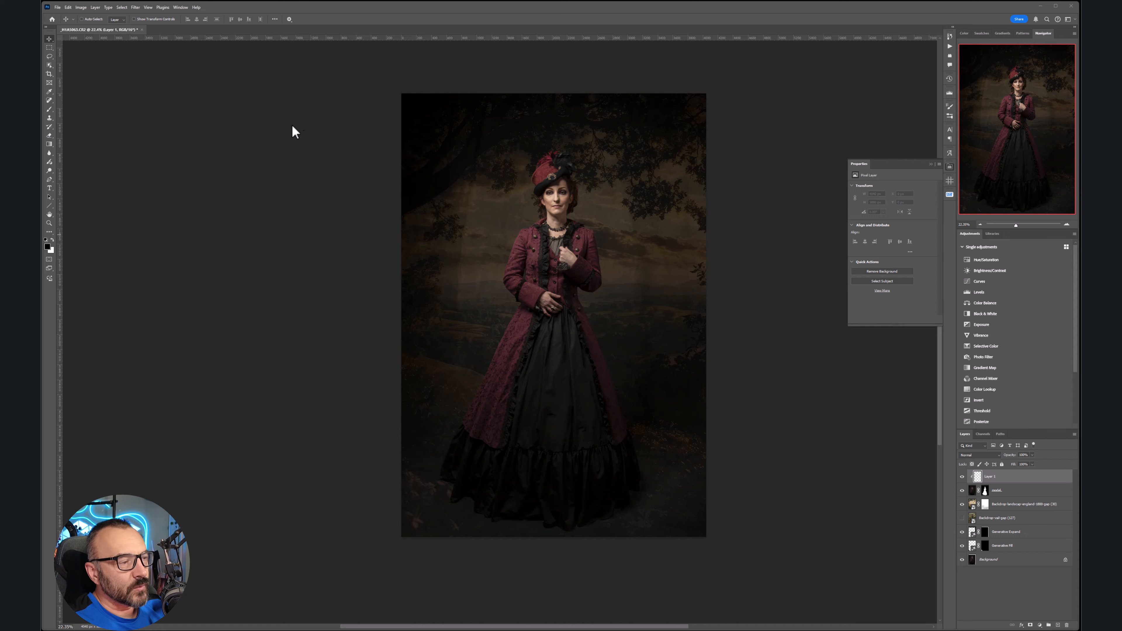
Remove small blemishes from both cheeks and the forehead on the clipped layer with the Spot Healing Brush, sampling all layers.
scroll(593, 188, "up", 3)
scroll(451, 193, "up", 5)
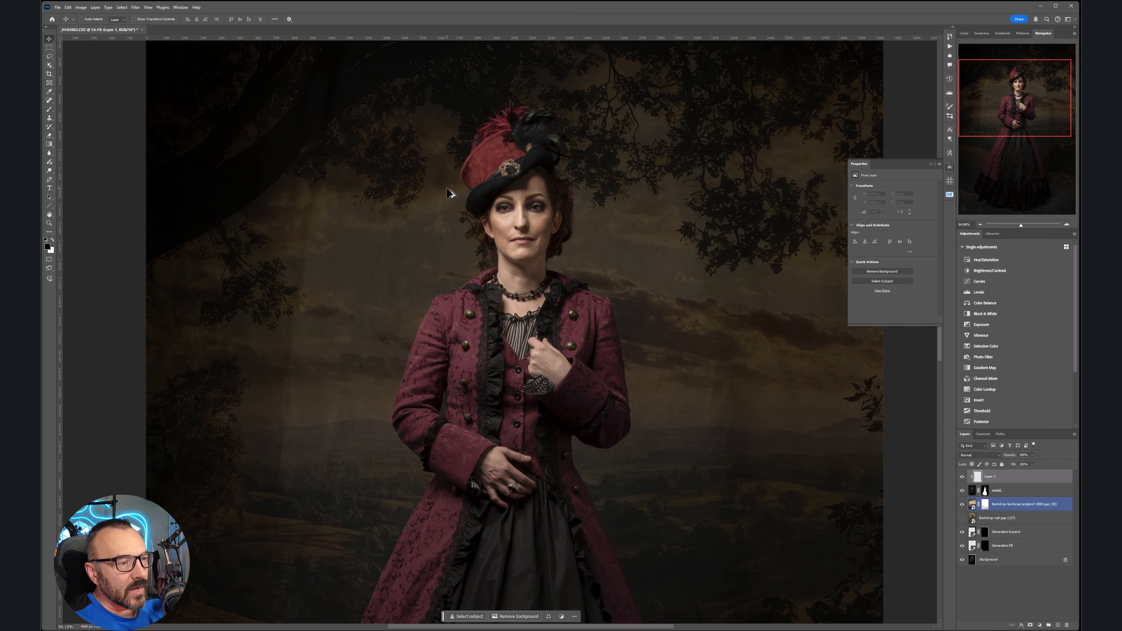
scroll(546, 246, "up", 7)
left_click_drag(739, 343, 451, 416)
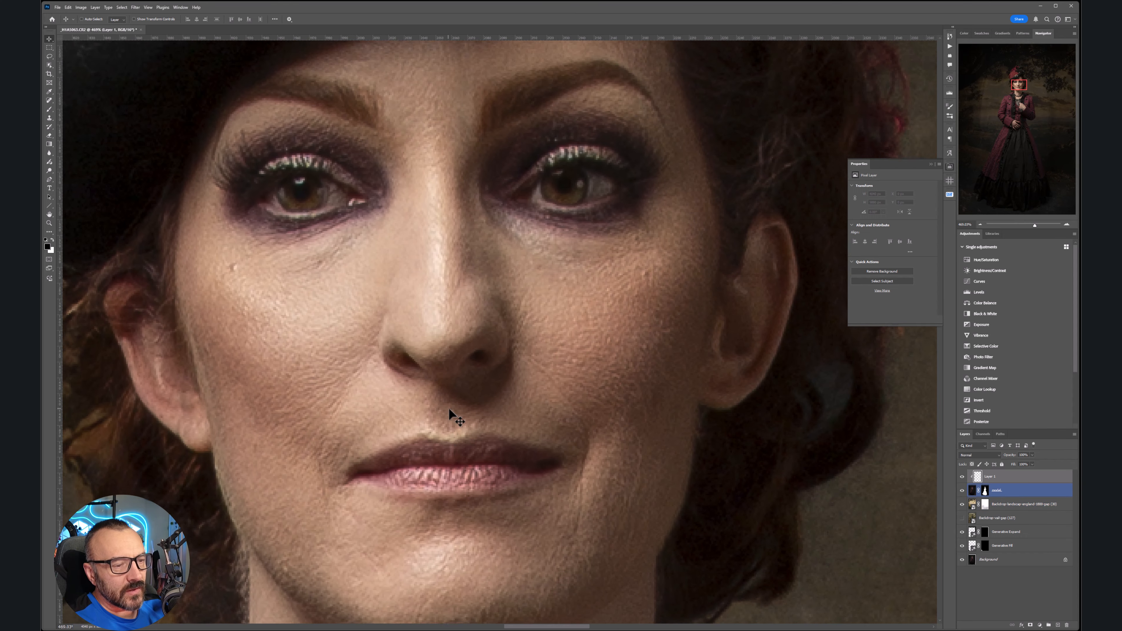
scroll(455, 391, "down", 3)
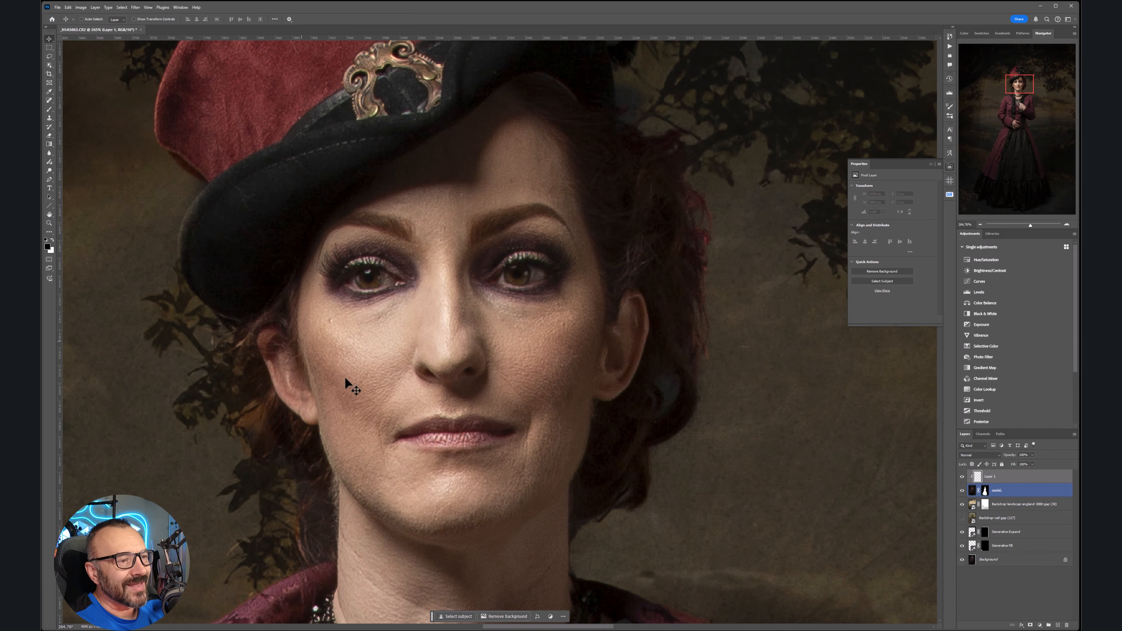
left_click(49, 100)
right_click(49, 99)
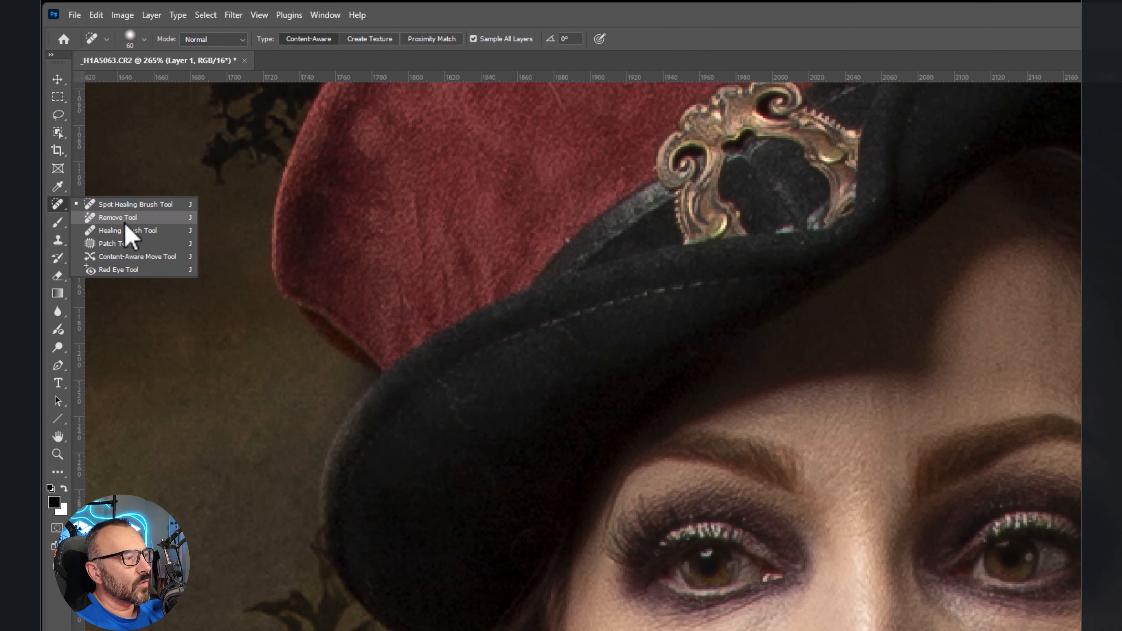
left_click(130, 206)
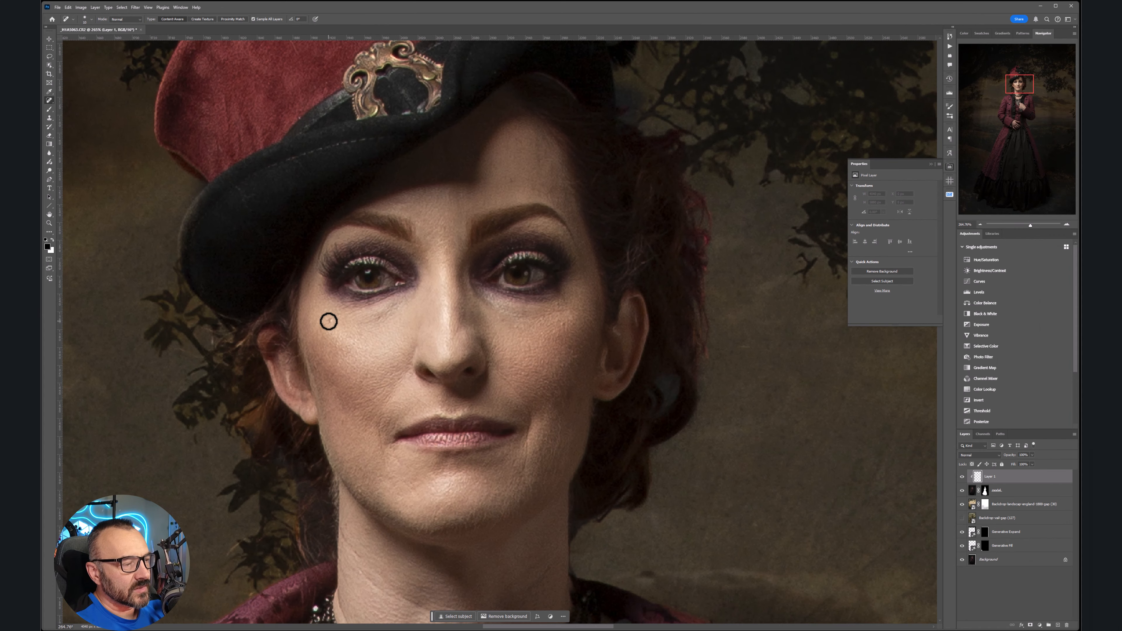
left_click(329, 320)
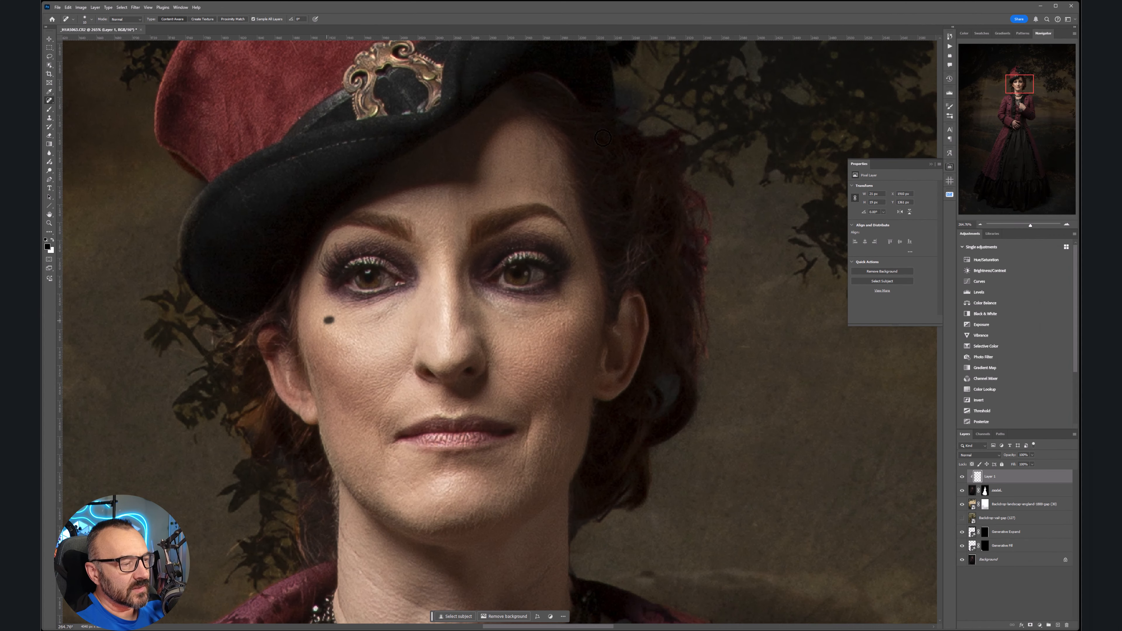
left_click(511, 180)
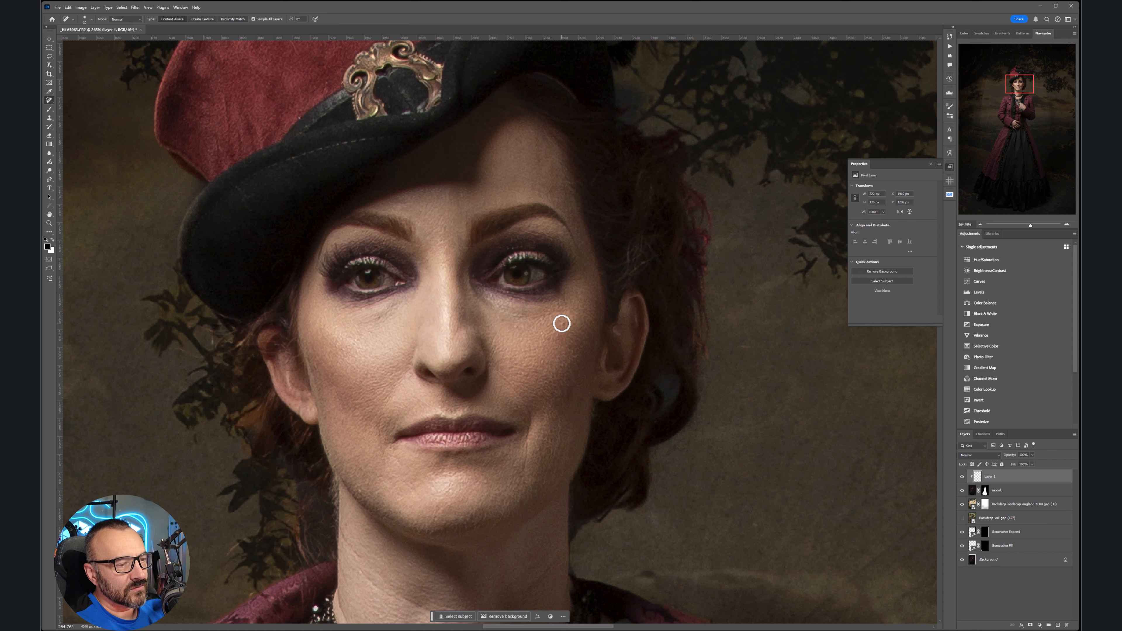
left_click(562, 323)
Inspect the woman's neck, coat, hands and hat for remaining spots that need healing.
left_click_drag(498, 491, 531, 242)
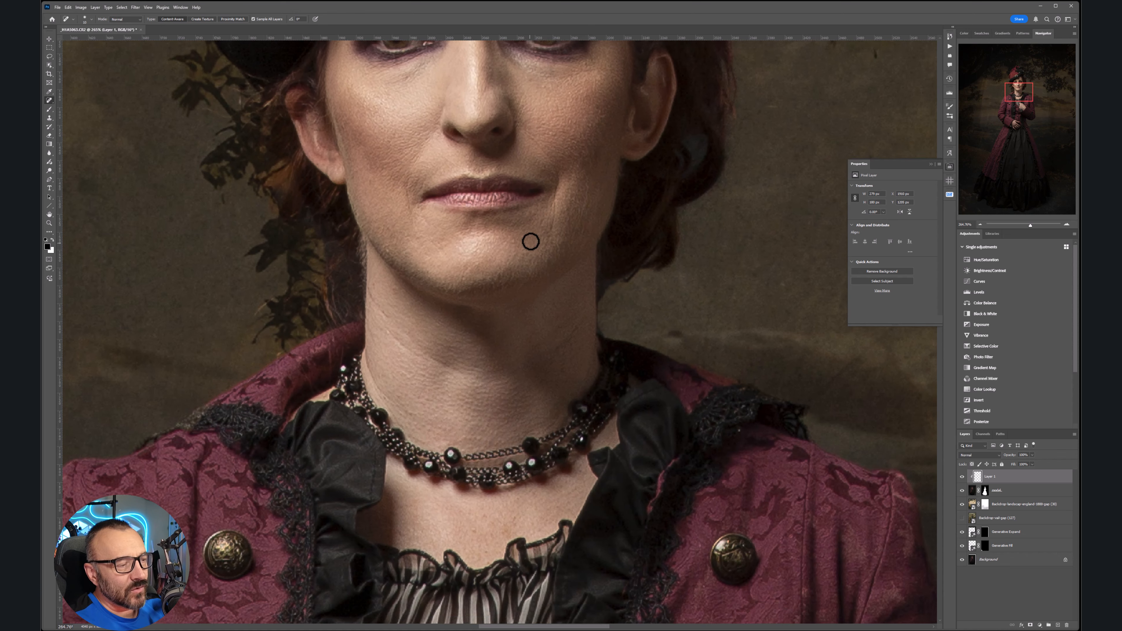
scroll(521, 373, "down", 5)
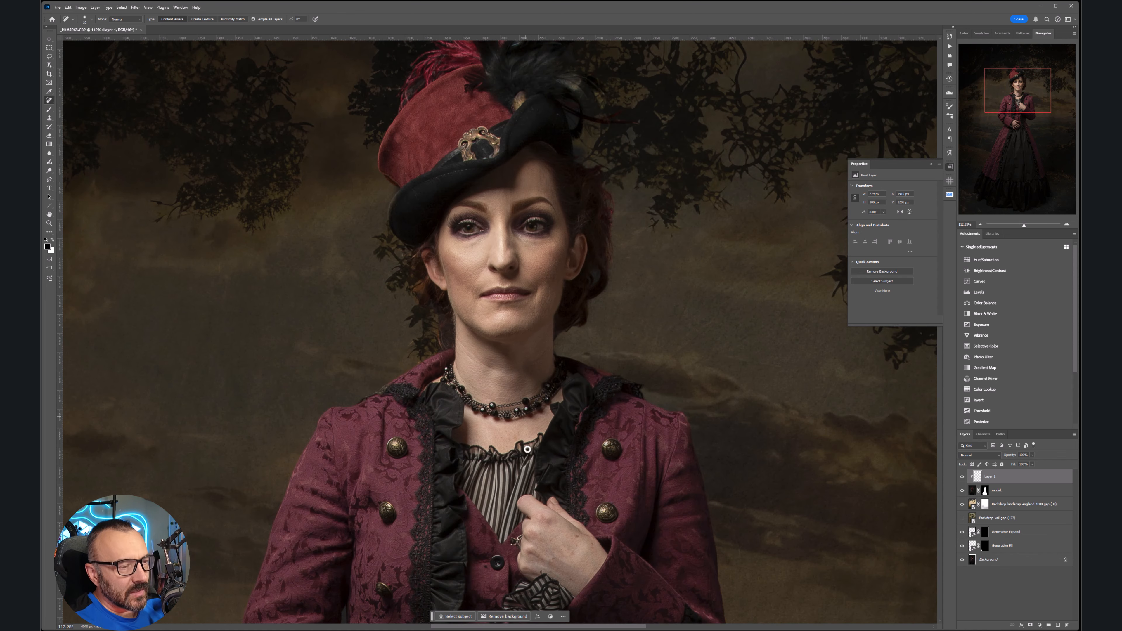
left_click_drag(520, 372, 521, 192)
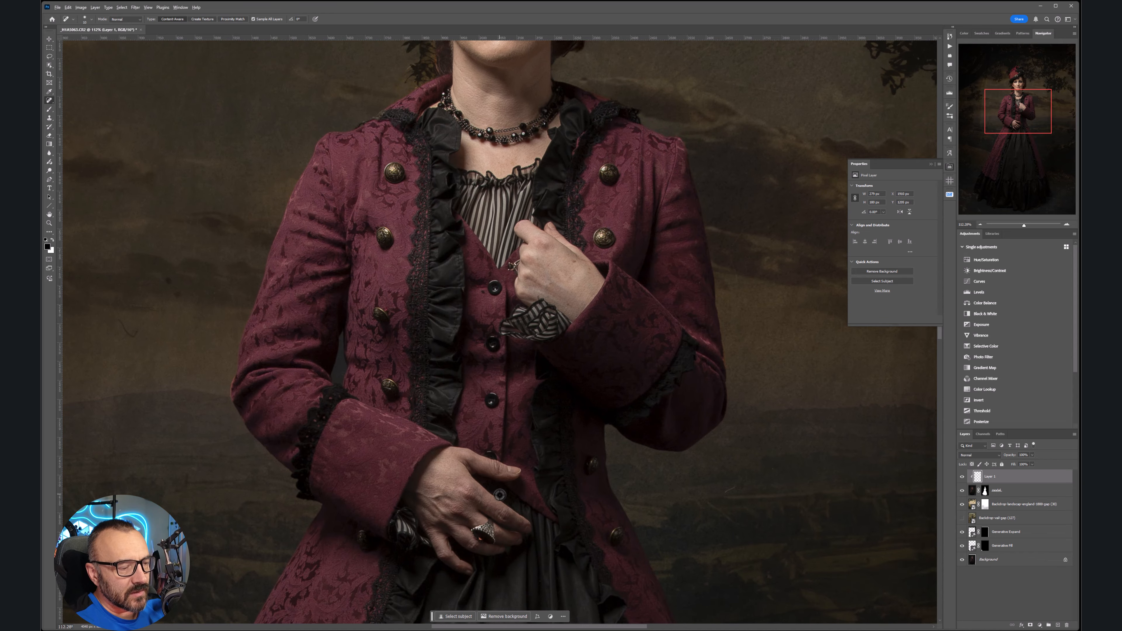
scroll(500, 494, "up", 3)
scroll(500, 494, "down", 3)
left_click_drag(511, 353, 501, 553)
left_click_drag(511, 376, 589, 401)
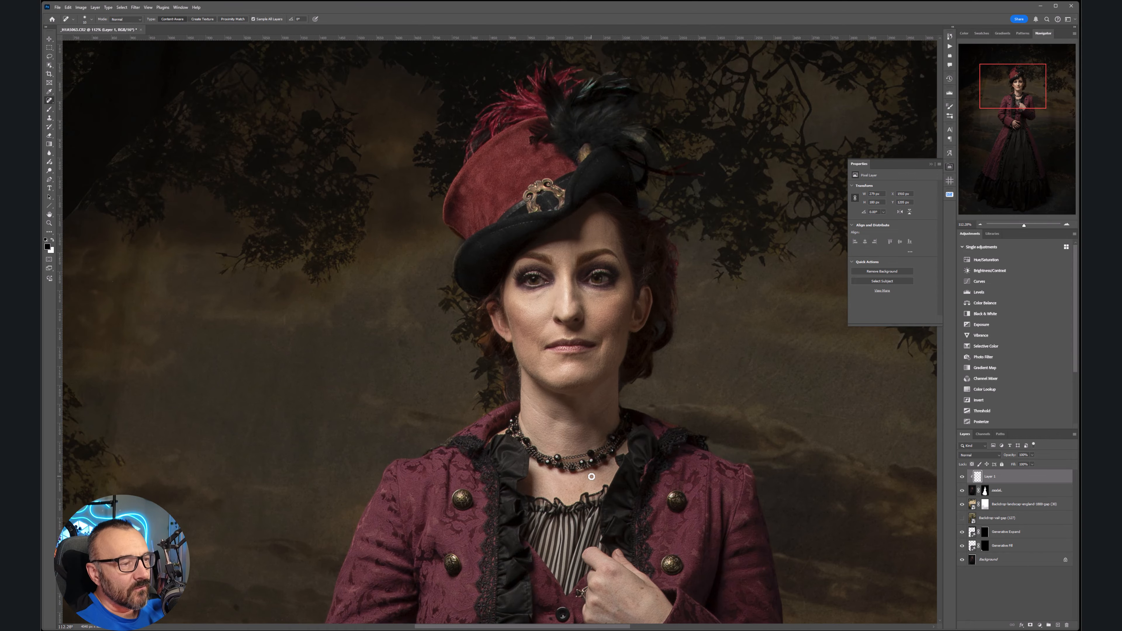
scroll(588, 401, "down", 10)
Heal the short crease on the upper part of the black skirt with the Spot Healing Brush.
left_click_drag(522, 436, 579, 242)
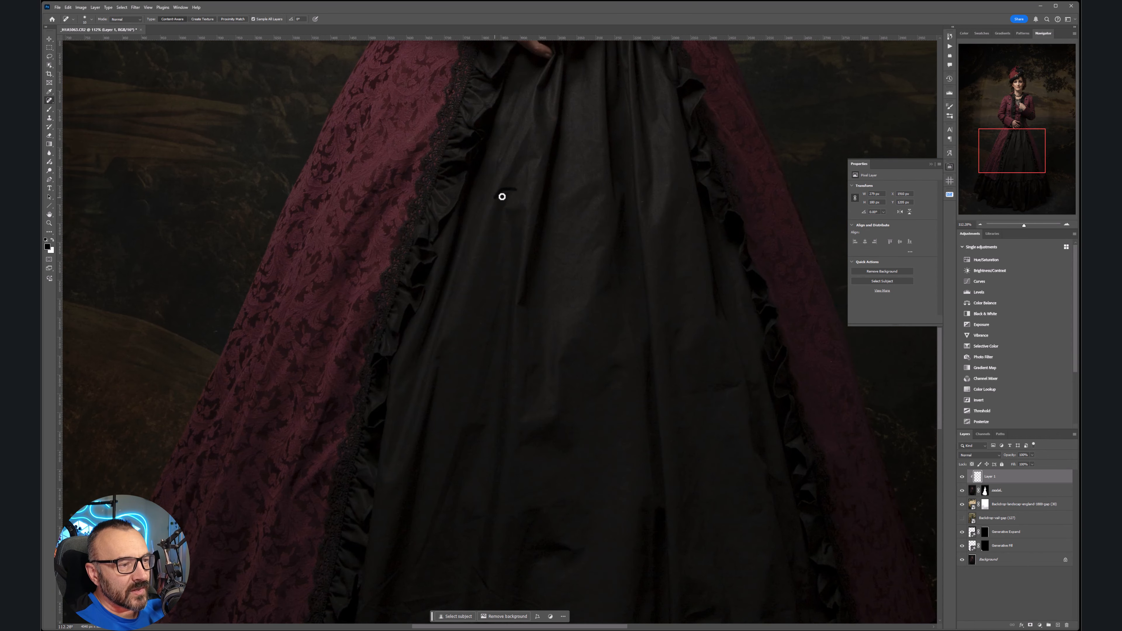
scroll(495, 190, "up", 5)
mouse_move(495, 204)
left_mouse_down()
mouse_move(570, 178)
mouse_move(482, 219)
left_mouse_up()
scroll(626, 348, "down", 5)
scroll(611, 271, "up", 2)
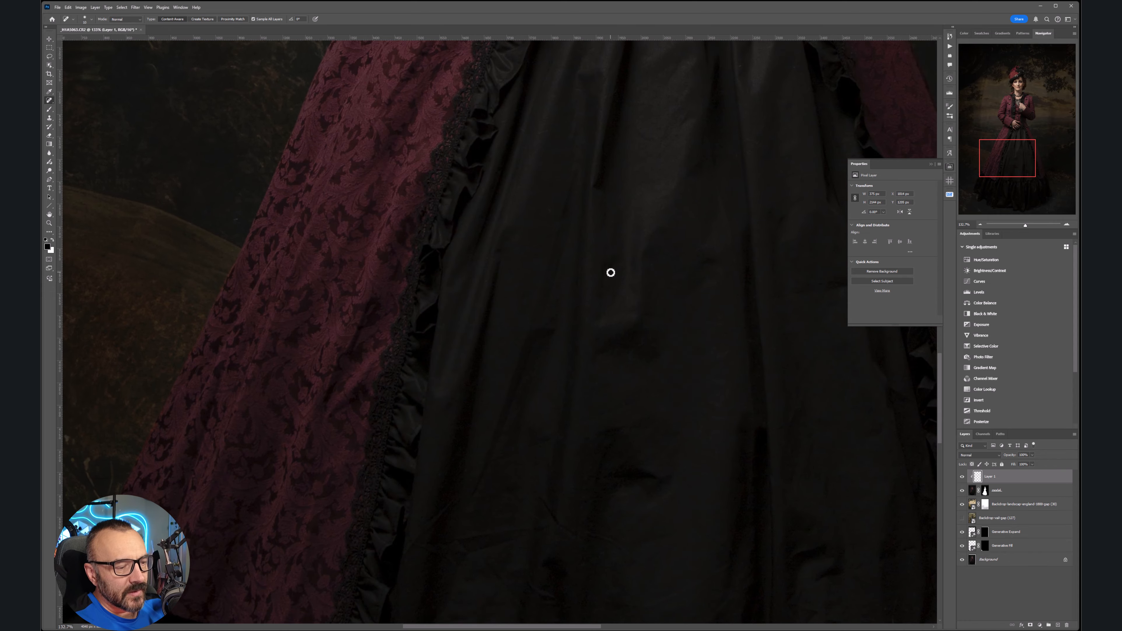
Enlarge the healing brush and smooth out the wrinkles running down the middle of the black skirt.
key("bracketright")
key("bracketright")
key("bracketright")
key("bracketright")
key("bracketright")
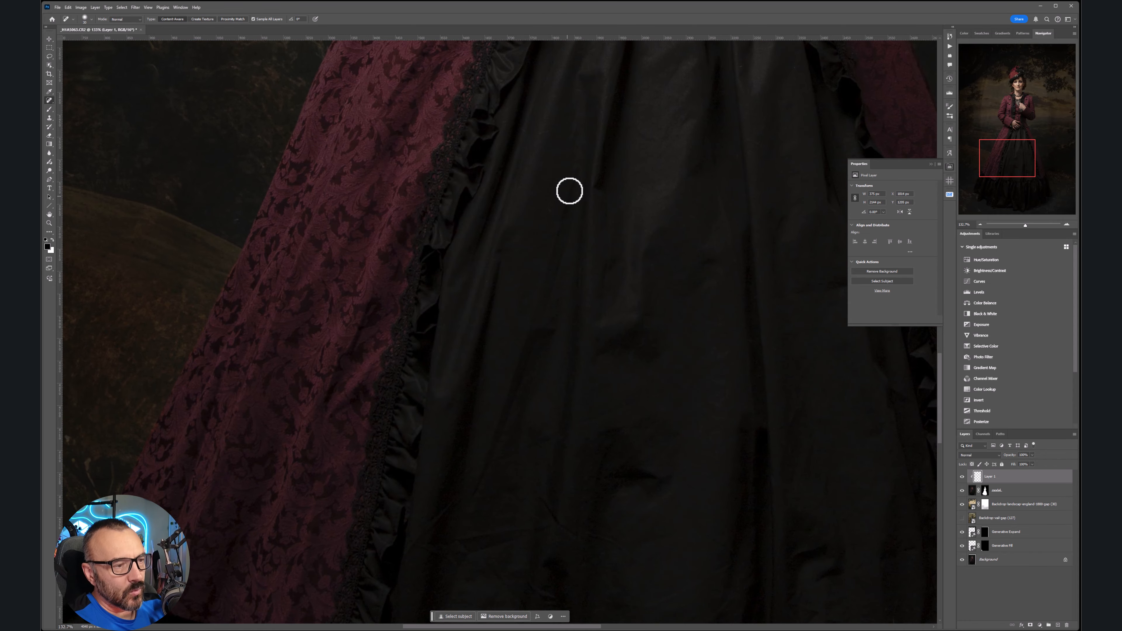
mouse_move(571, 173)
left_mouse_down()
mouse_move(483, 494)
mouse_move(508, 522)
left_mouse_up()
left_click_drag(602, 522, 528, 319)
left_click_drag(659, 359, 576, 409)
mouse_move(436, 312)
left_mouse_down()
mouse_move(402, 370)
mouse_move(399, 334)
mouse_move(383, 322)
mouse_move(461, 311)
left_mouse_up()
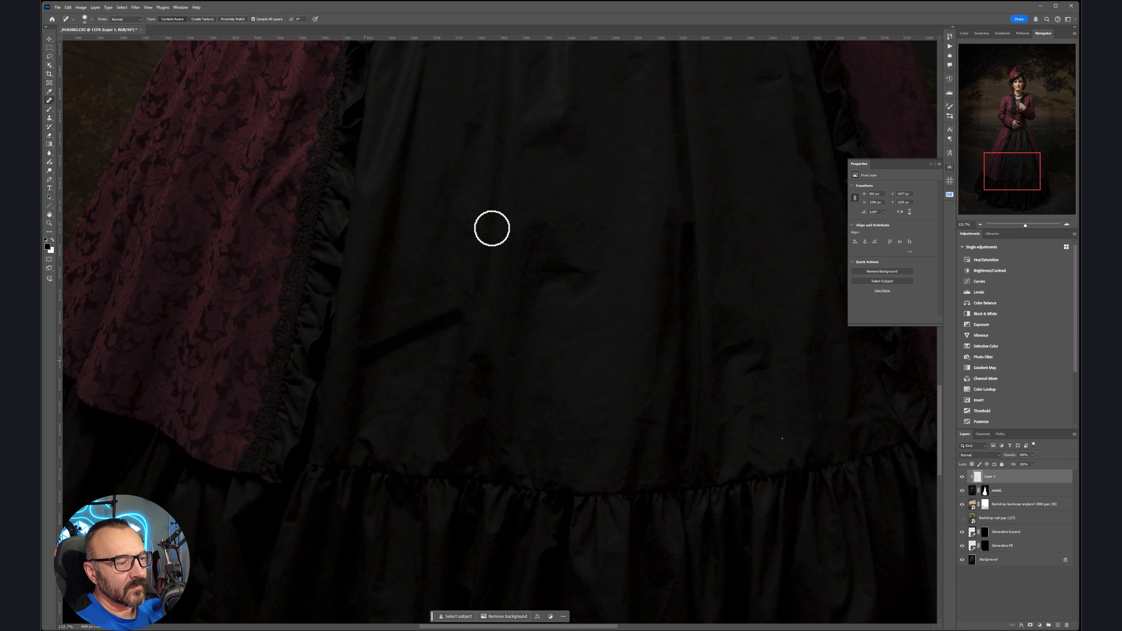
Heal the creases across the lower part of the skirt, just above the ruffled hem.
left_click_drag(492, 228, 460, 298)
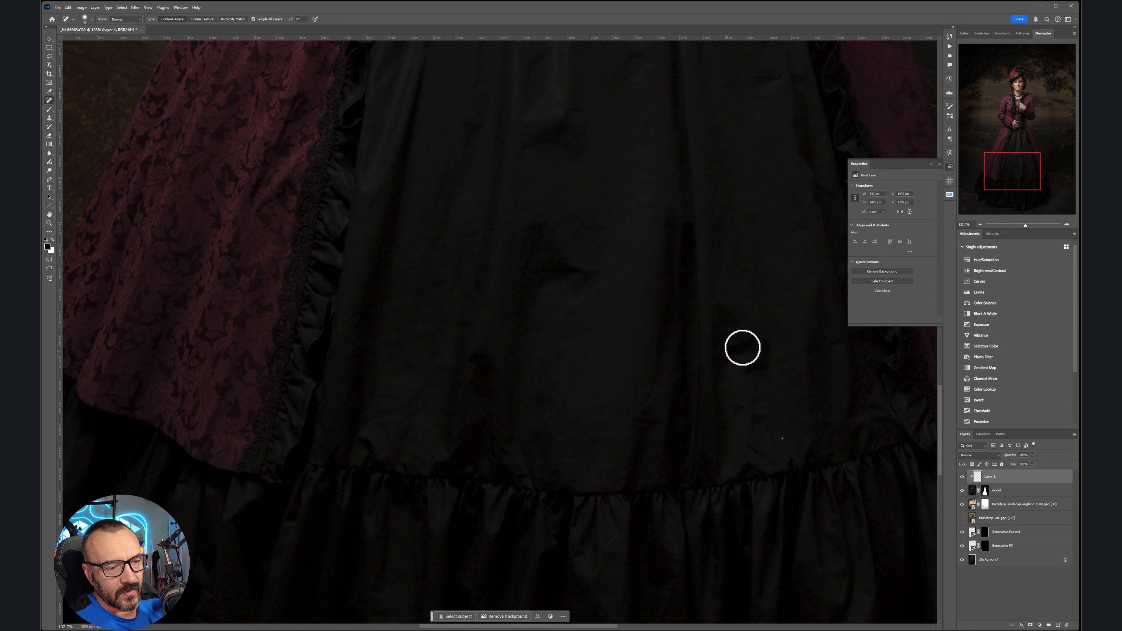
mouse_move(743, 348)
left_mouse_down()
mouse_move(752, 371)
mouse_move(870, 340)
left_mouse_up()
left_click_drag(763, 354, 757, 452)
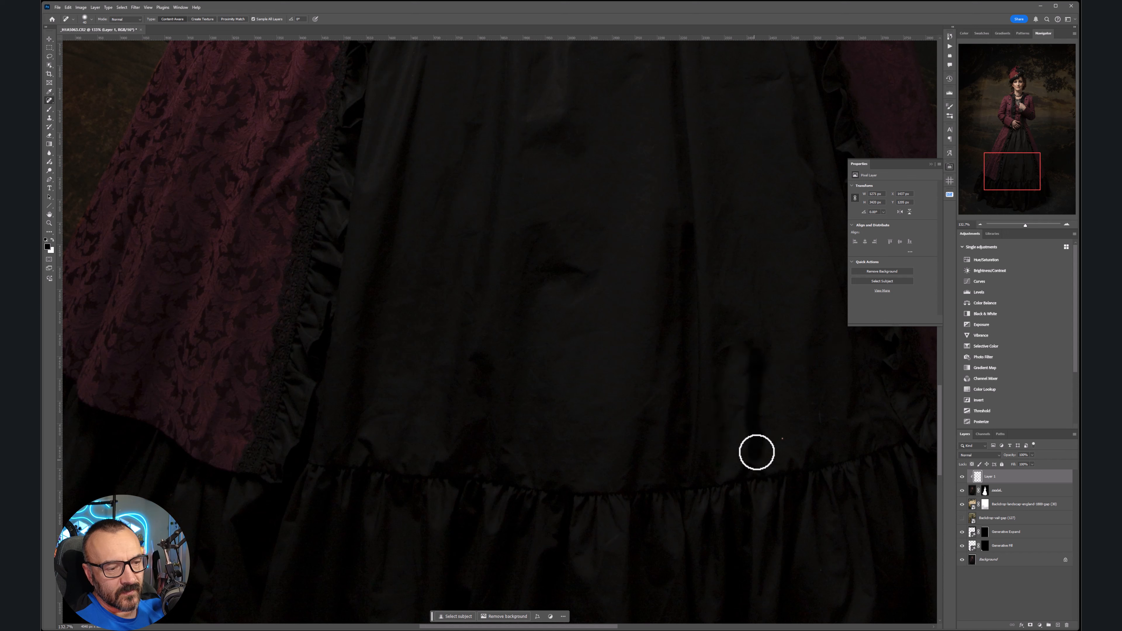
left_click_drag(566, 338, 641, 342)
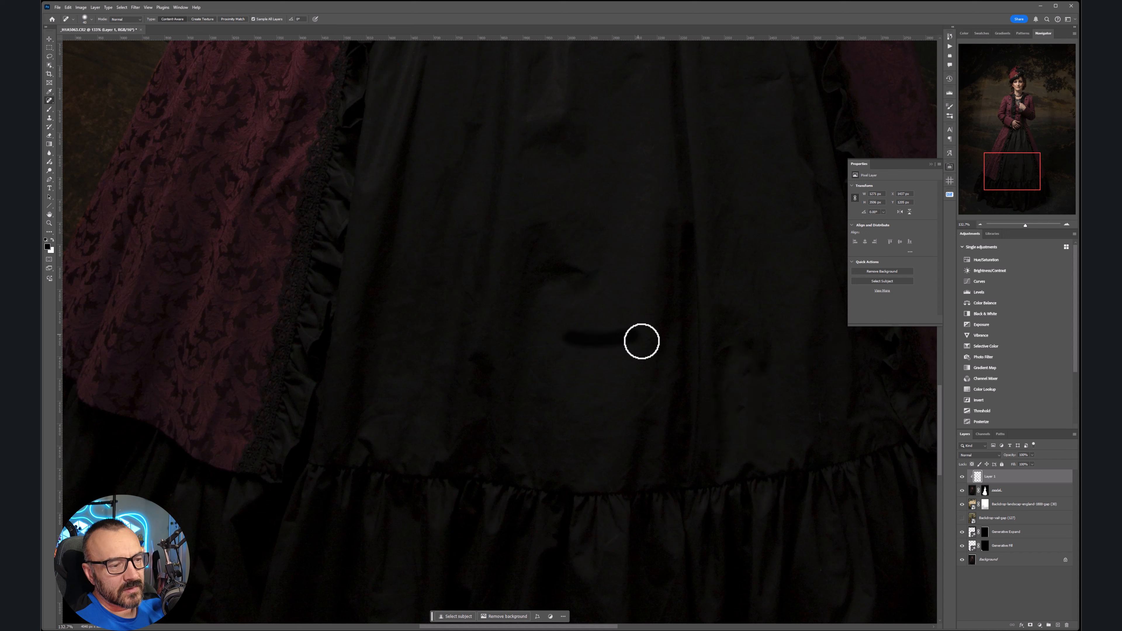
left_click_drag(602, 401, 572, 422)
Heal the remaining creases along the right-hand side of the skirt and check the whole figure.
left_click_drag(723, 199, 573, 406)
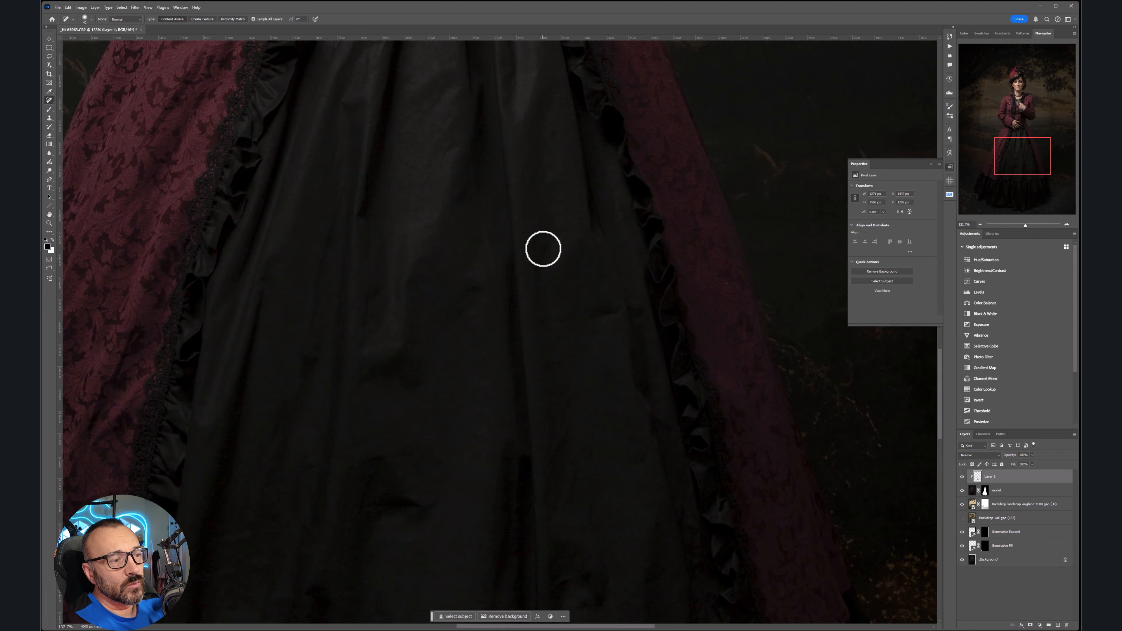
left_click_drag(543, 249, 548, 281)
left_click_drag(609, 309, 551, 332)
left_click_drag(634, 495, 569, 287)
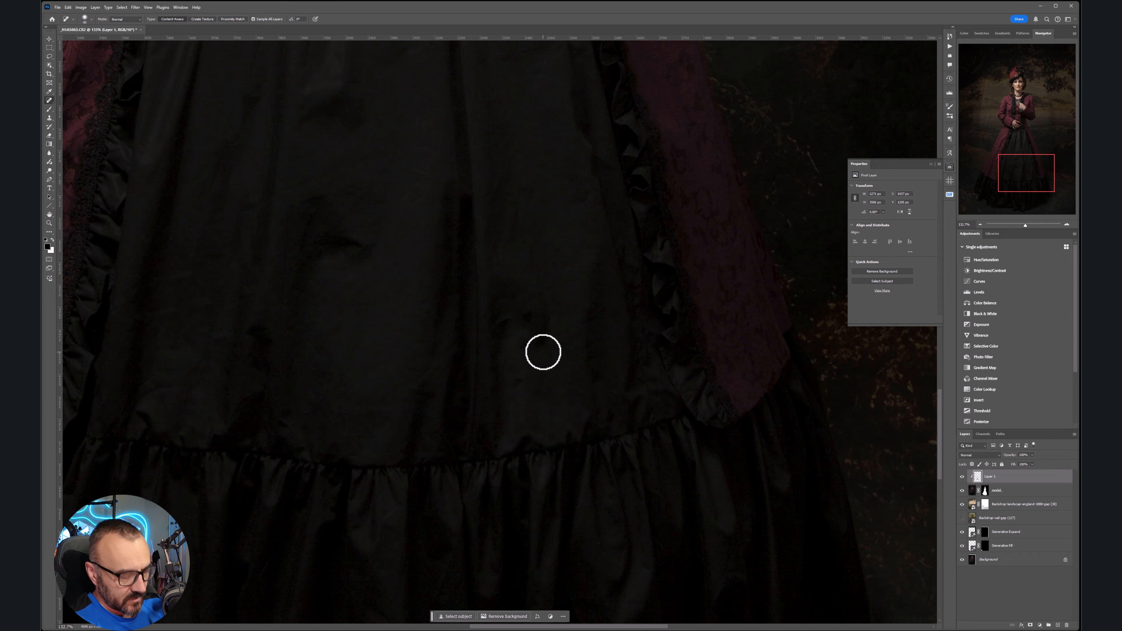
scroll(543, 352, "down", 6)
left_click_drag(486, 238, 521, 399)
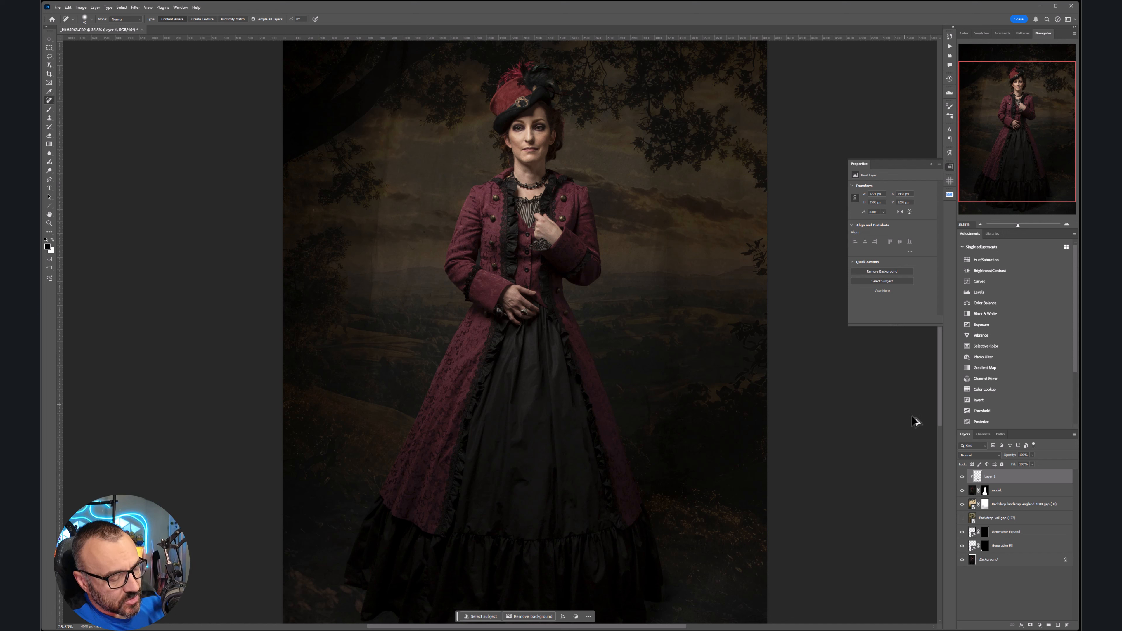
Stamp all visible layers into a new clipped layer named "smooth", and open the healing layer's name for editing.
key("ctrl+shift+alt+e")
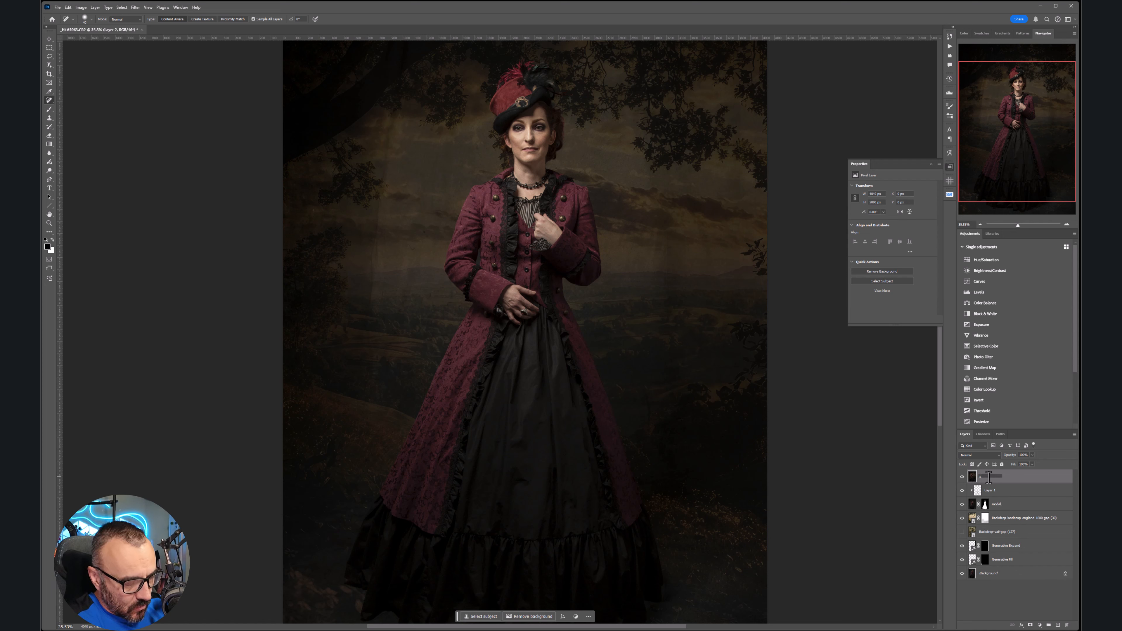
left_click(1032, 479, "alt")
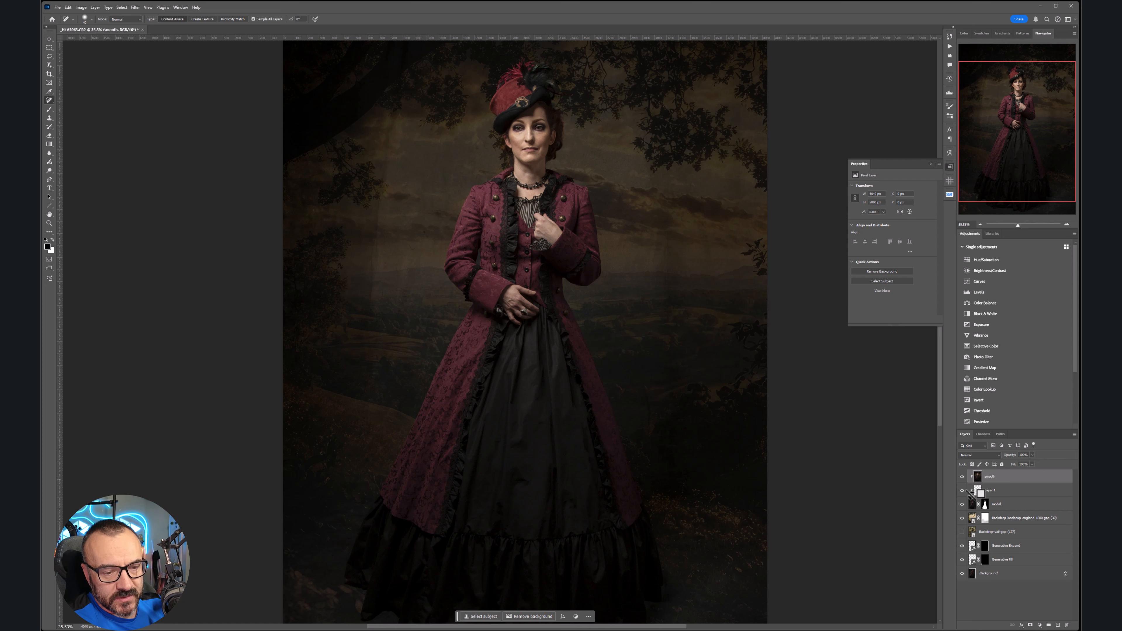
double_click(989, 489)
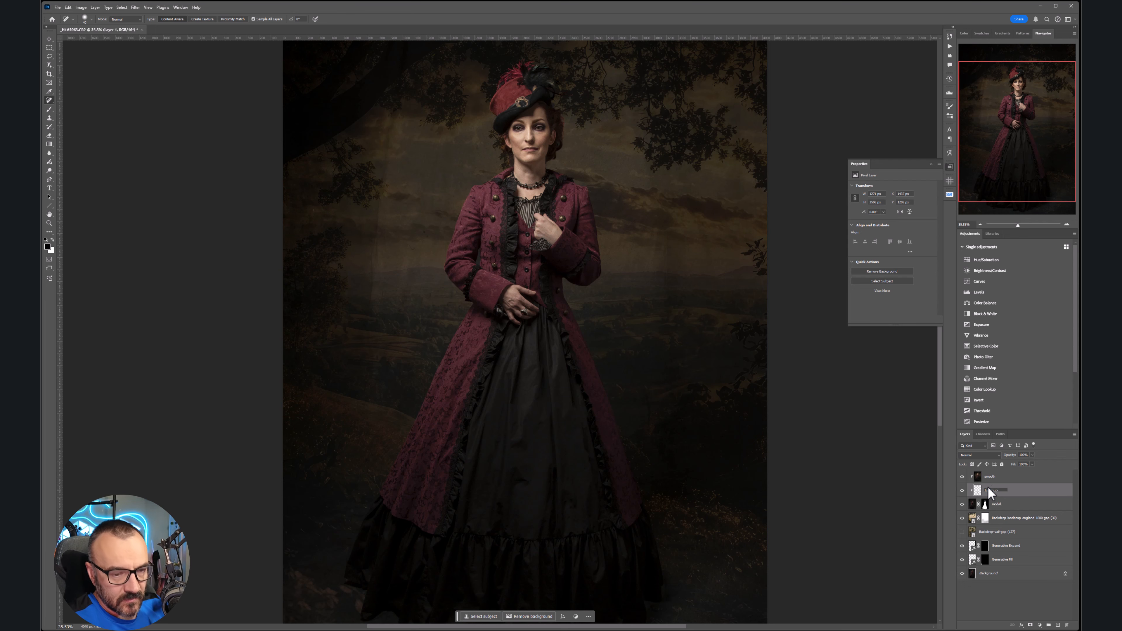
Apply the Dust & Scratches filter to the "smooth" layer with a radius of 9 pixels and a threshold of 0 levels.
left_click(1000, 480)
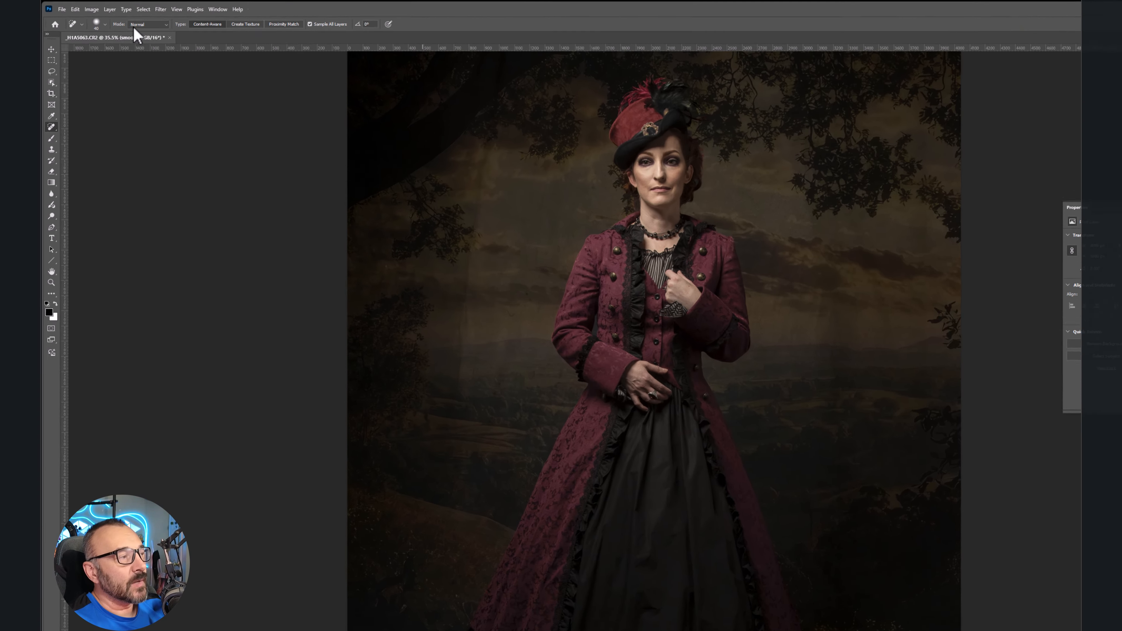
left_click(161, 9)
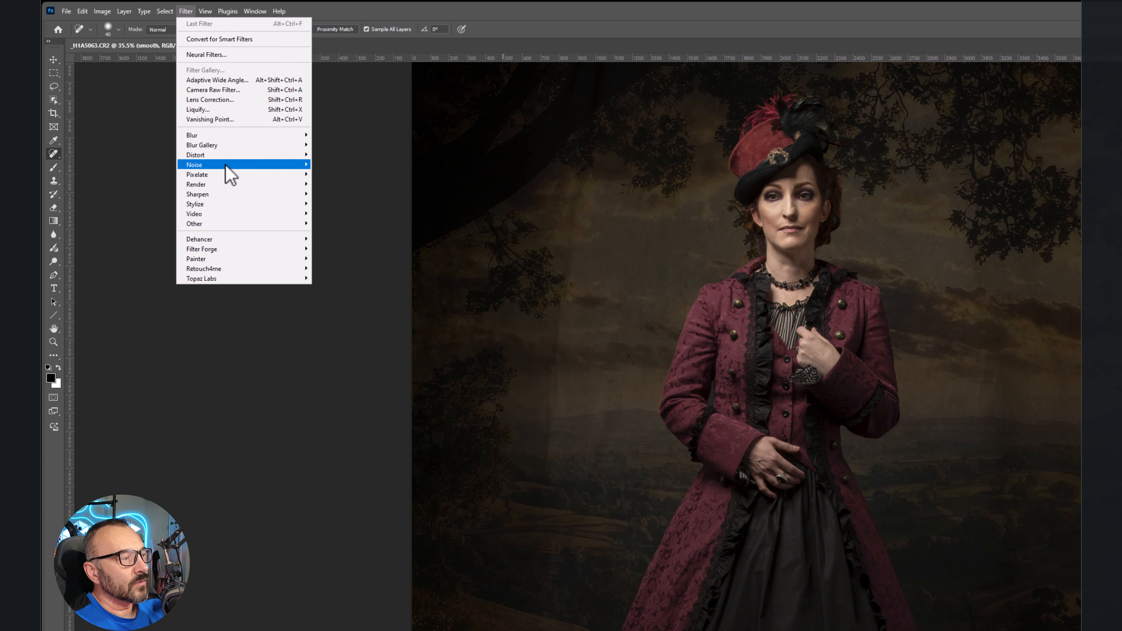
mouse_move(234, 165)
left_click(336, 183)
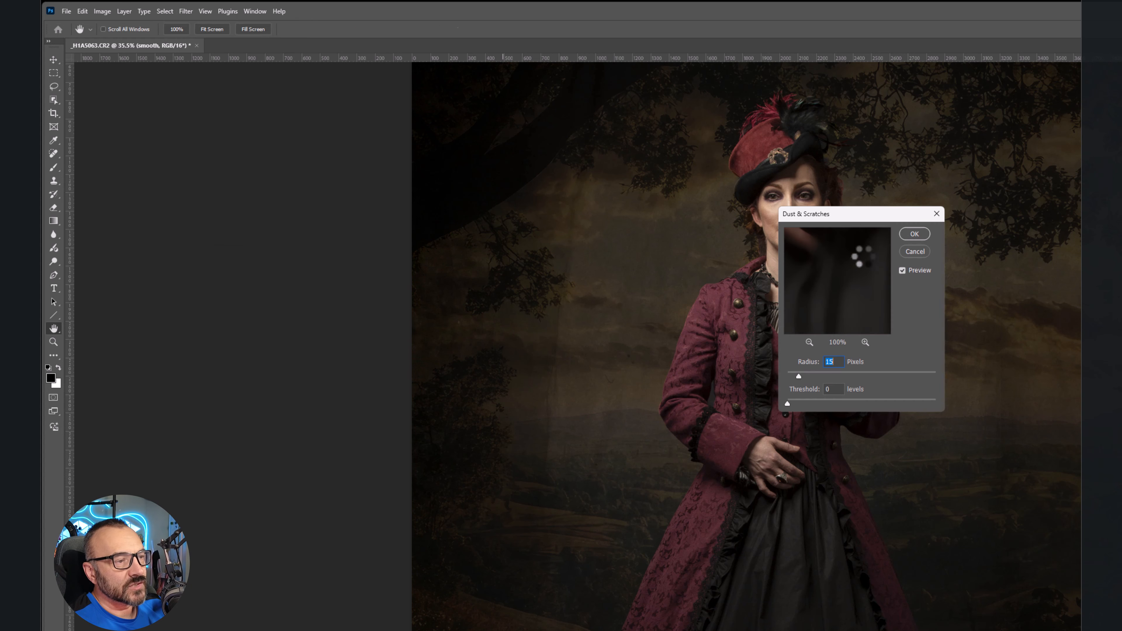
left_click_drag(852, 213, 970, 173)
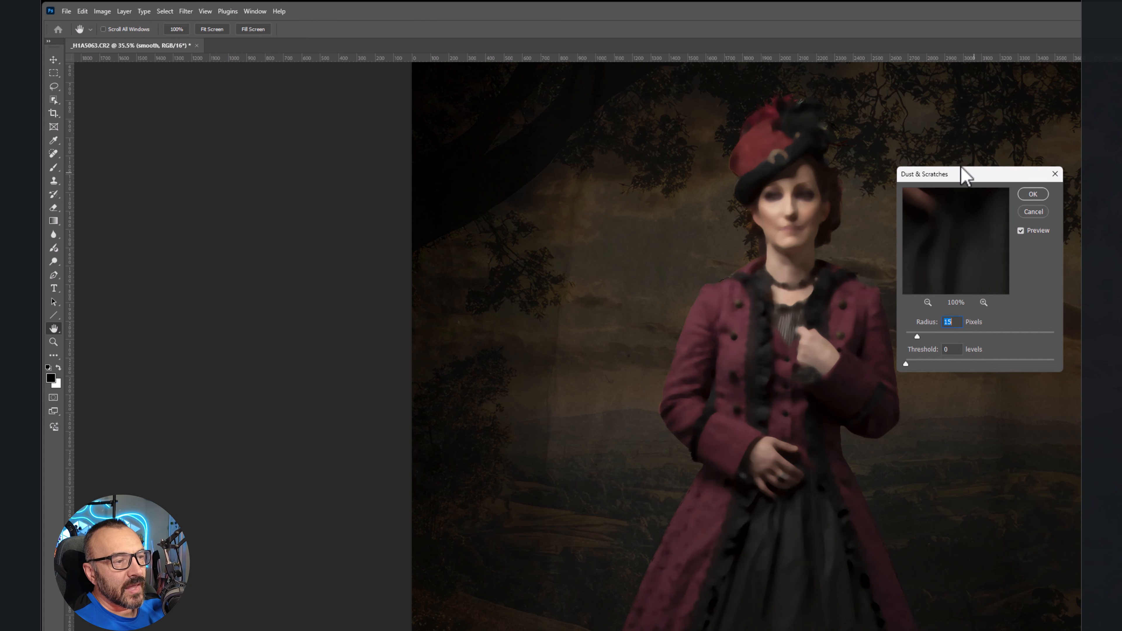
left_click(773, 196)
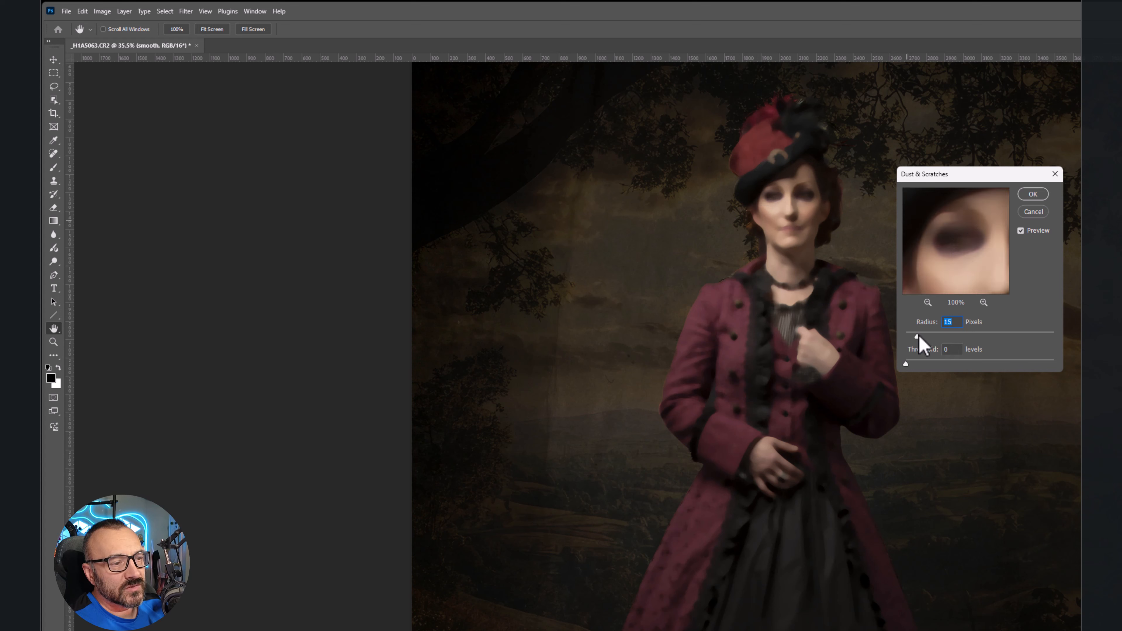
left_click_drag(919, 338, 914, 339)
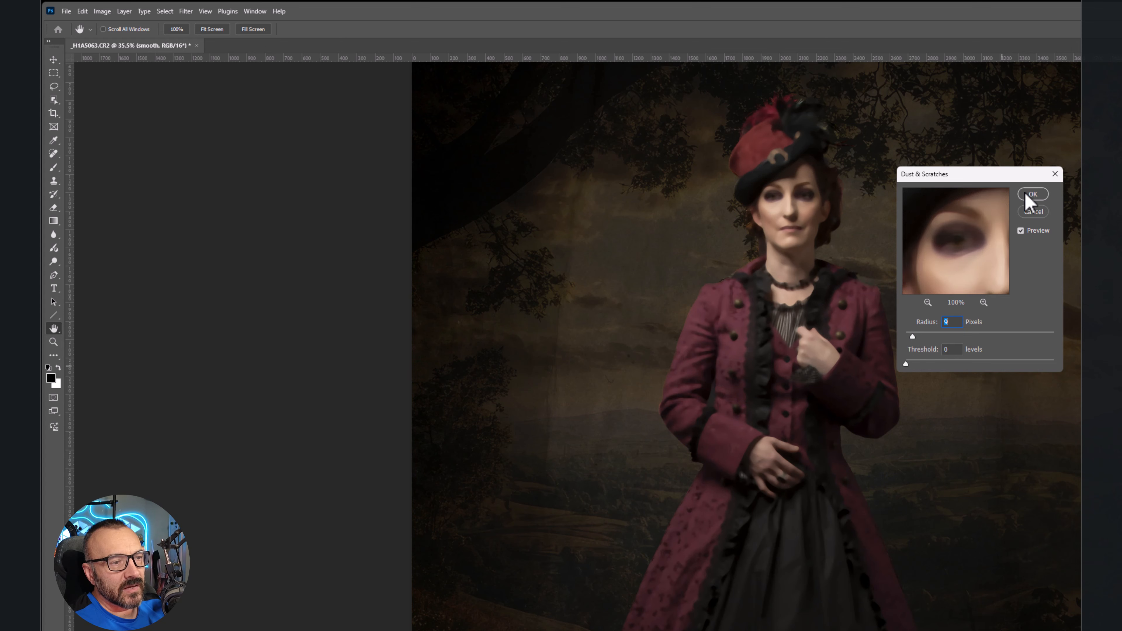
left_click(1031, 195)
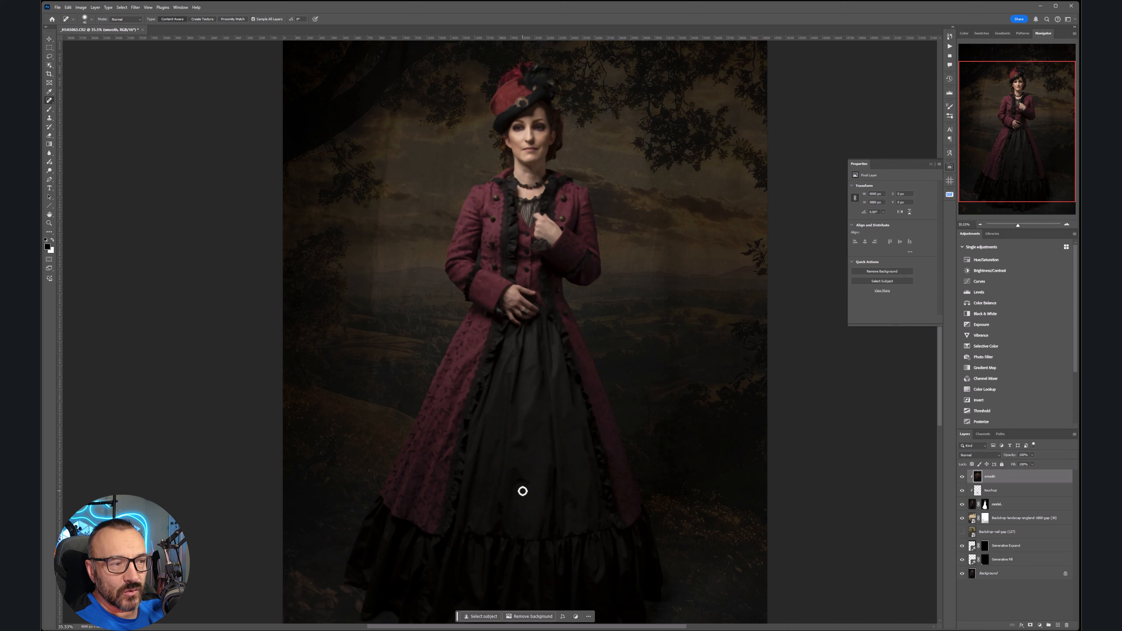
Hide the "smooth" layer behind a black mask and ready a white brush shrunk to about the size of the face.
left_click(1031, 625, "alt")
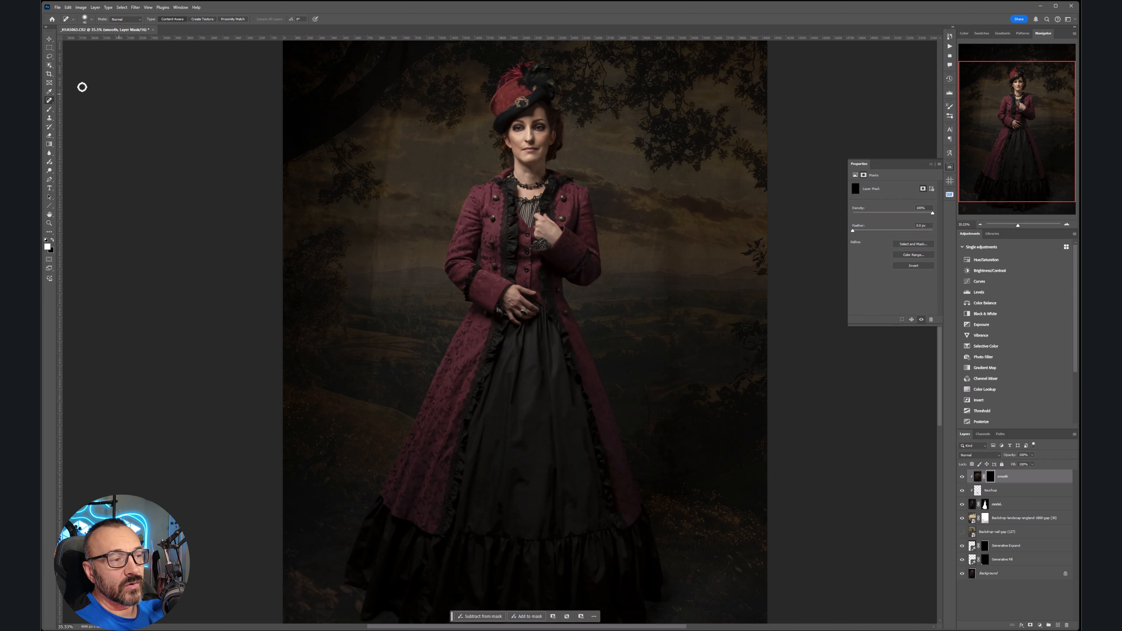
left_click(49, 110)
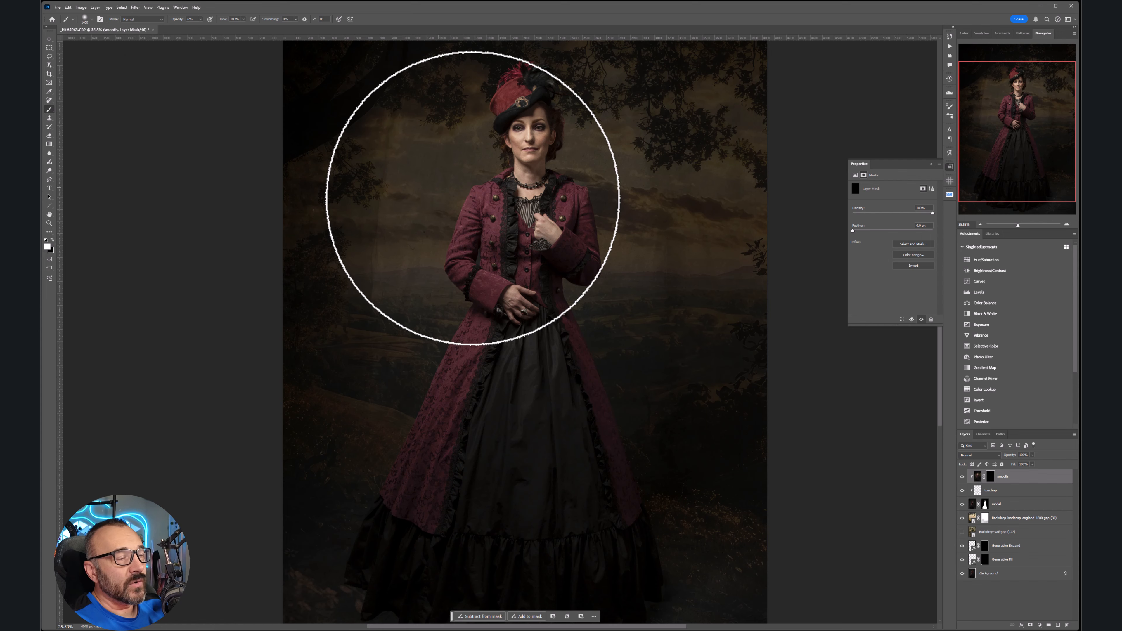
key("bracketleft")
key("bracketleft")
key("bracketleft")
key("bracketleft")
key("bracketleft")
key("bracketleft")
key("bracketleft")
key("bracketleft")
key("bracketleft")
key("bracketleft")
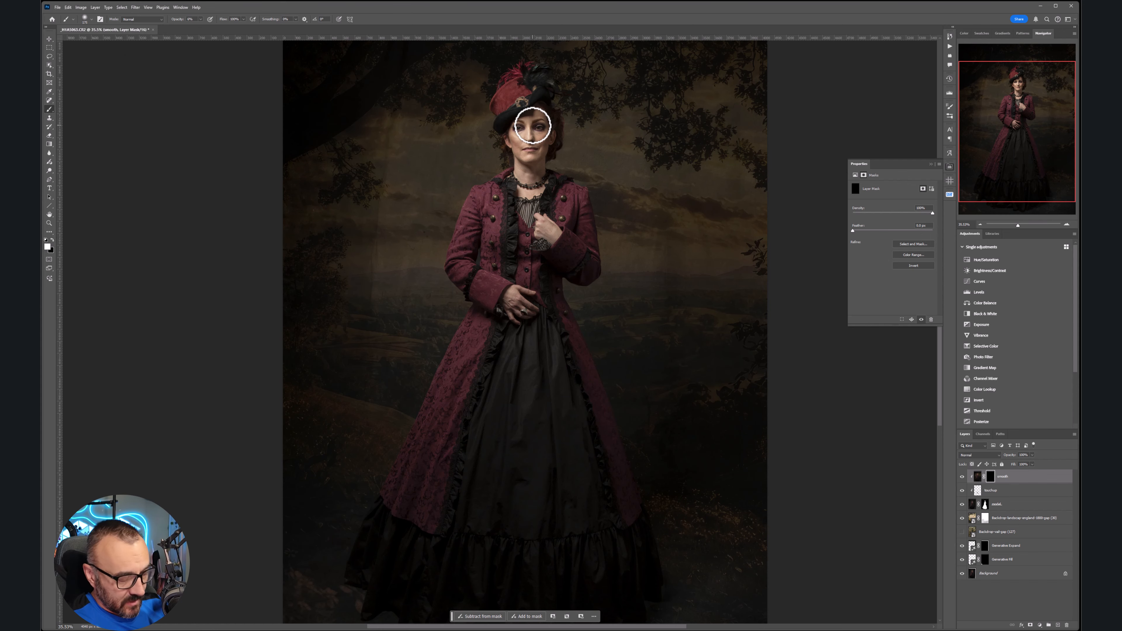
Shrink the brush further and paint the smoothing onto the woman's forehead, cheeks, nose and jaw through the layer mask.
scroll(533, 127, "up", 10)
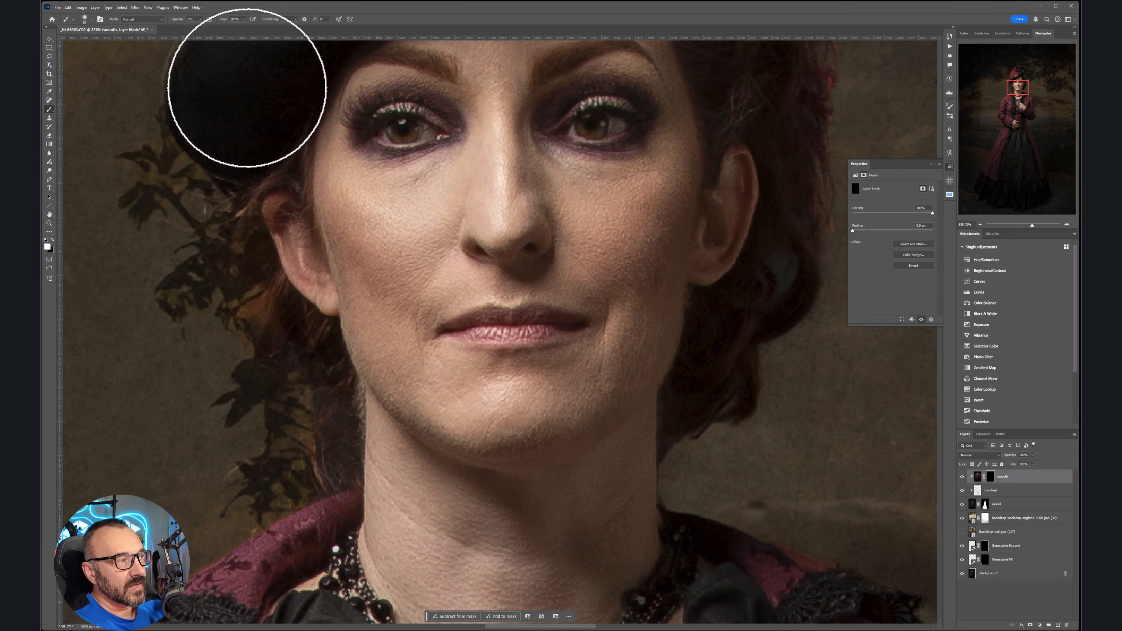
key("bracketleft")
key("bracketleft")
key("bracketleft")
mouse_move(344, 163)
left_mouse_down()
mouse_move(414, 200)
mouse_move(397, 197)
mouse_move(479, 150)
mouse_move(471, 191)
mouse_move(428, 214)
mouse_move(357, 197)
mouse_move(384, 291)
mouse_move(454, 251)
mouse_move(524, 159)
mouse_move(532, 180)
mouse_move(498, 209)
mouse_move(528, 151)
mouse_move(510, 103)
mouse_move(512, 127)
mouse_move(563, 172)
mouse_move(533, 211)
mouse_move(541, 252)
mouse_move(693, 186)
left_mouse_up()
mouse_move(627, 202)
left_mouse_down()
mouse_move(673, 169)
mouse_move(697, 172)
mouse_move(671, 224)
mouse_move(575, 236)
mouse_move(589, 263)
mouse_move(413, 295)
mouse_move(545, 280)
mouse_move(473, 270)
mouse_move(434, 316)
mouse_move(433, 394)
mouse_move(406, 363)
mouse_move(506, 437)
mouse_move(564, 338)
mouse_move(483, 380)
mouse_move(525, 457)
mouse_move(615, 427)
mouse_move(666, 331)
mouse_move(586, 353)
mouse_move(650, 333)
mouse_move(700, 247)
mouse_move(650, 219)
mouse_move(637, 190)
mouse_move(613, 200)
mouse_move(597, 254)
mouse_move(594, 201)
mouse_move(666, 270)
mouse_move(618, 244)
mouse_move(648, 250)
mouse_move(698, 154)
mouse_move(693, 206)
mouse_move(709, 194)
mouse_move(700, 249)
mouse_move(671, 244)
left_mouse_up()
left_click_drag(663, 241, 687, 379)
mouse_move(477, 200)
left_mouse_down()
mouse_move(501, 146)
mouse_move(614, 65)
mouse_move(581, 145)
mouse_move(659, 150)
mouse_move(595, 75)
mouse_move(529, 140)
mouse_move(446, 170)
left_mouse_up()
mouse_move(516, 263)
left_mouse_down()
mouse_move(531, 220)
mouse_move(475, 303)
mouse_move(386, 392)
mouse_move(350, 234)
mouse_move(335, 308)
mouse_move(390, 346)
mouse_move(540, 286)
mouse_move(571, 375)
mouse_move(711, 351)
mouse_move(649, 334)
mouse_move(722, 296)
mouse_move(649, 388)
mouse_move(701, 300)
mouse_move(659, 380)
mouse_move(652, 436)
mouse_move(685, 445)
mouse_move(612, 559)
mouse_move(559, 467)
mouse_move(605, 456)
mouse_move(383, 484)
left_mouse_up()
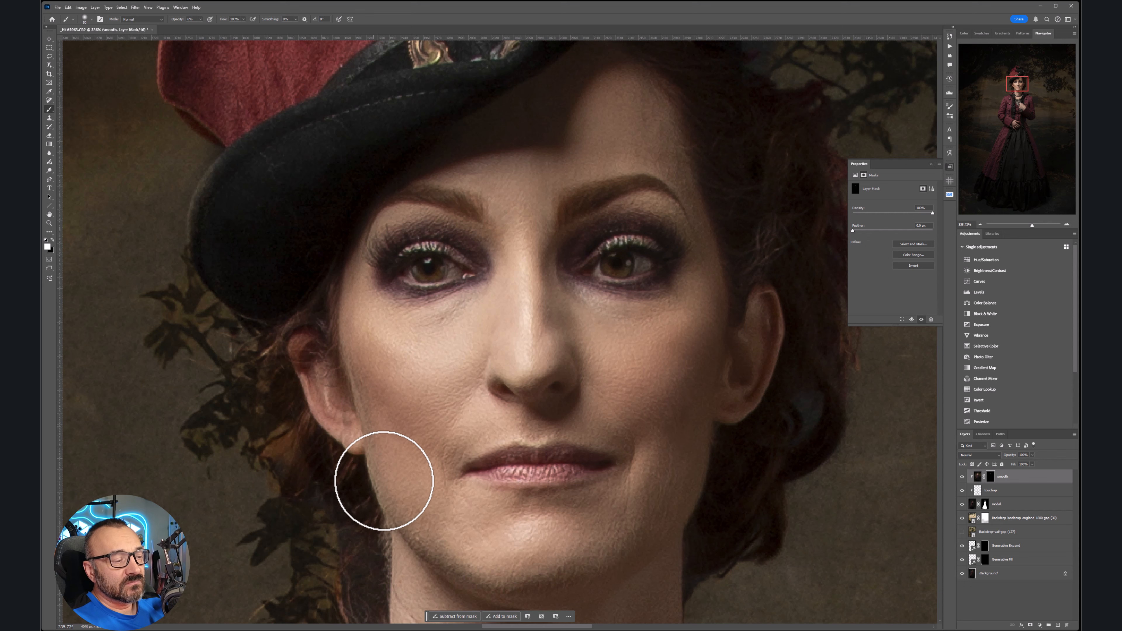
Paint the smoothing onto the chin, then enlarge the brush and soften the skin of the neck above the necklace.
left_click_drag(511, 534, 500, 331)
mouse_move(463, 396)
left_mouse_down()
mouse_move(609, 307)
mouse_move(616, 326)
mouse_move(598, 371)
mouse_move(454, 445)
mouse_move(451, 381)
left_mouse_up()
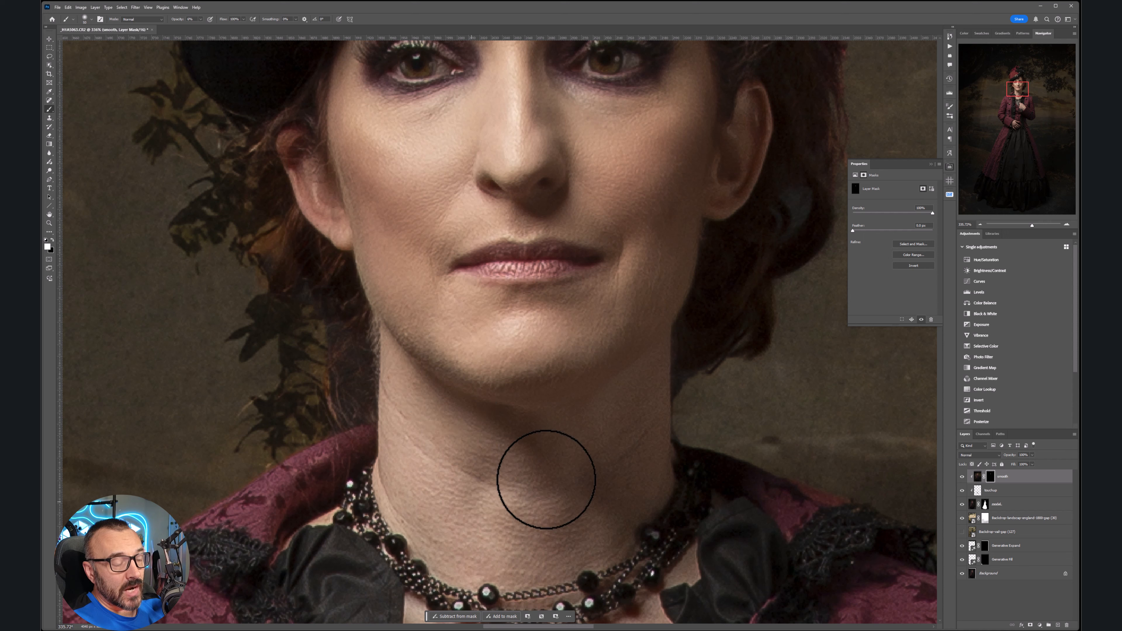
key("bracketright")
key("bracketright")
key("bracketright")
mouse_move(408, 552)
left_mouse_down()
mouse_move(637, 435)
mouse_move(547, 523)
mouse_move(583, 449)
mouse_move(631, 433)
mouse_move(665, 357)
mouse_move(651, 382)
mouse_move(654, 461)
mouse_move(552, 426)
mouse_move(442, 499)
mouse_move(413, 535)
mouse_move(379, 453)
mouse_move(423, 506)
mouse_move(516, 536)
mouse_move(573, 525)
mouse_move(613, 431)
mouse_move(544, 429)
mouse_move(555, 366)
mouse_move(487, 405)
mouse_move(480, 388)
mouse_move(507, 546)
left_mouse_up()
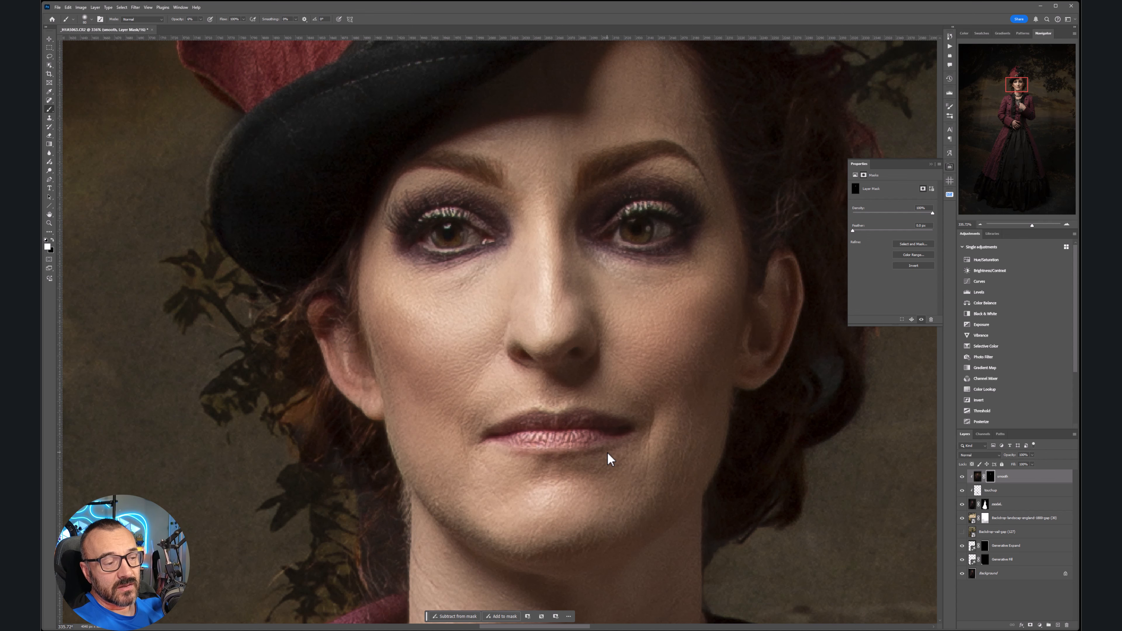
Set the brush opacity to 10% and paint the smoothing onto the skin of both hands.
scroll(608, 453, "down", 4)
left_click_drag(653, 547, 580, 145)
left_click_drag(579, 421, 552, 313)
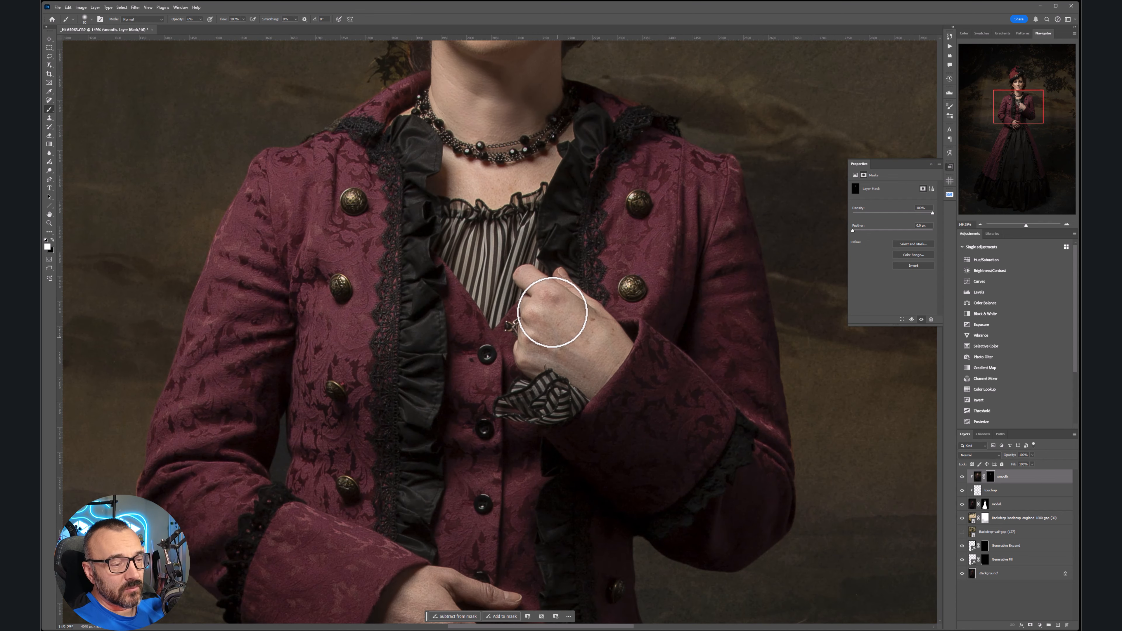
scroll(553, 312, "up", 4)
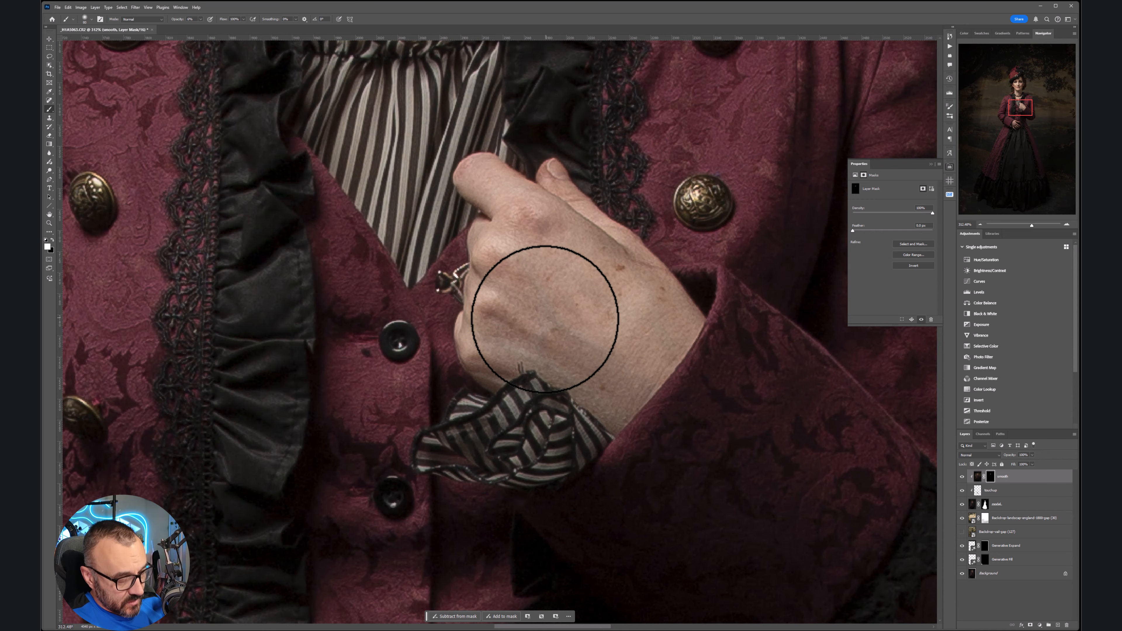
key("1")
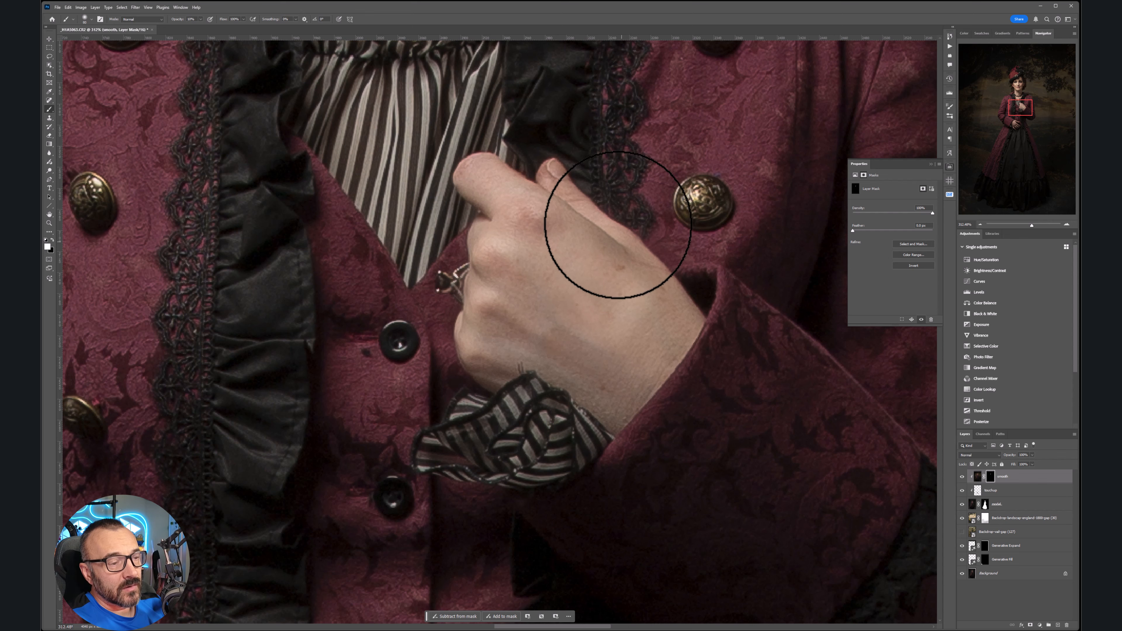
left_click_drag(562, 423, 689, 189)
left_click_drag(521, 508, 571, 162)
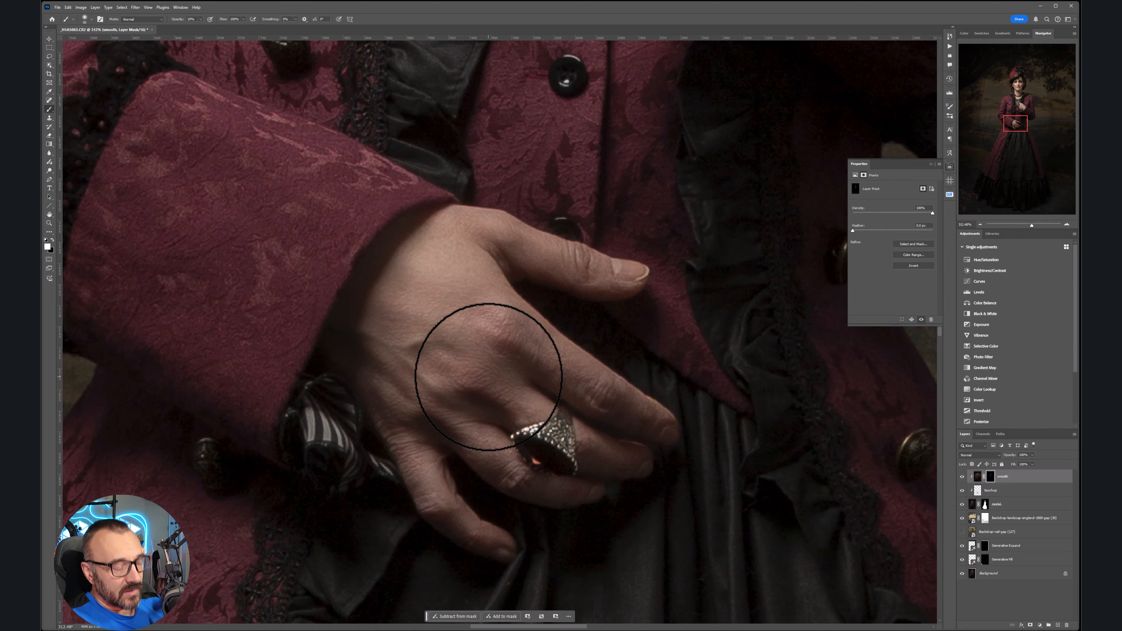
Enlarge the brush and paint the smoothing over the black skirt down to the ruffled hem.
scroll(489, 377, "down", 6)
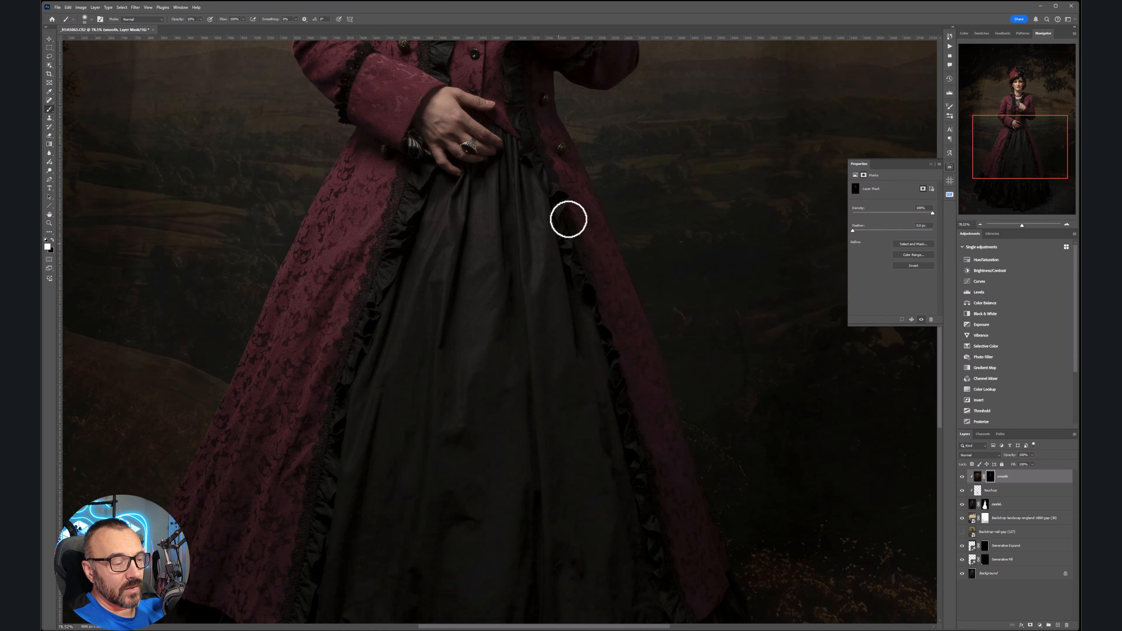
scroll(569, 219, "down", 3)
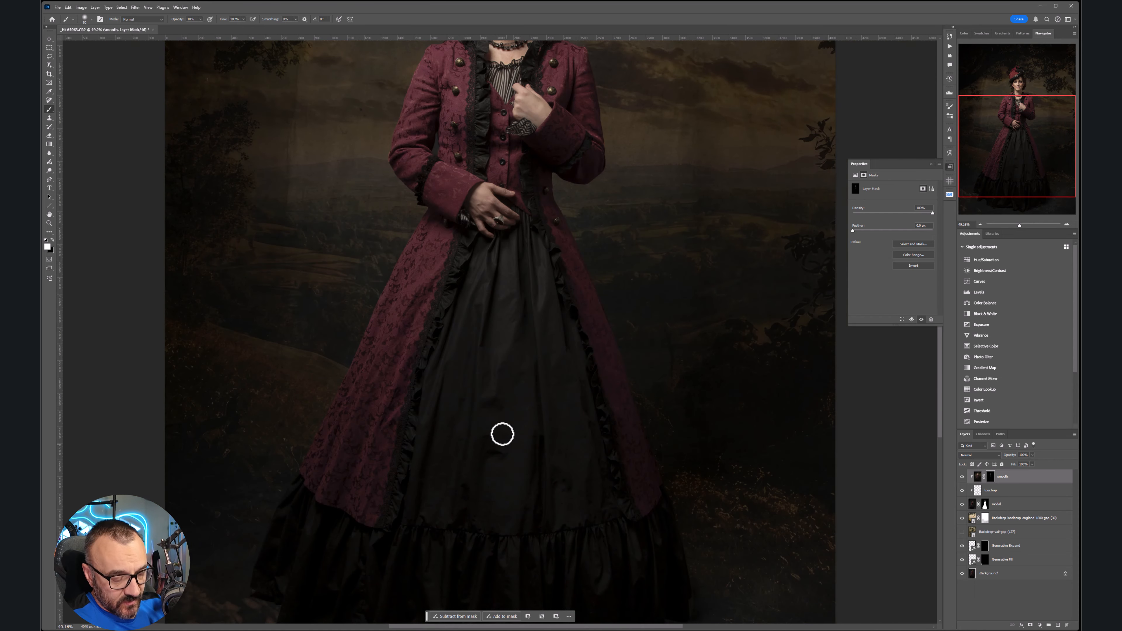
key("bracketright")
key("bracketright")
key("bracketright")
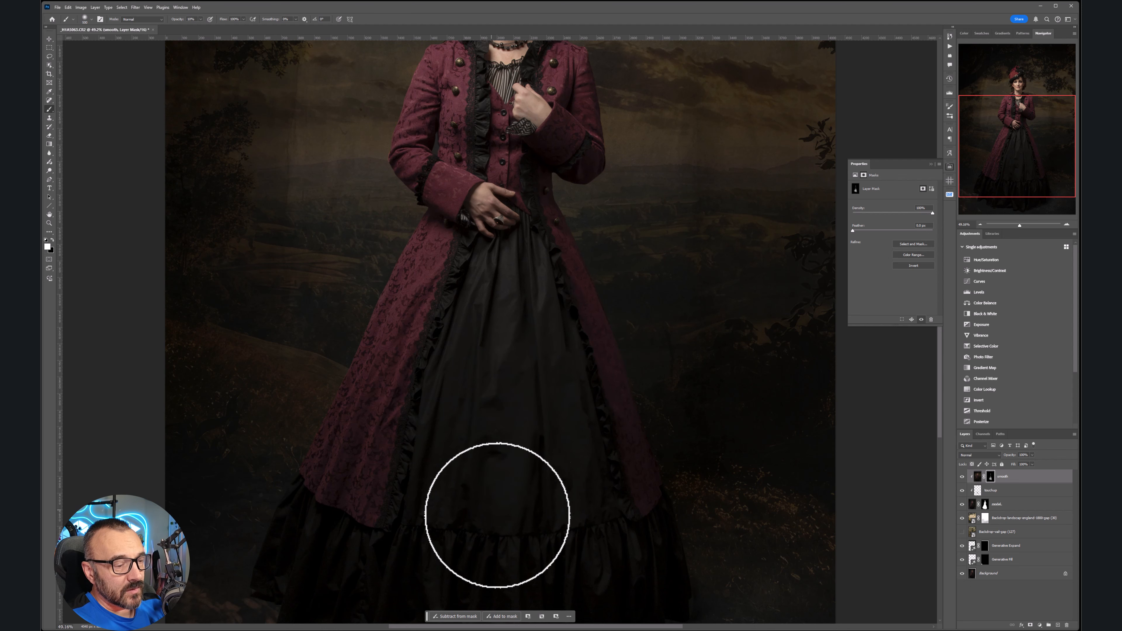
scroll(556, 508, "down", 3)
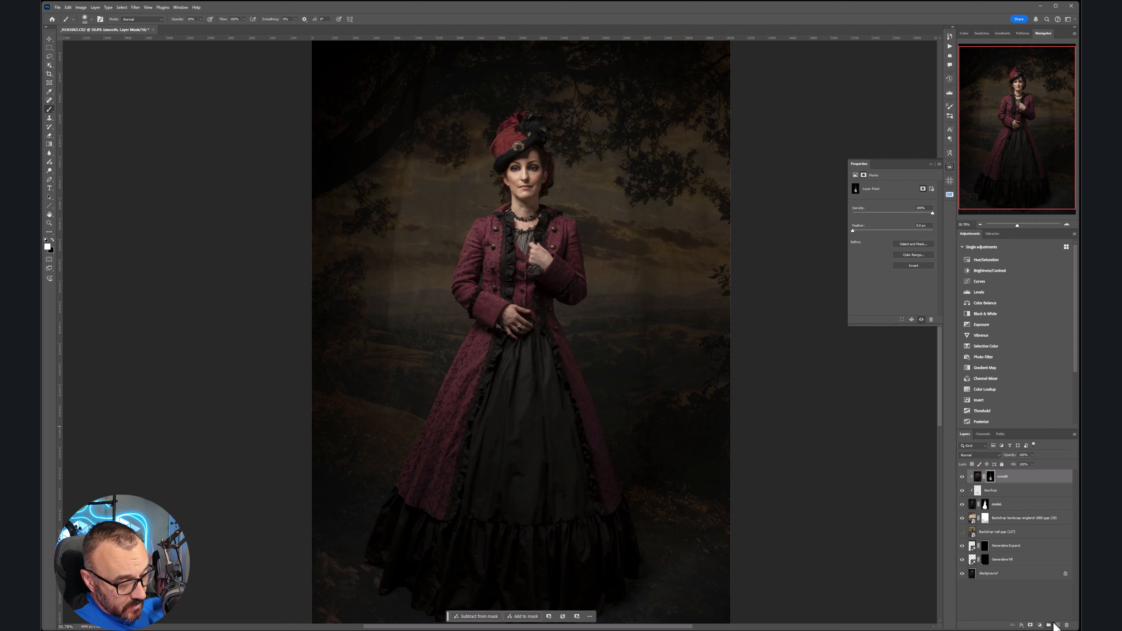
Stamp the visible layers into a clipped layer "hair" and apply Oil Paint: Stylization 10, Cleanliness 10, Scale 0.1, Bristle Detail 1, Angle 132, Shine 1.3.
key("ctrl+shift+alt+e")
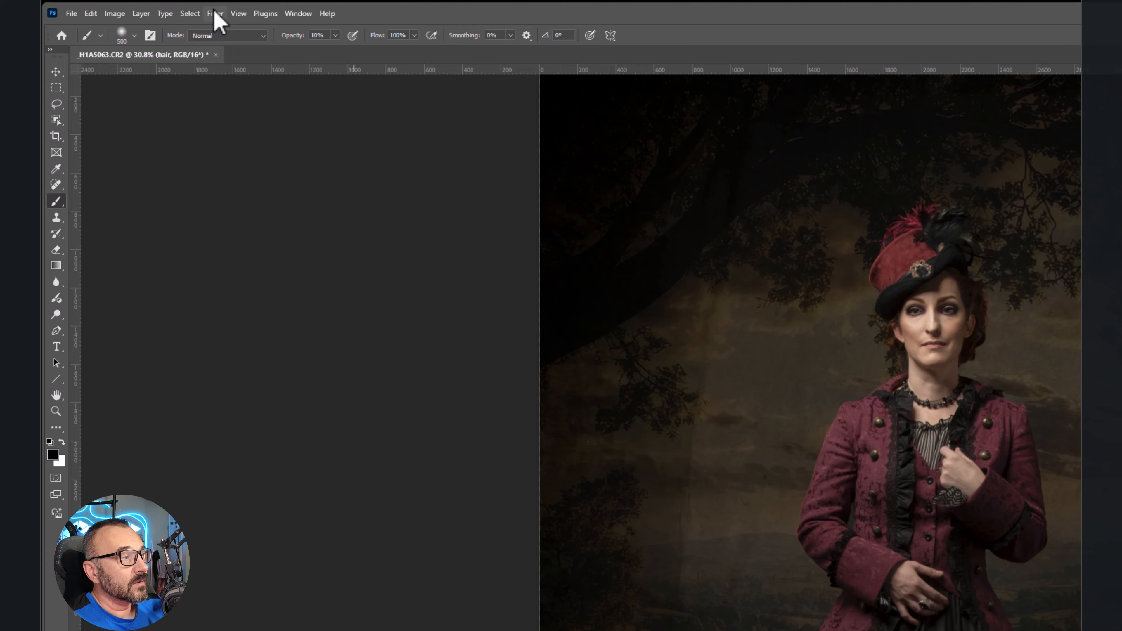
left_click(133, 8)
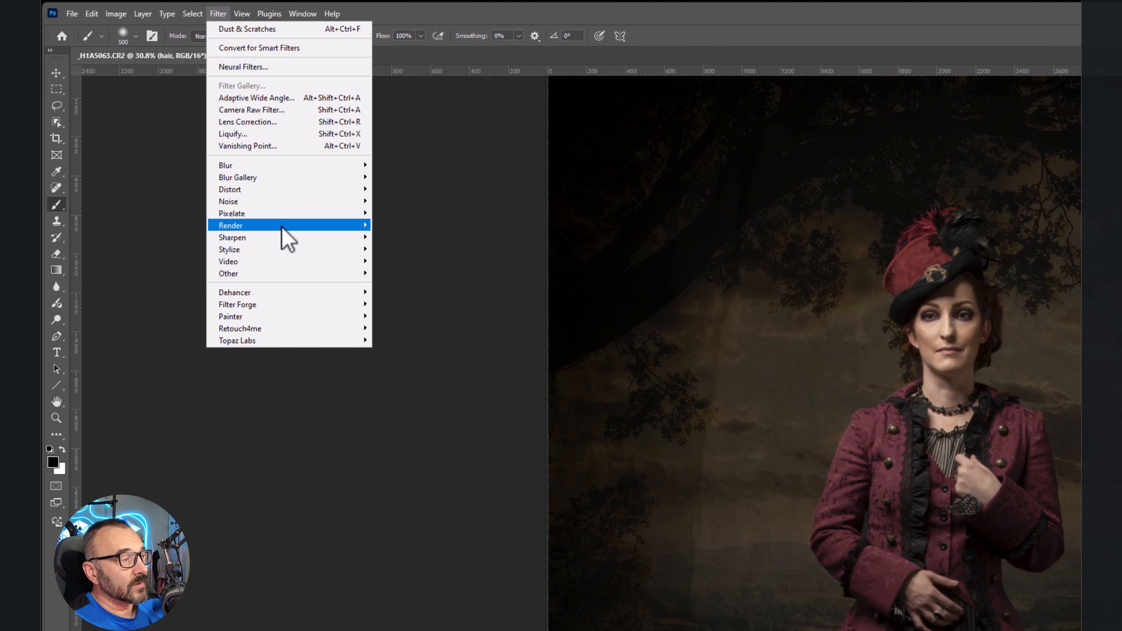
mouse_move(273, 241)
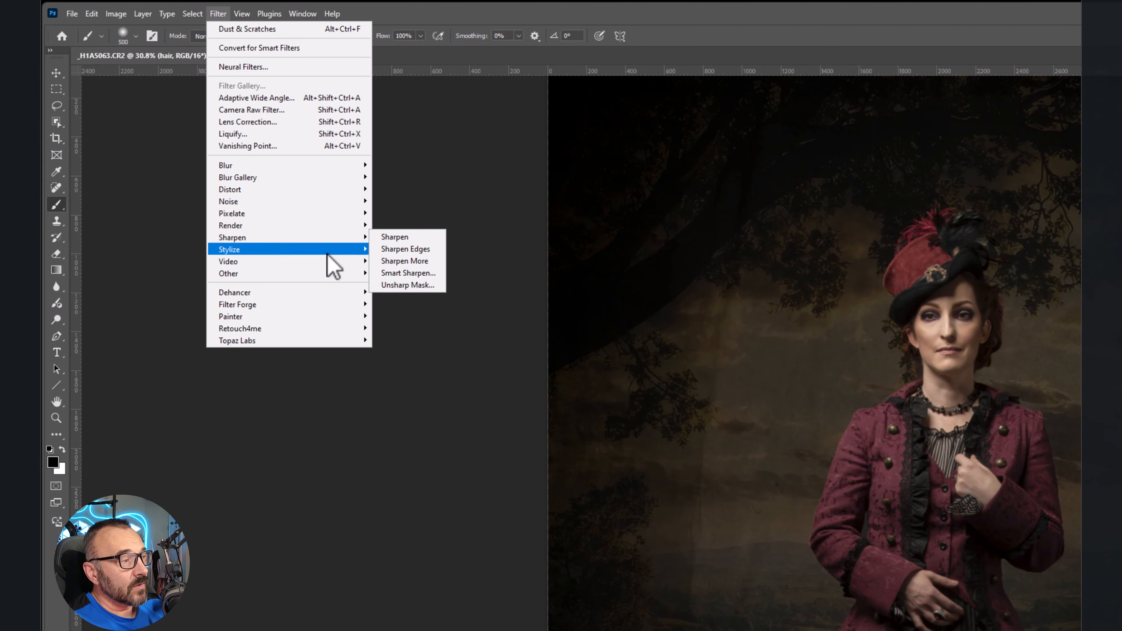
mouse_move(326, 251)
left_click(395, 300)
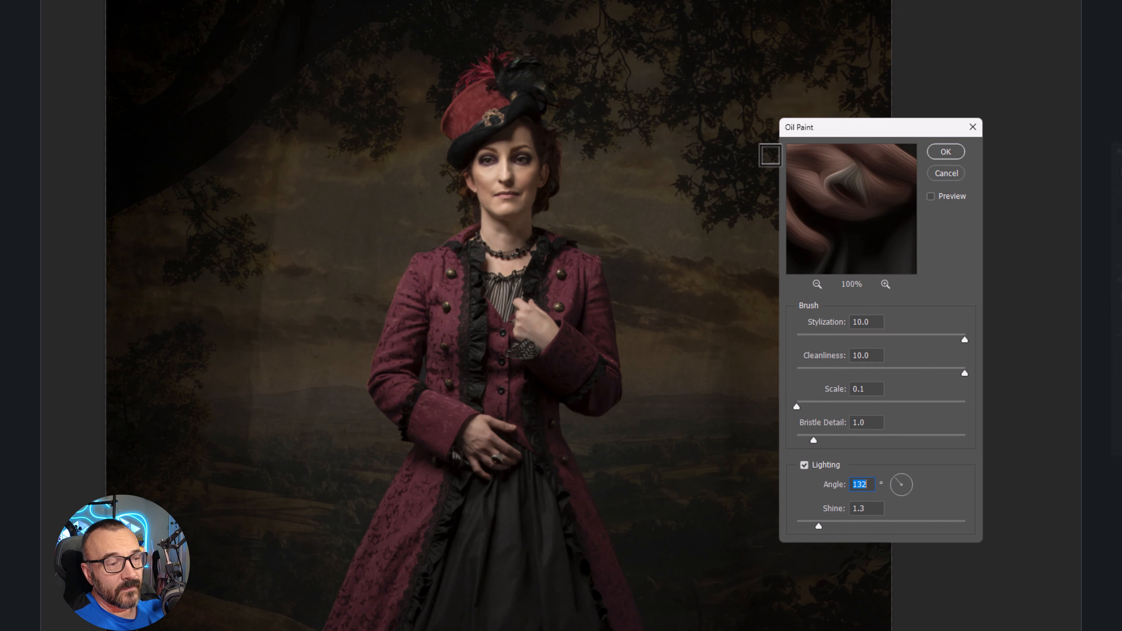
left_click(946, 151)
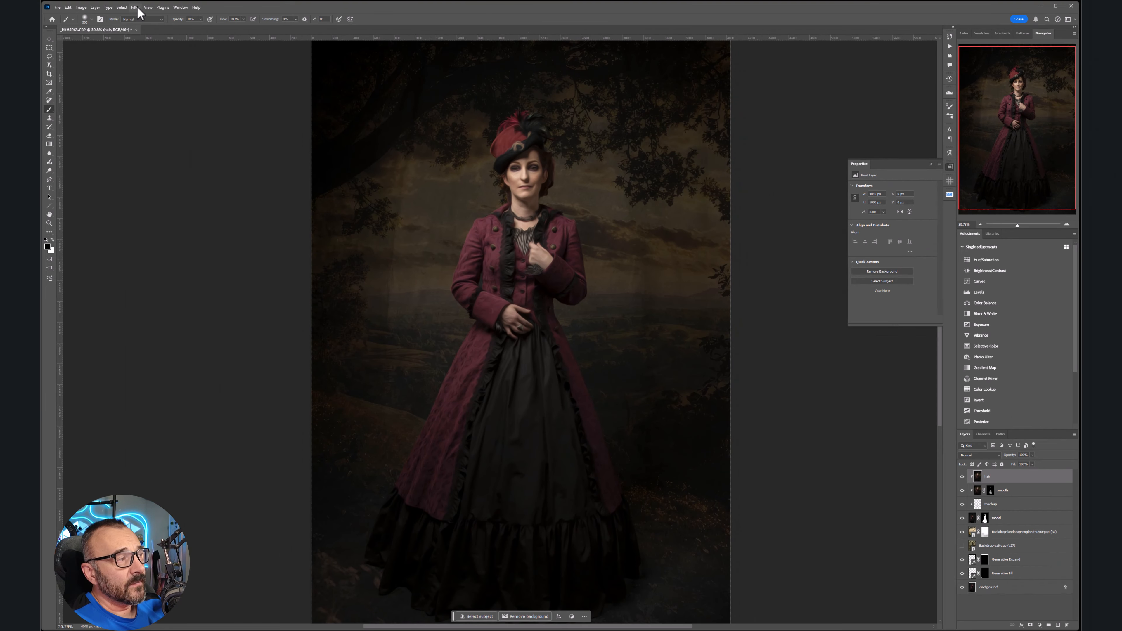
Sharpen the "hair" layer using Unsharp Mask with Amount 126%, Radius 1.0 pixels and Threshold 0.
left_click(135, 7)
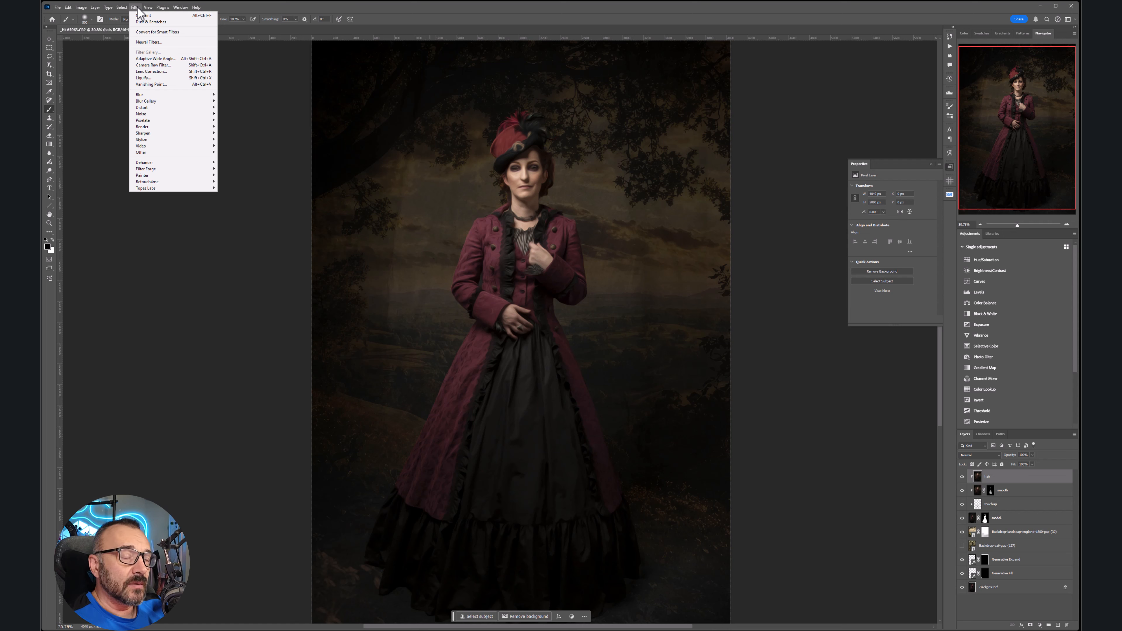
mouse_move(122, 8)
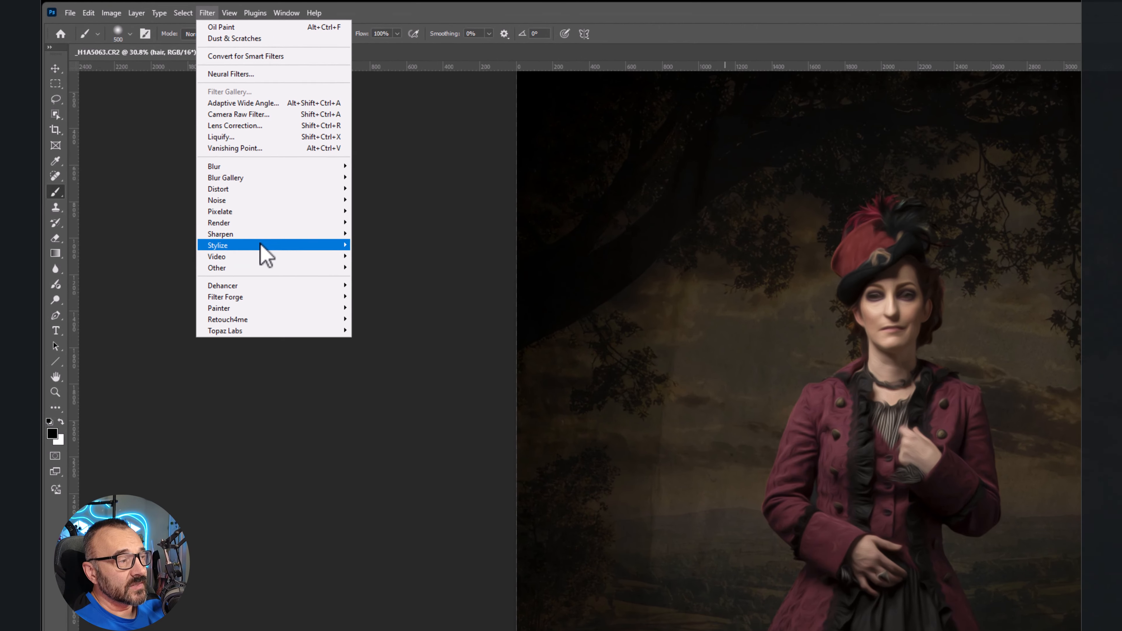
mouse_move(166, 140)
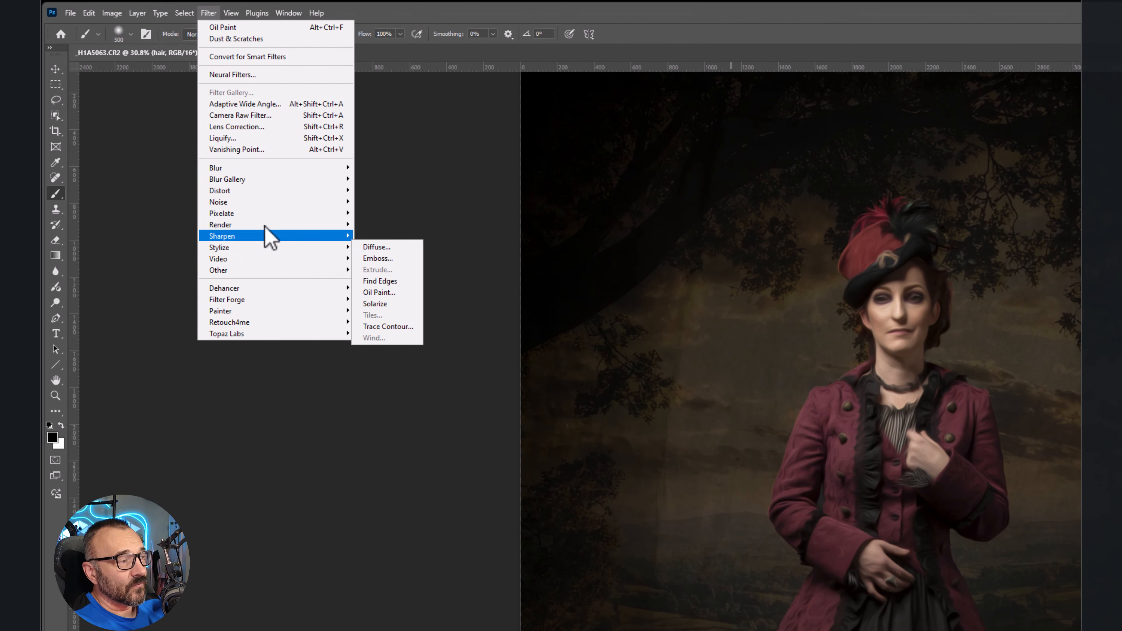
mouse_move(276, 237)
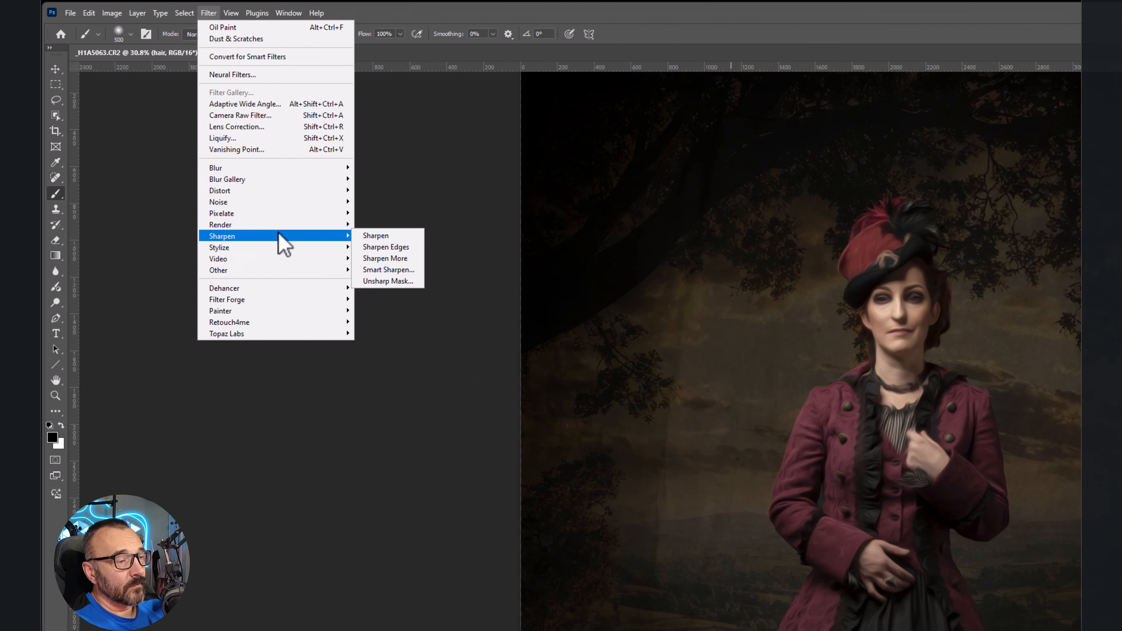
left_click(385, 281)
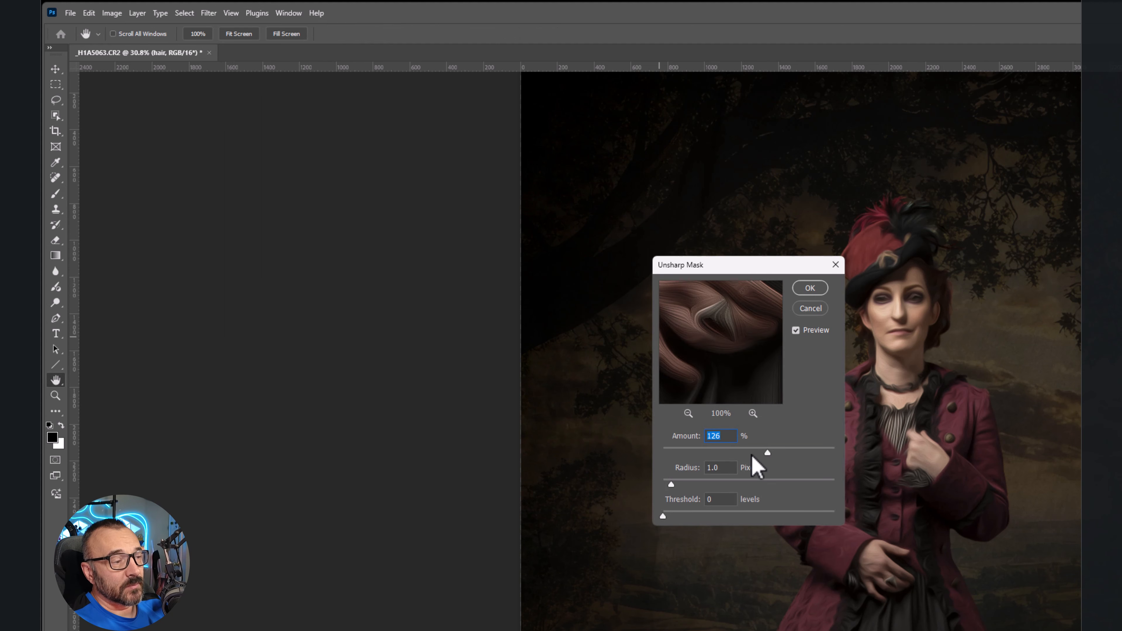
left_click(809, 289)
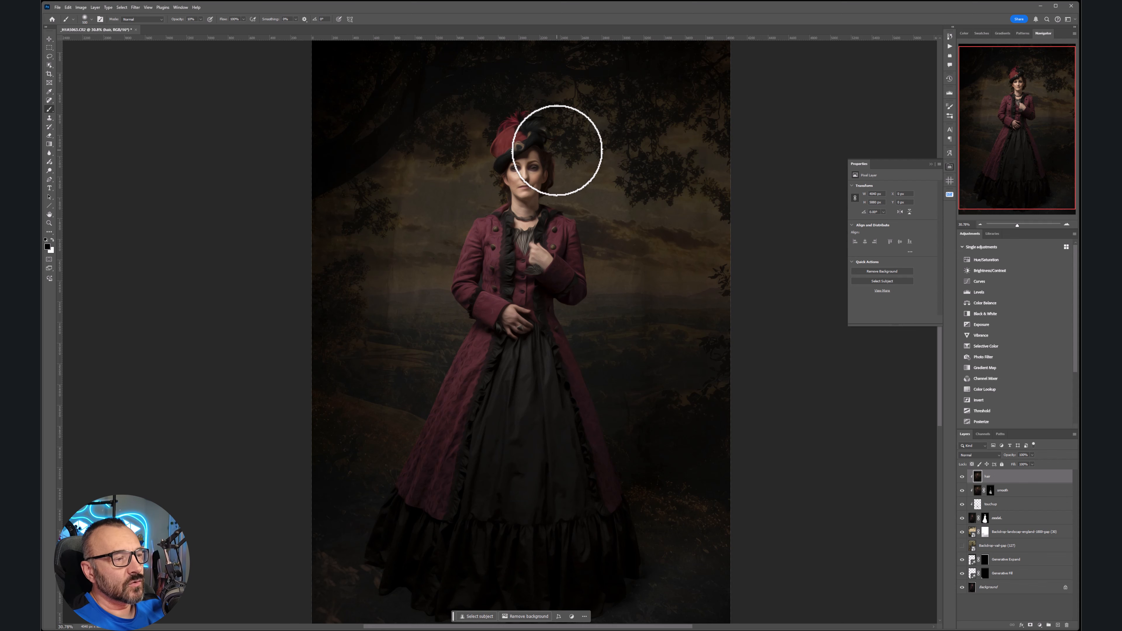
Inspect the painted effect on the head and hide the "hair" layer behind a black mask.
scroll(530, 146, "up", 3)
scroll(505, 152, "up", 5)
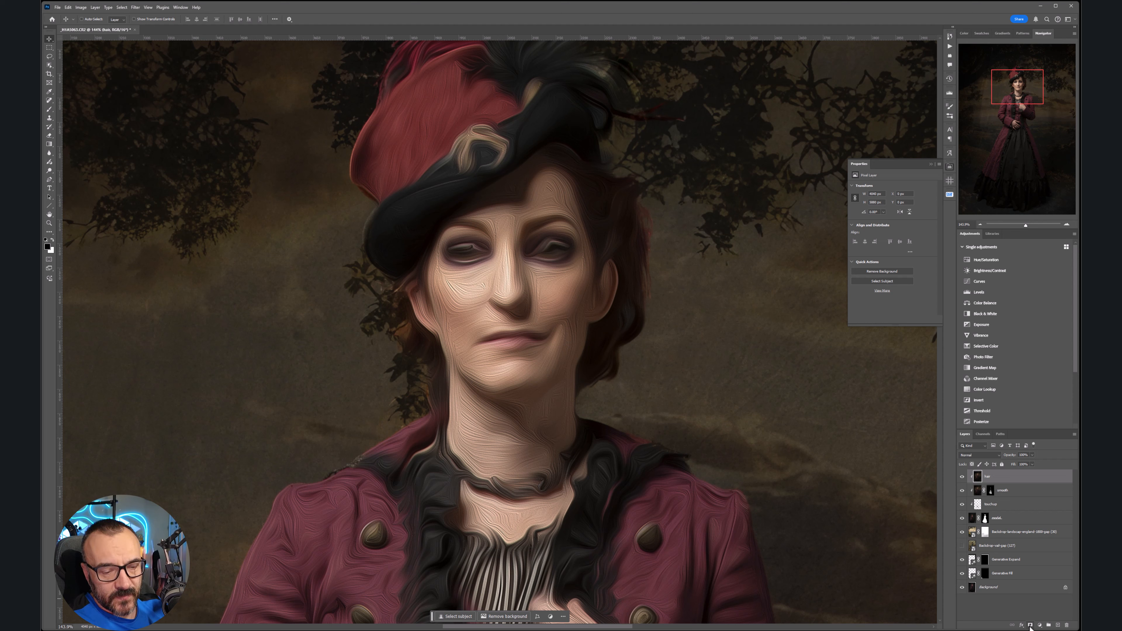
left_click(1031, 626, "alt")
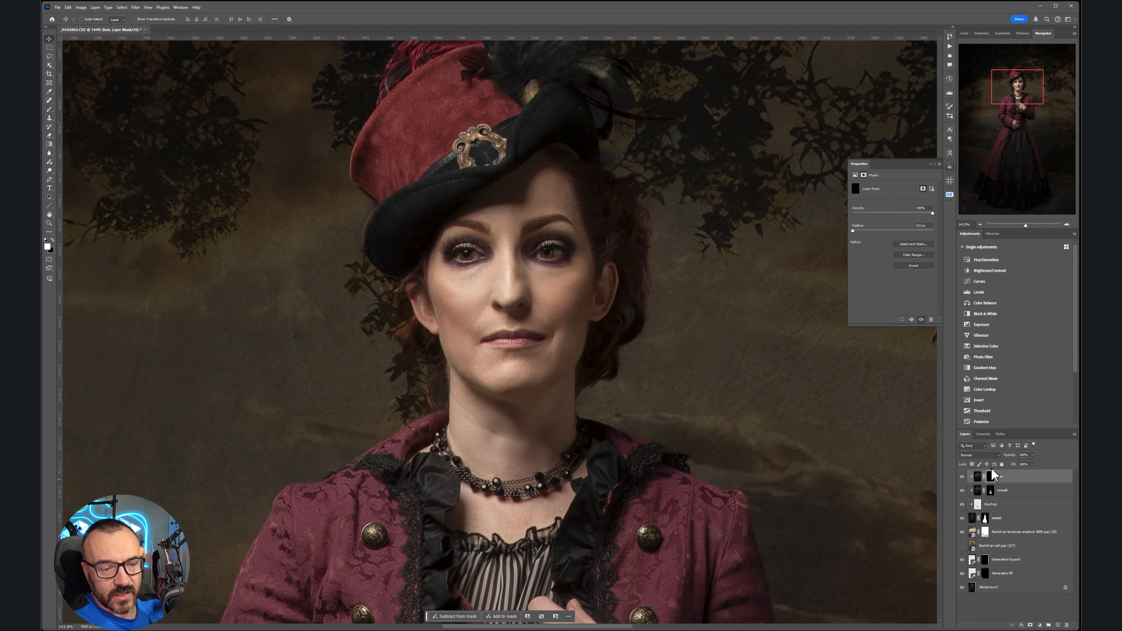
Paint the oil-paint effect back in over the hair and hat feathers on the "hair" layer mask with a smaller brush.
left_click(52, 111)
key("bracketleft")
key("bracketleft")
key("bracketleft")
key("bracketleft")
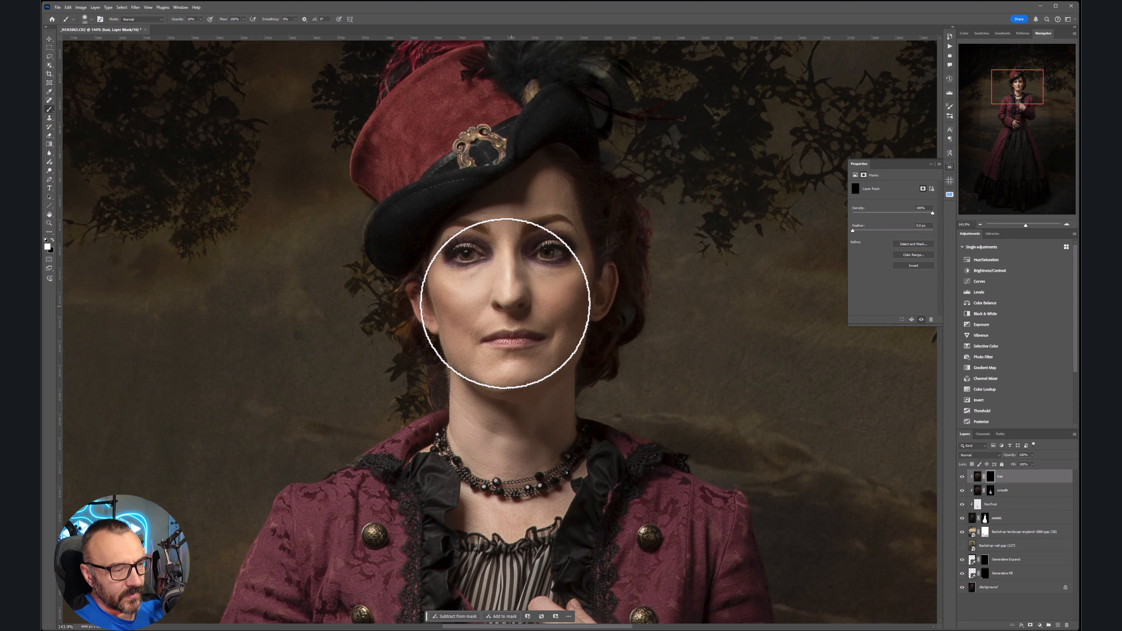
key("bracketleft")
key("bracketleft")
key("bracketleft")
key("bracketleft")
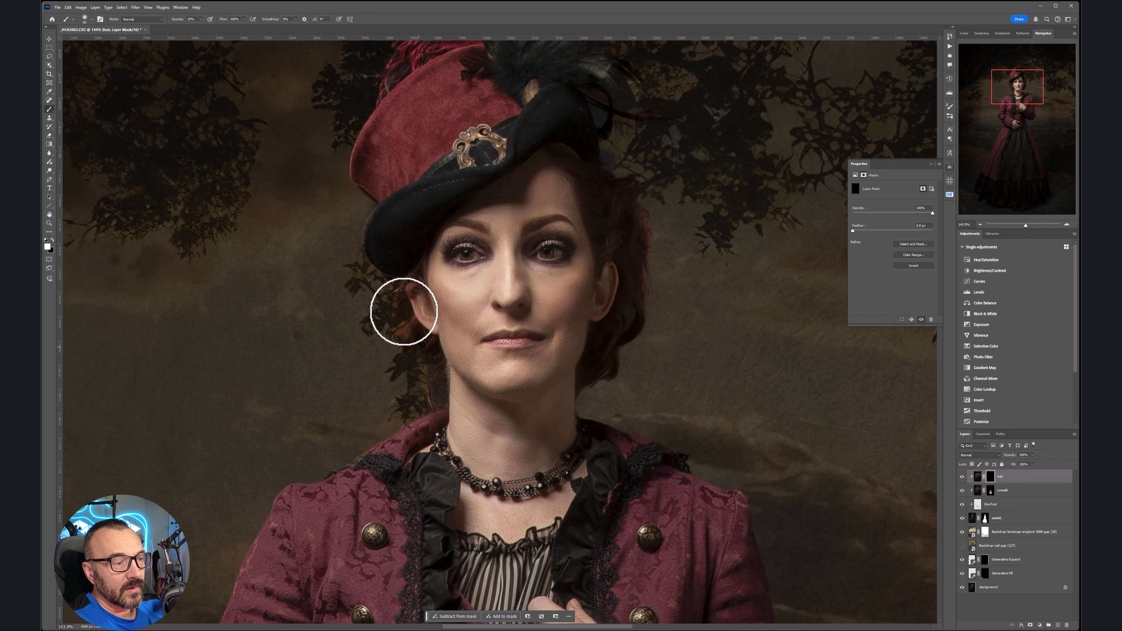
scroll(519, 181, "up", 5)
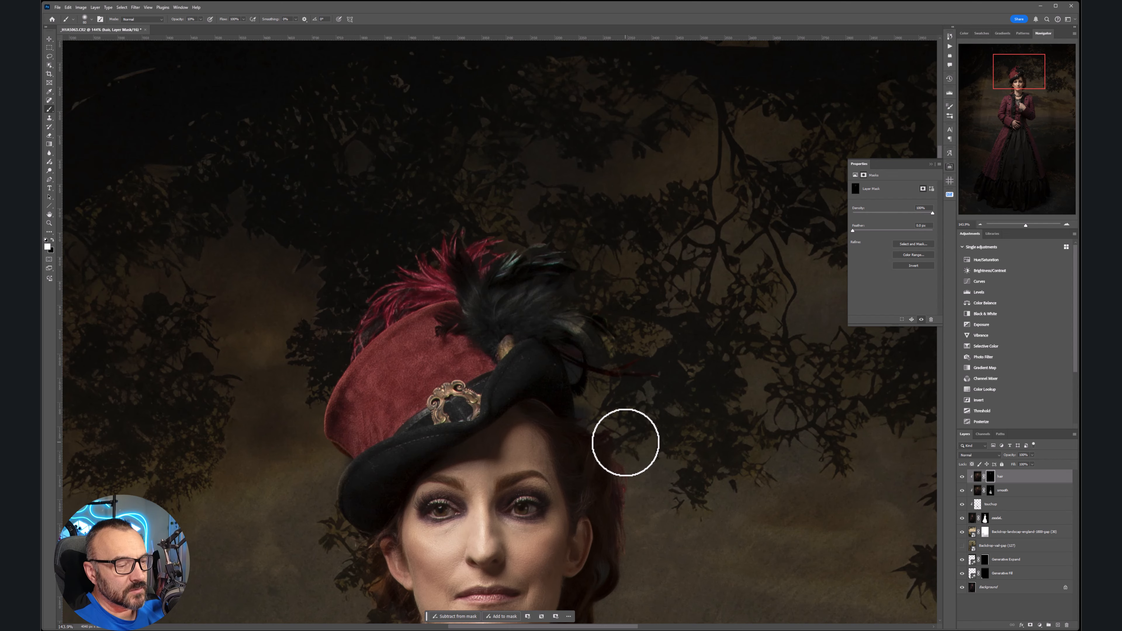
scroll(625, 440, "down", 8)
left_click_drag(625, 509, 548, 341)
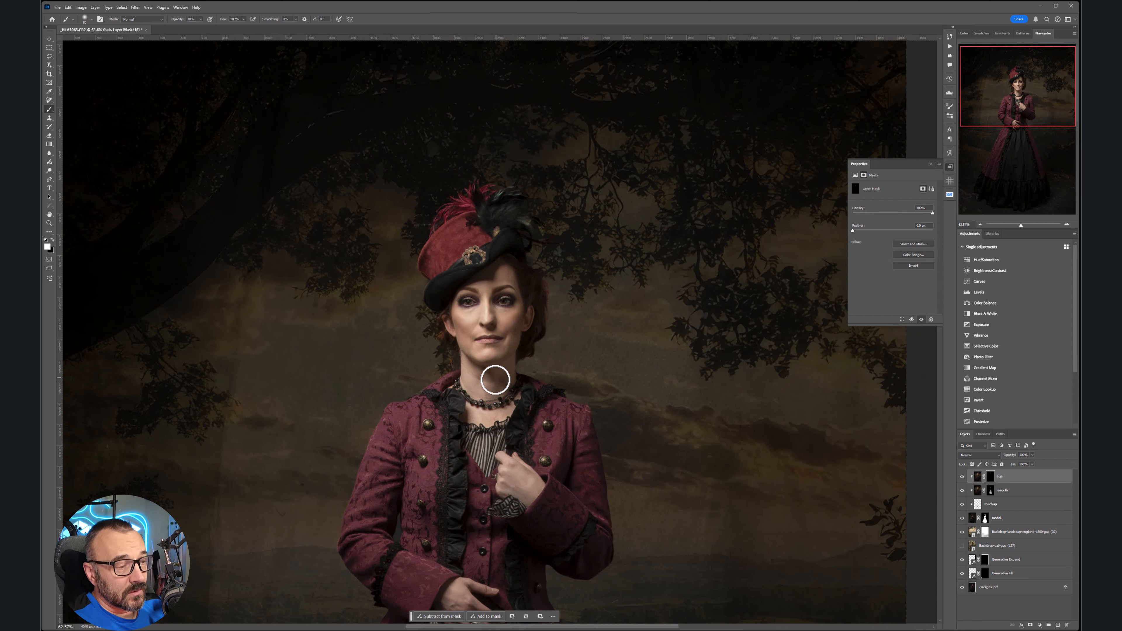
scroll(496, 380, "up", 2)
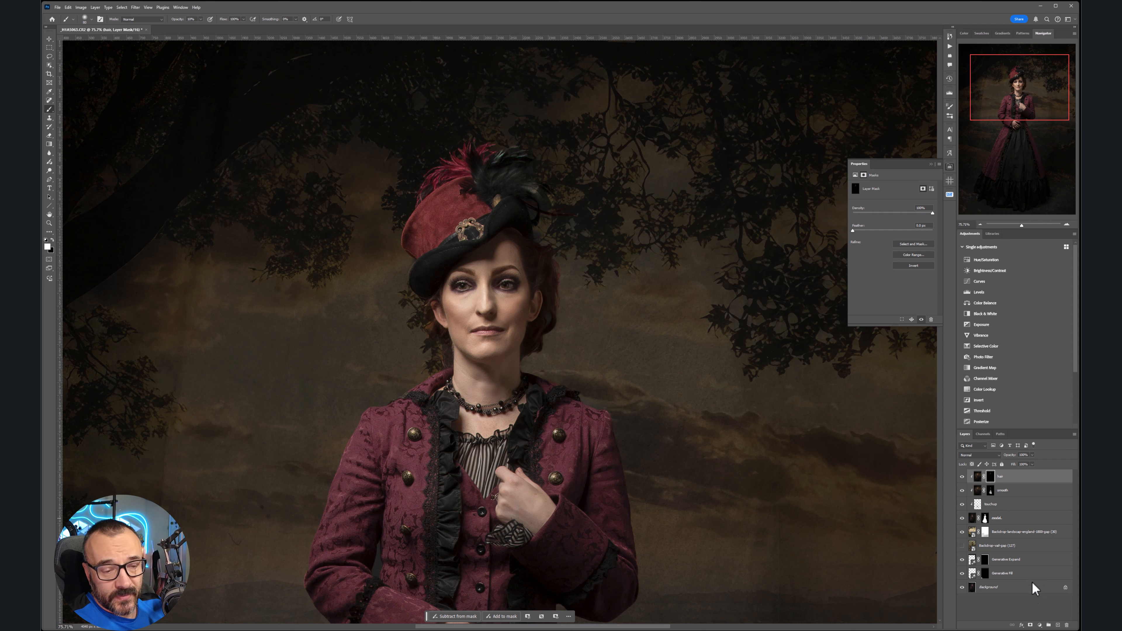
Add a gray-filled layer "db" clipped above the "hair" layer and set its blend mode to Overlay.
left_click(1059, 625)
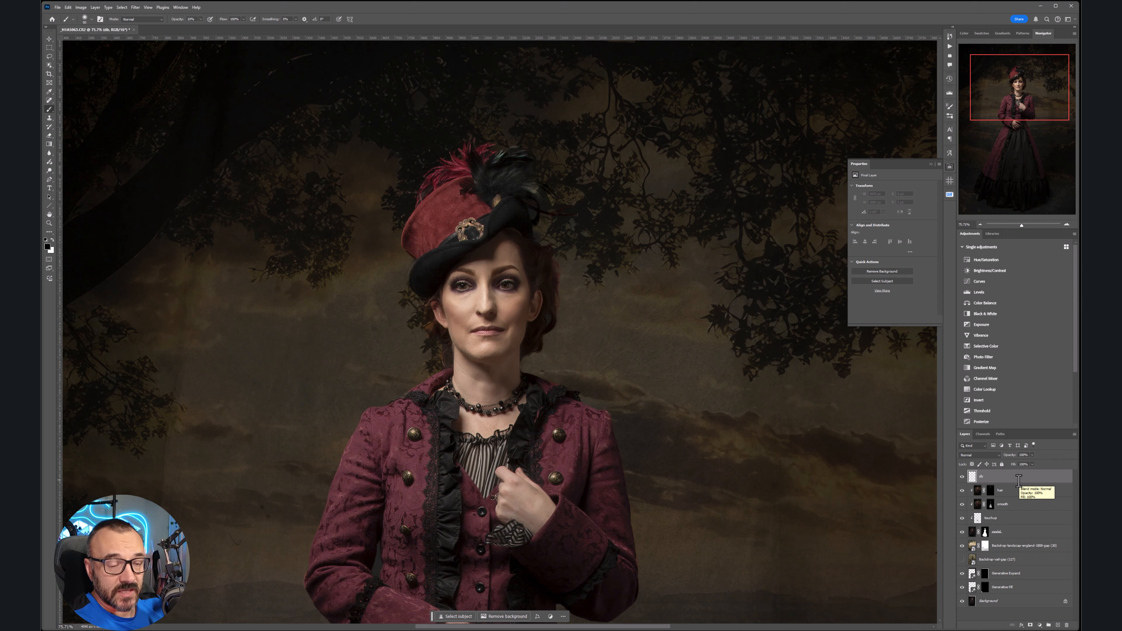
key("shift+BackSpace")
key("Return")
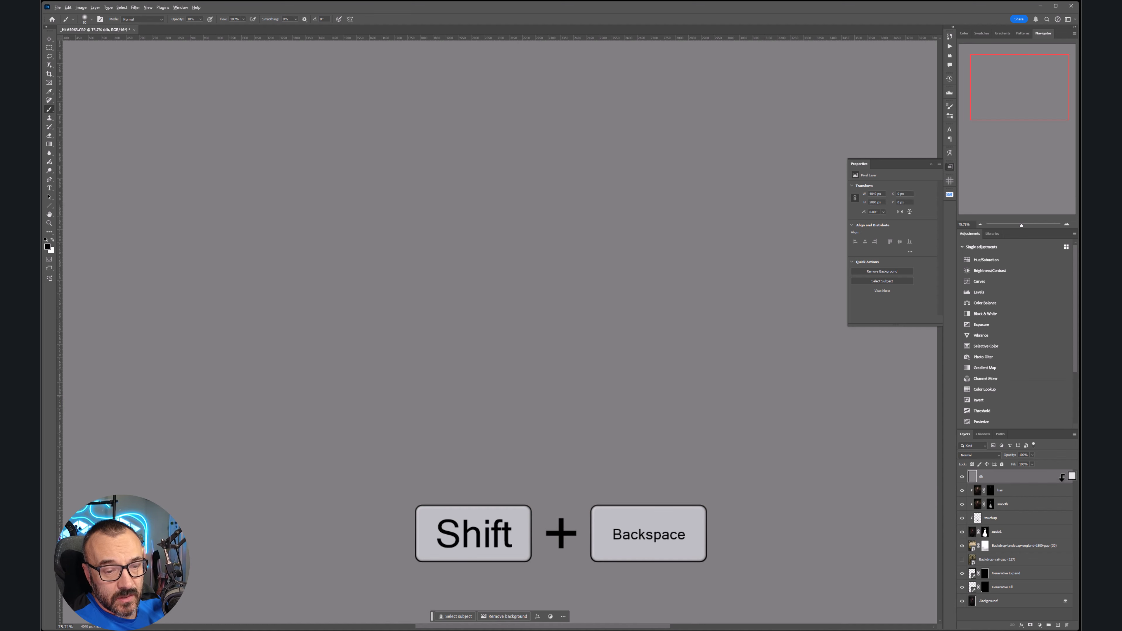
left_click(1062, 480, "alt")
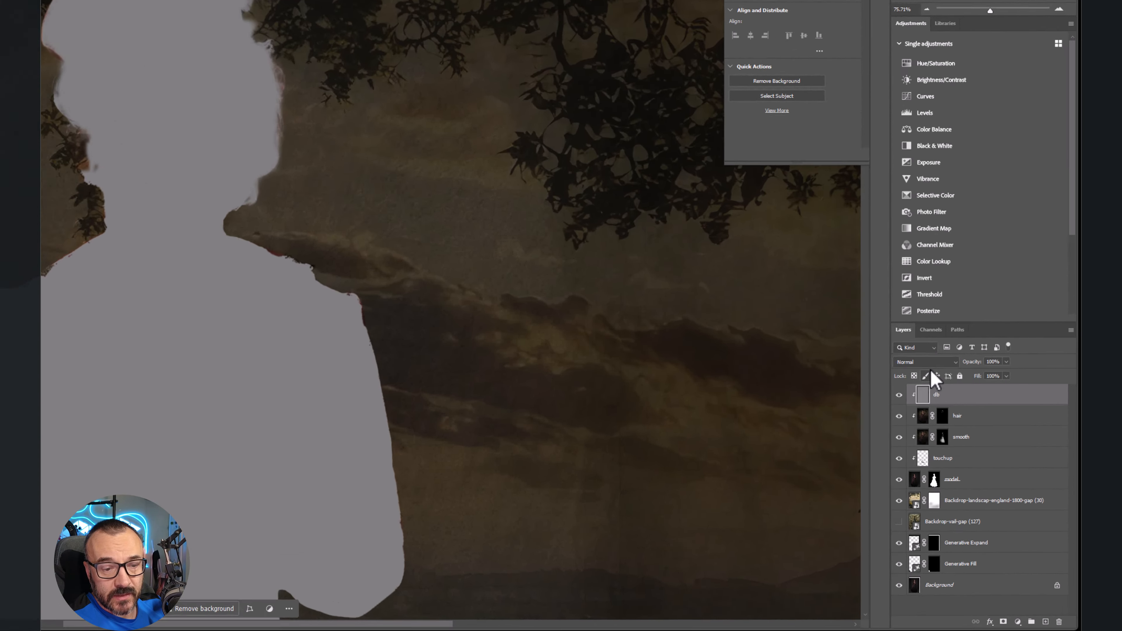
left_click(982, 455)
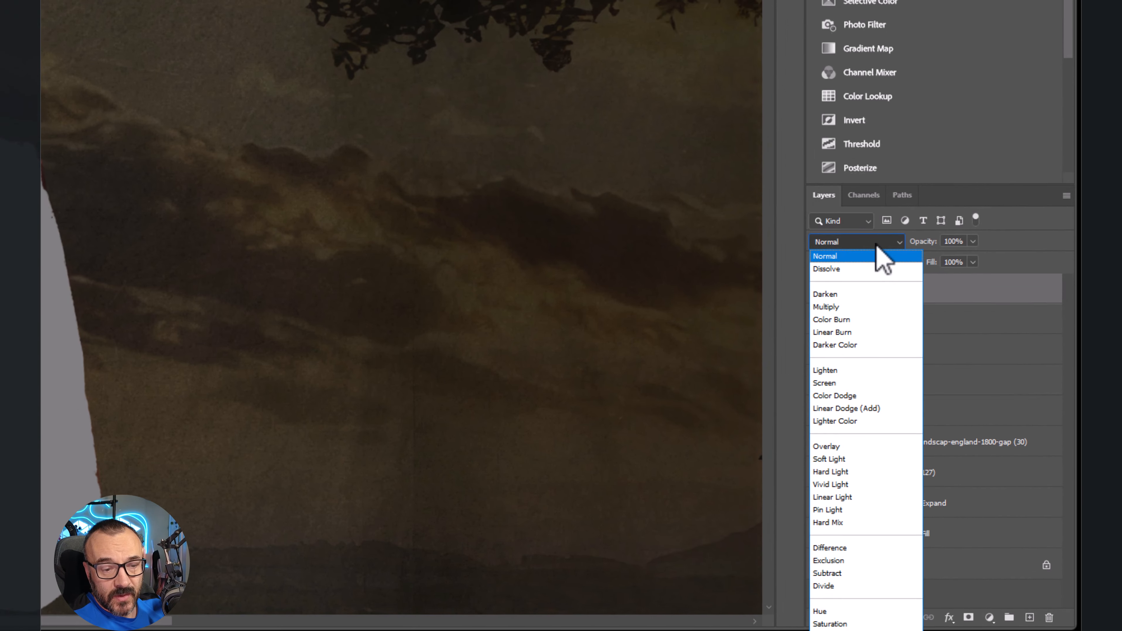
left_click(857, 447)
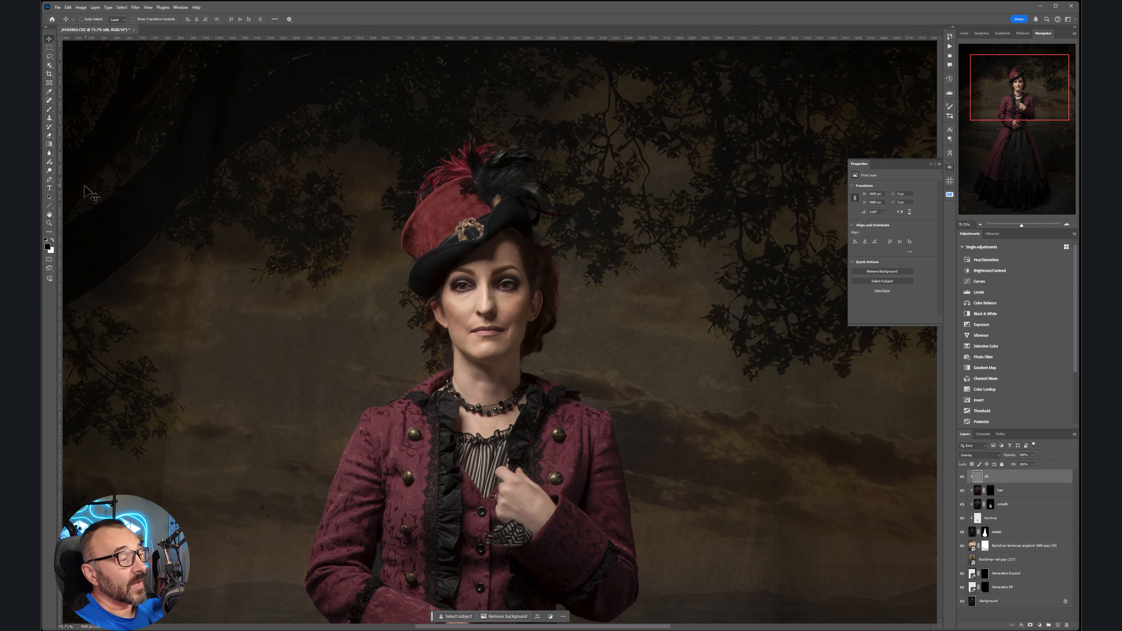
Dodge the nose tip and bridge on the "db" layer with a small white brush.
left_click(49, 110)
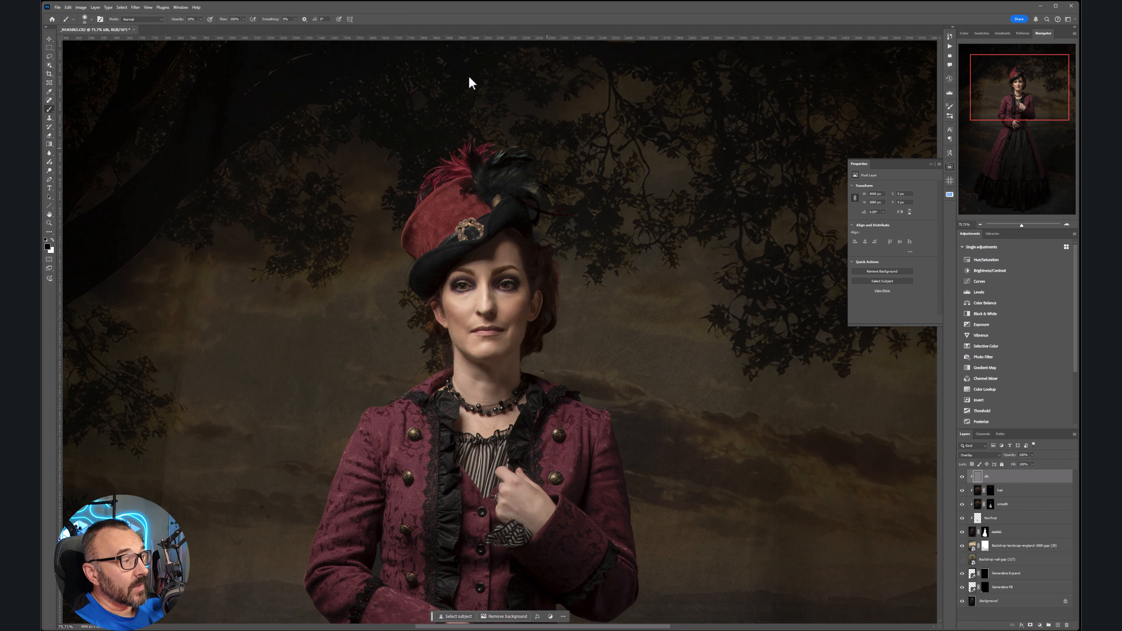
scroll(486, 312, "up", 8)
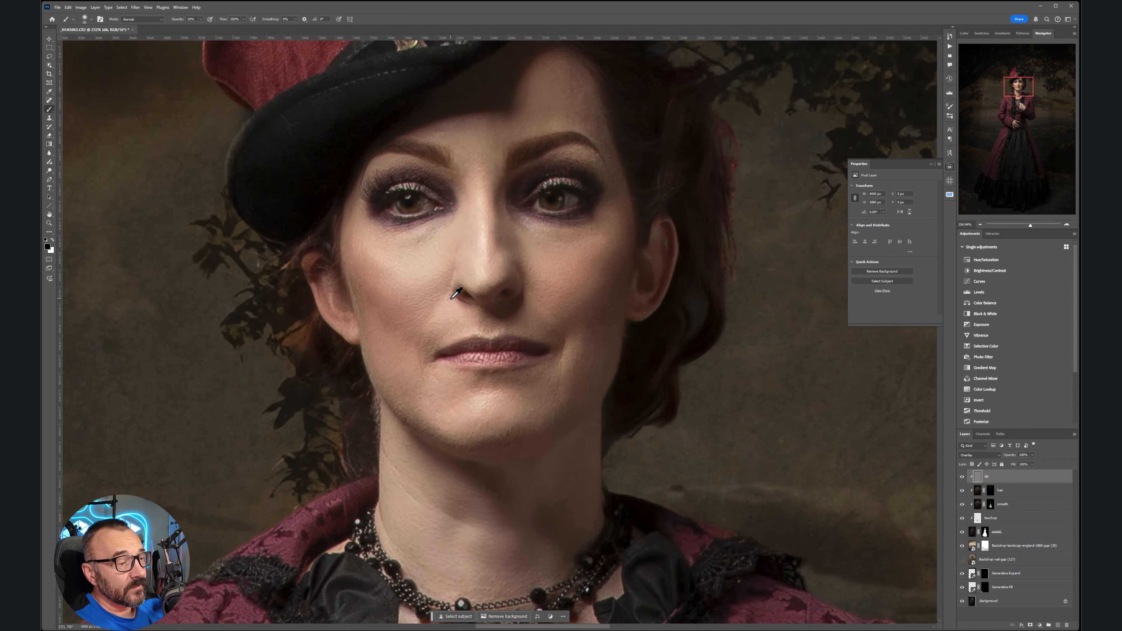
key("x")
key("bracketleft")
key("bracketleft")
key("bracketleft")
key("bracketleft")
key("bracketleft")
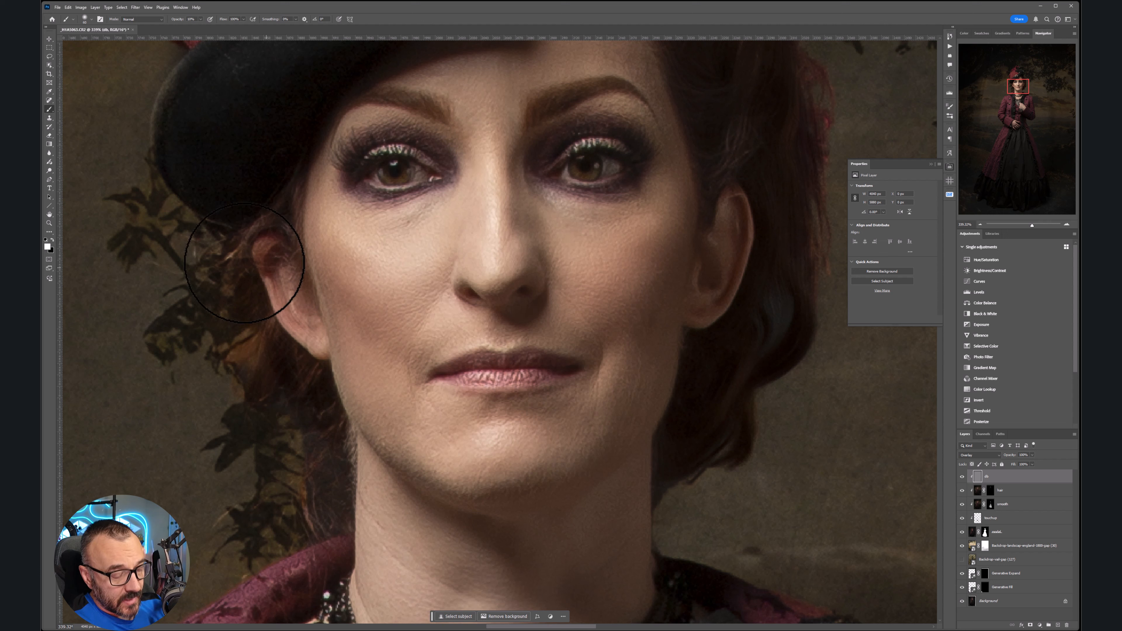
key("bracketleft")
key("bracketleft")
key("bracketleft")
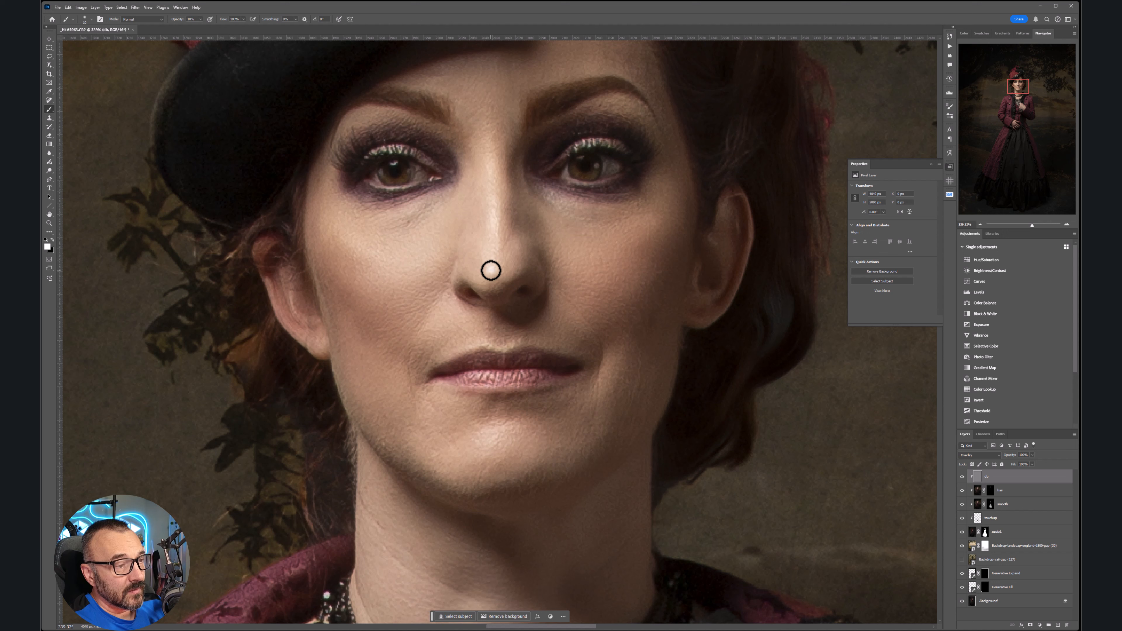
key("bracketright")
key("bracketright")
key("bracketright")
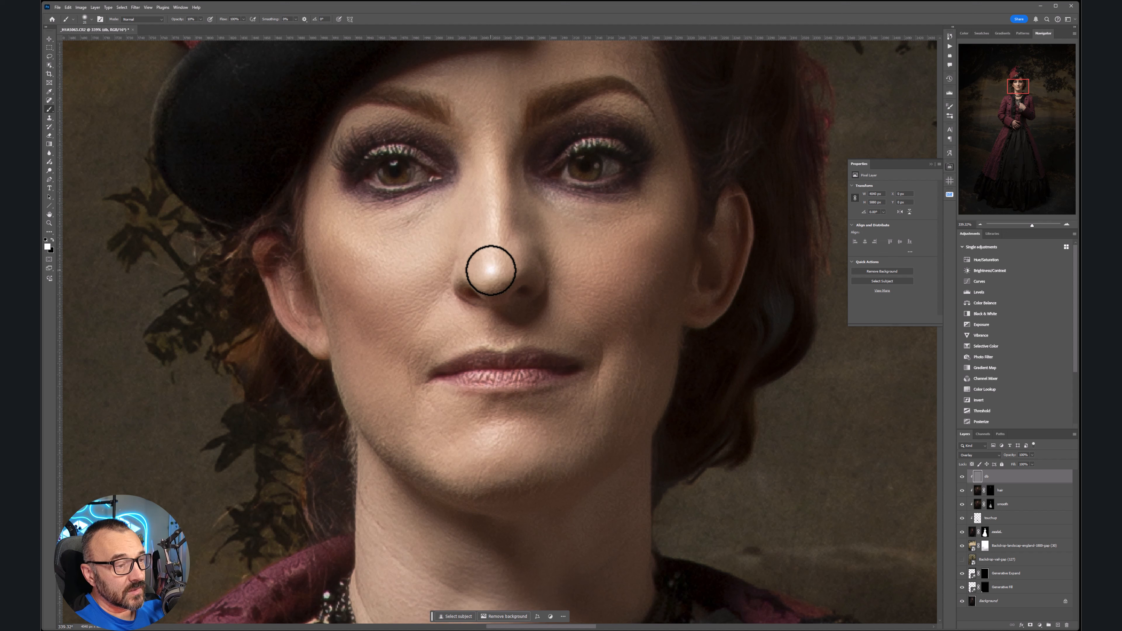
key("bracketright")
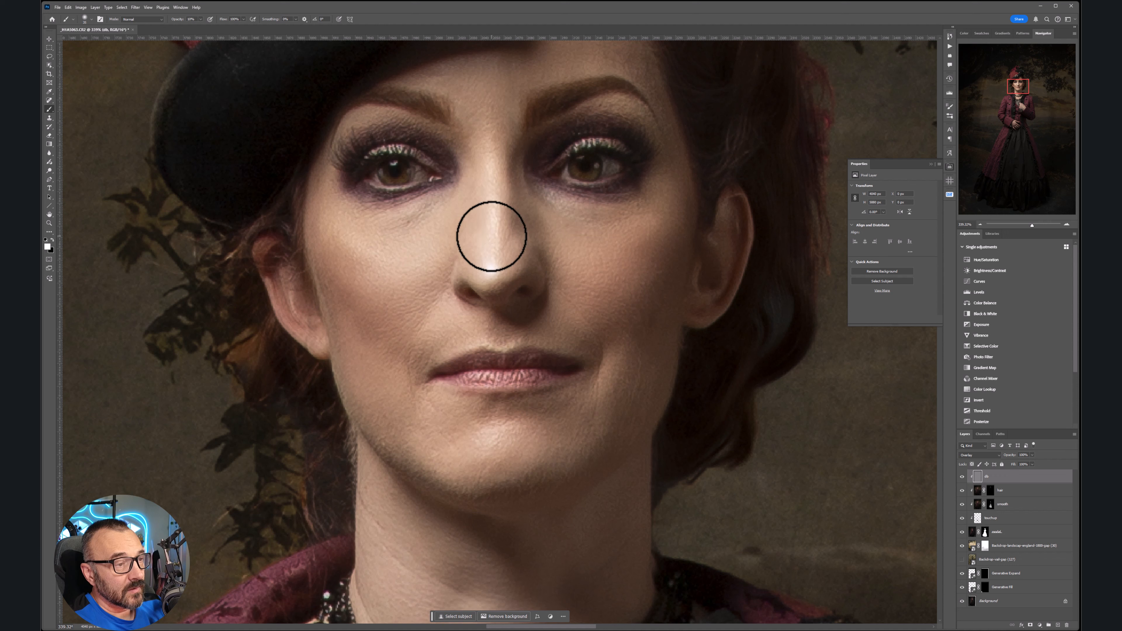
Adjust the brush size and brighten the under-eye area, cheeks and chin with white.
key("bracketleft")
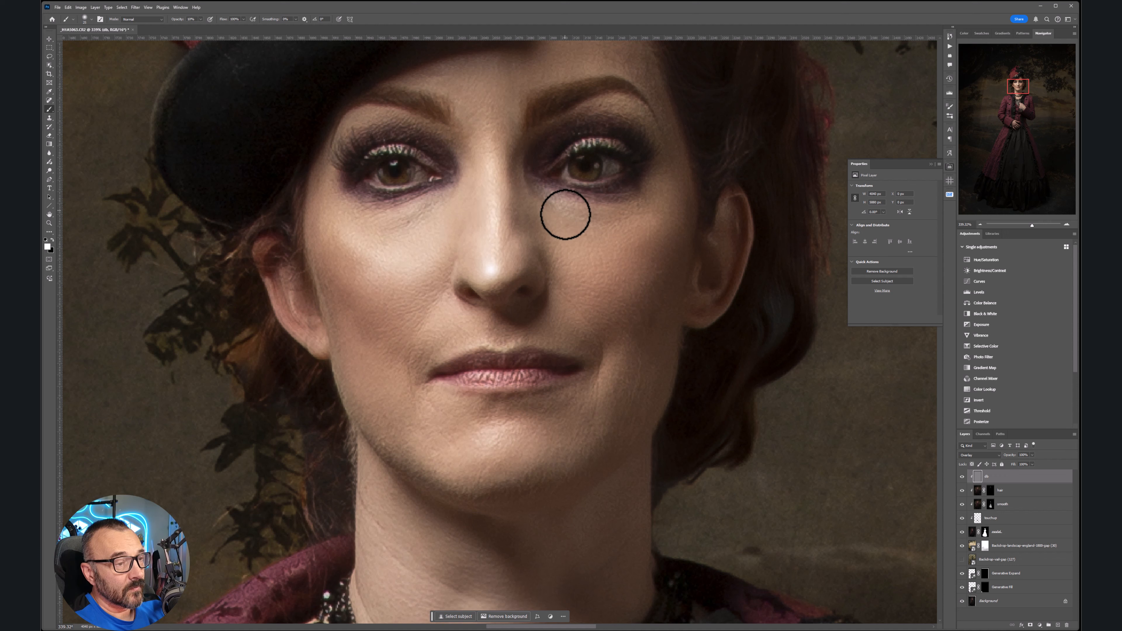
key("bracketright")
key("bracketright")
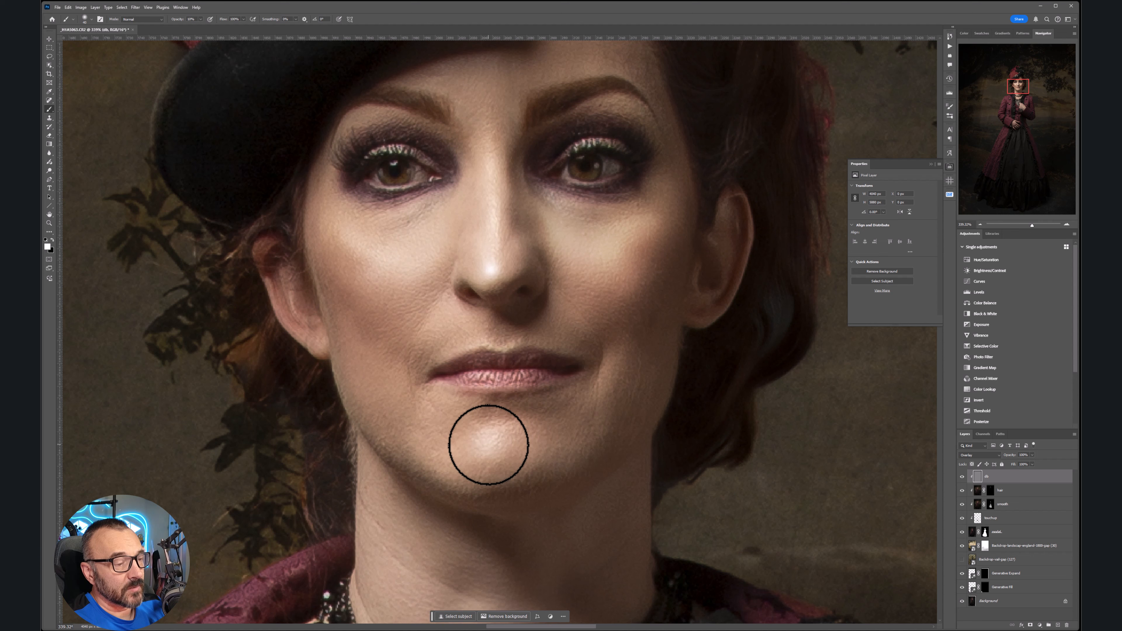
Darken the edge of the lower lip with a very small black brush.
key("bracketleft")
key("bracketleft")
key("bracketleft")
key("bracketleft")
key("bracketleft")
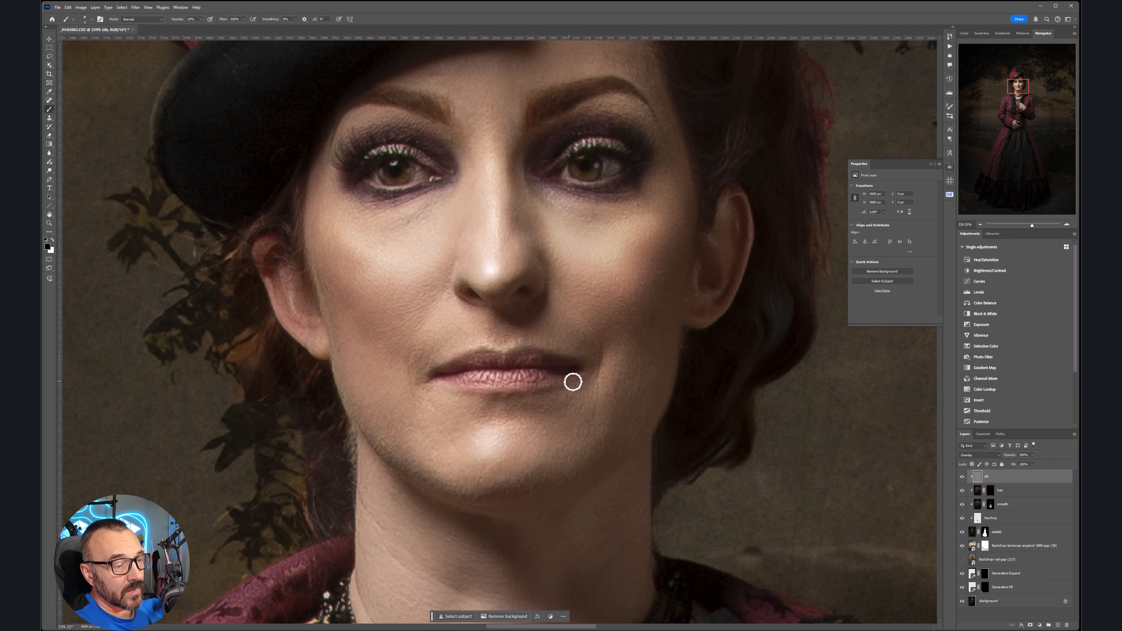
left_click_drag(573, 382, 445, 389)
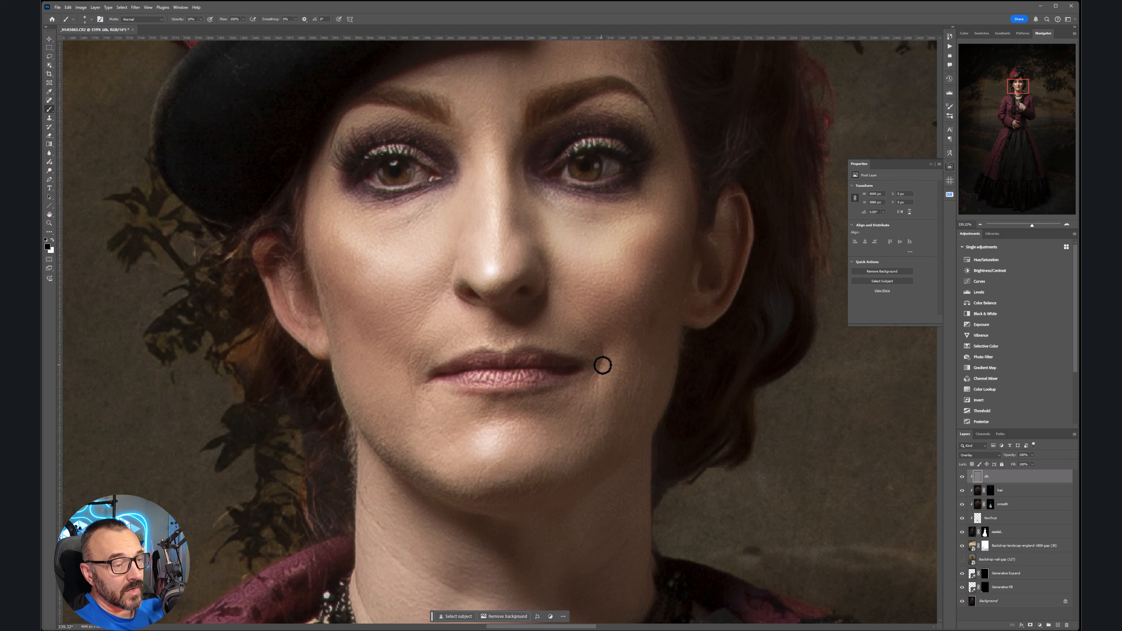
Enlarge the black brush and burn the shaded side of the nose, the outer face and the neck.
key("bracketright")
key("bracketright")
key("bracketright")
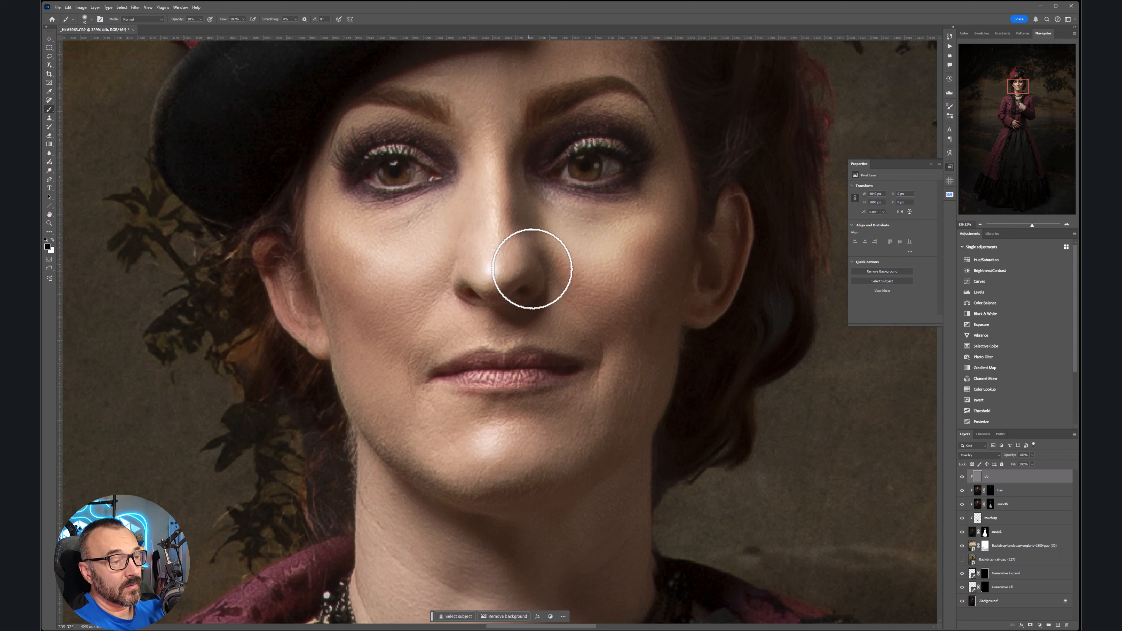
left_click_drag(548, 236, 549, 191)
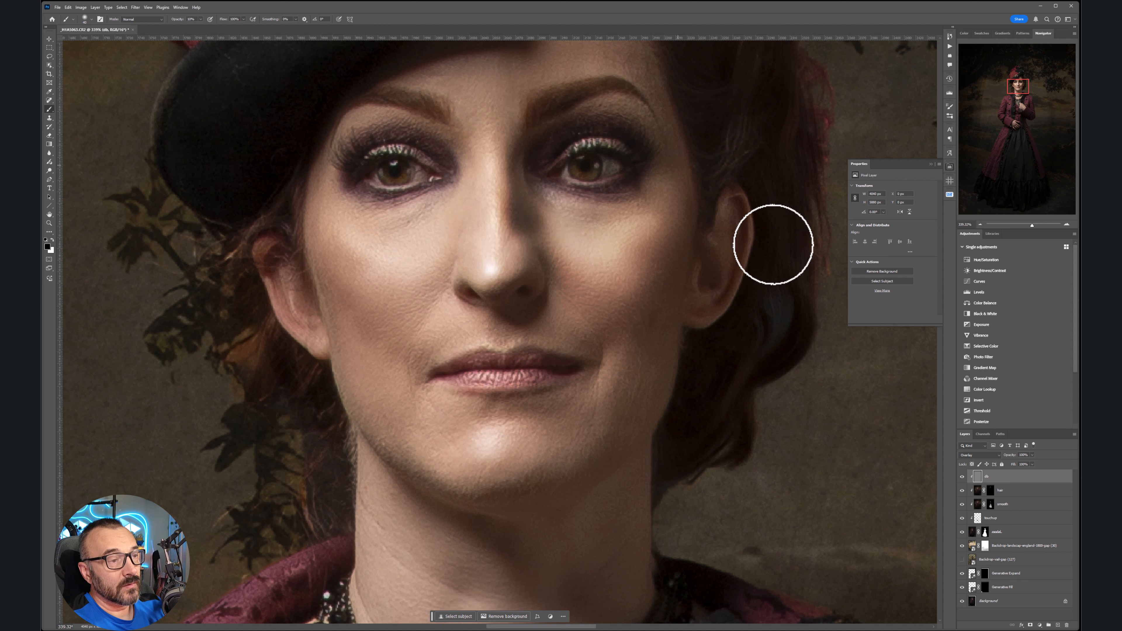
mouse_move(741, 181)
left_mouse_down()
mouse_move(637, 298)
mouse_move(720, 296)
mouse_move(679, 332)
mouse_move(705, 259)
mouse_move(603, 505)
mouse_move(678, 354)
mouse_move(579, 480)
mouse_move(579, 446)
mouse_move(504, 467)
left_mouse_up()
mouse_move(479, 403)
left_mouse_down()
mouse_move(537, 405)
mouse_move(598, 447)
mouse_move(493, 522)
mouse_move(479, 483)
mouse_move(597, 431)
mouse_move(419, 488)
mouse_move(551, 479)
mouse_move(377, 389)
mouse_move(284, 312)
mouse_move(311, 307)
mouse_move(302, 229)
mouse_move(292, 266)
mouse_move(381, 529)
mouse_move(432, 513)
mouse_move(484, 538)
mouse_move(521, 532)
left_mouse_up()
Compare the face with the "db" dodge-and-burn layer hidden and shown.
scroll(523, 528, "down", 3, "alt")
scroll(524, 531, "down", 2, "alt")
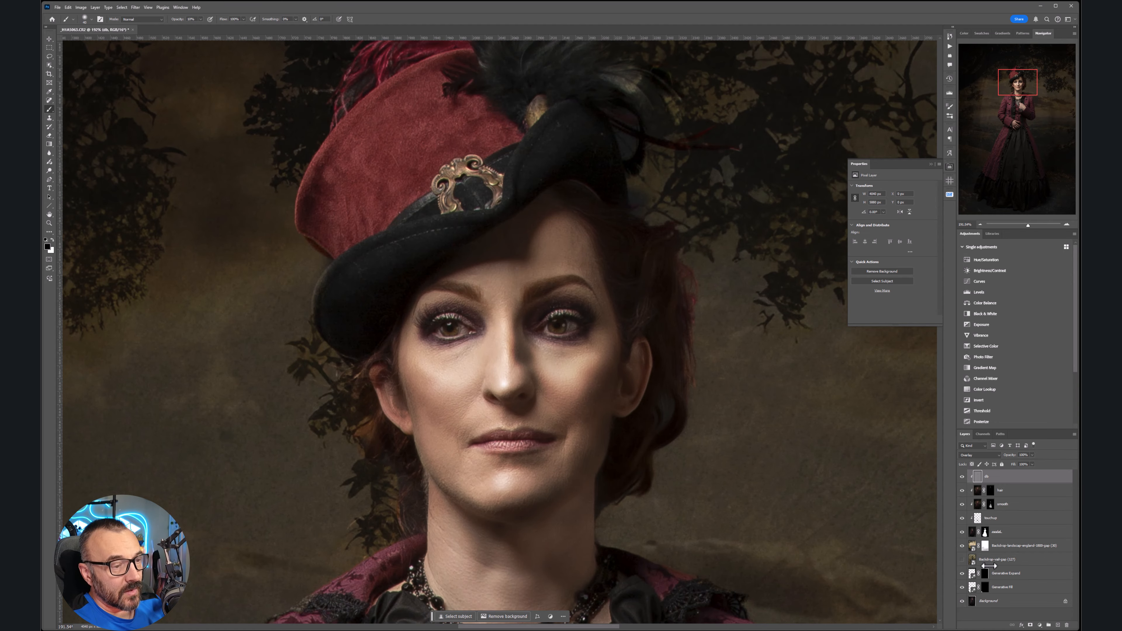
left_click(963, 476)
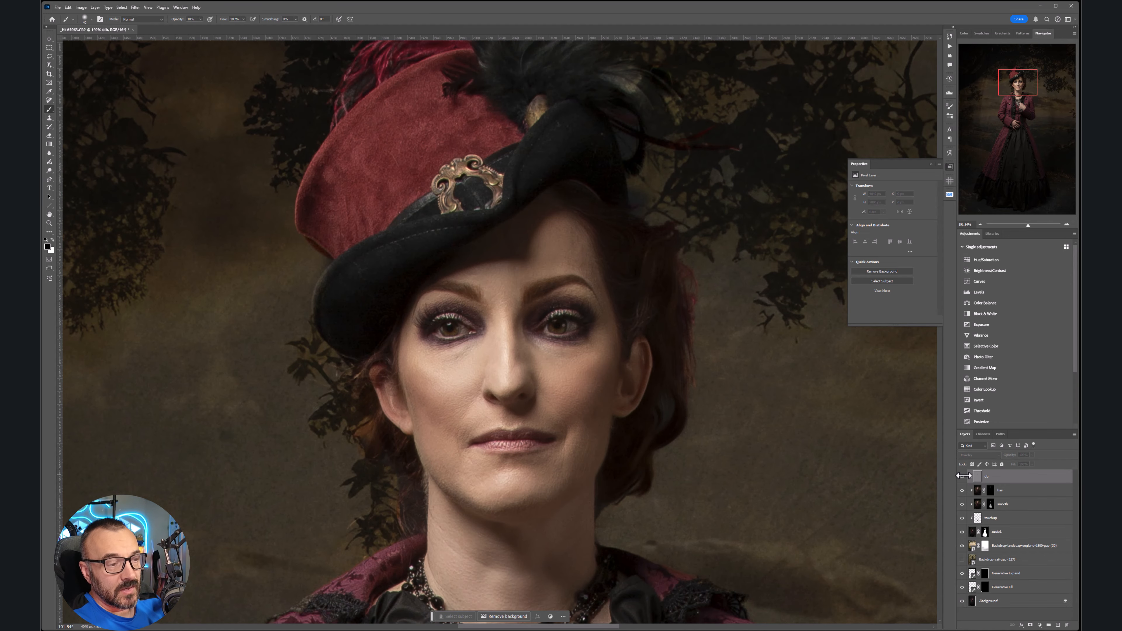
left_click(963, 476)
left_click(964, 476)
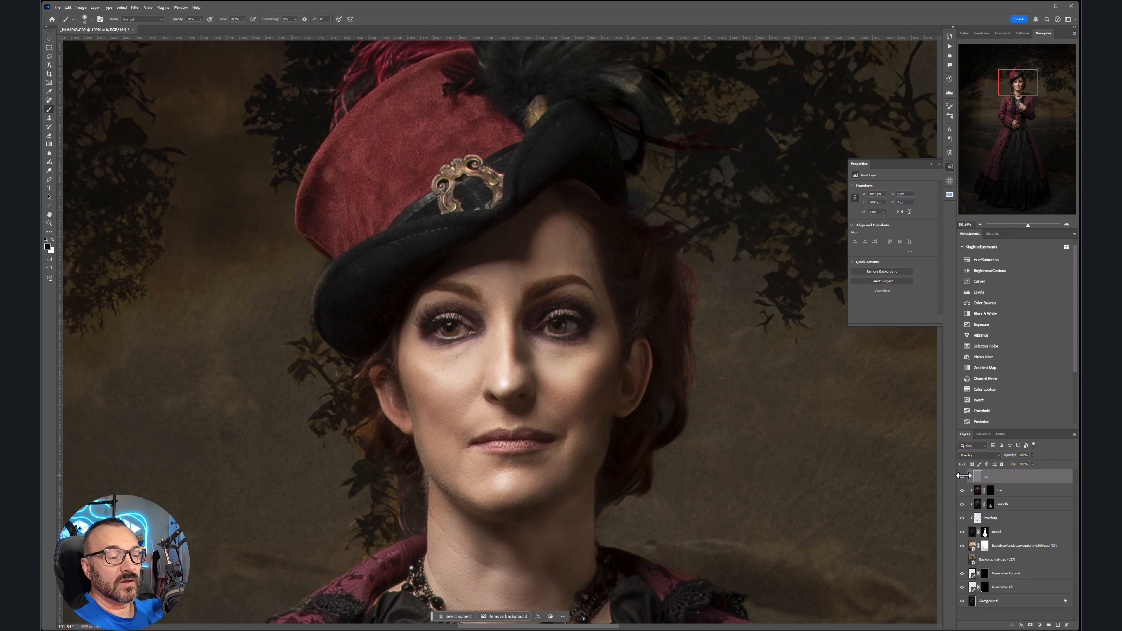
Enlarge the black brush and darken the edges and folds of the red hat and its black brim.
key("bracketright")
key("bracketright")
key("bracketright")
key("bracketright")
key("bracketright")
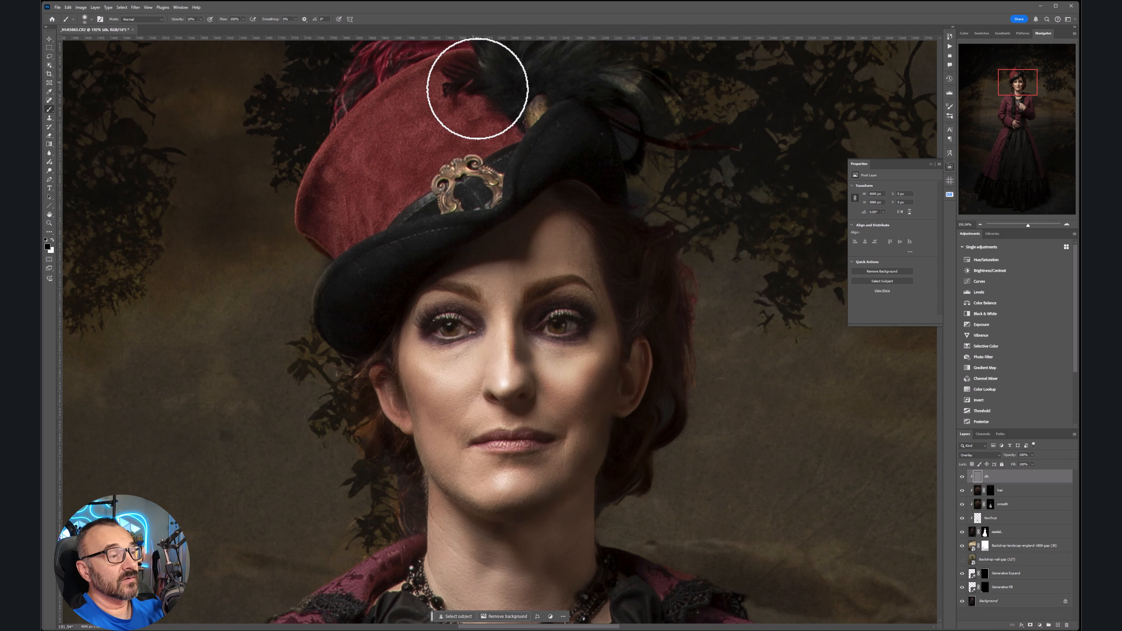
mouse_move(513, 139)
left_mouse_down()
mouse_move(507, 104)
mouse_move(555, 151)
left_mouse_up()
mouse_move(278, 211)
left_mouse_down()
mouse_move(330, 205)
mouse_move(329, 225)
mouse_move(339, 178)
mouse_move(390, 248)
mouse_move(361, 183)
mouse_move(359, 86)
mouse_move(366, 108)
mouse_move(483, 51)
mouse_move(510, 110)
mouse_move(558, 152)
mouse_move(569, 178)
mouse_move(551, 200)
mouse_move(644, 297)
mouse_move(602, 234)
mouse_move(688, 328)
mouse_move(655, 257)
mouse_move(668, 321)
mouse_move(643, 423)
mouse_move(619, 255)
mouse_move(502, 96)
mouse_move(462, 89)
mouse_move(523, 102)
mouse_move(521, 120)
mouse_move(470, 111)
mouse_move(433, 129)
mouse_move(492, 151)
mouse_move(488, 85)
mouse_move(612, 183)
left_mouse_up()
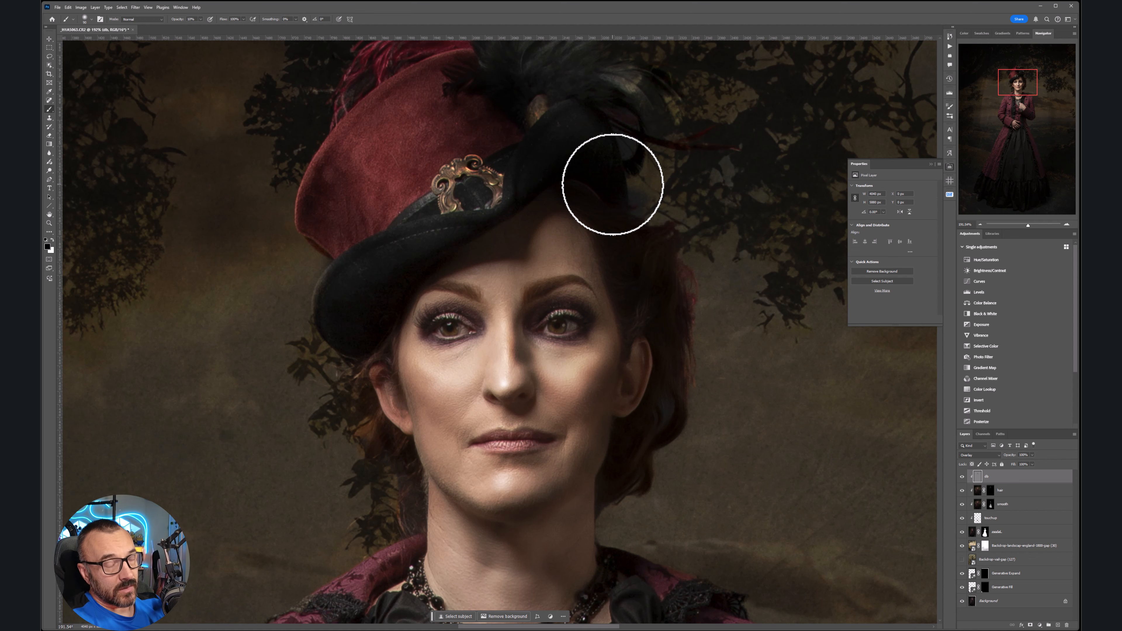
Burn the raised wrist and the shadows of the burgundy coat's sleeves and front with an increasingly larger black brush.
left_click_drag(722, 518, 696, 146)
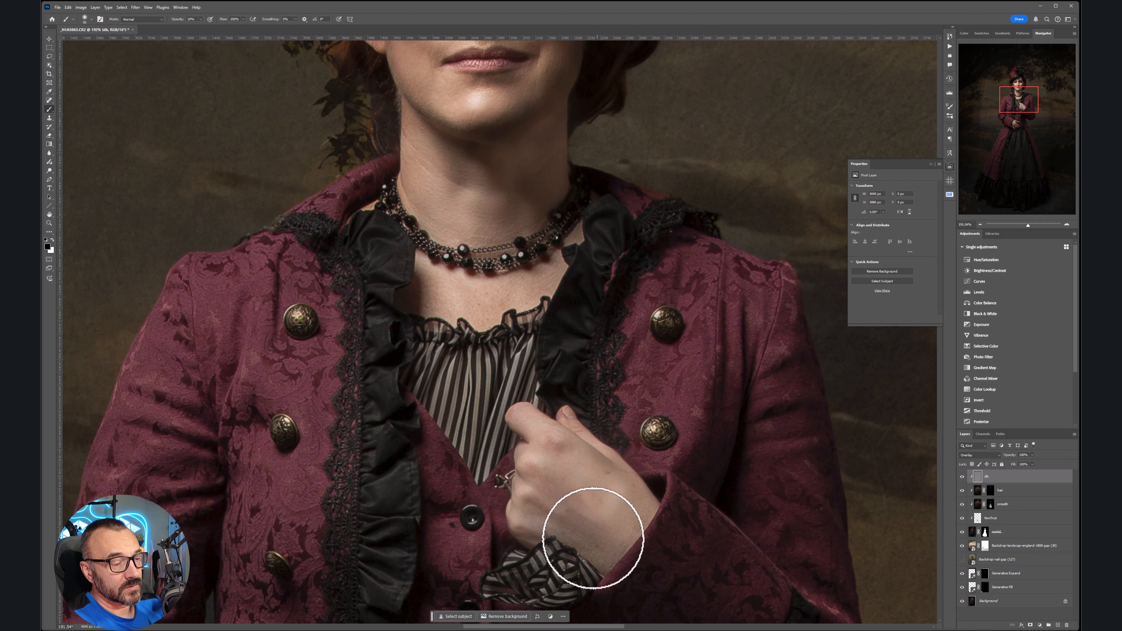
mouse_move(593, 538)
left_mouse_down()
mouse_move(591, 521)
mouse_move(651, 589)
mouse_move(613, 564)
mouse_move(661, 567)
mouse_move(617, 534)
left_mouse_up()
scroll(481, 521, "down", 5)
left_click_drag(481, 565, 528, 347)
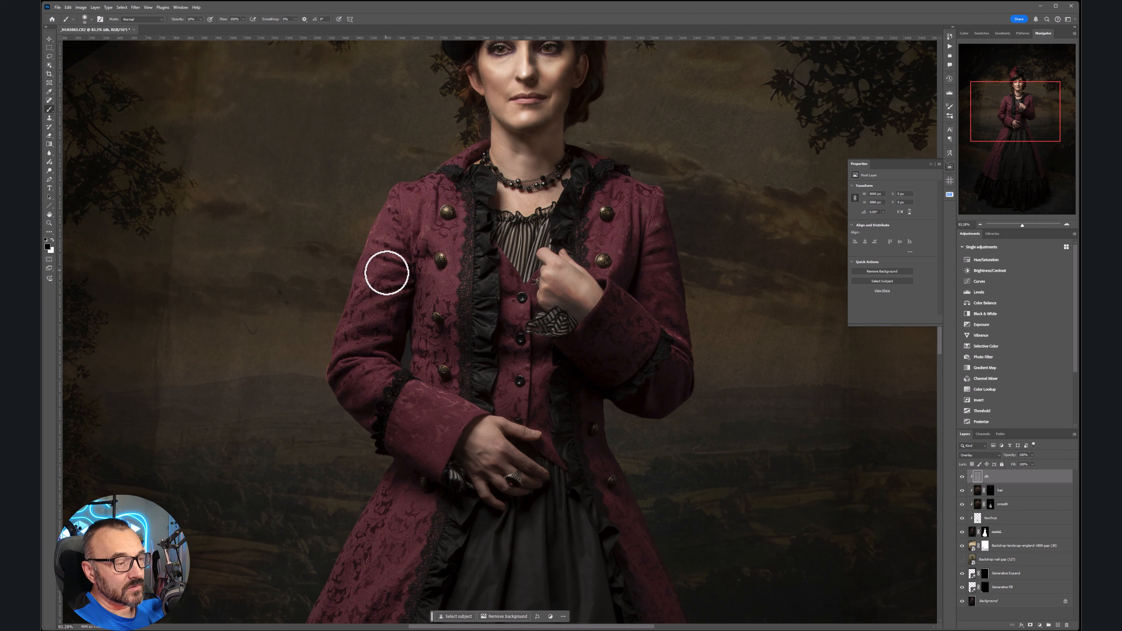
key("bracketright")
key("bracketright")
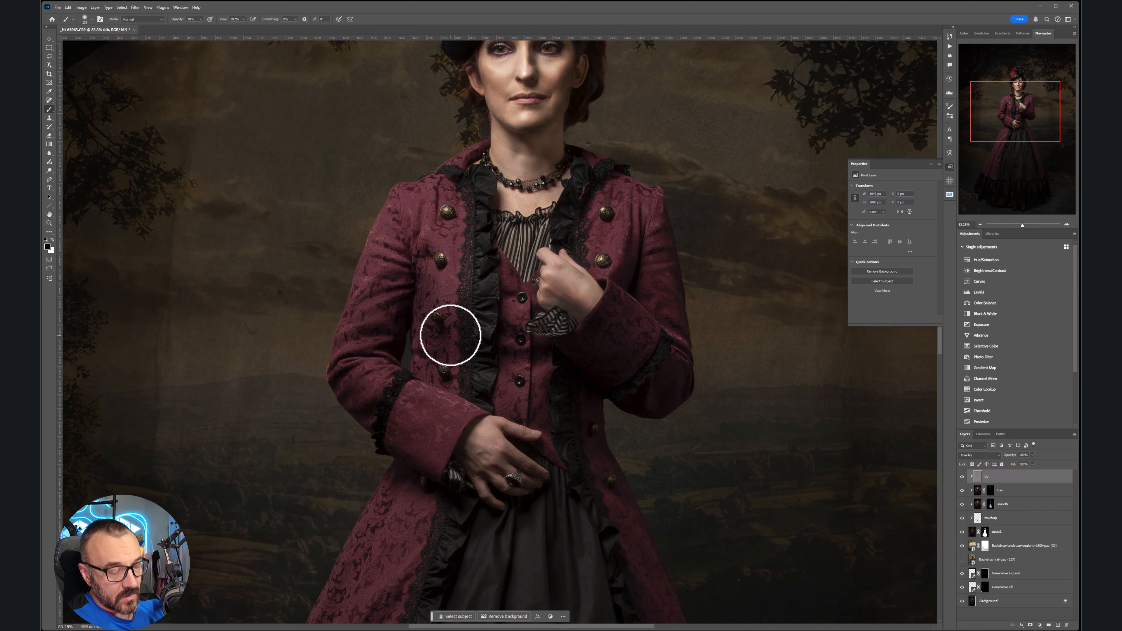
key("bracketright")
key("bracketright")
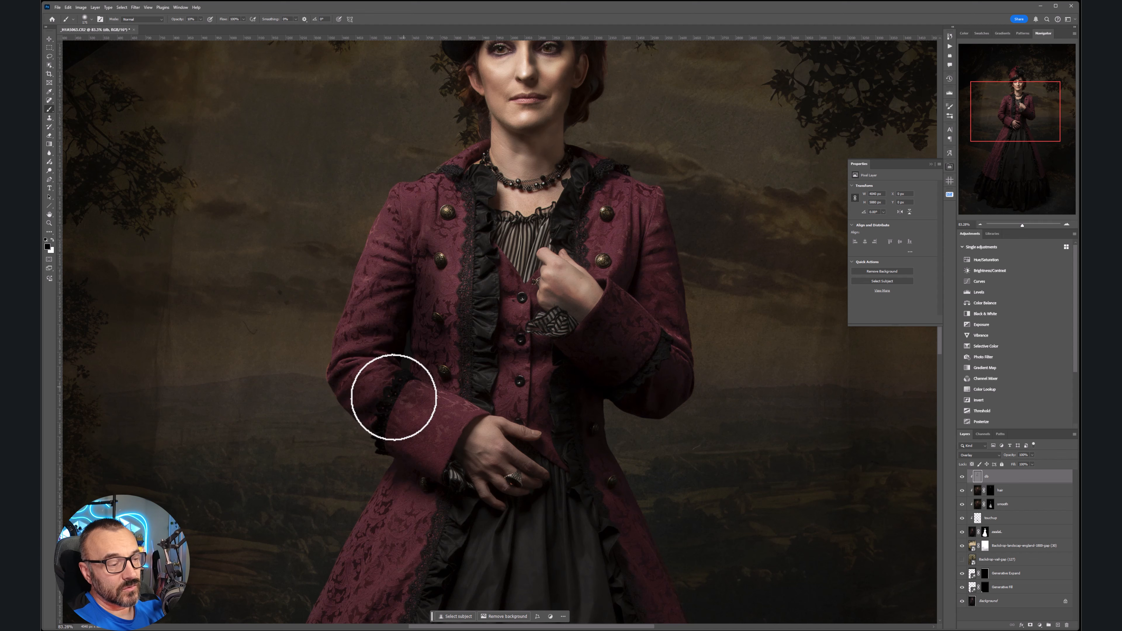
key("ctrl+0")
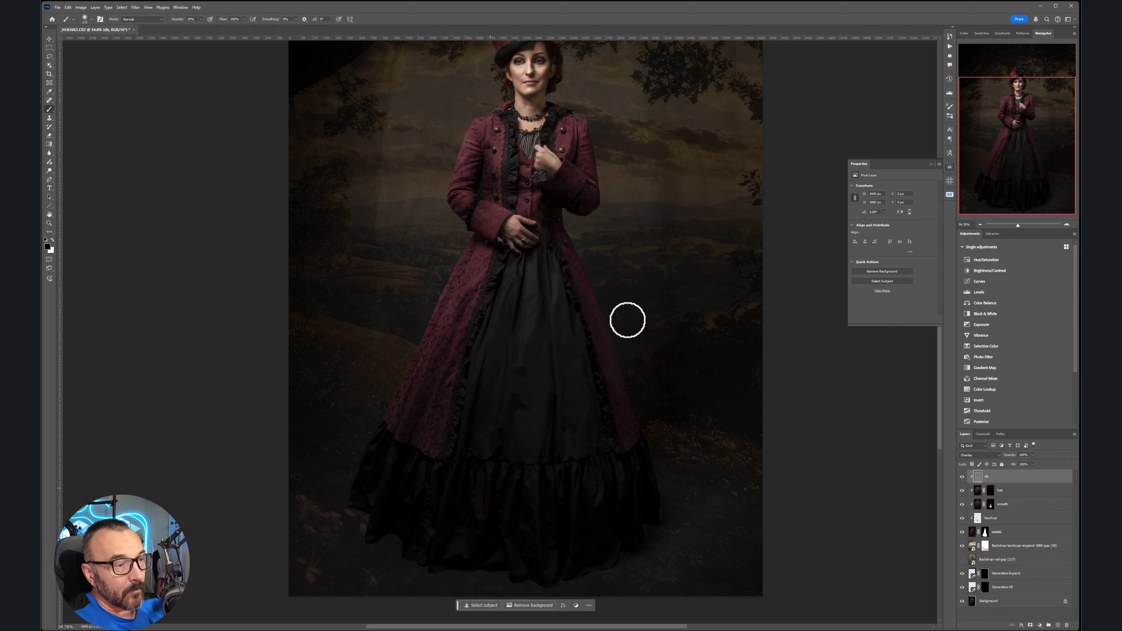
Paint highlights along the coat sleeve's folds and front with a much smaller white brush.
scroll(495, 181, "up", 8)
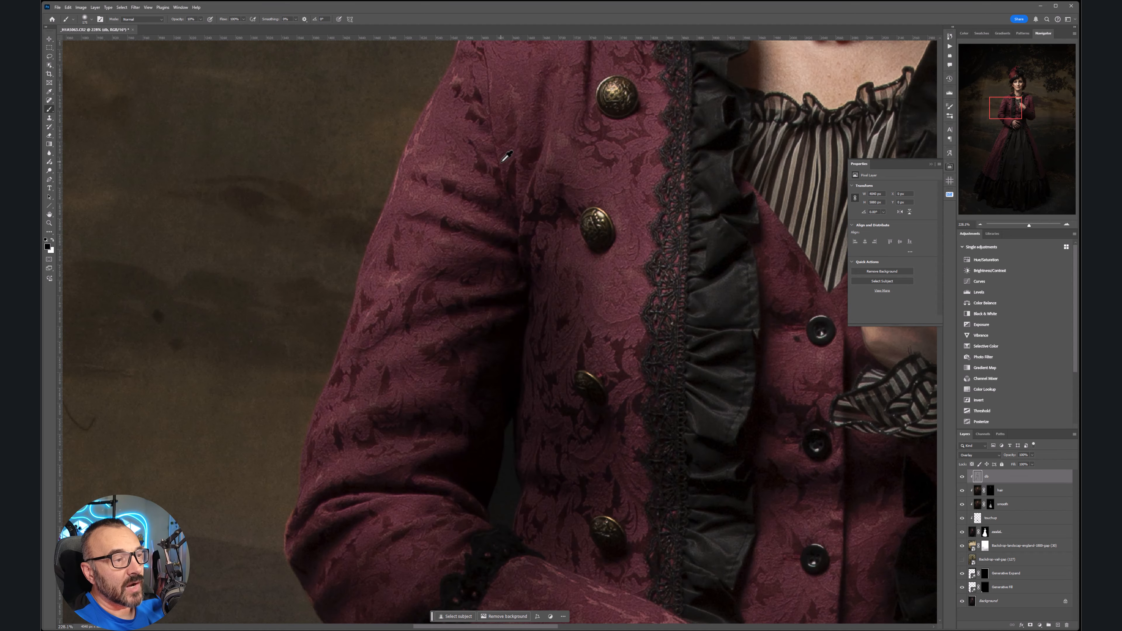
key("x")
key("bracketleft")
key("bracketleft")
key("bracketleft")
key("bracketleft")
key("bracketleft")
key("bracketleft")
key("bracketleft")
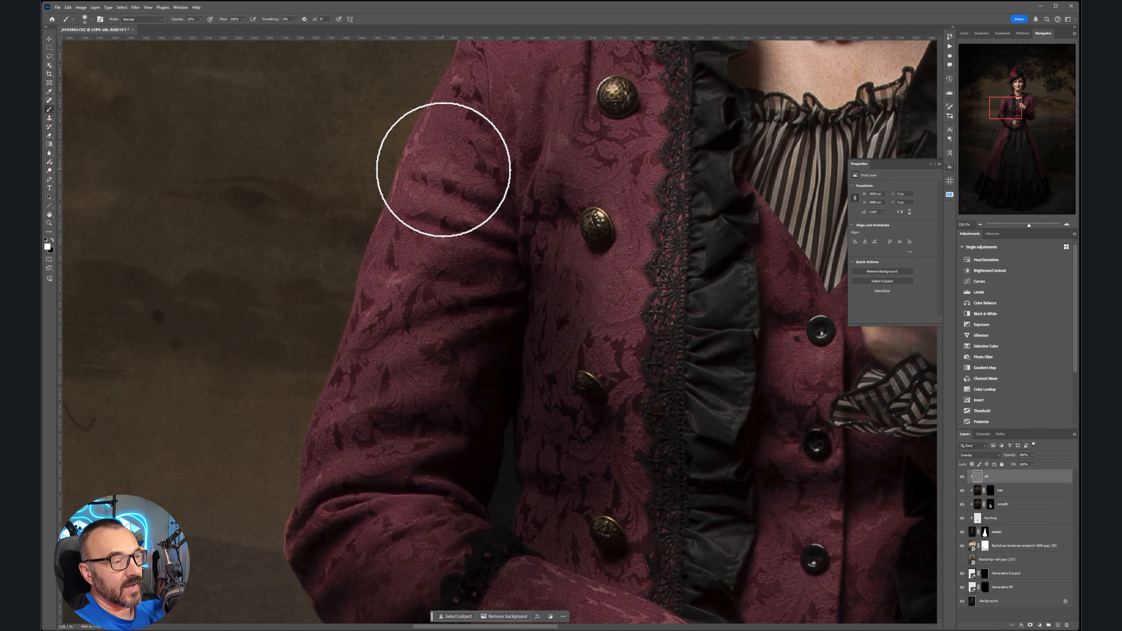
key("bracketleft")
key("bracketleft")
key("bracketleft")
key("bracketleft")
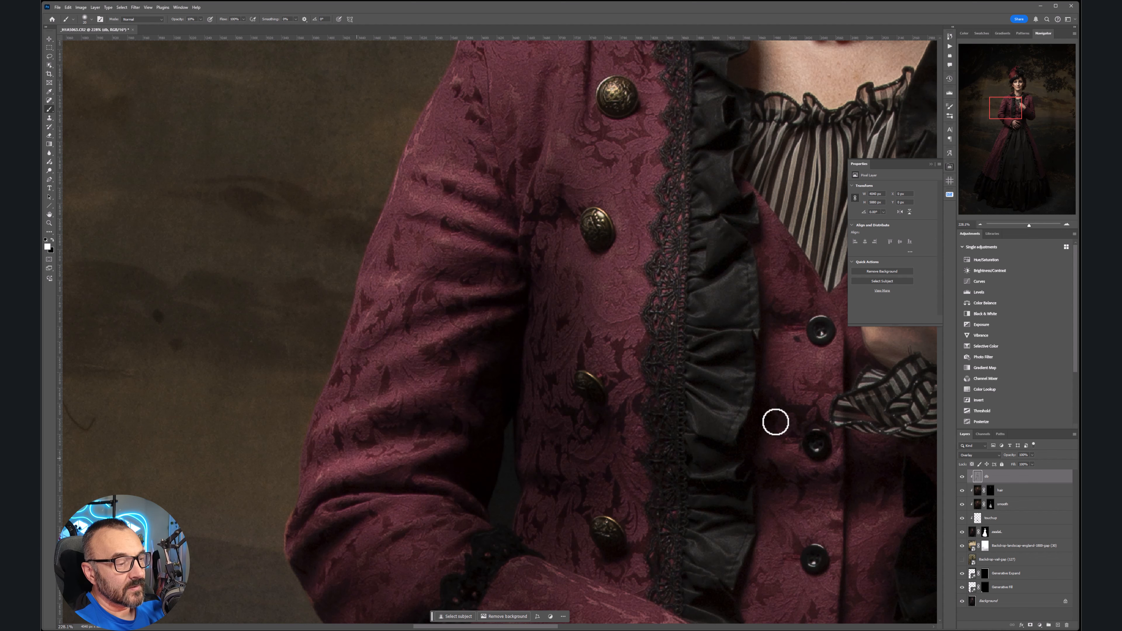
Compare the burgundy coat with the "db" dodge-and-burn layer hidden and shown.
scroll(765, 419, "down", 3)
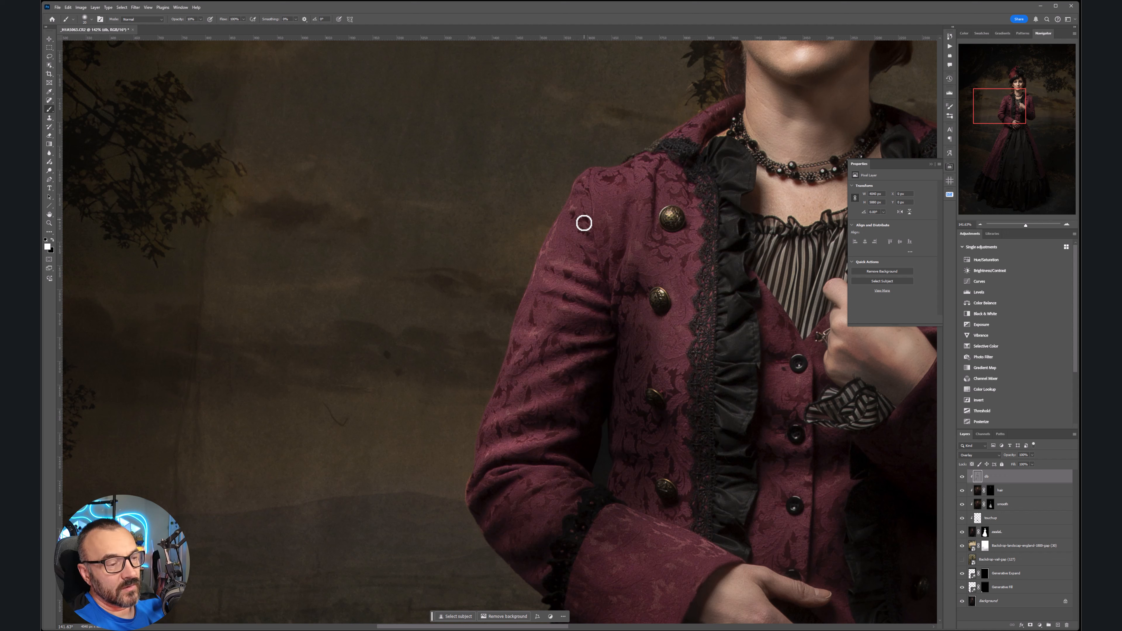
left_click(962, 476)
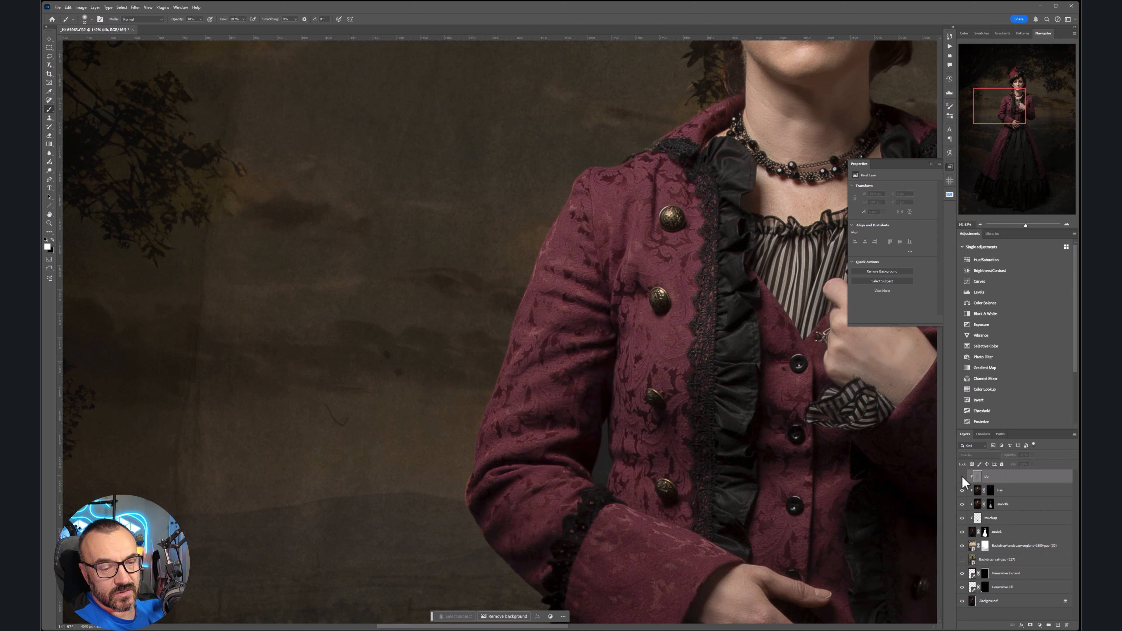
left_click(963, 477)
left_click(962, 477)
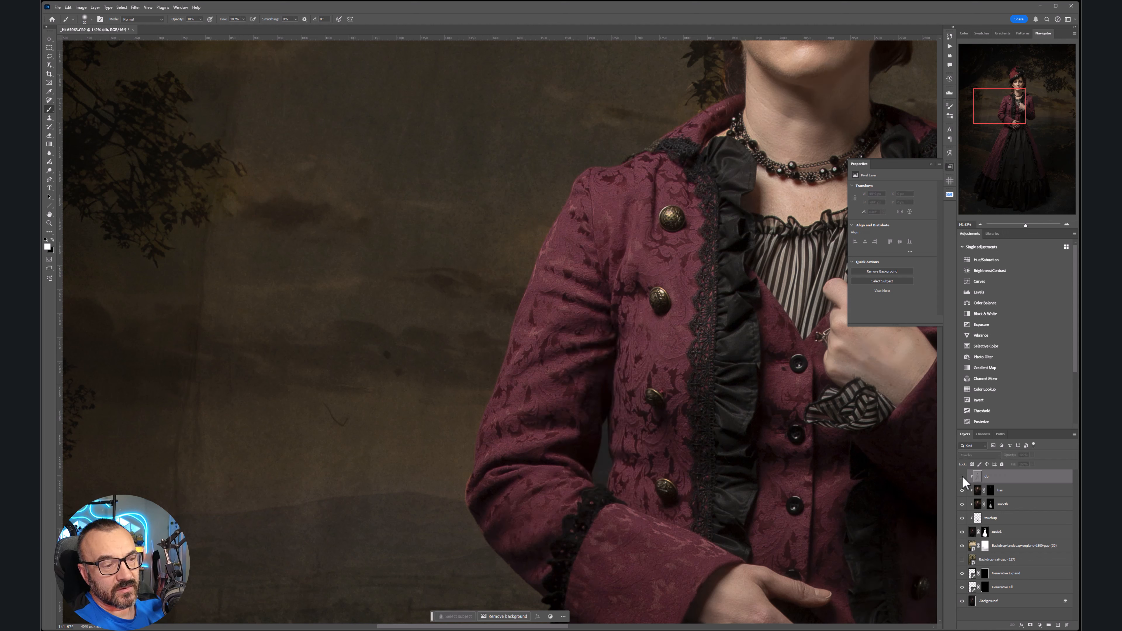
left_click(962, 476)
Continue painting white highlights on the "db" layer, working down from the waist along the folds of the black skirt.
left_click_drag(889, 455, 491, 397)
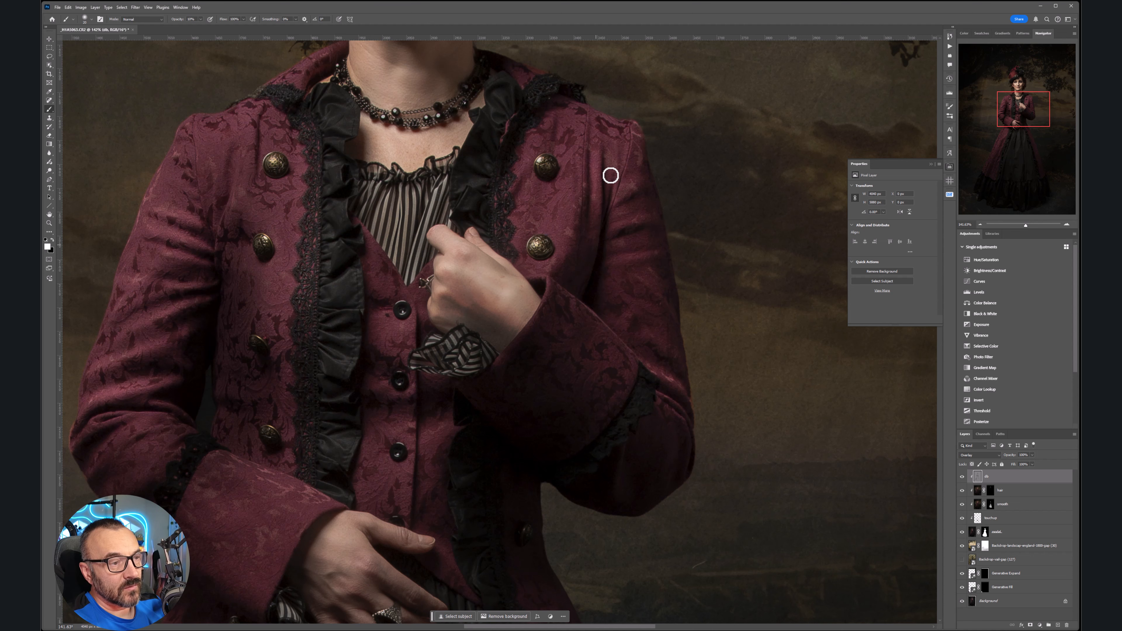
left_click_drag(467, 572, 523, 276)
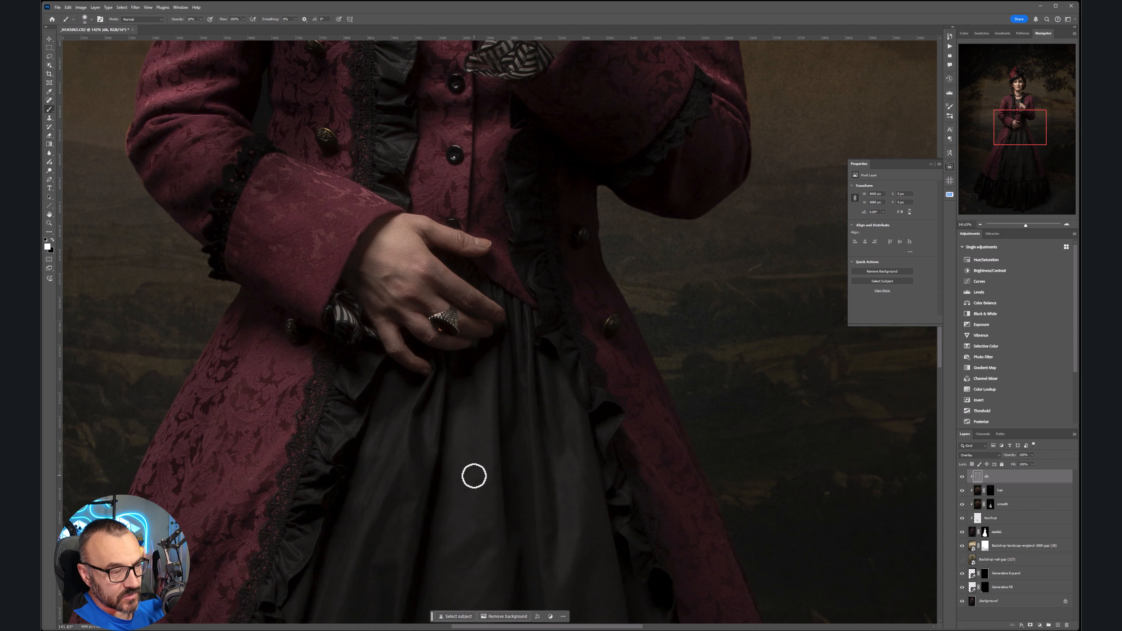
left_click_drag(474, 476, 467, 298)
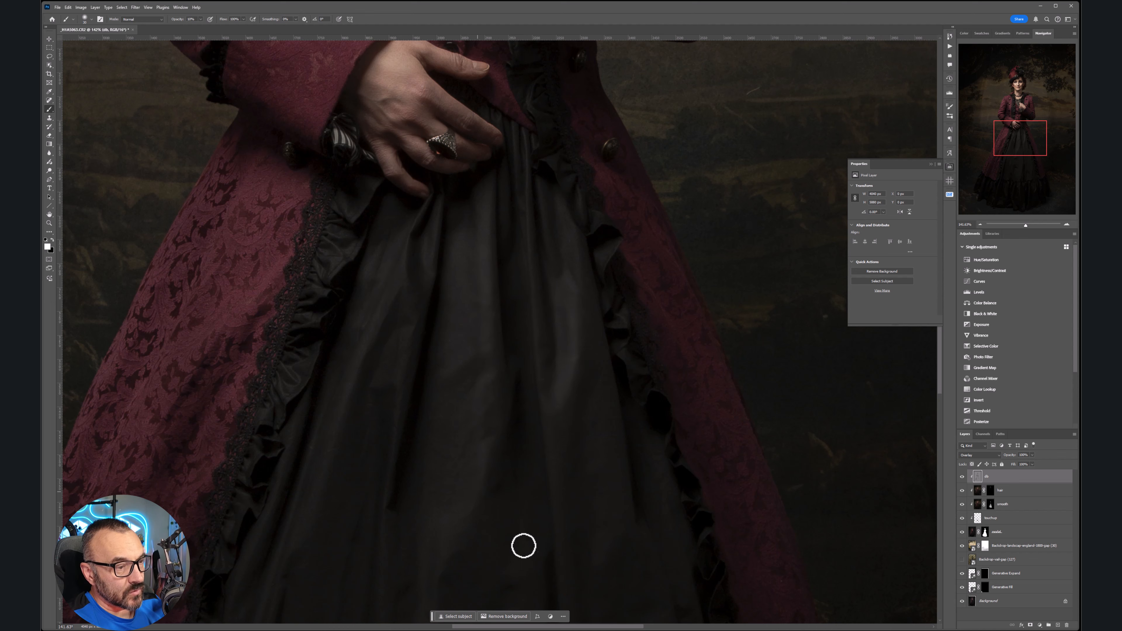
left_click_drag(523, 546, 510, 271)
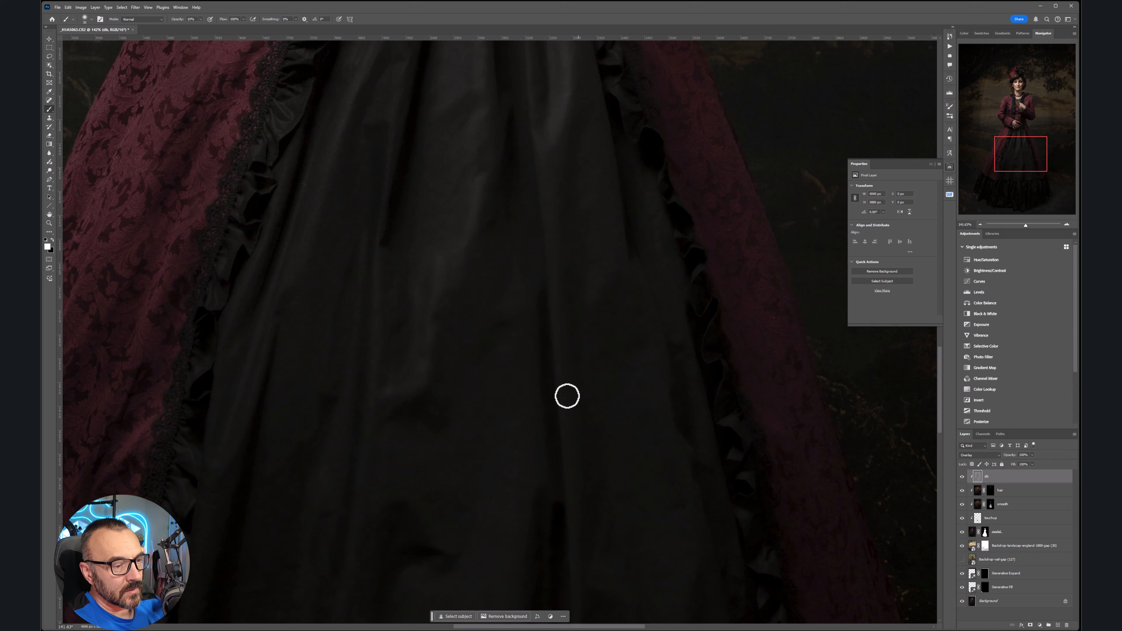
scroll(579, 403, "down", 5)
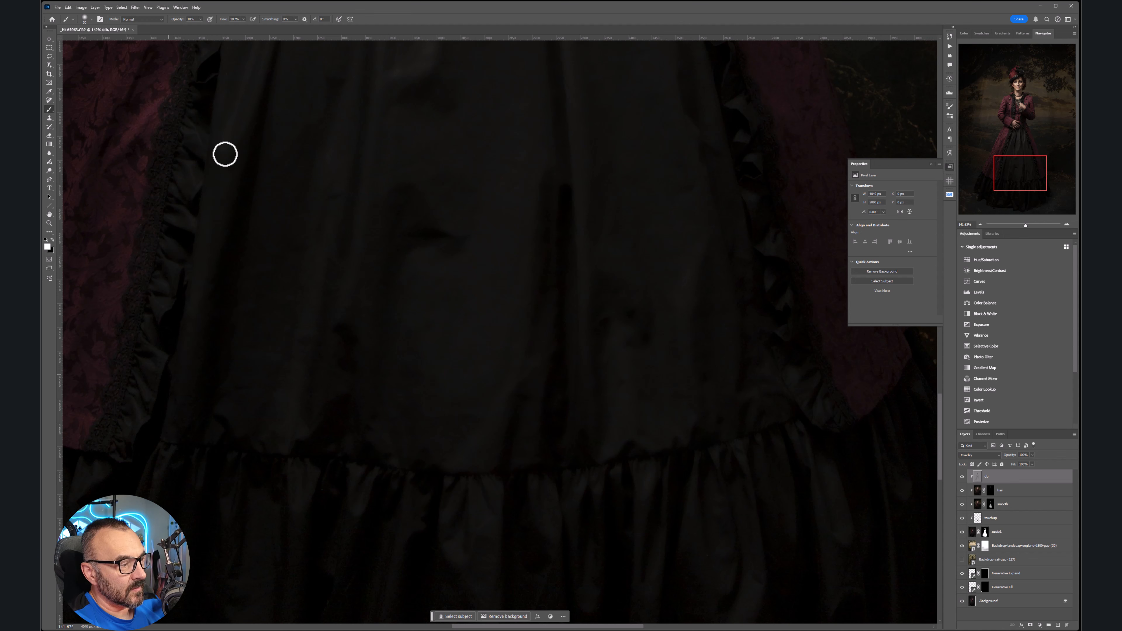
scroll(292, 316, "down", 2)
left_click_drag(380, 289, 466, 509)
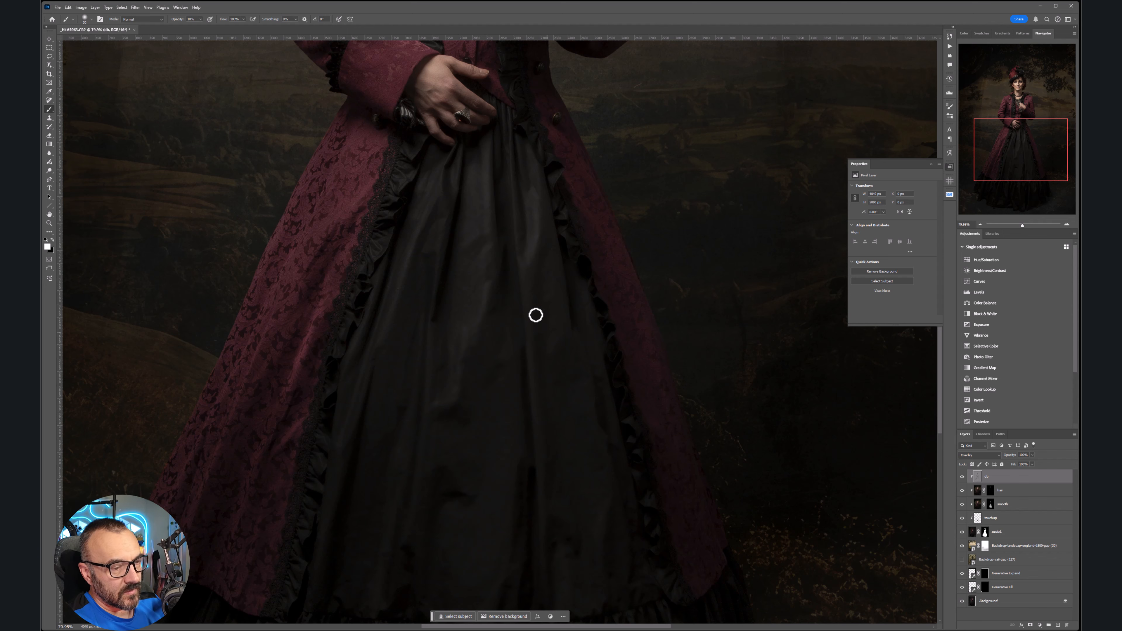
scroll(533, 299, "down", 5)
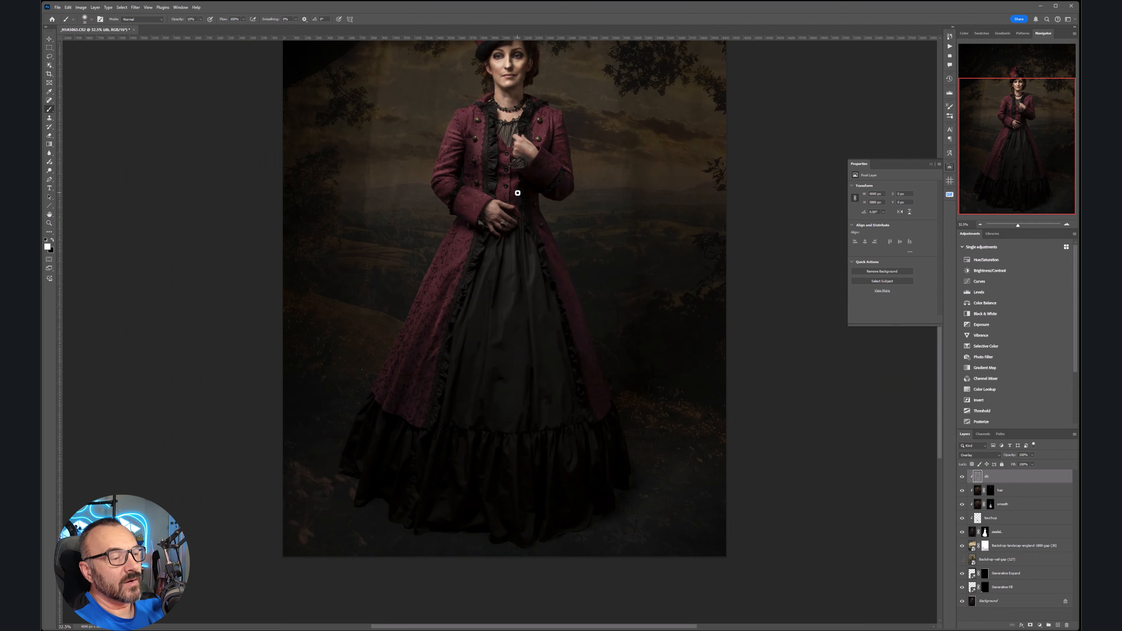
scroll(523, 265, "up", 3)
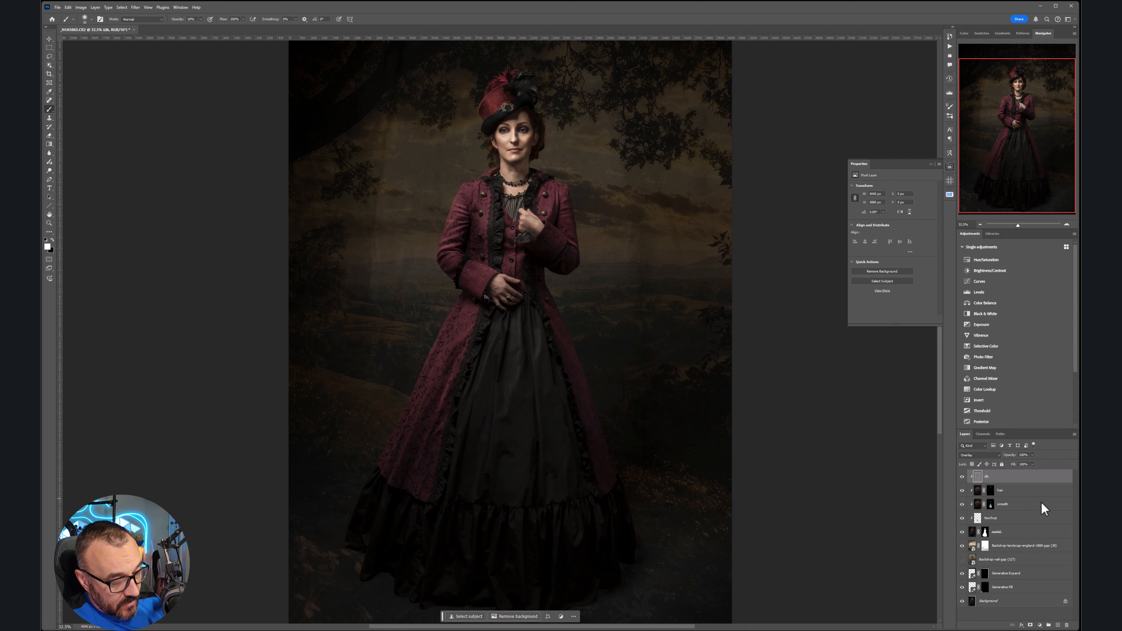
Stamp all visible layers into a new top layer, name it "gdb" and clip it to the model layer.
key("ctrl+shift+alt+e")
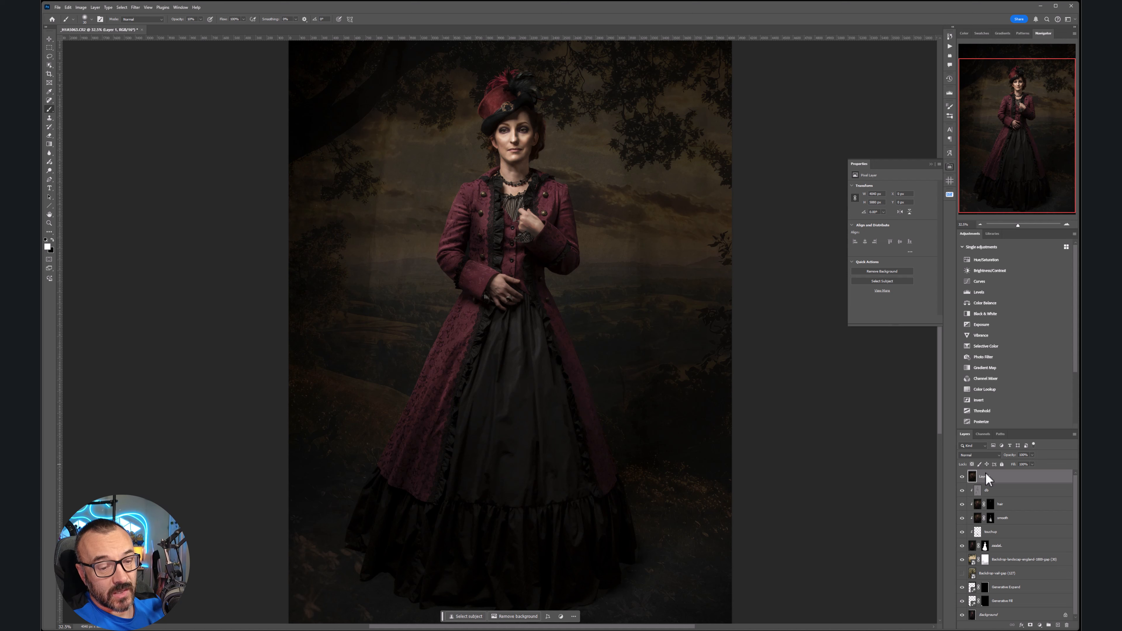
double_click(991, 483)
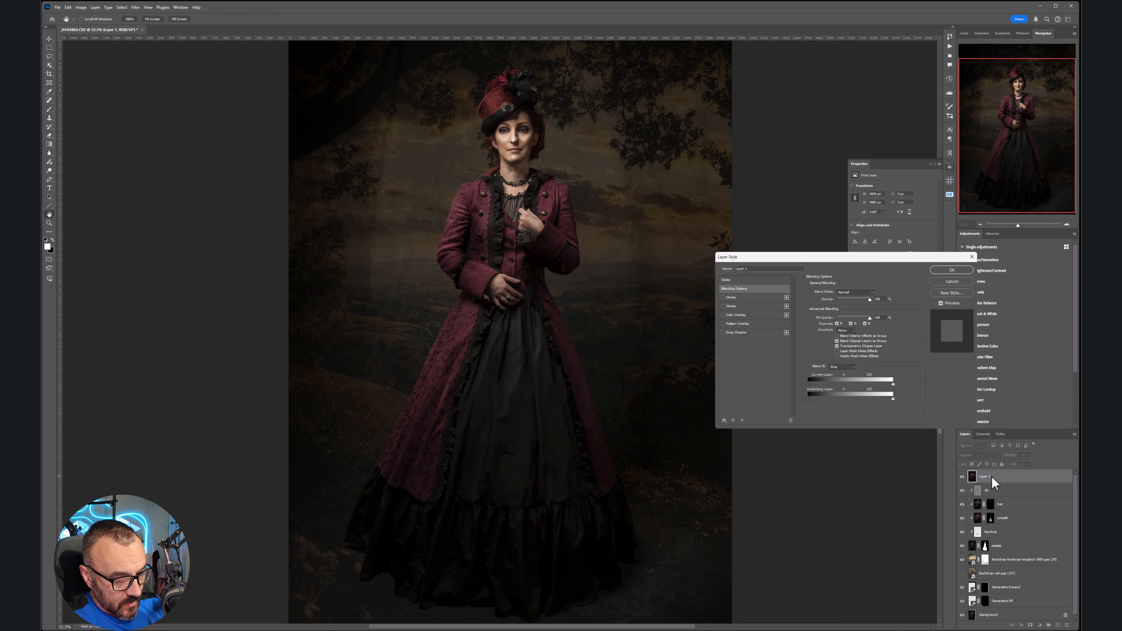
left_click(965, 281)
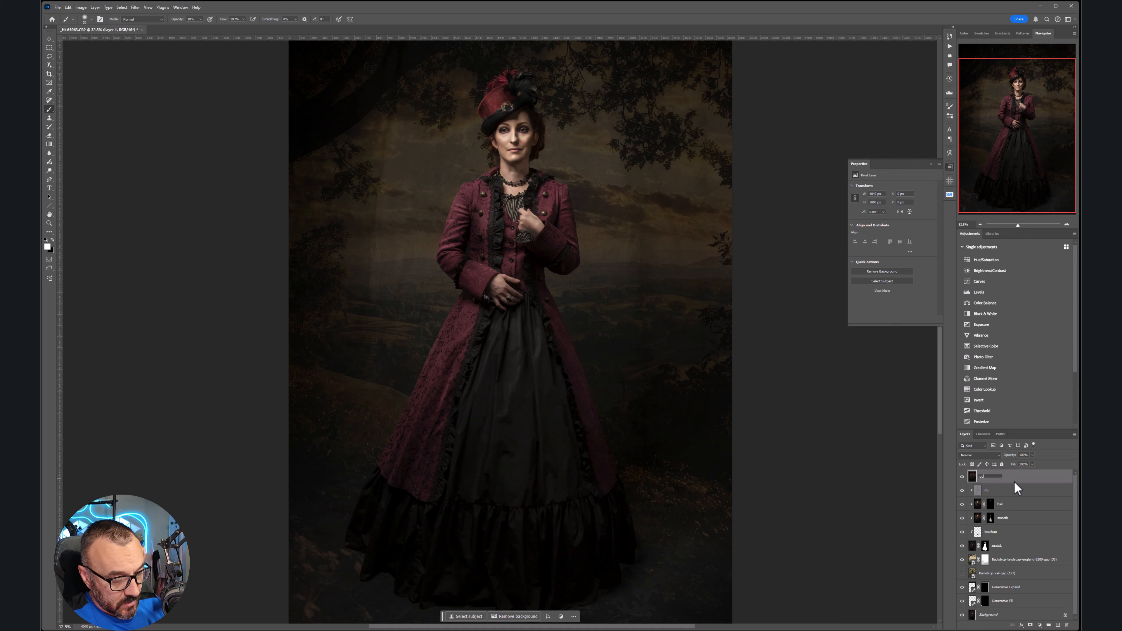
key("Return")
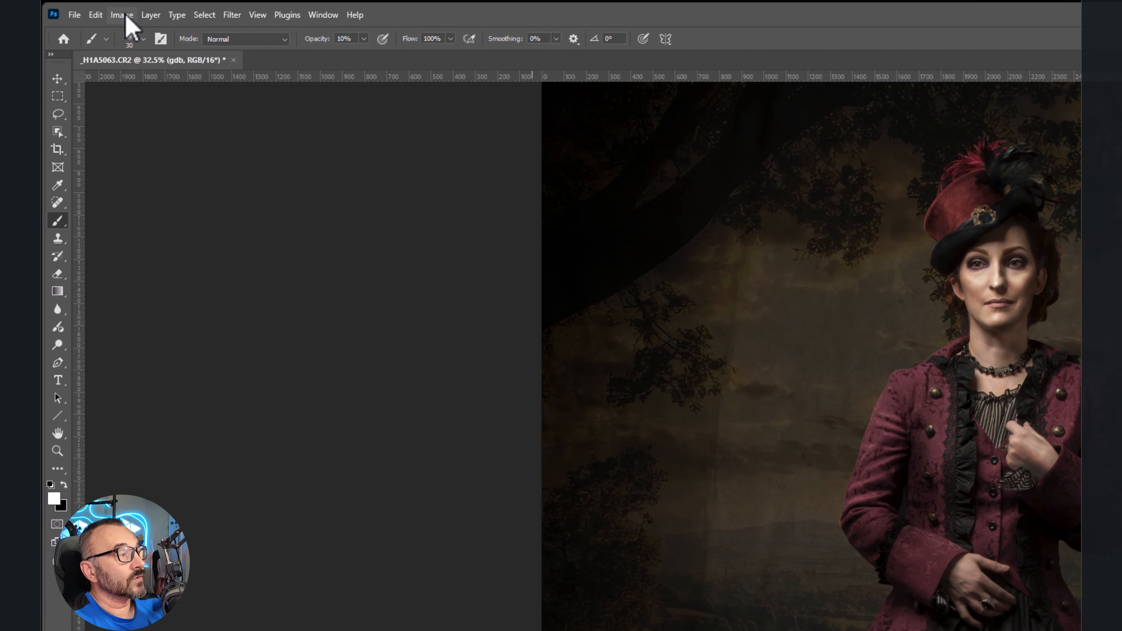
Convert the "gdb" layer to black and white, raising the yellows slightly and keeping the other colour sliders at default.
left_click(125, 17)
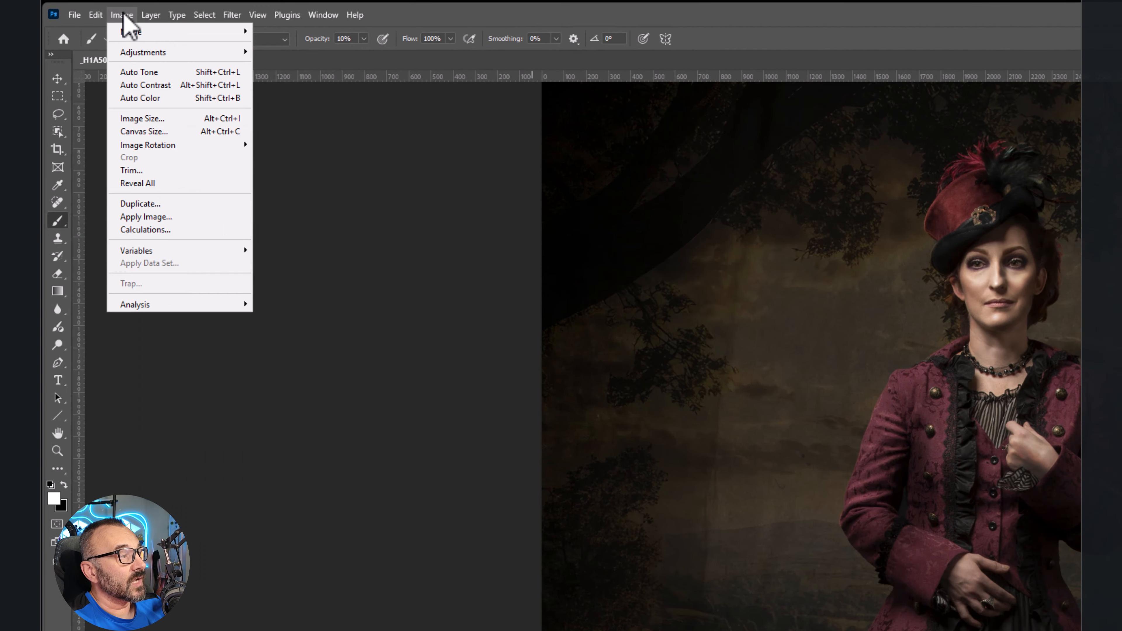
mouse_move(130, 47)
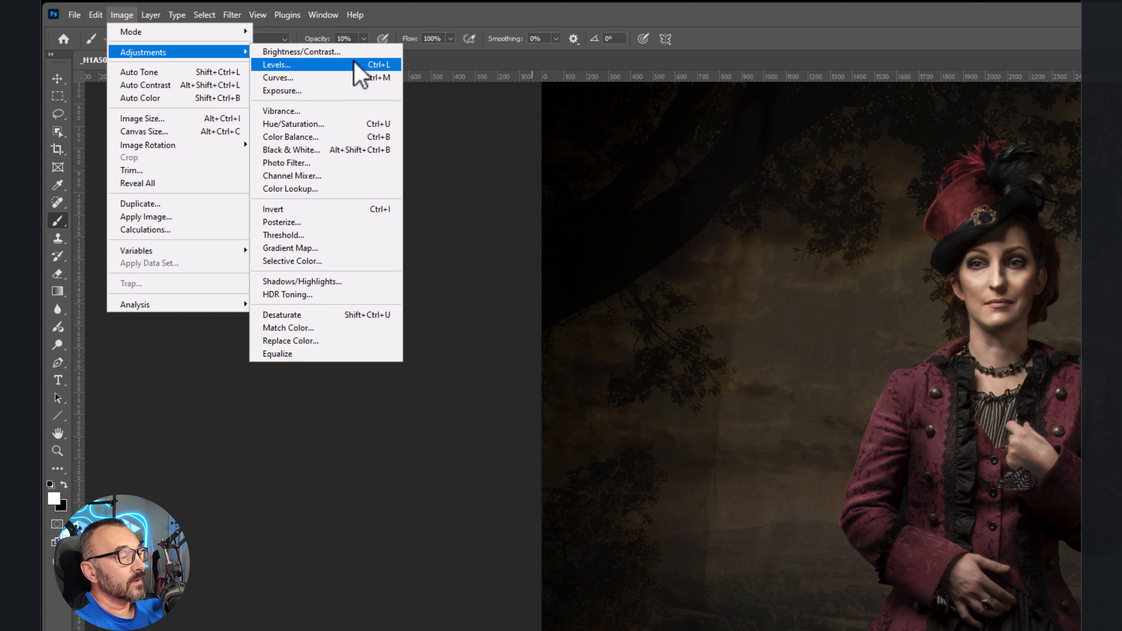
left_click(343, 150)
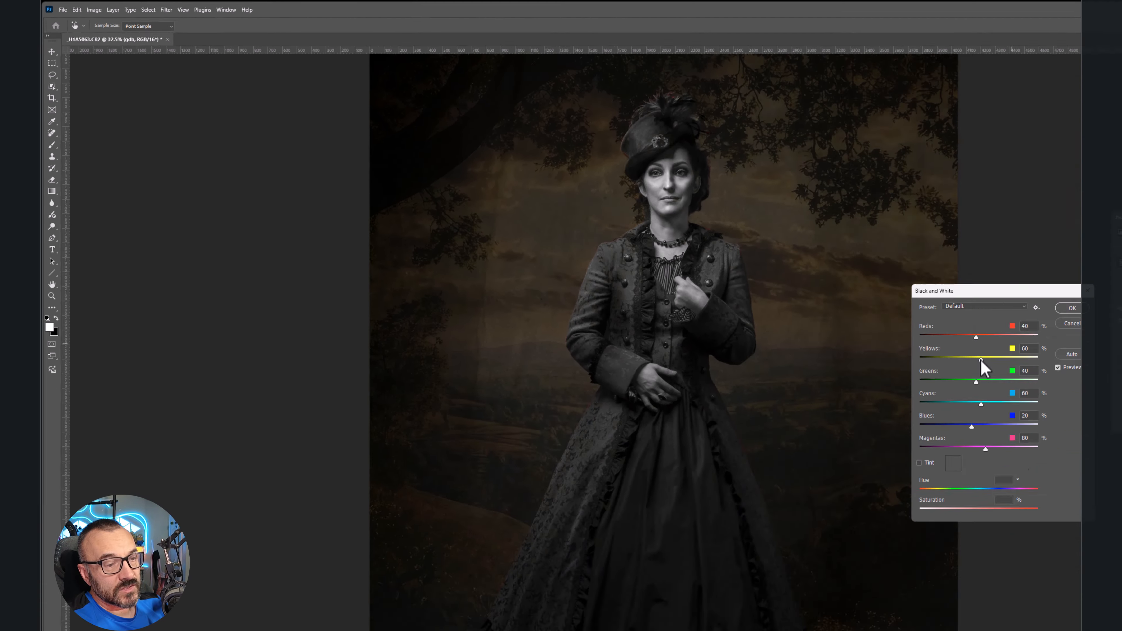
left_click_drag(750, 270, 751, 269)
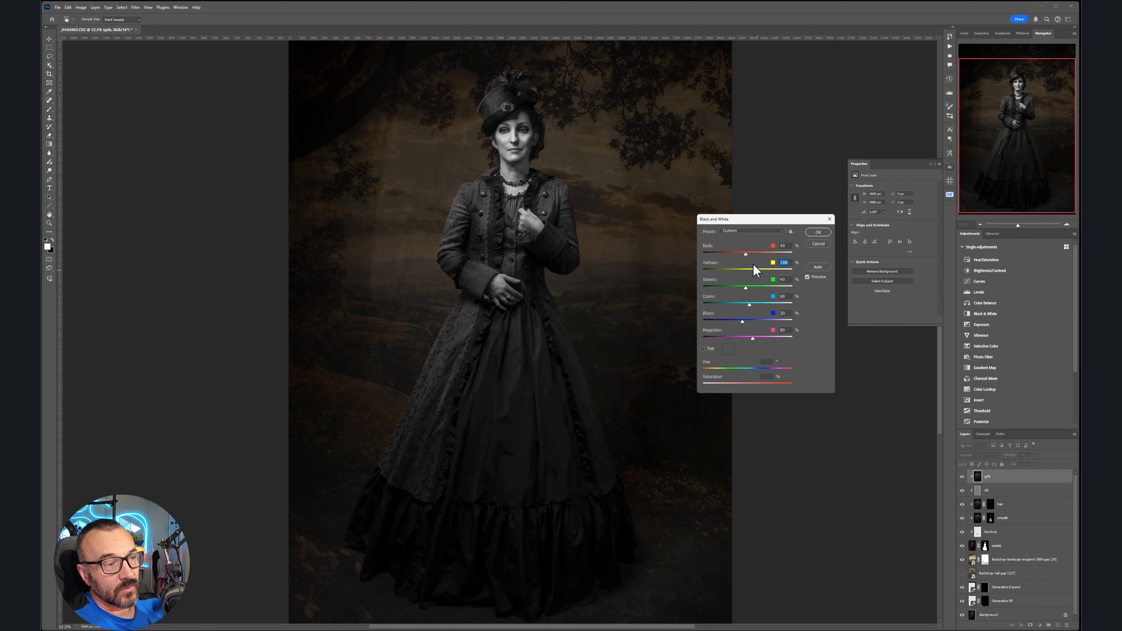
left_click(818, 232)
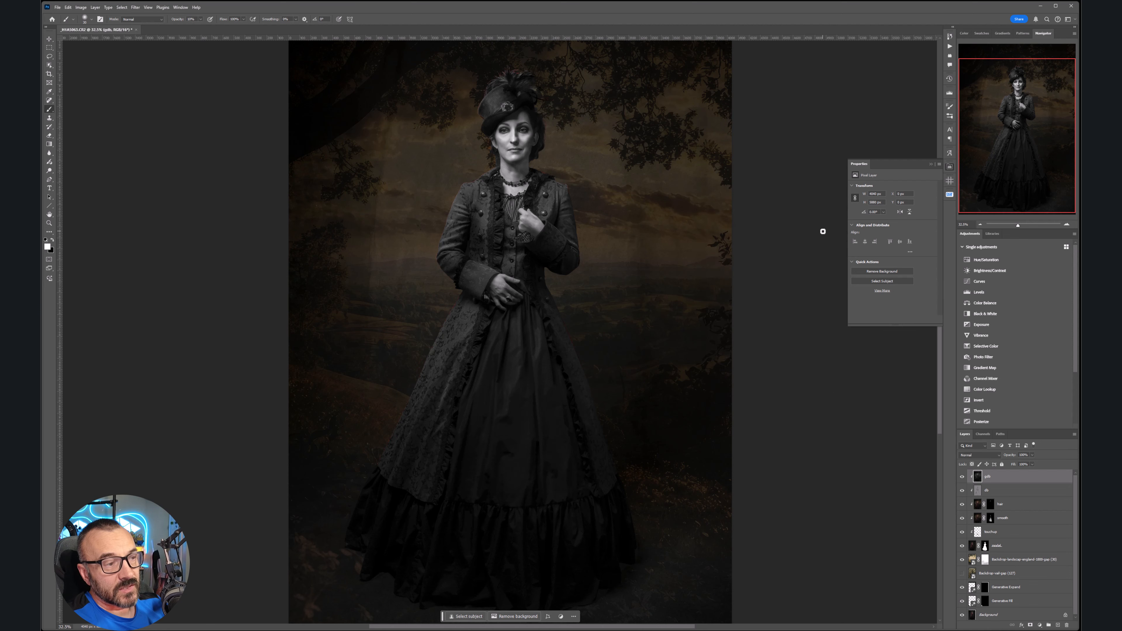
Start a Shadows/Highlights adjustment with extended options, setting both amounts to 100% and both radii to 11 px.
left_click(81, 7)
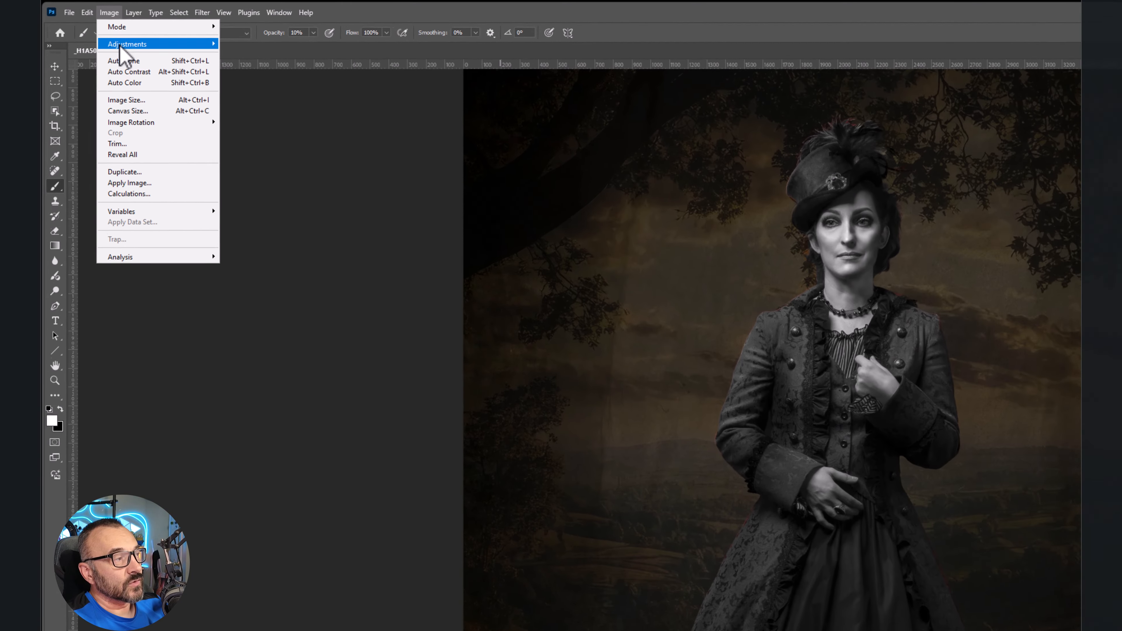
mouse_move(92, 26)
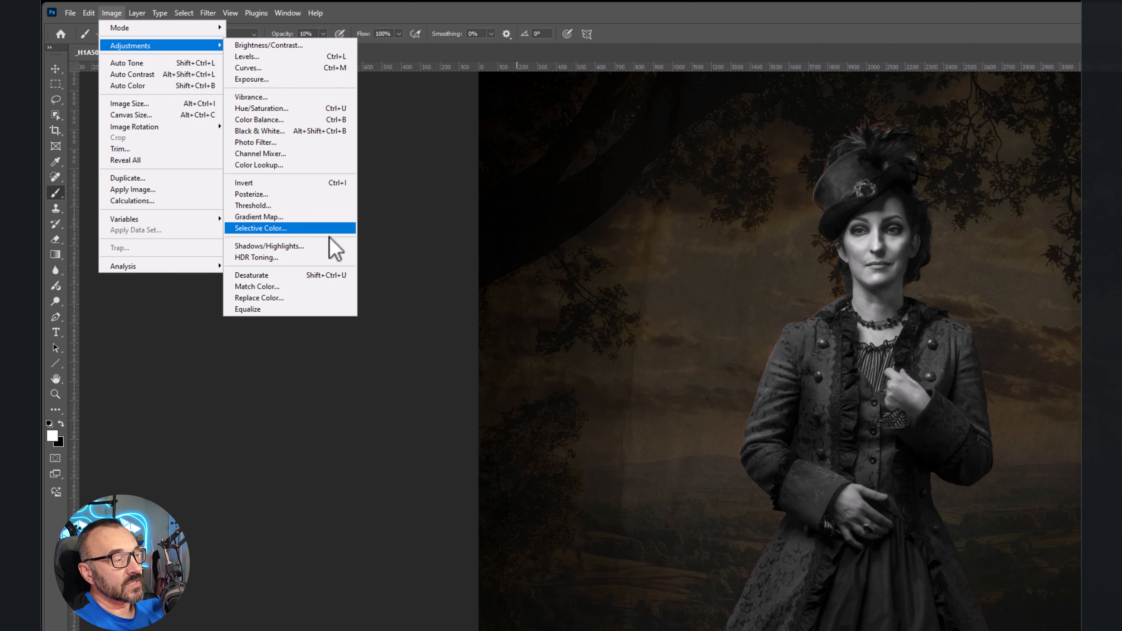
left_click(321, 247)
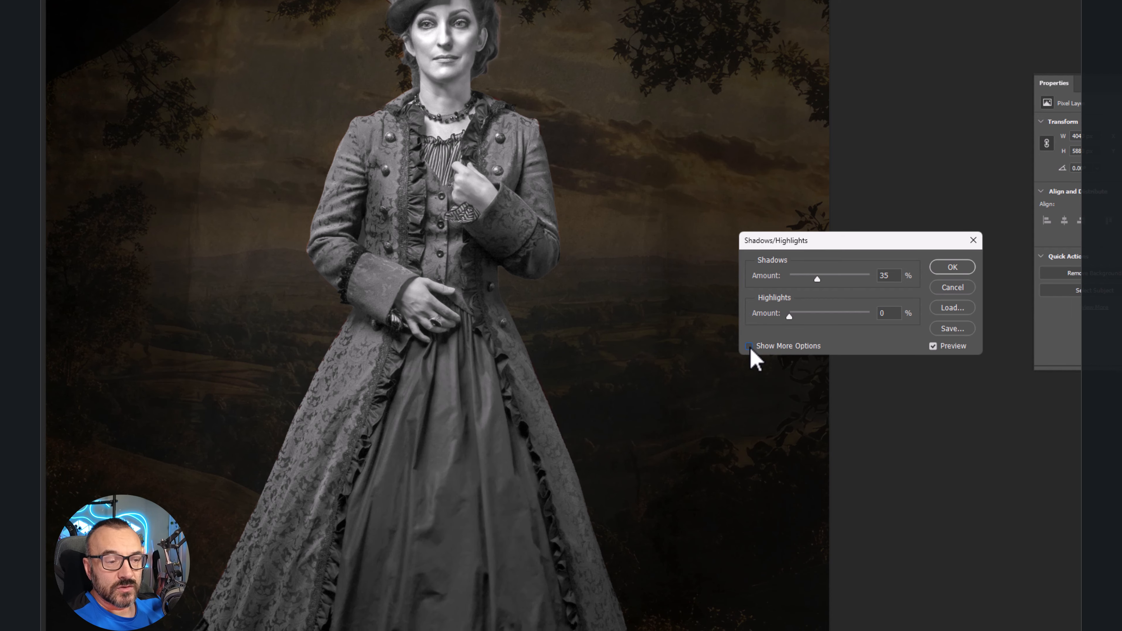
left_click(750, 347)
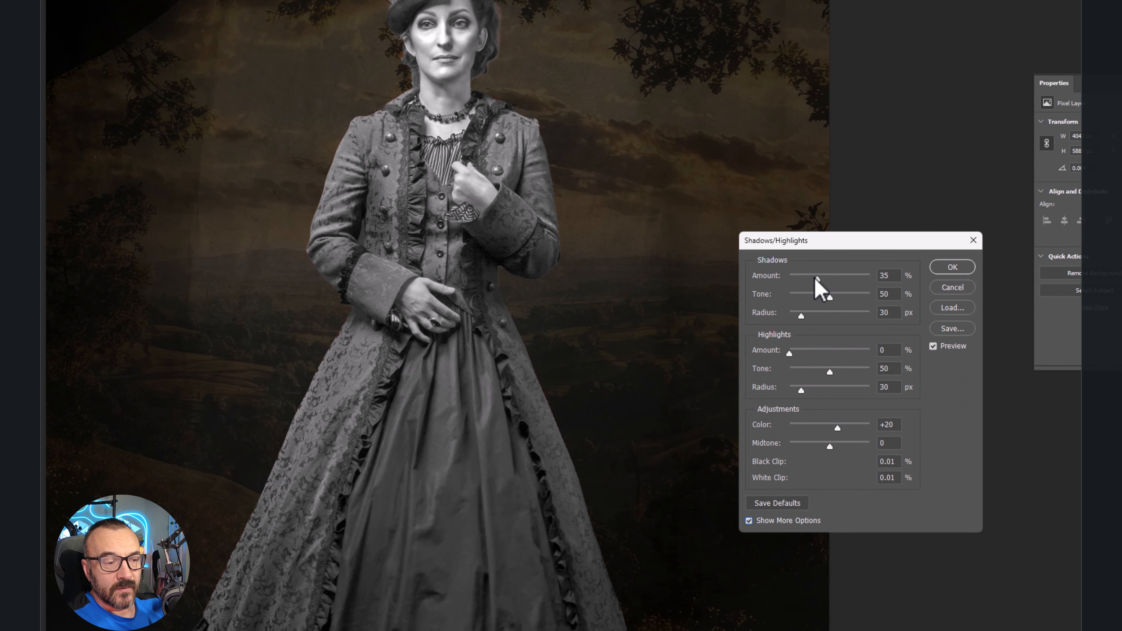
left_click_drag(818, 279, 919, 274)
left_click_drag(790, 352, 933, 367)
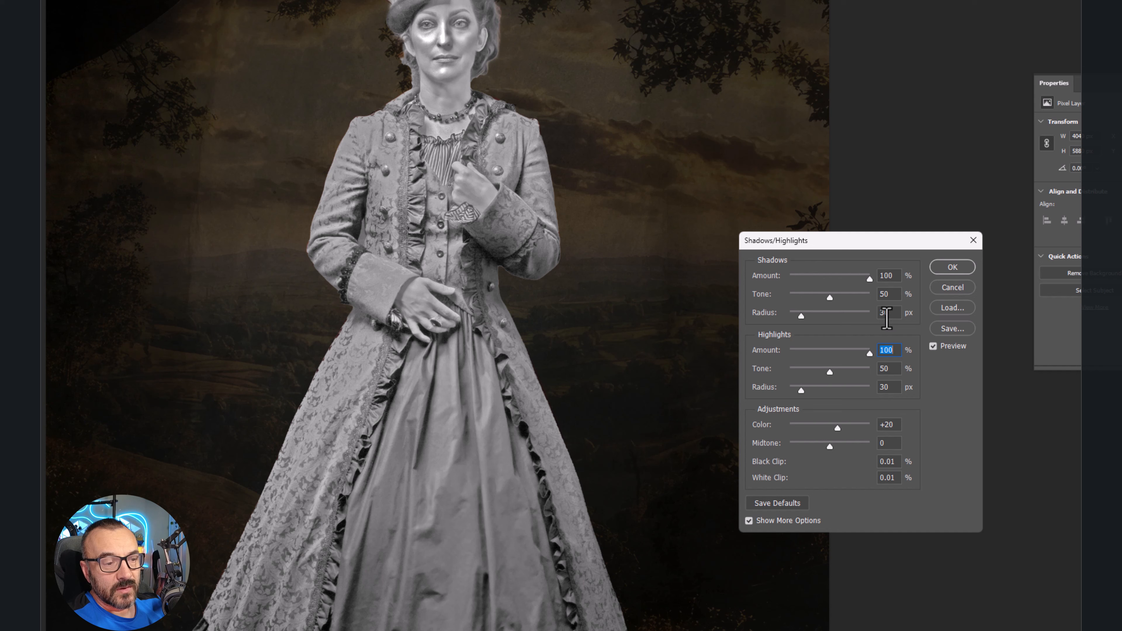
left_click_drag(891, 318, 861, 316)
type("11")
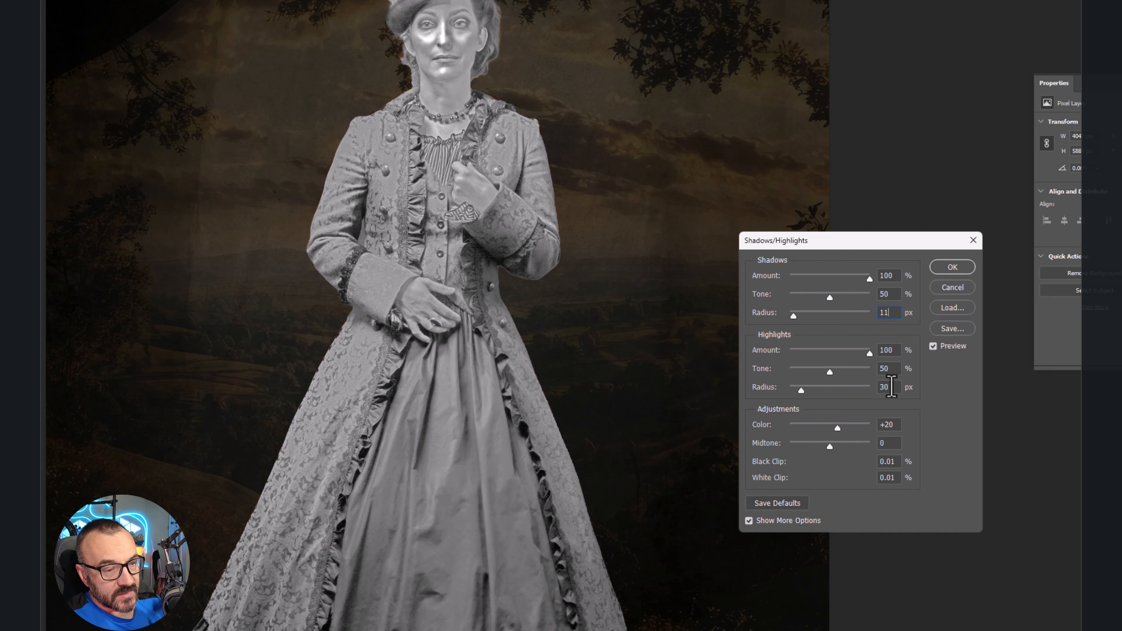
left_click_drag(894, 387, 852, 374)
type("11")
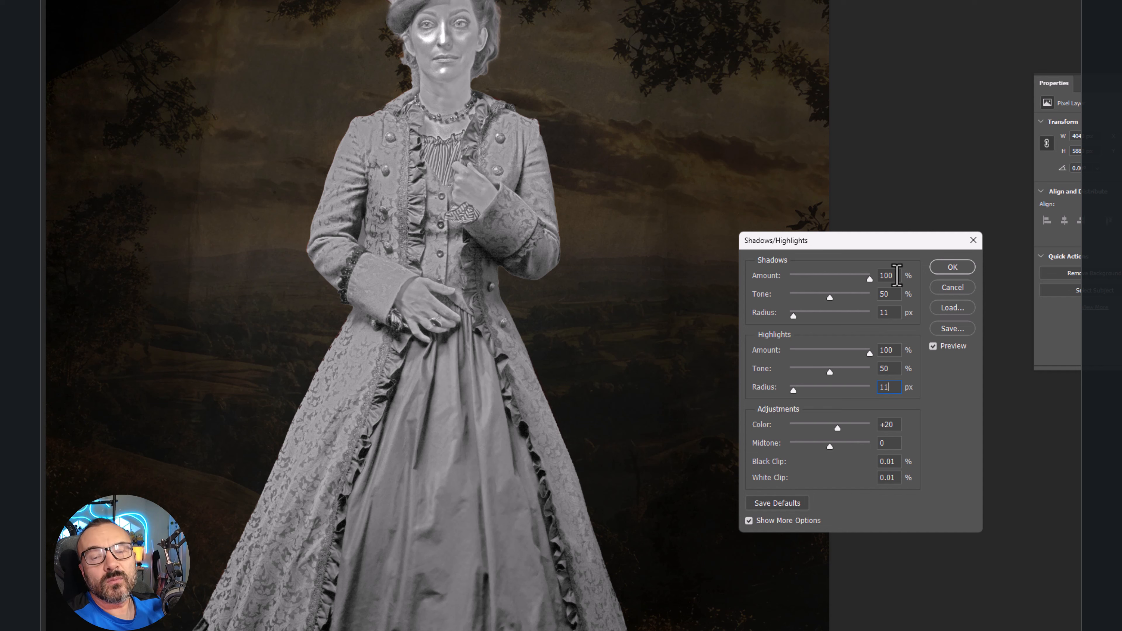
Set the Shadows tone to 19% and the Highlights tone to 36%, and apply the Shadows/Highlights adjustment.
left_click_drag(830, 296, 805, 297)
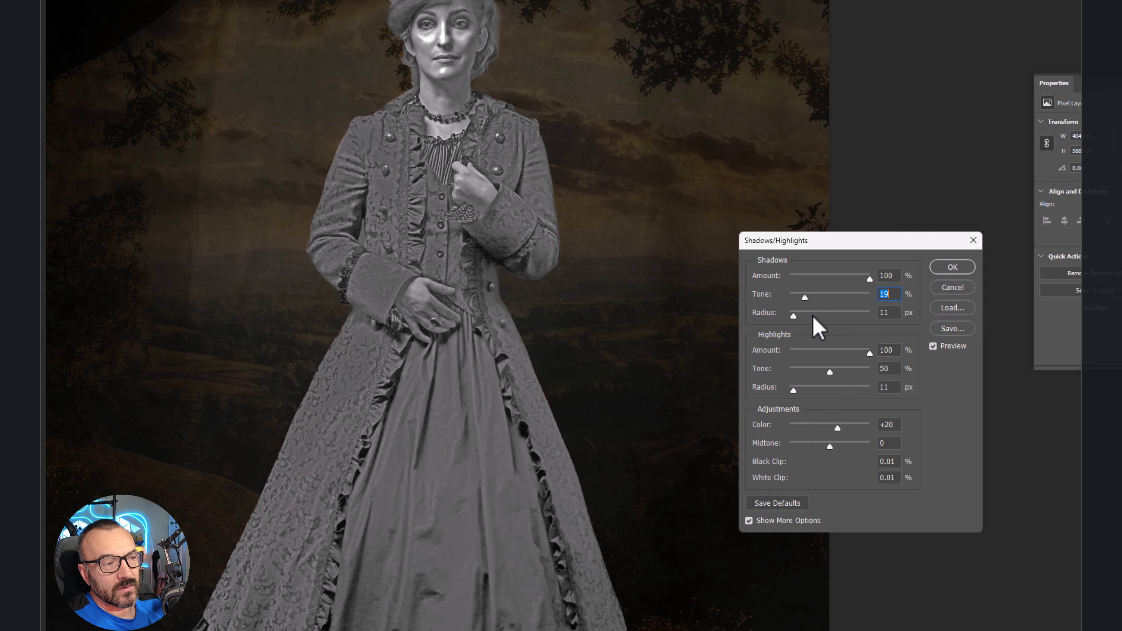
left_click_drag(829, 372, 819, 371)
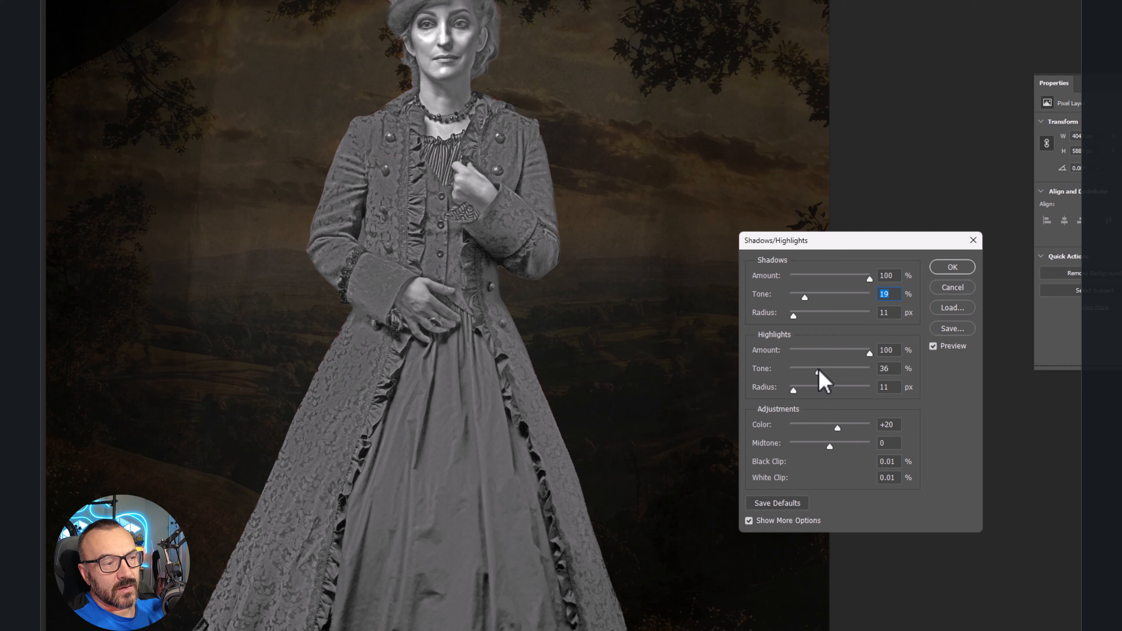
left_click(968, 267)
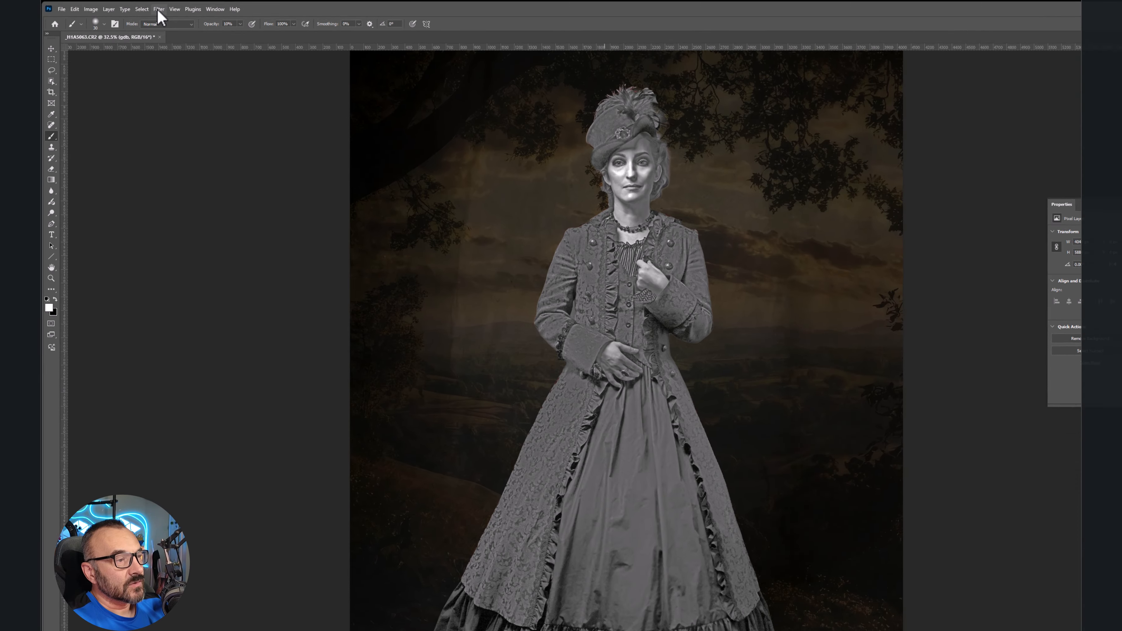
Sharpen the "gdb" layer with Unsharp Mask at amount 178%, radius 1.0 pixels and threshold 0.
left_click(135, 8)
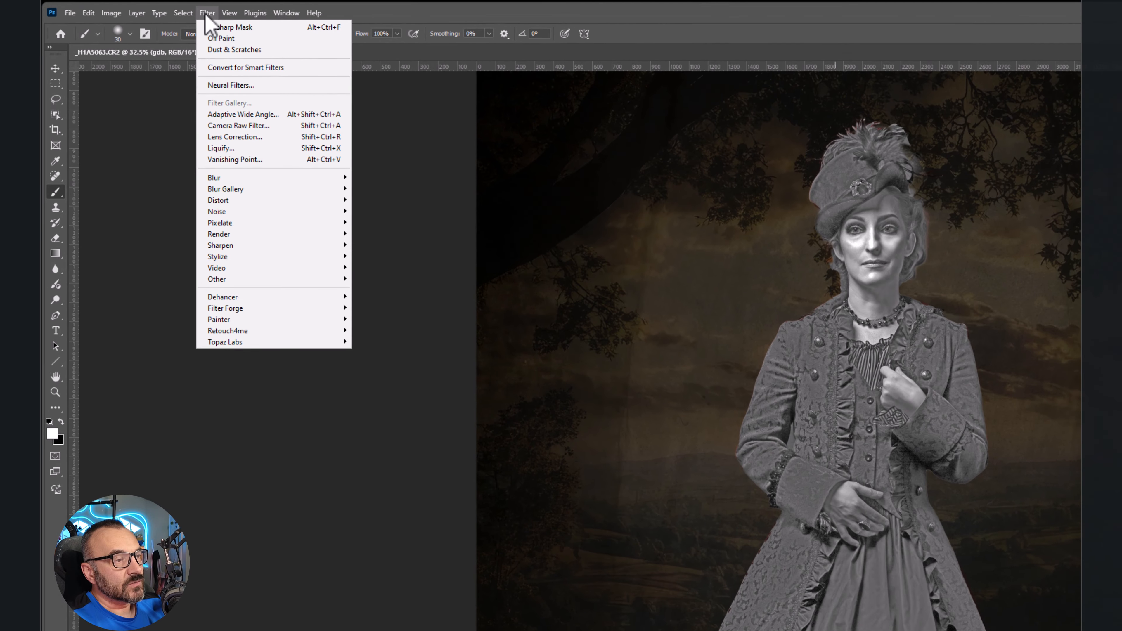
left_click(388, 292)
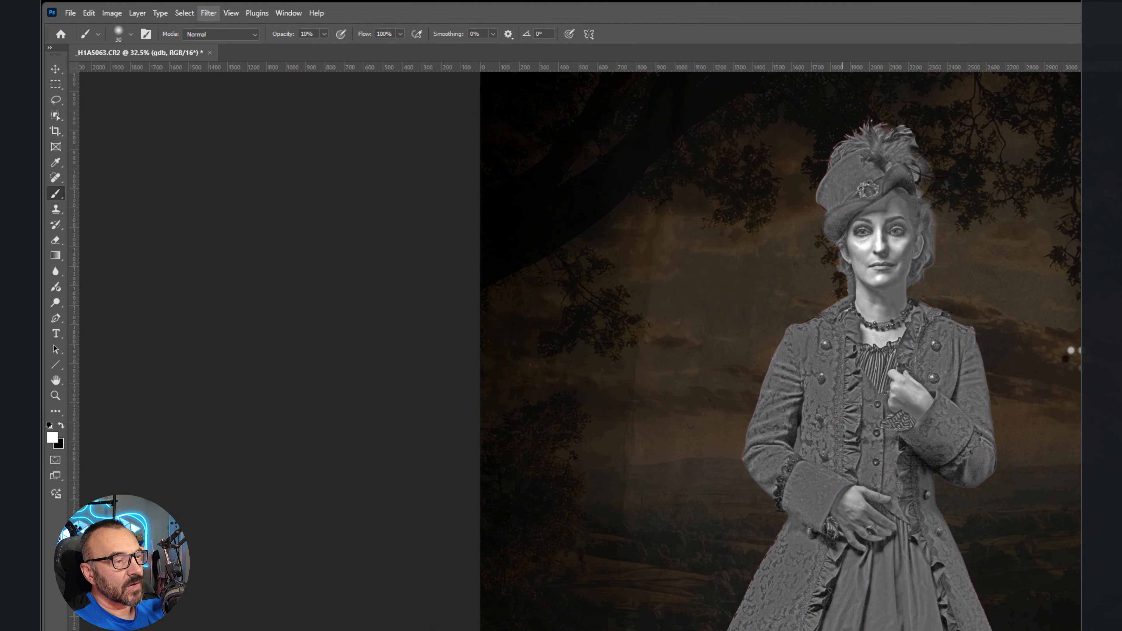
left_click(913, 213)
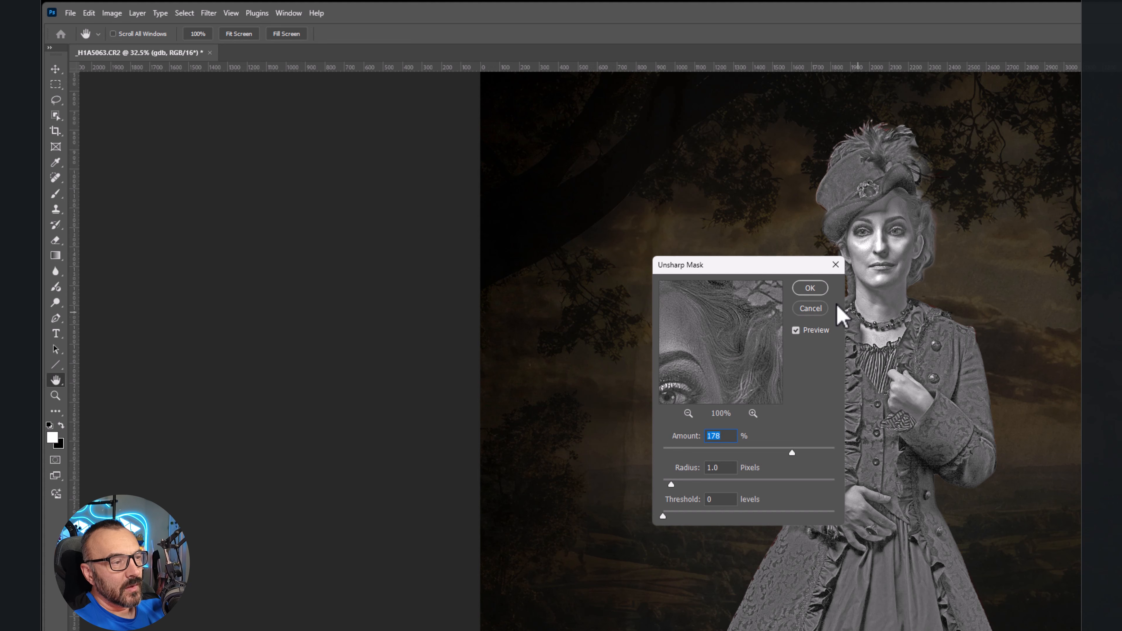
left_click(821, 289)
Set the "gdb" layer's blend mode to Hard Light and compare the image with the layer hidden and shown.
key("b")
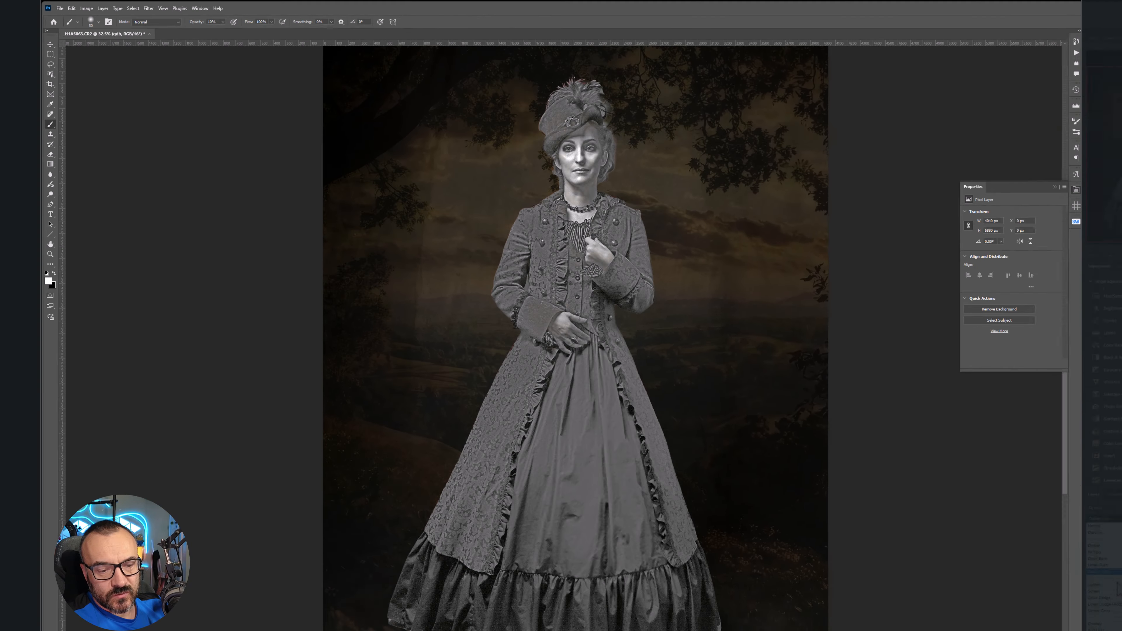
left_click(979, 455)
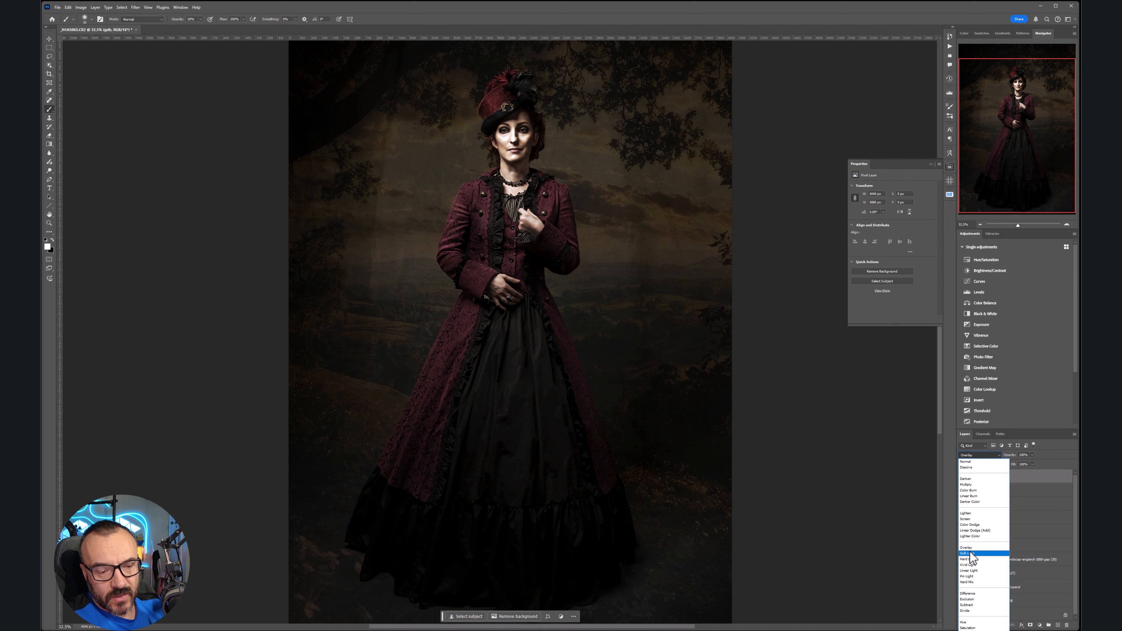
left_click(968, 556)
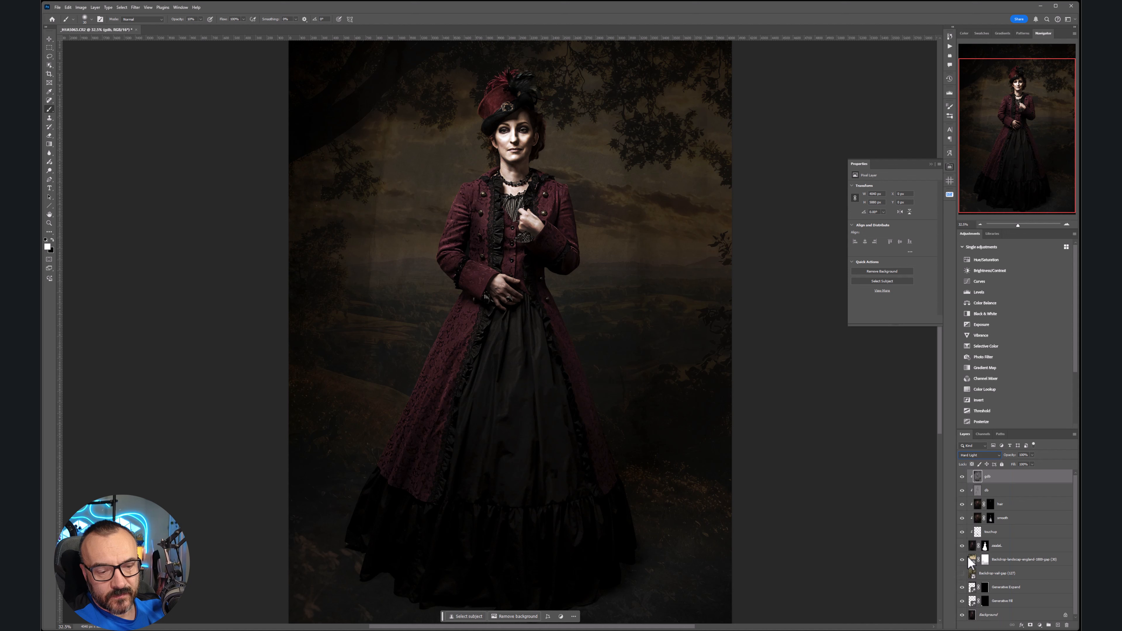
left_click(963, 480)
left_click(962, 481)
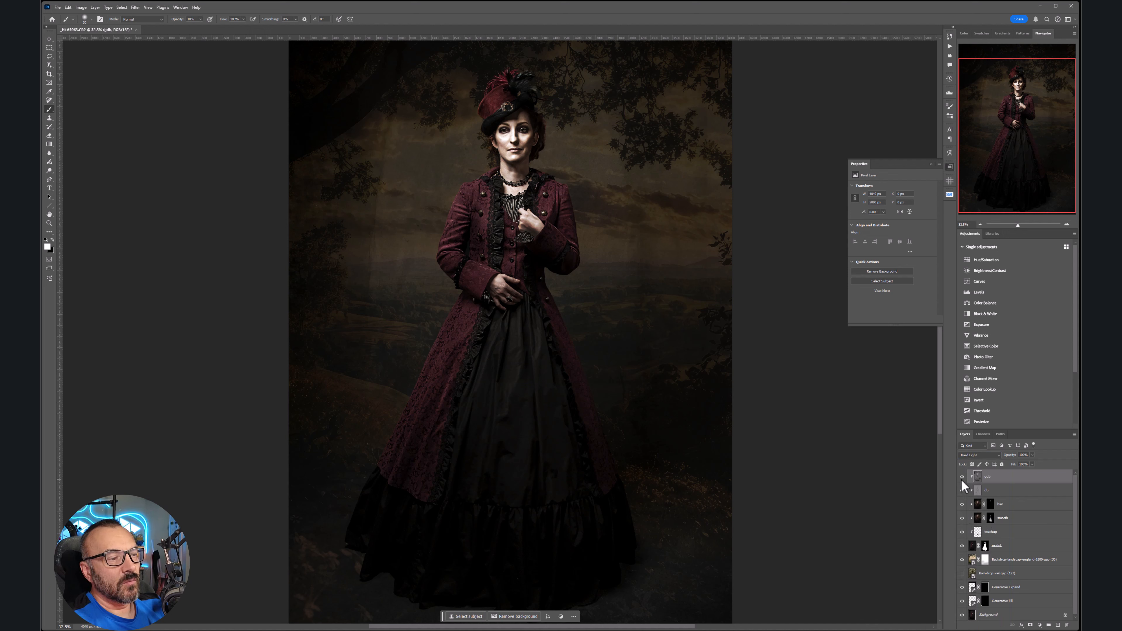
left_click(963, 477)
left_click(962, 477)
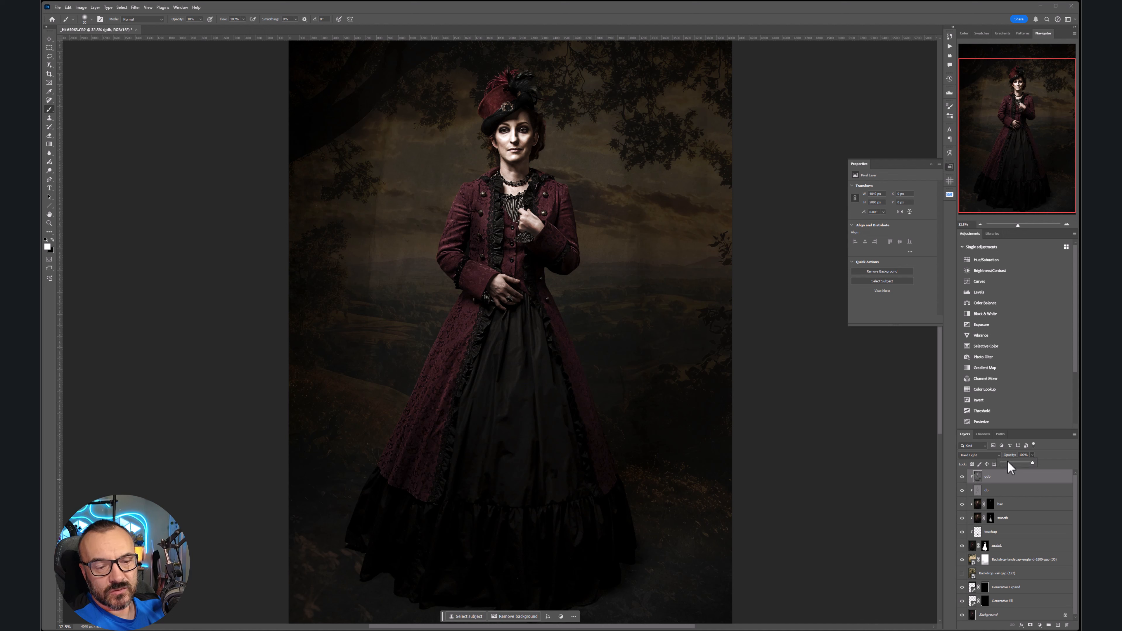
Lower the "gdb" layer's opacity to a subtle strength and compare the image with the layer hidden and shown.
left_click(1008, 463)
left_click_drag(1012, 463, 1010, 463)
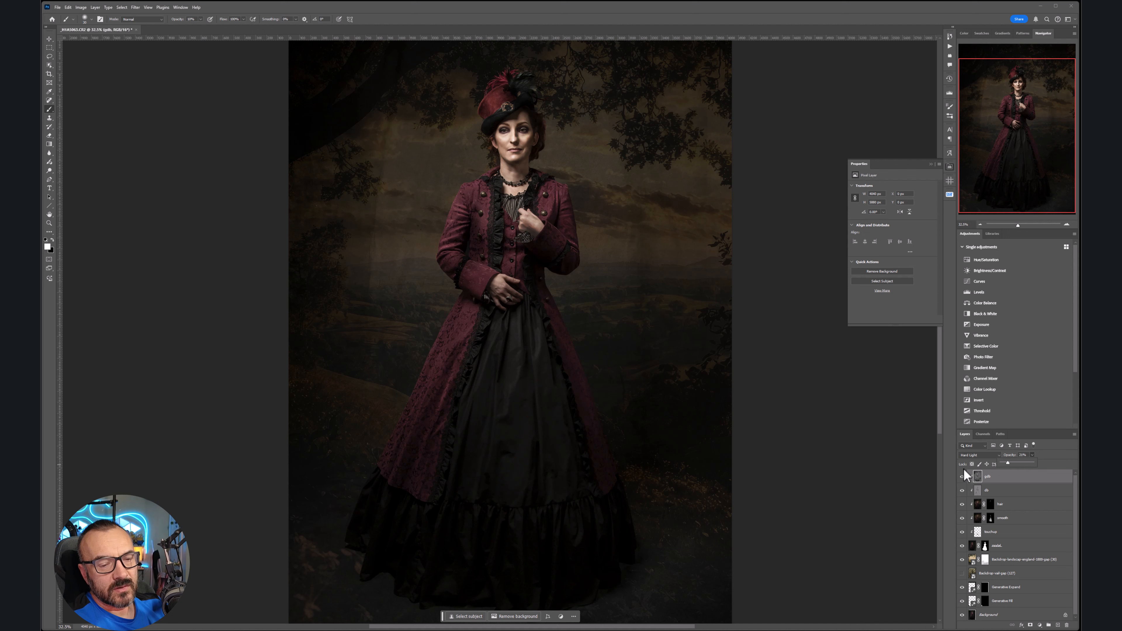
left_click(962, 476)
left_click(962, 477)
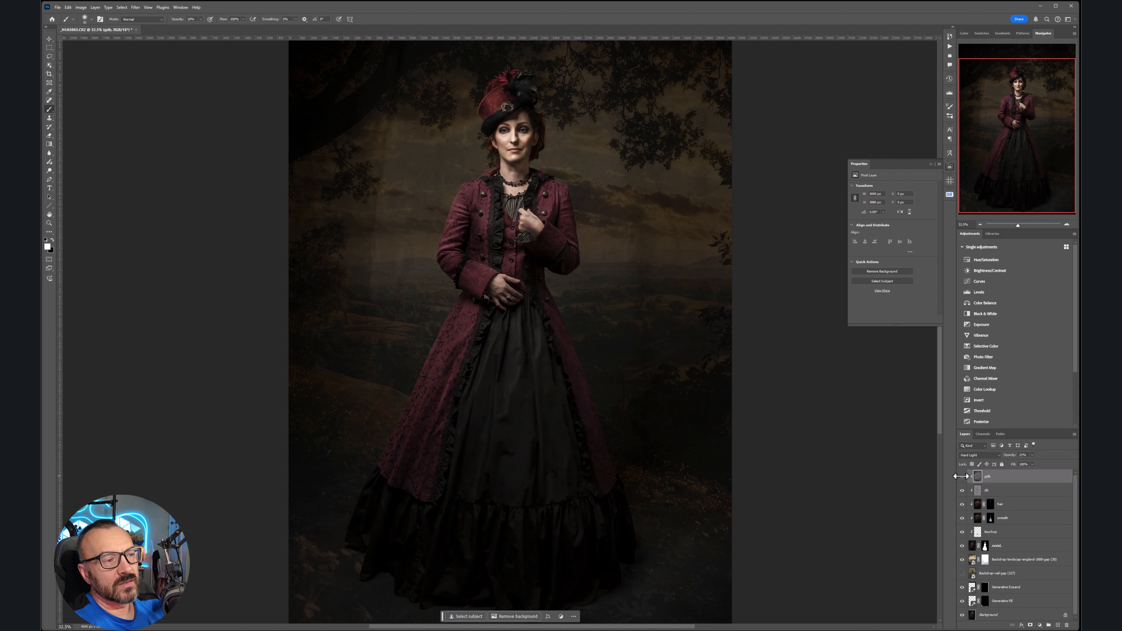
left_click(962, 476)
left_click(962, 477)
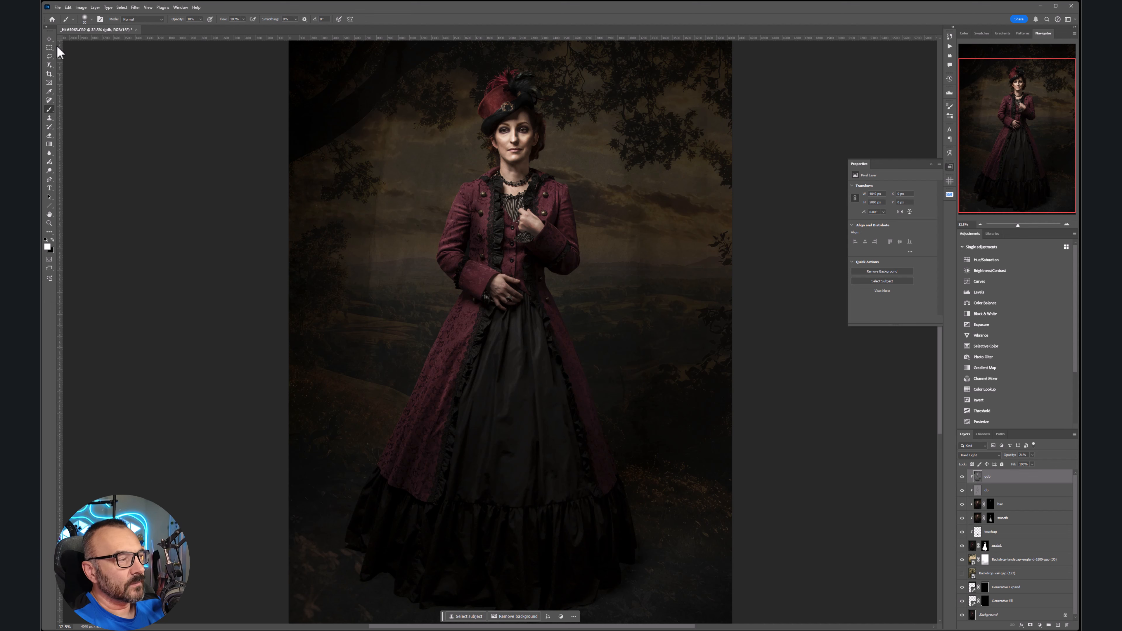
Add a new layer named "db" directly above the visible landscape backdrop layer and below the model layer.
left_click(50, 39)
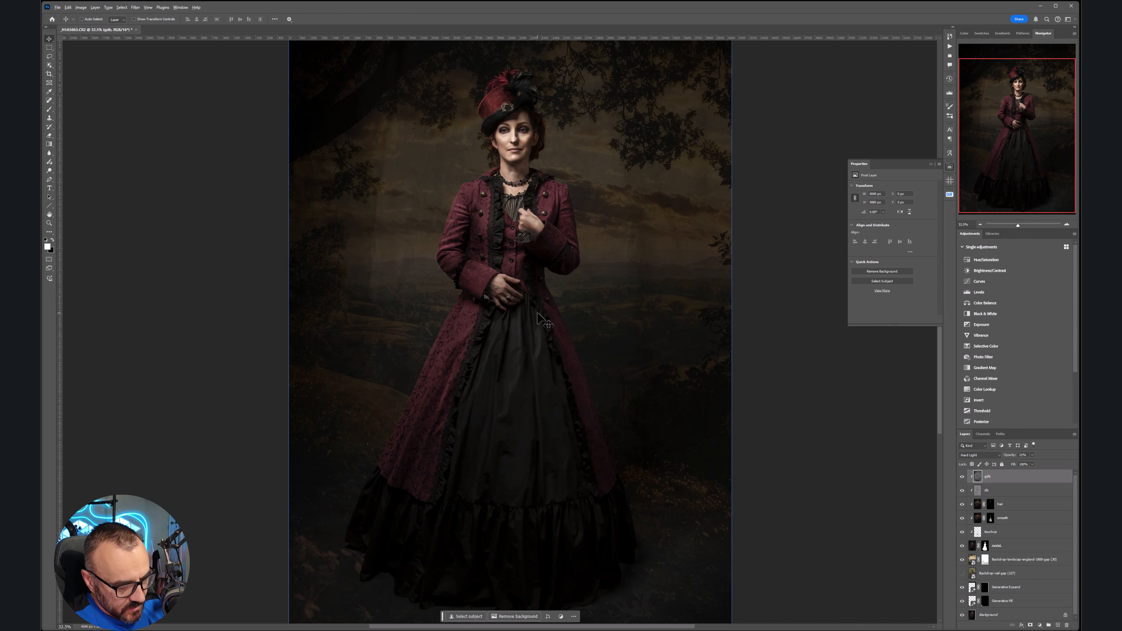
scroll(538, 317, "down", 3)
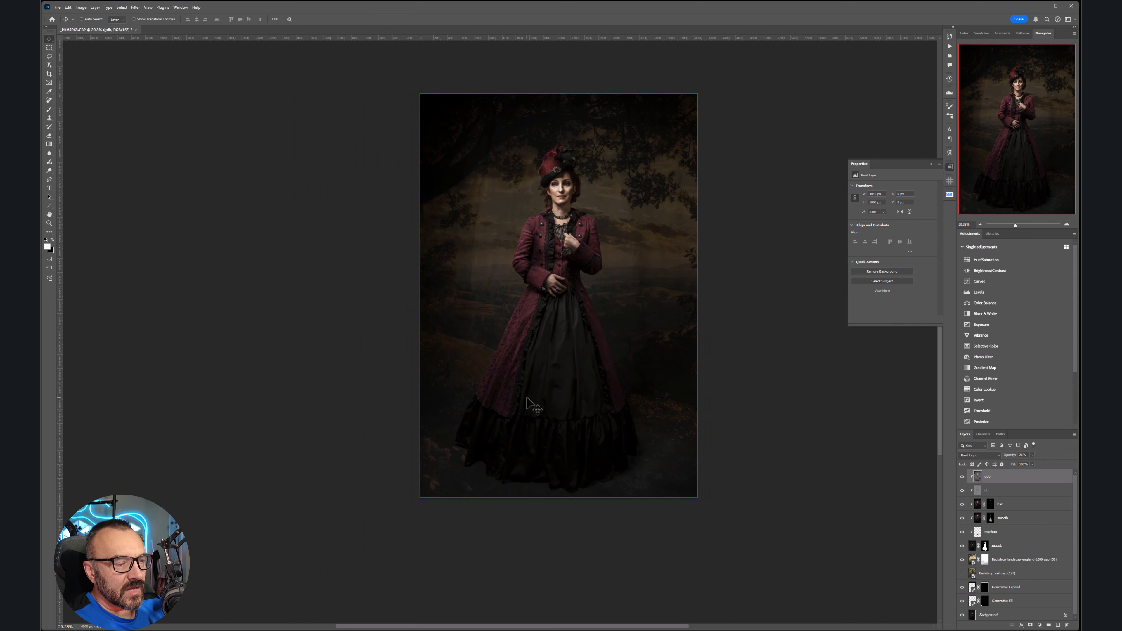
left_click(425, 424)
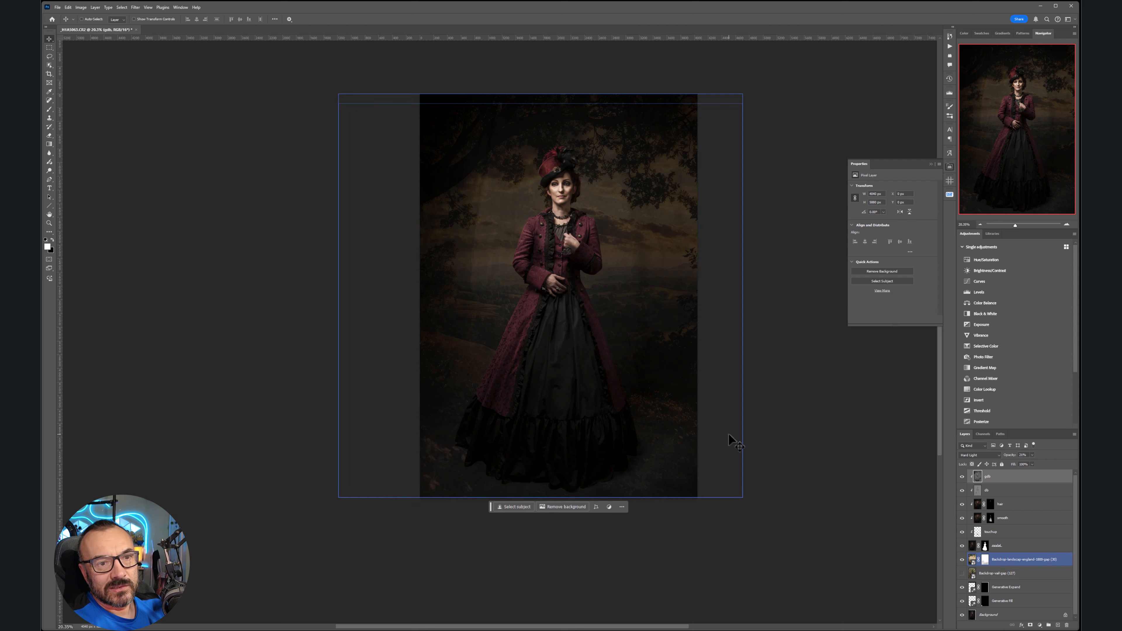
left_click(1045, 562)
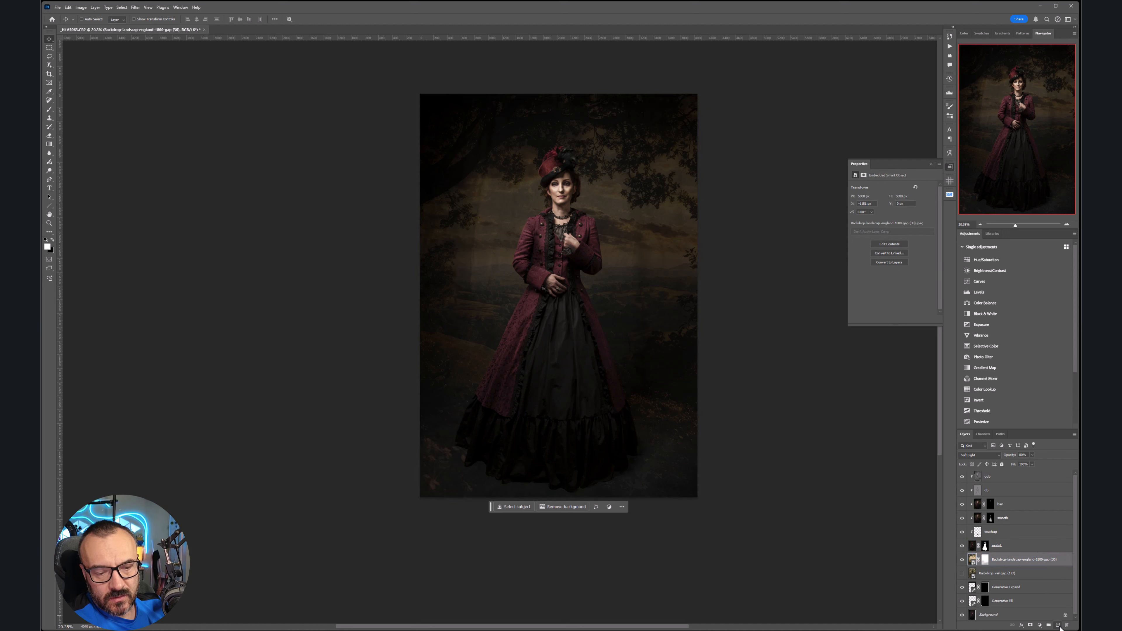
left_click(1059, 626)
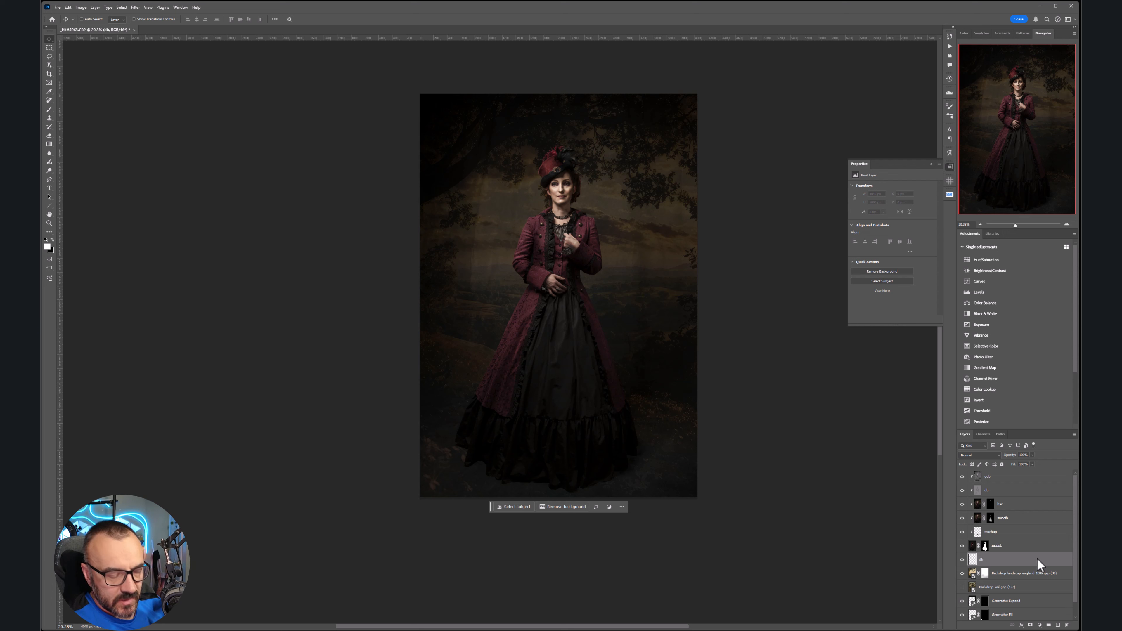
Fill the backdrop's "db" layer with 50% gray and set its blend mode to Soft Light.
key("shift+F5")
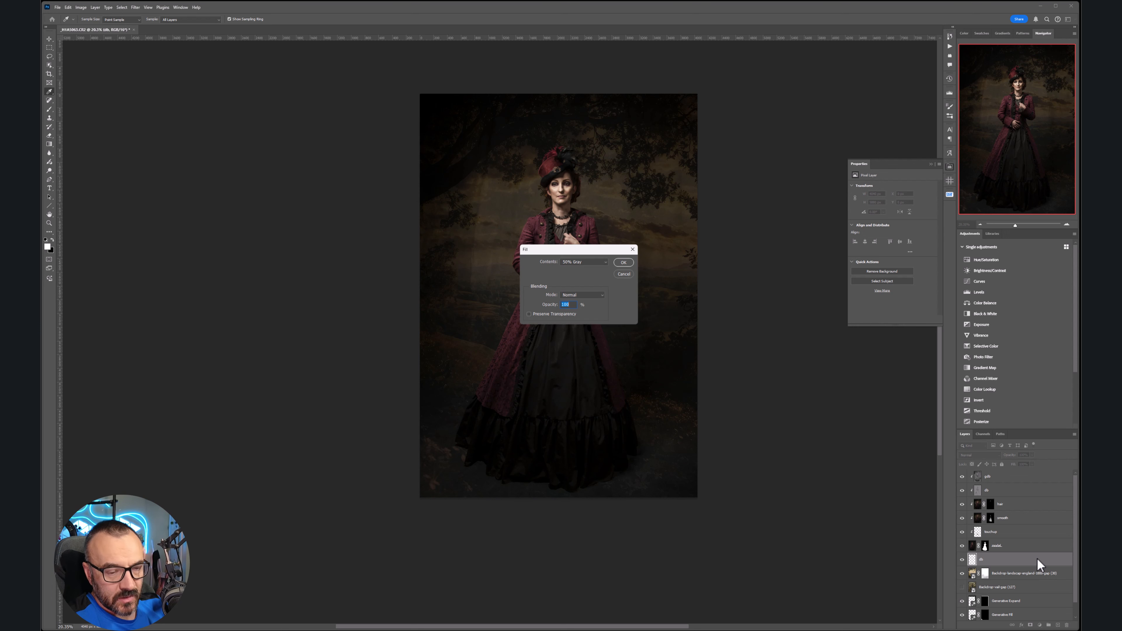
left_click(623, 263)
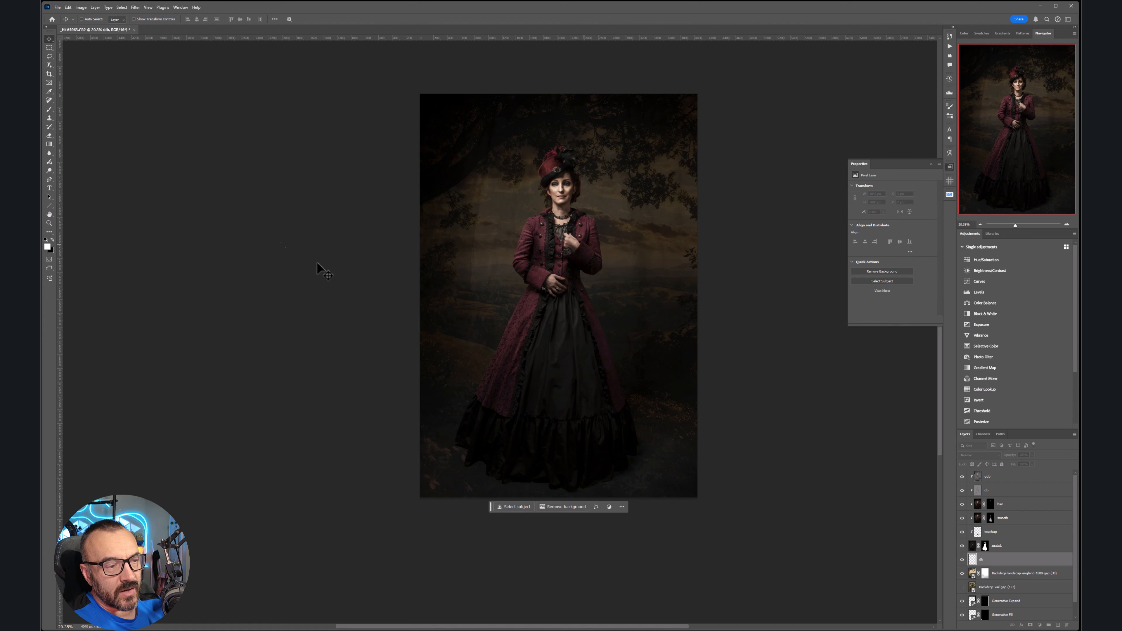
key("v")
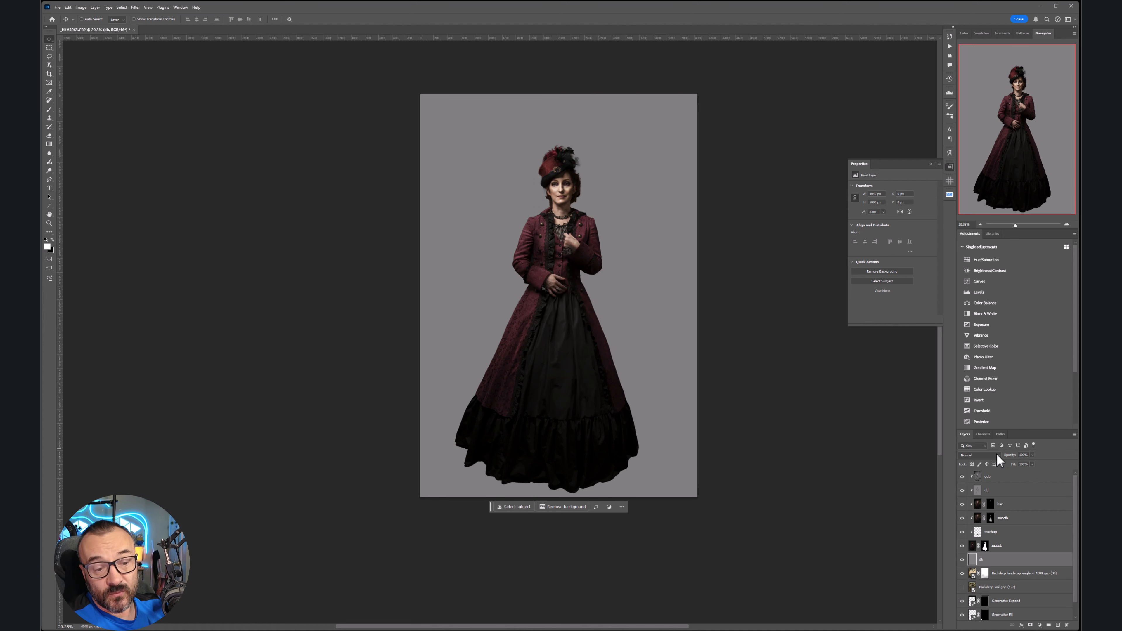
left_click(997, 455)
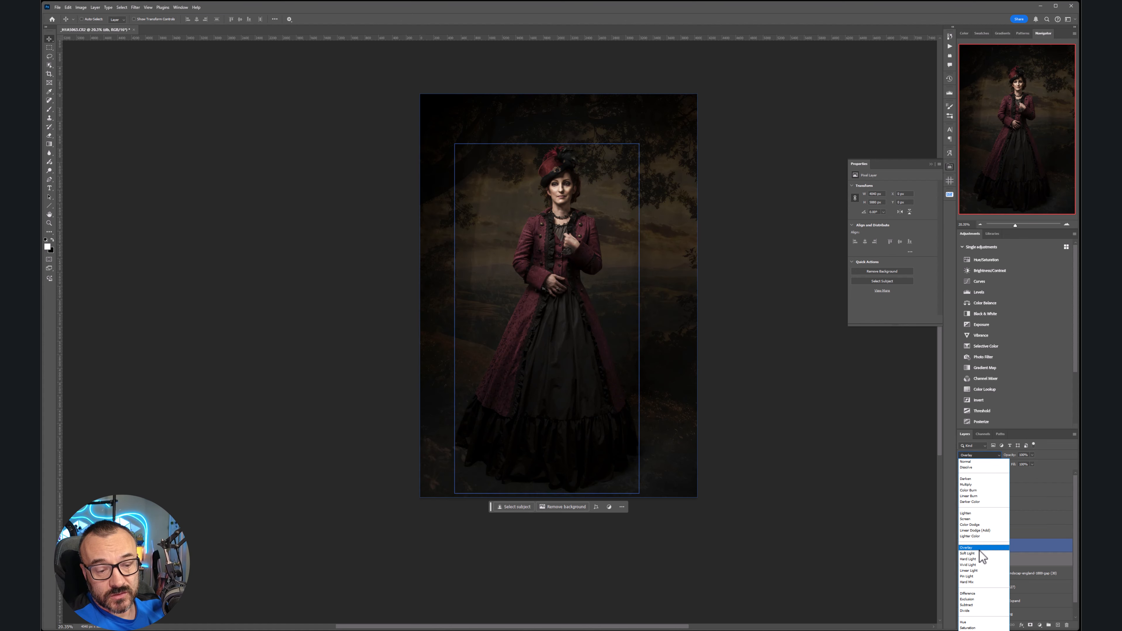
left_click(980, 553)
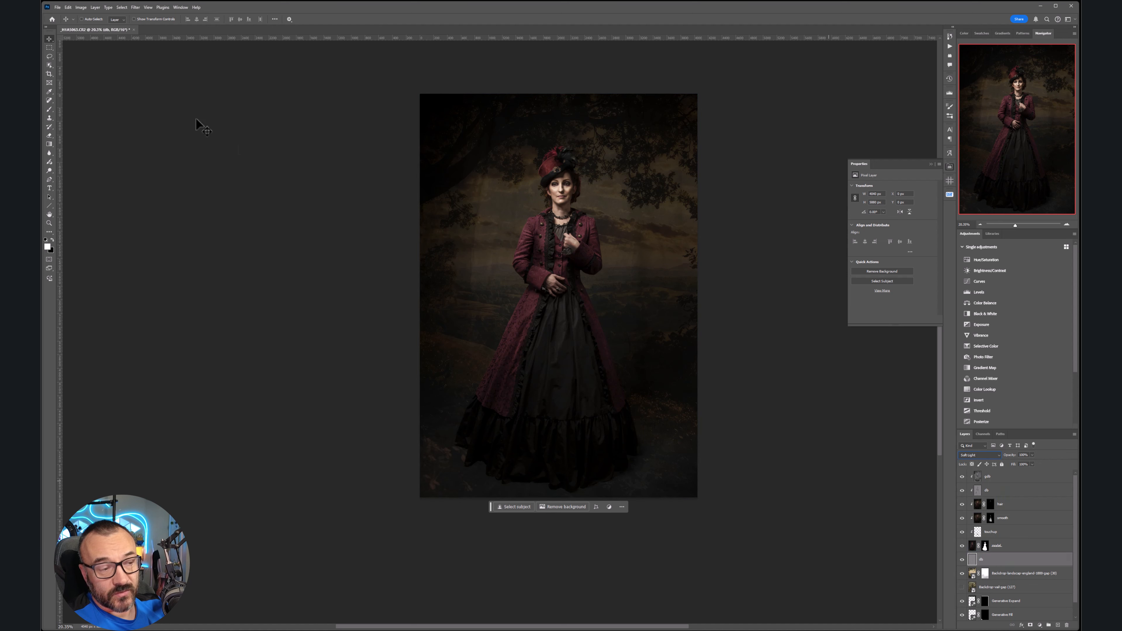
Darken the lower part and edges of the backdrop by painting black on the "db" layer with a greatly enlarged brush.
left_click(49, 109)
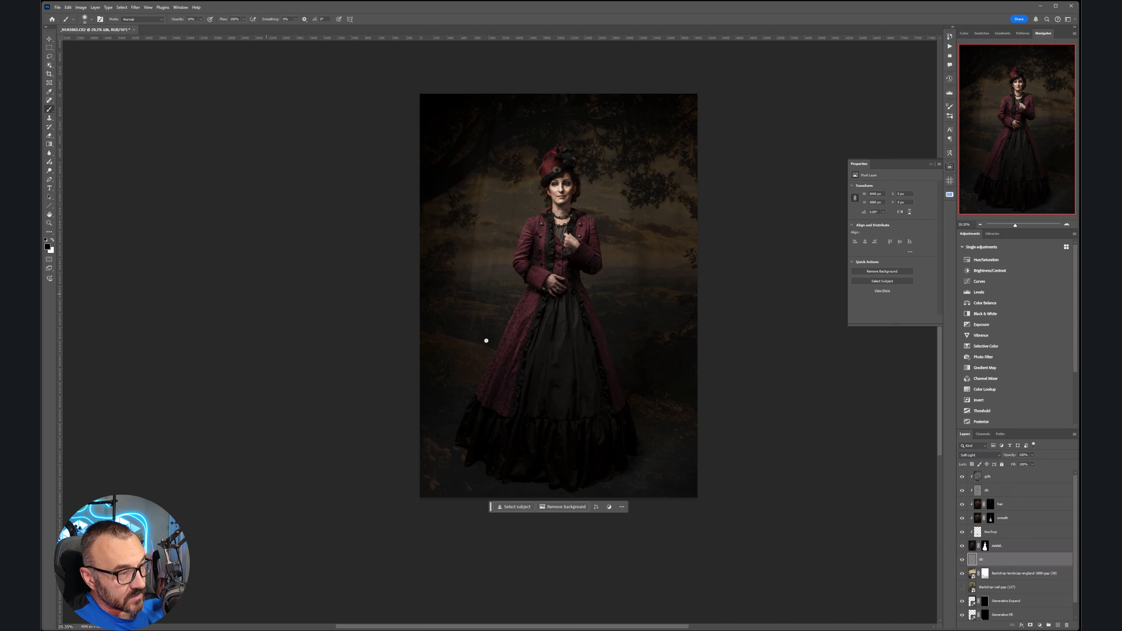
key("bracketright")
key("bracketright")
key("bracketright")
key("bracketright")
key("bracketright")
key("bracketright")
key("bracketright")
key("bracketright")
key("bracketright")
key("bracketright")
key("bracketright")
key("bracketright")
key("bracketright")
key("bracketright")
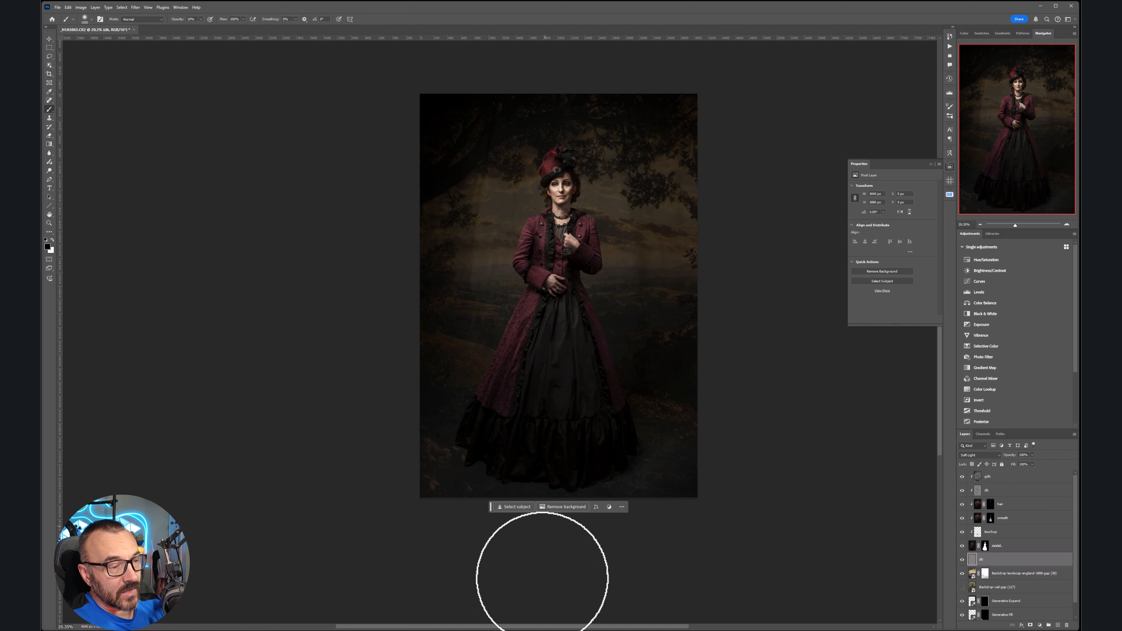
mouse_move(518, 478)
left_mouse_down()
mouse_move(484, 451)
mouse_move(425, 459)
mouse_move(490, 488)
mouse_move(591, 490)
mouse_move(662, 456)
mouse_move(744, 464)
mouse_move(572, 506)
mouse_move(723, 459)
mouse_move(358, 492)
mouse_move(491, 466)
mouse_move(672, 484)
mouse_move(383, 451)
mouse_move(405, 466)
mouse_move(451, 392)
mouse_move(499, 415)
left_mouse_up()
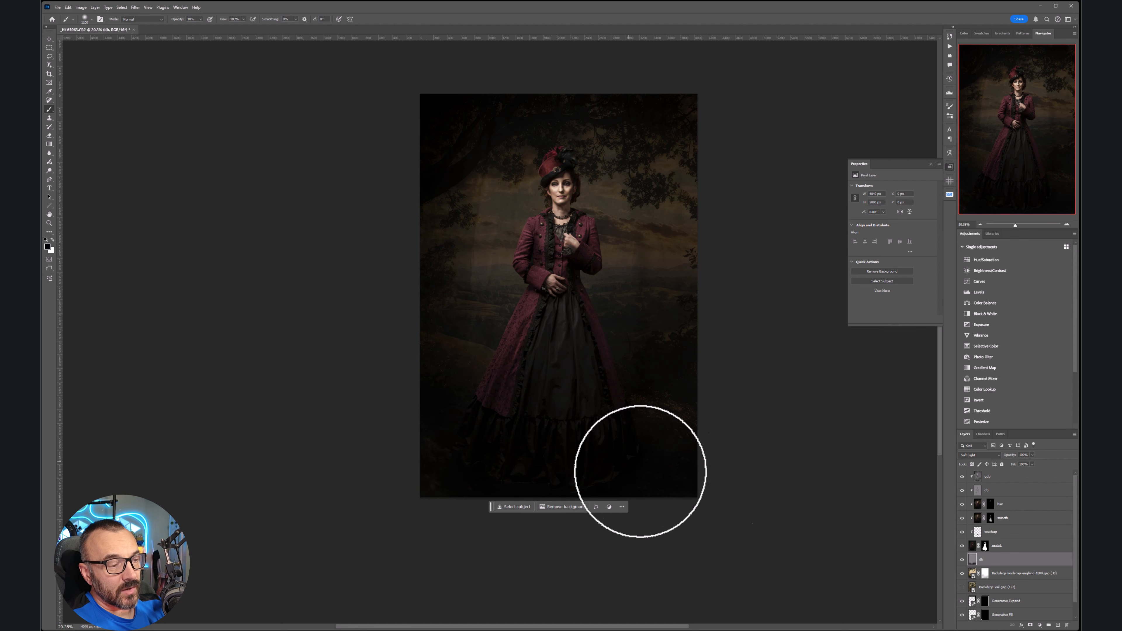
Brighten the backdrop around the woman's head and upper body by painting white on the "db" layer, and restore black as the foreground colour.
key("x")
mouse_move(544, 170)
left_mouse_down()
mouse_move(592, 207)
mouse_move(610, 187)
mouse_move(608, 218)
mouse_move(616, 176)
mouse_move(609, 220)
mouse_move(566, 181)
mouse_move(593, 195)
mouse_move(547, 243)
mouse_move(634, 190)
mouse_move(573, 188)
mouse_move(661, 266)
left_mouse_up()
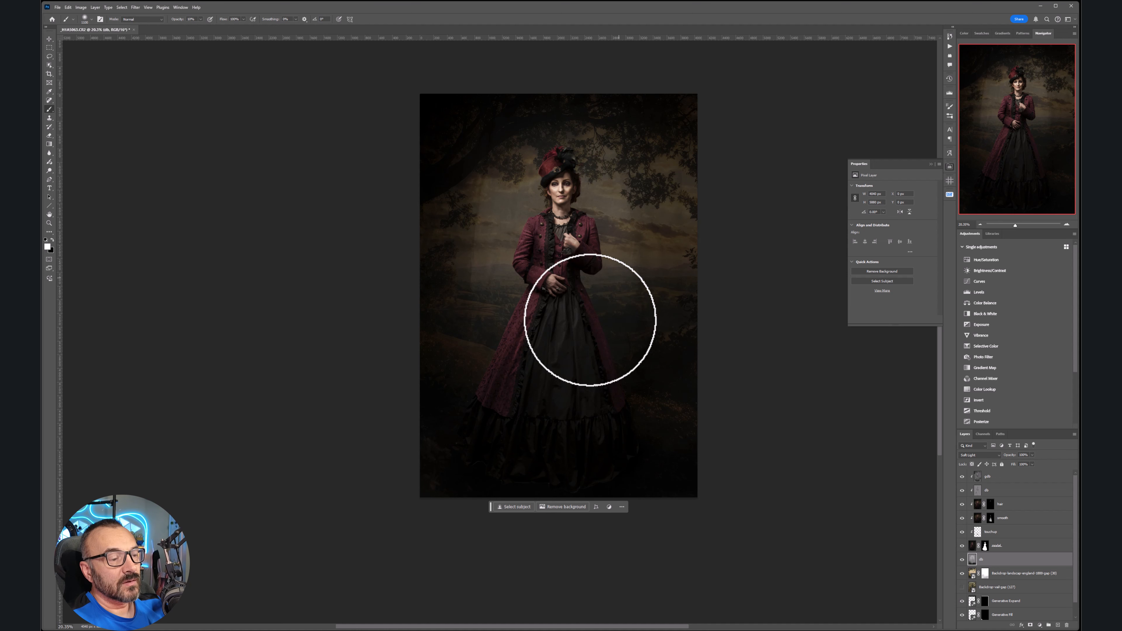
key("x")
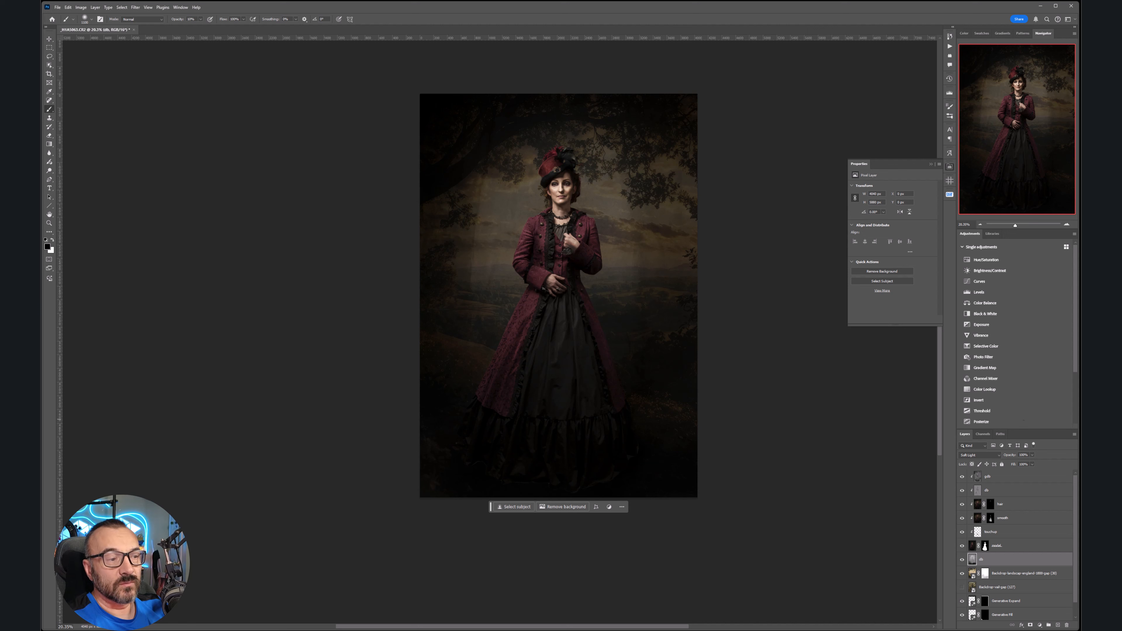
Reduce the "gdb" layer's opacity further to below 10% and review the whole composition.
left_click(1015, 478)
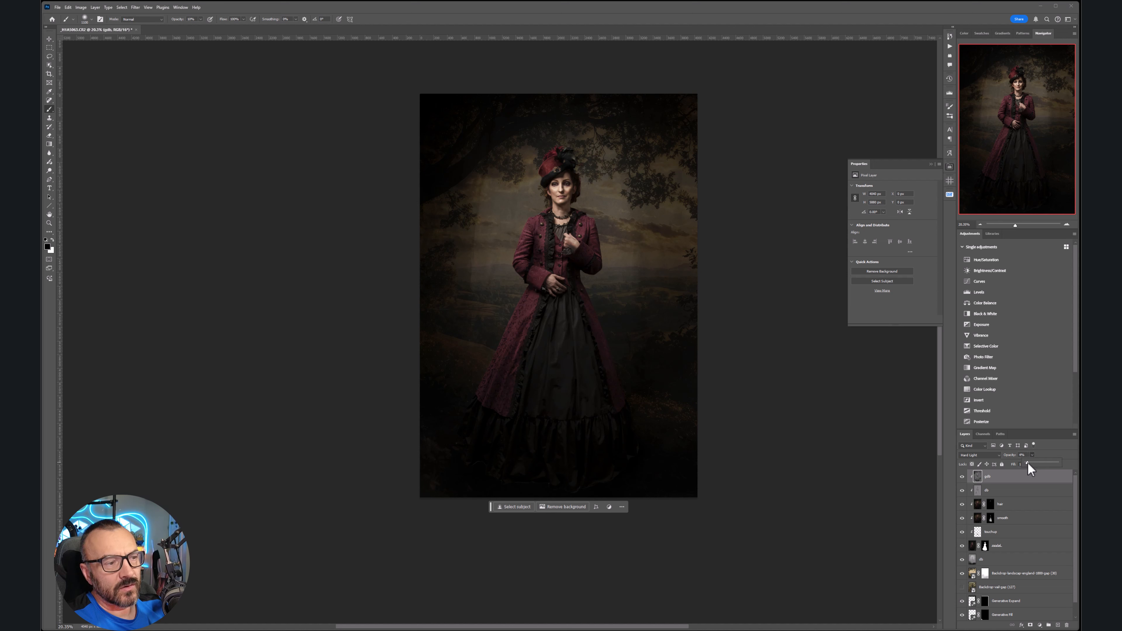
left_click(49, 39)
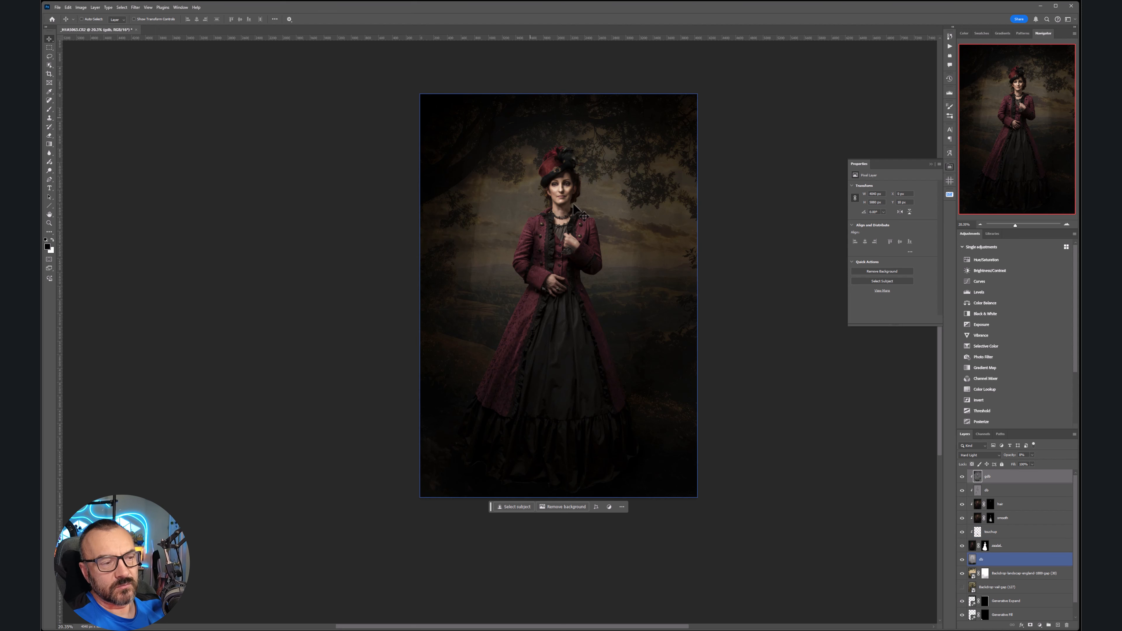
scroll(623, 287, "down", 3)
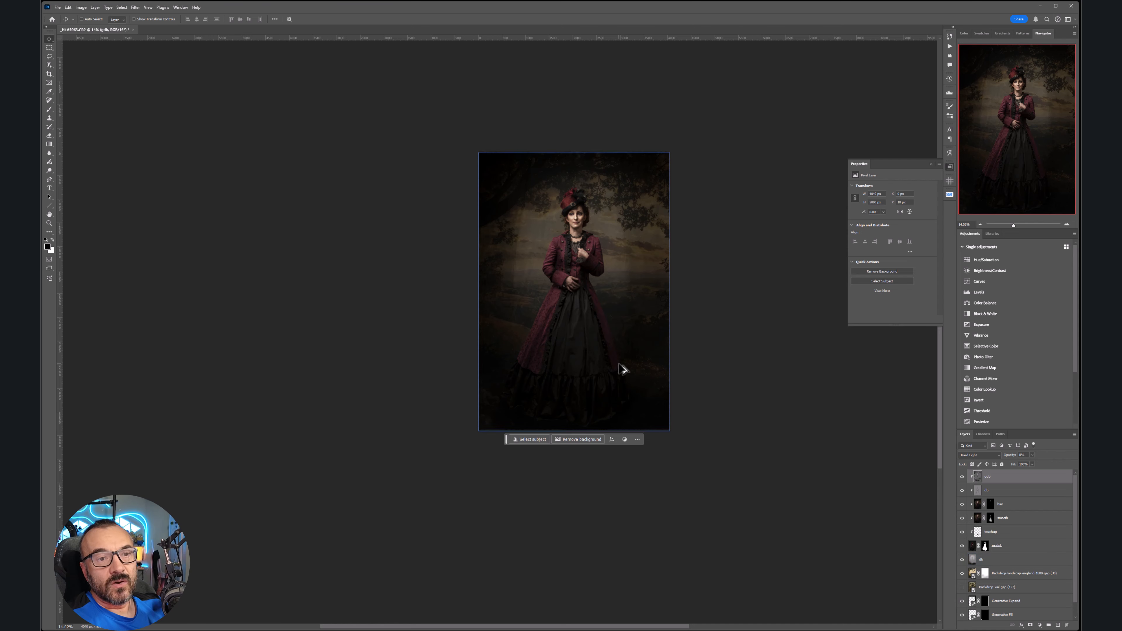
scroll(623, 369, "up", 2)
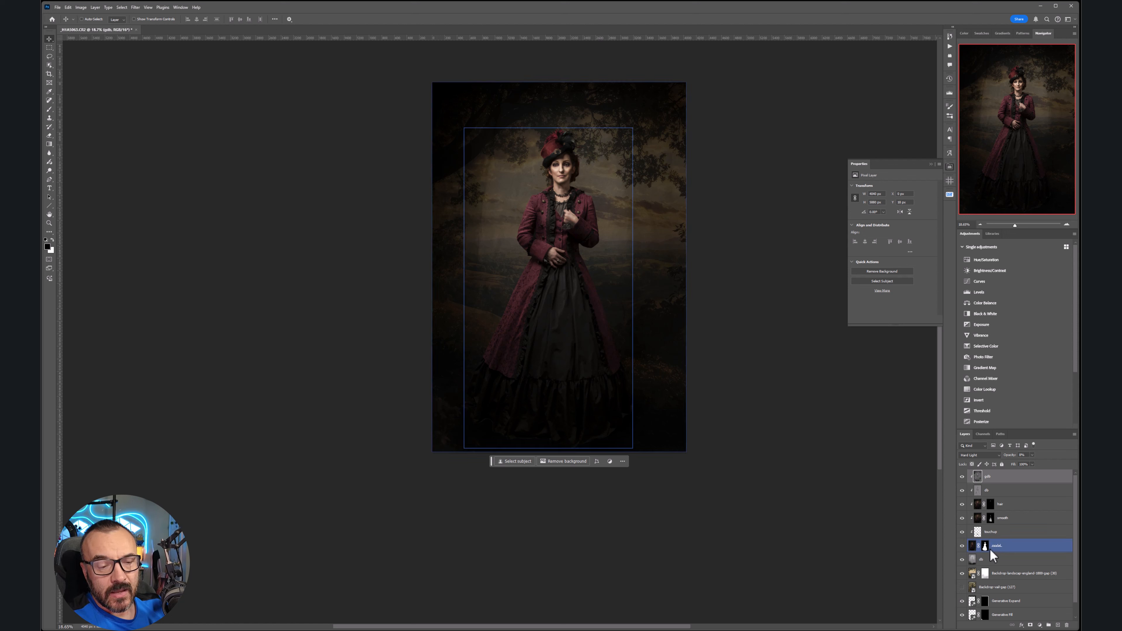
Add a new layer named "noise" at the top of the layer stack and fill it with 50% gray.
left_click(1058, 625)
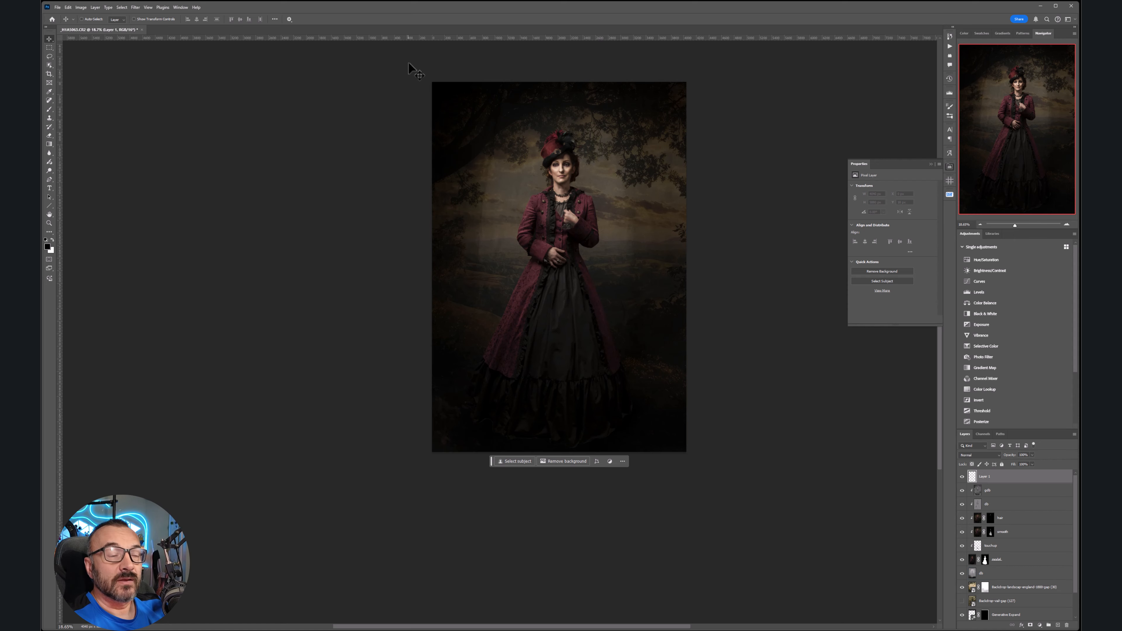
scroll(555, 152, "up", 15)
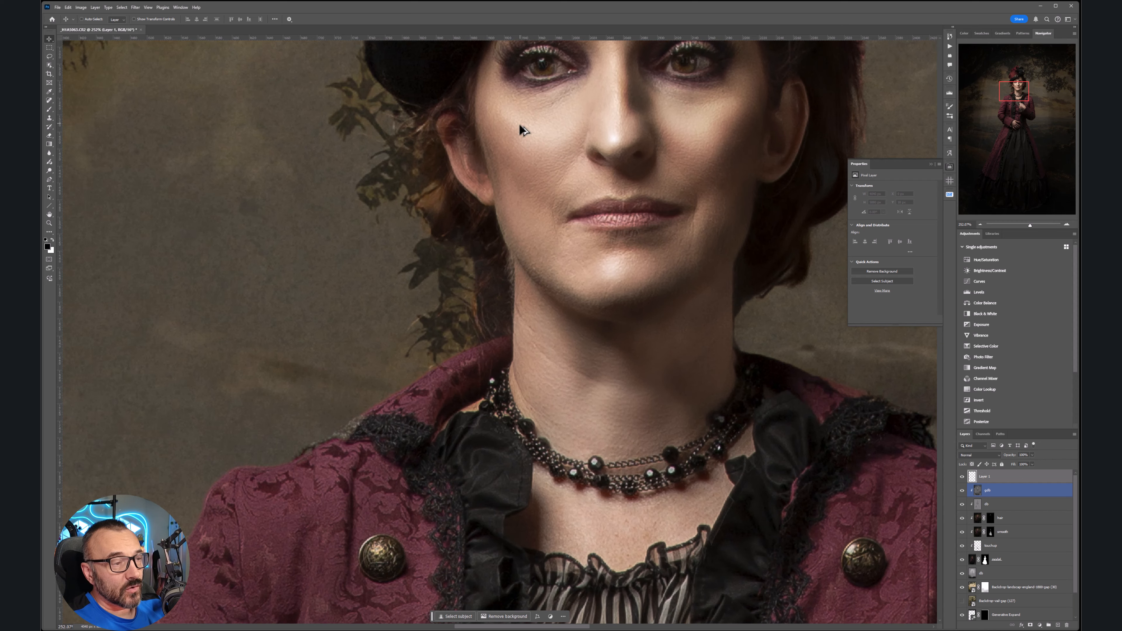
scroll(309, 255, "down", 3)
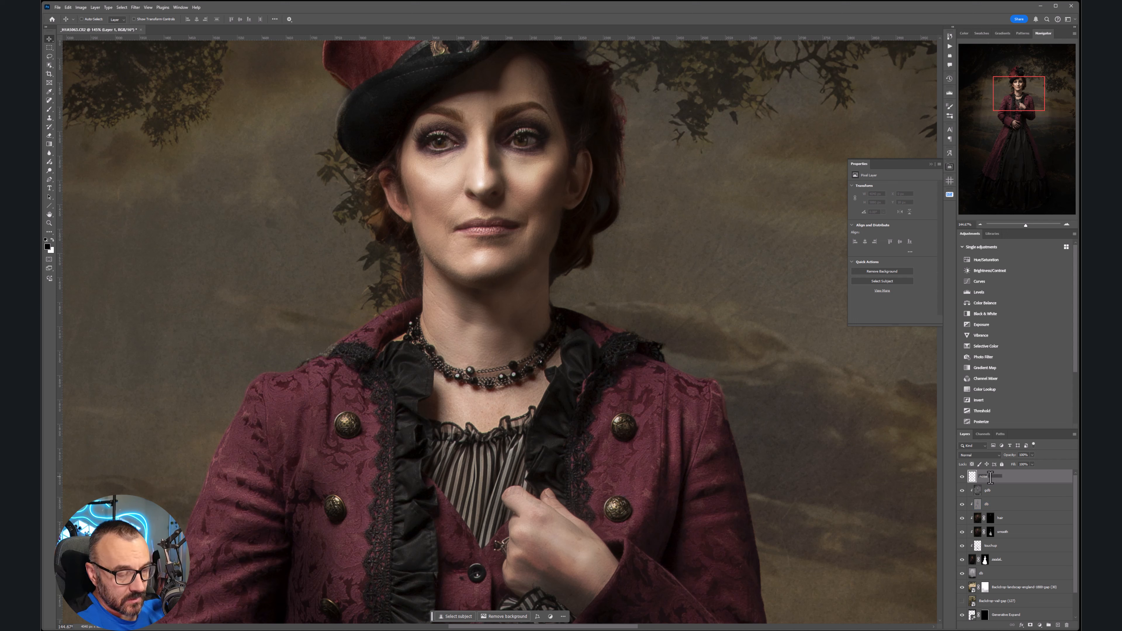
key("shift+F5")
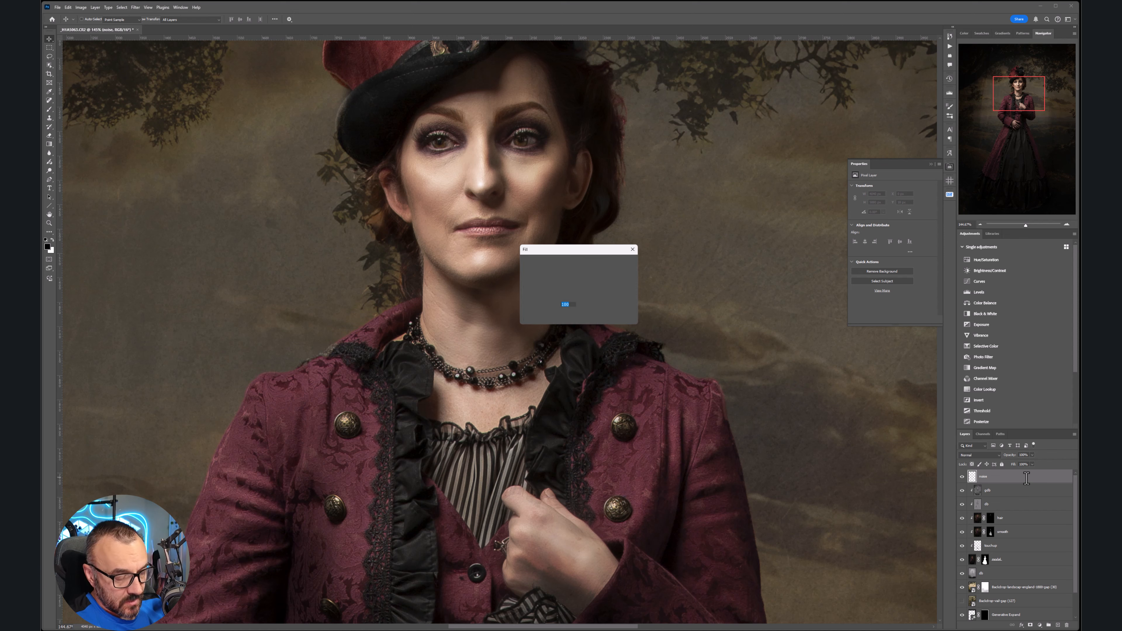
left_click(629, 264)
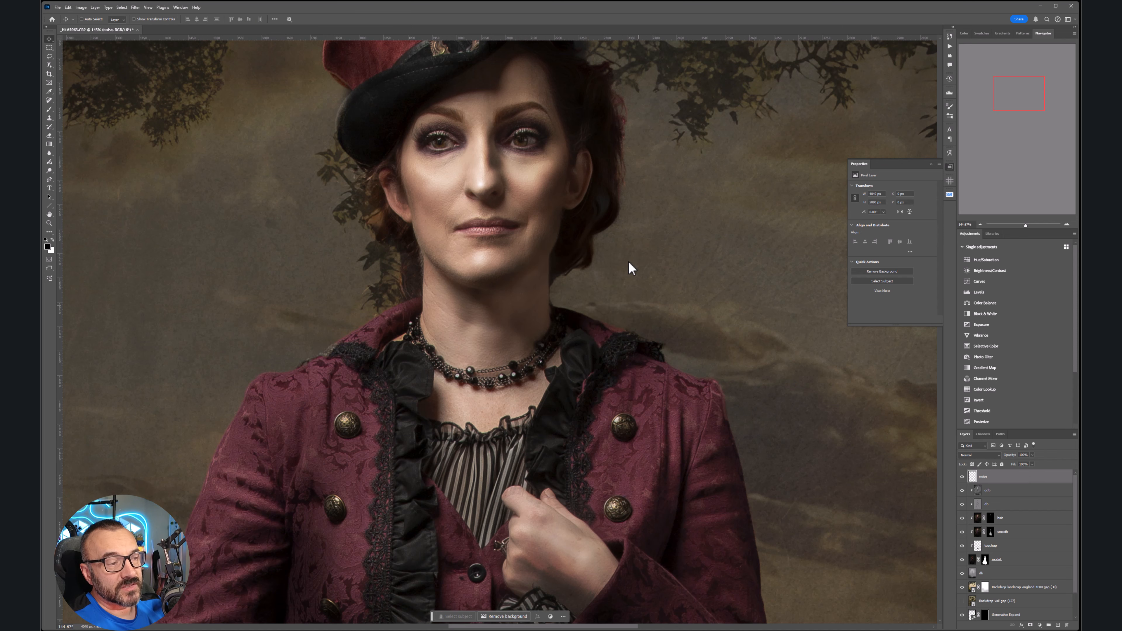
key("v")
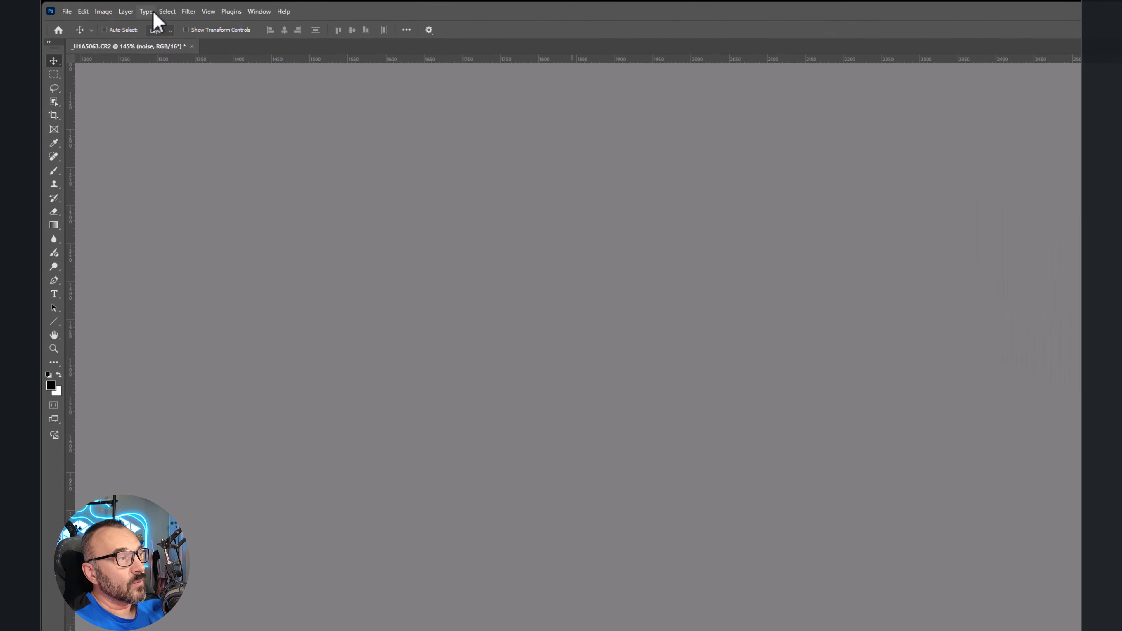
Apply the Add Noise filter to the gray "noise" layer with uniform distribution and monochromatic noise.
left_click(158, 9)
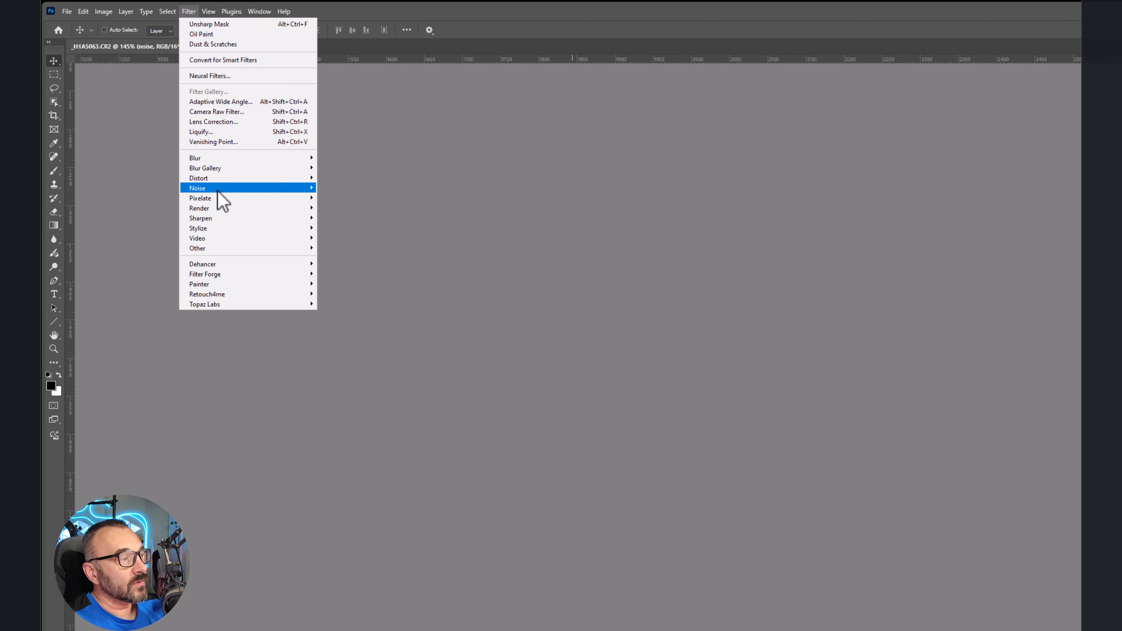
mouse_move(270, 190)
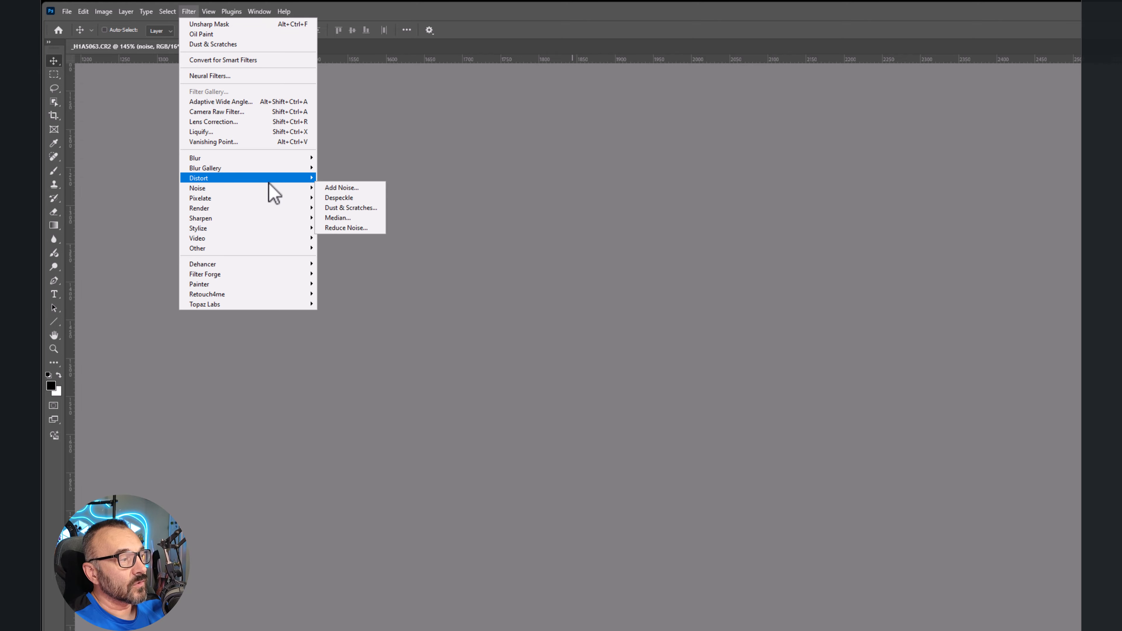
left_click(333, 189)
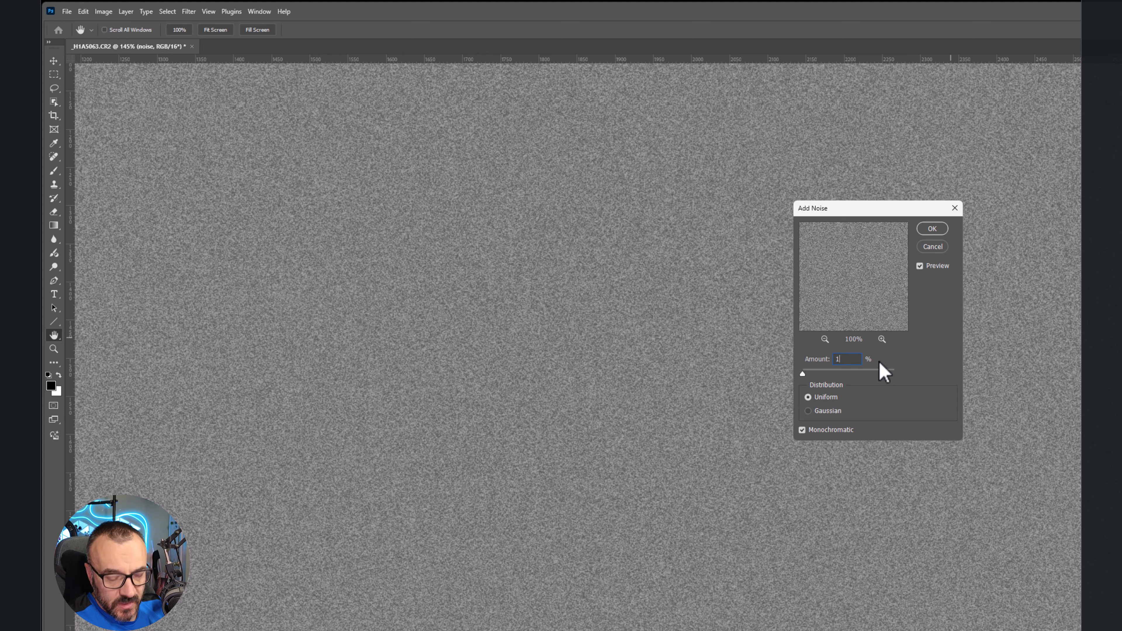
left_click(931, 230)
key("v")
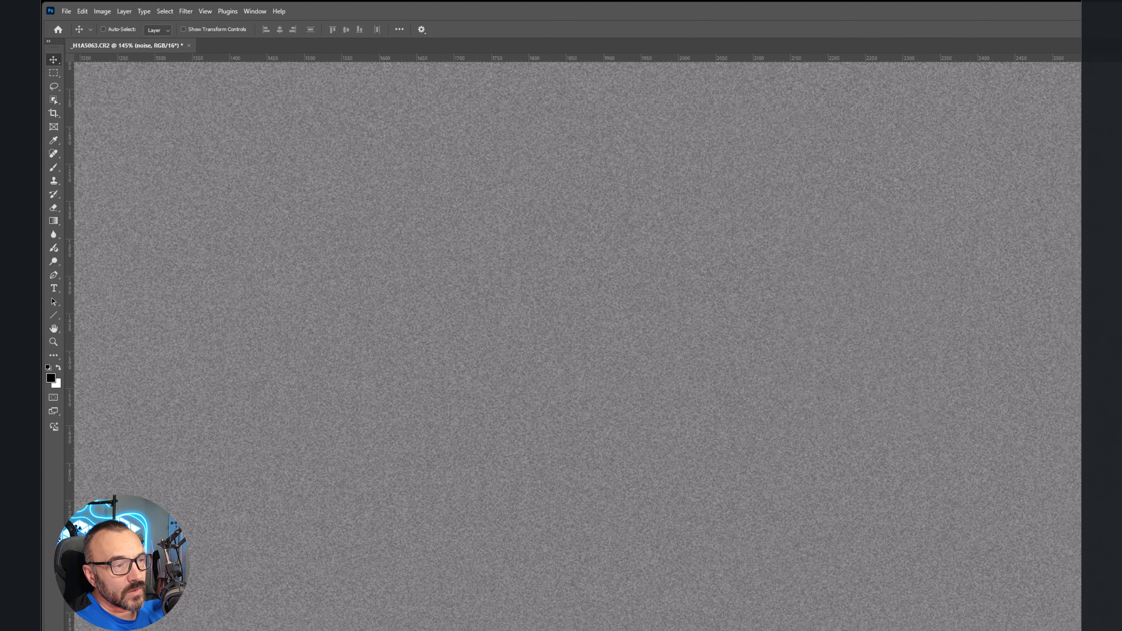
Blend the "noise" layer in Soft Light mode, reduce its opacity to roughly half, and review the whole composition.
left_click(988, 457)
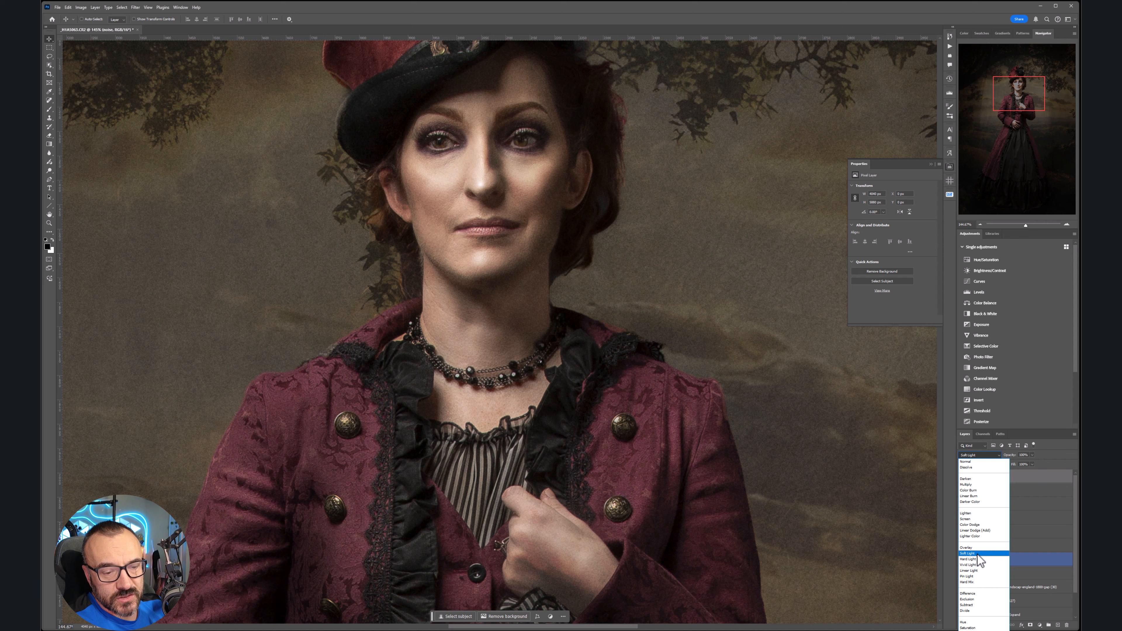
left_click(978, 554)
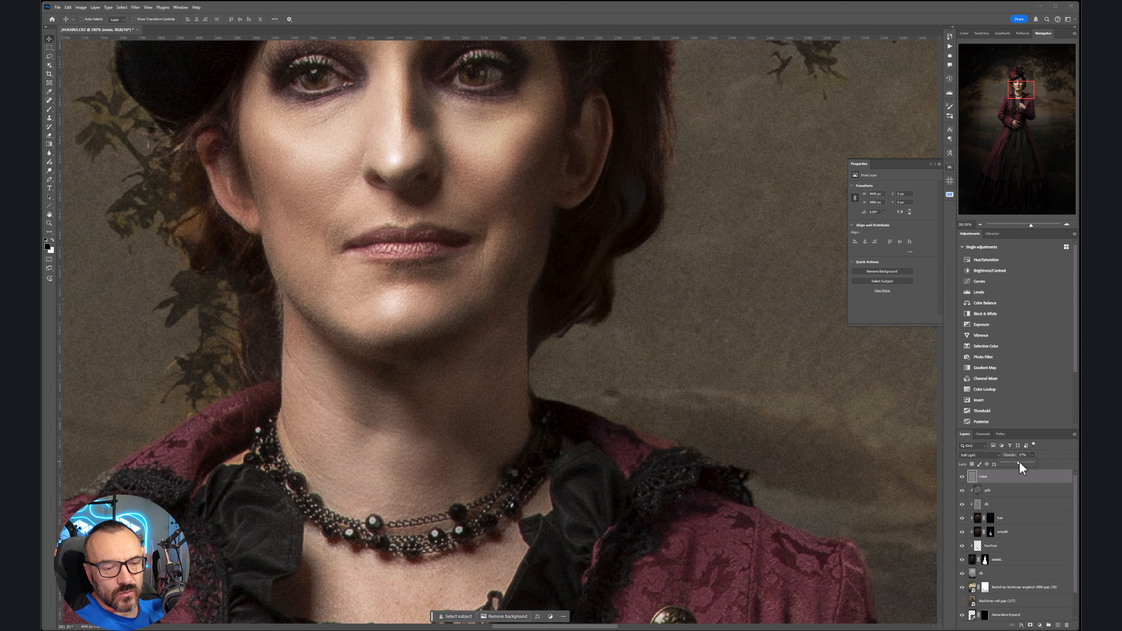
left_click_drag(1020, 463, 1015, 462)
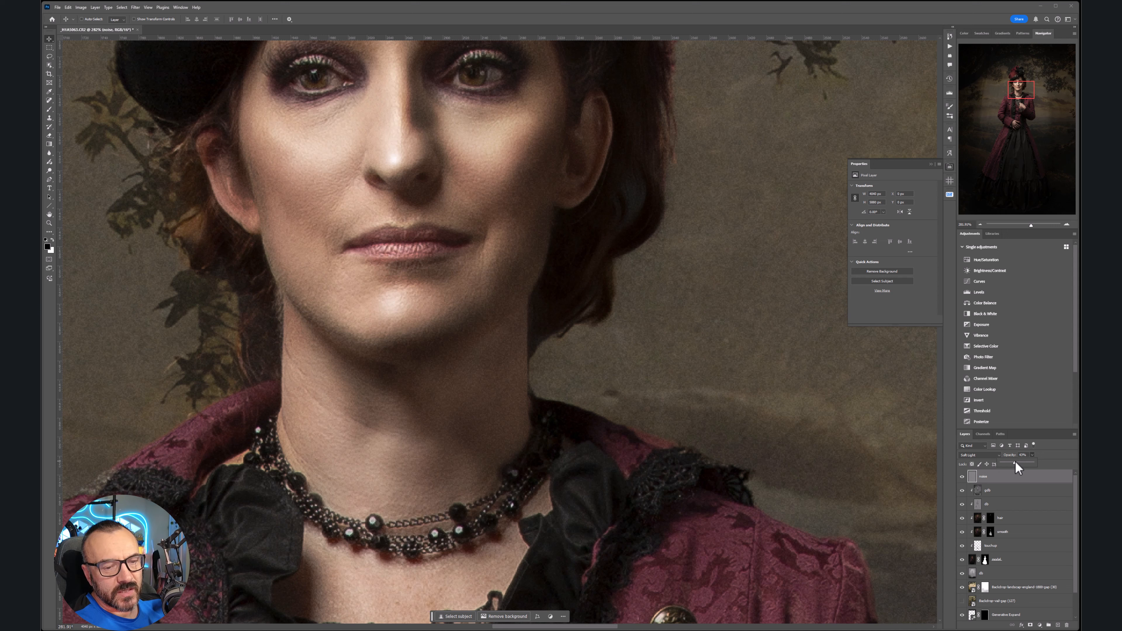
left_click(475, 356)
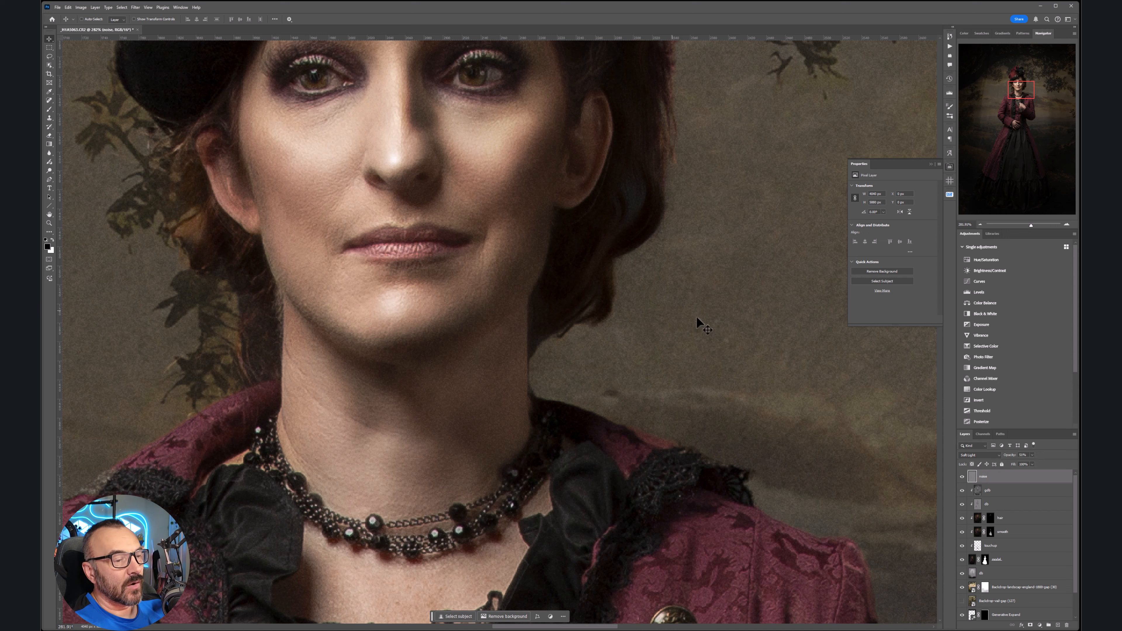
scroll(668, 344, "down", 5)
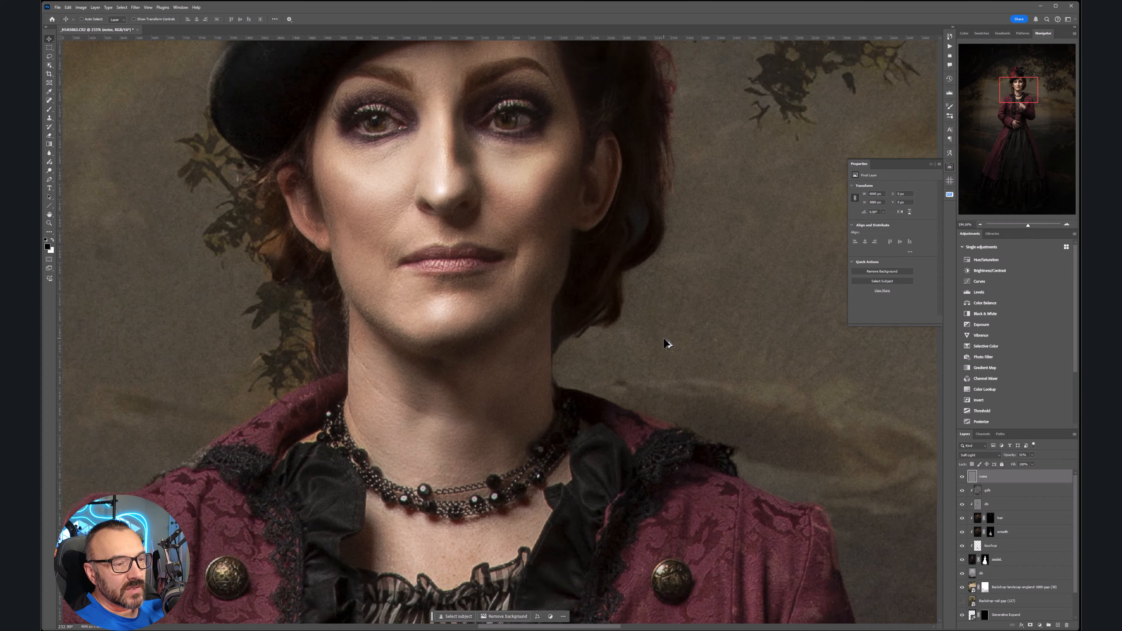
scroll(667, 344, "down", 6)
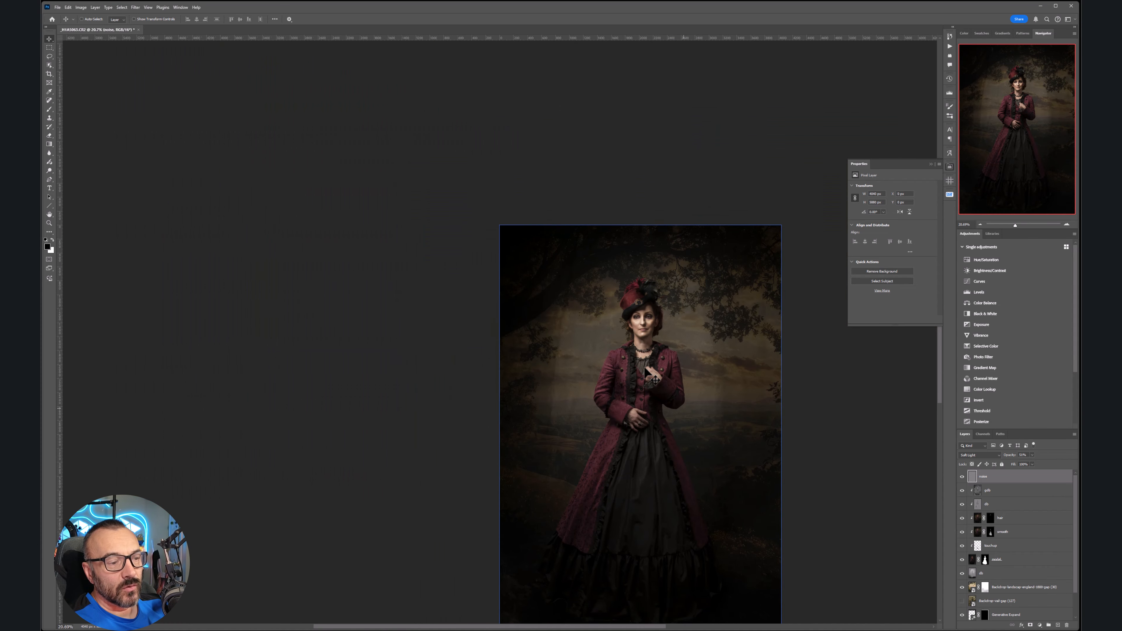
scroll(605, 320, "up", 1)
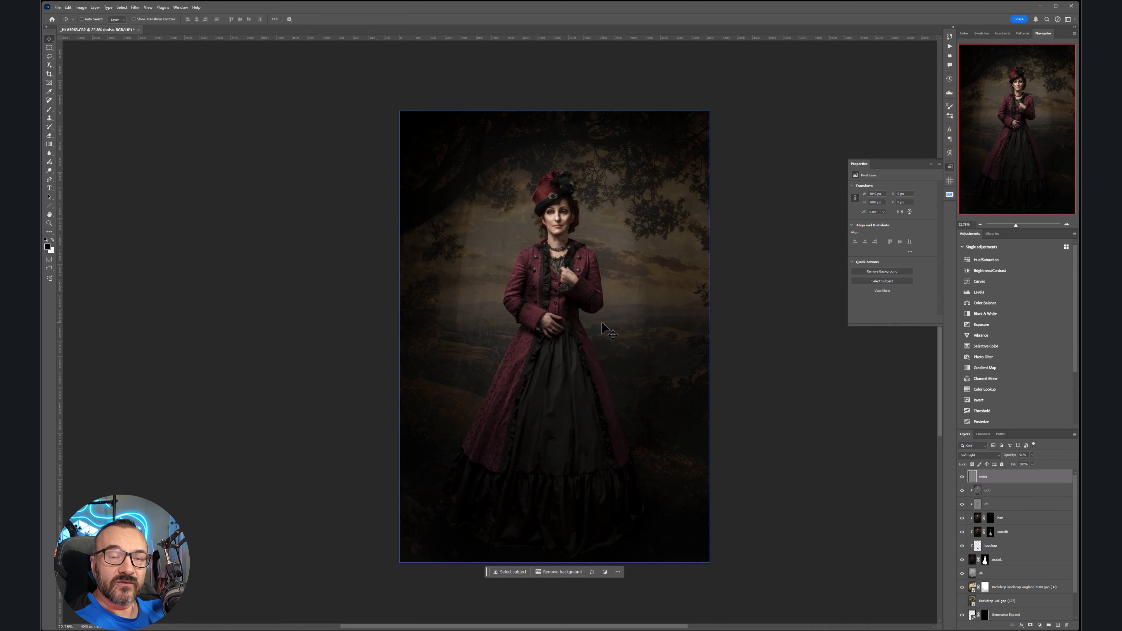
Add a Selective Color adjustment layer above the "noise" layer and lower Black slightly below zero for the Blacks to lift the shadows.
left_click(1036, 626)
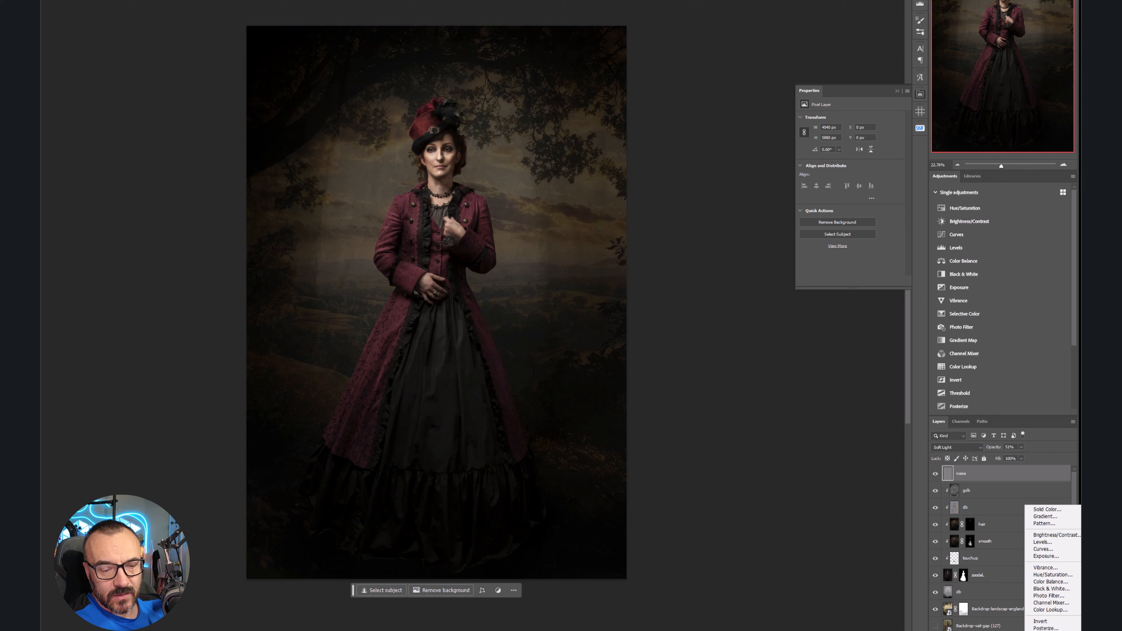
left_click(1048, 630)
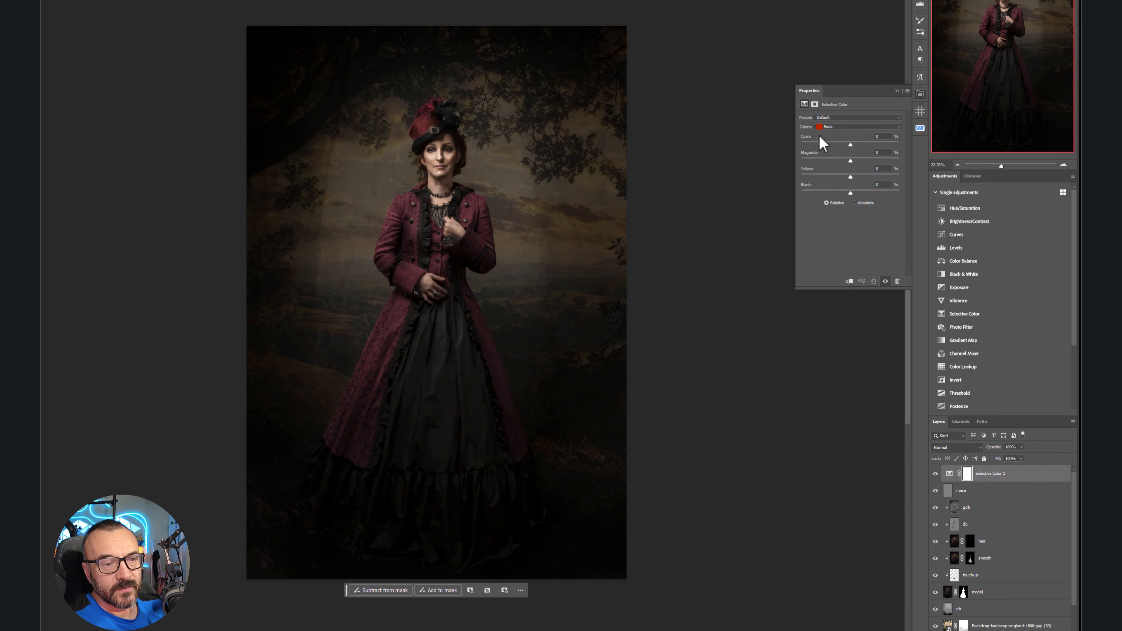
left_click(837, 127)
left_click(841, 185)
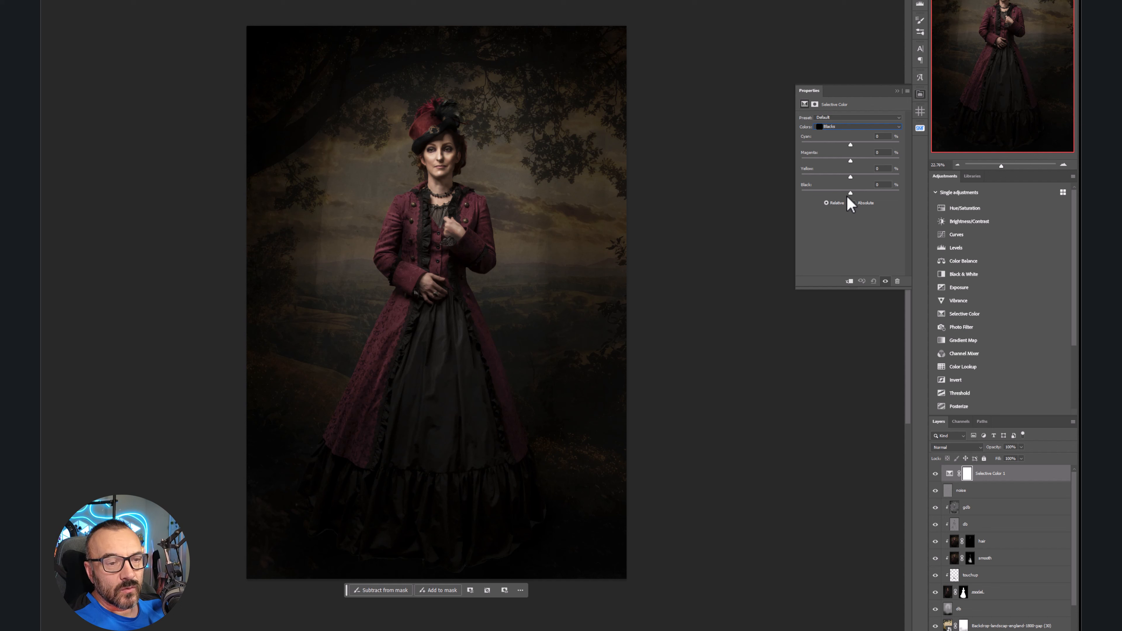
mouse_move(851, 194)
left_mouse_down()
mouse_move(832, 195)
mouse_move(851, 195)
left_mouse_up()
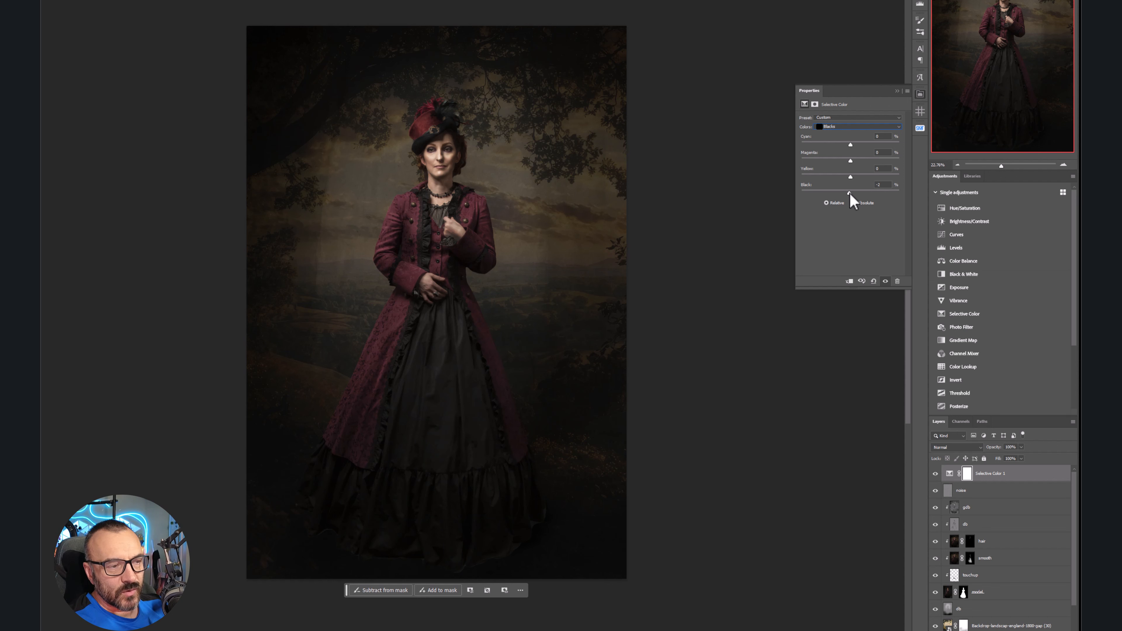
left_click_drag(849, 193, 849, 193)
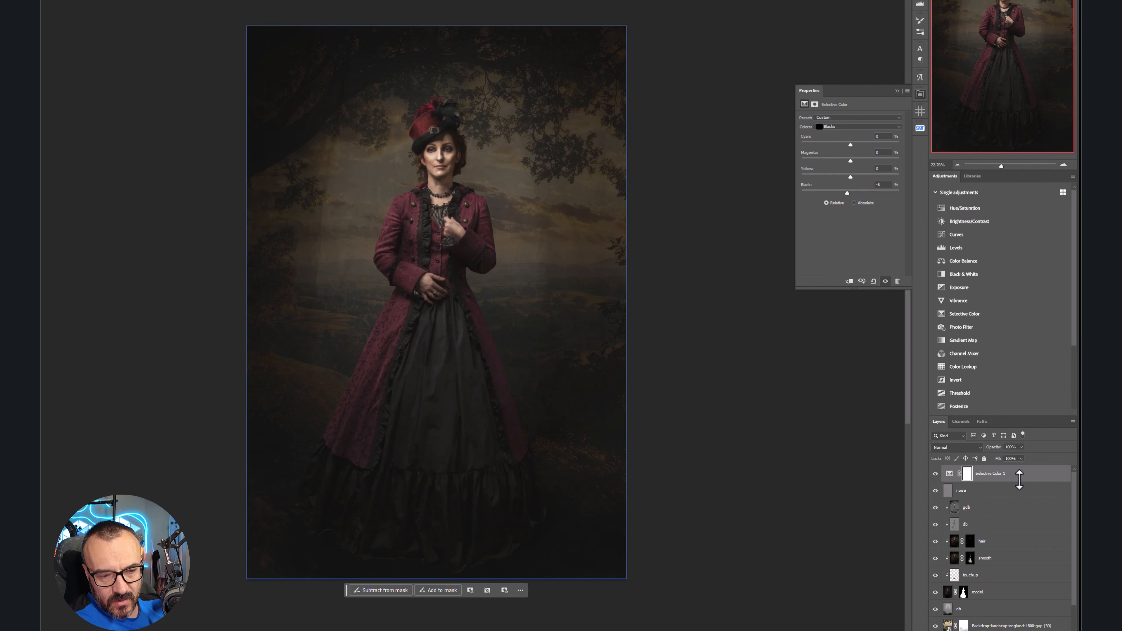
Add a layer named "db" above the "noise" layer, fill it with 50% gray and set it to Soft Light.
left_click(1019, 490)
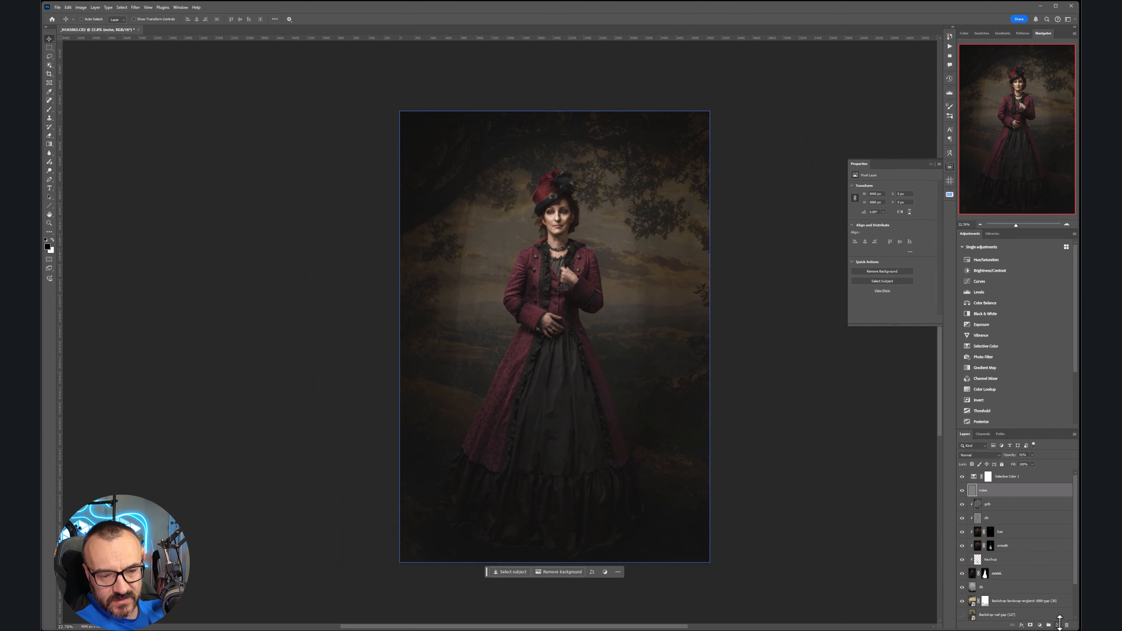
left_click(1058, 625)
double_click(985, 490)
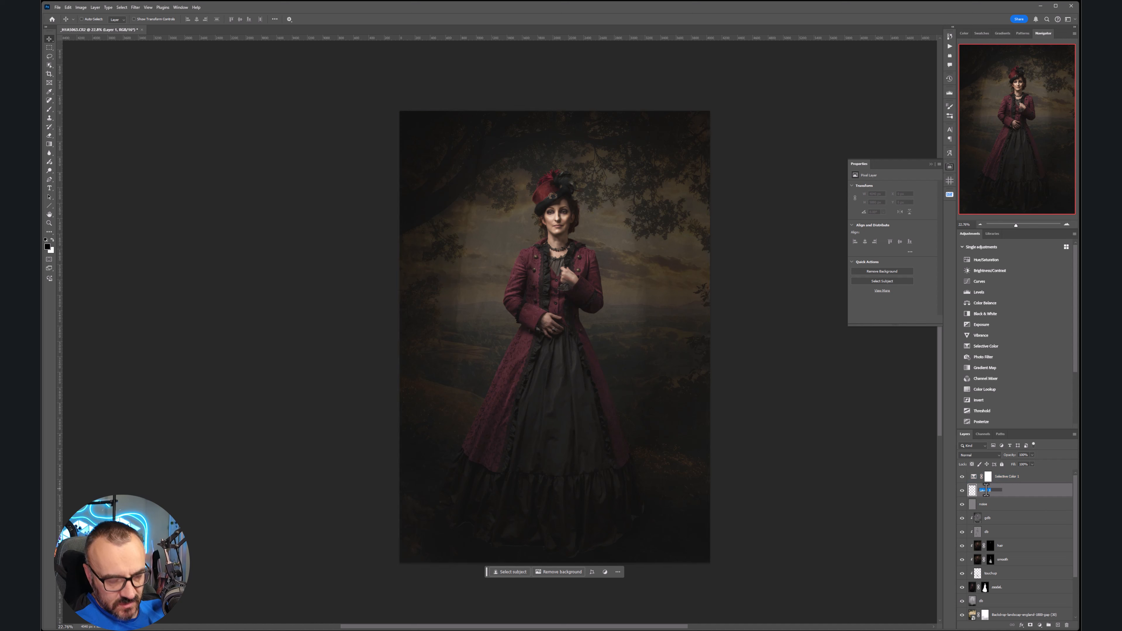
type("db")
key("Return")
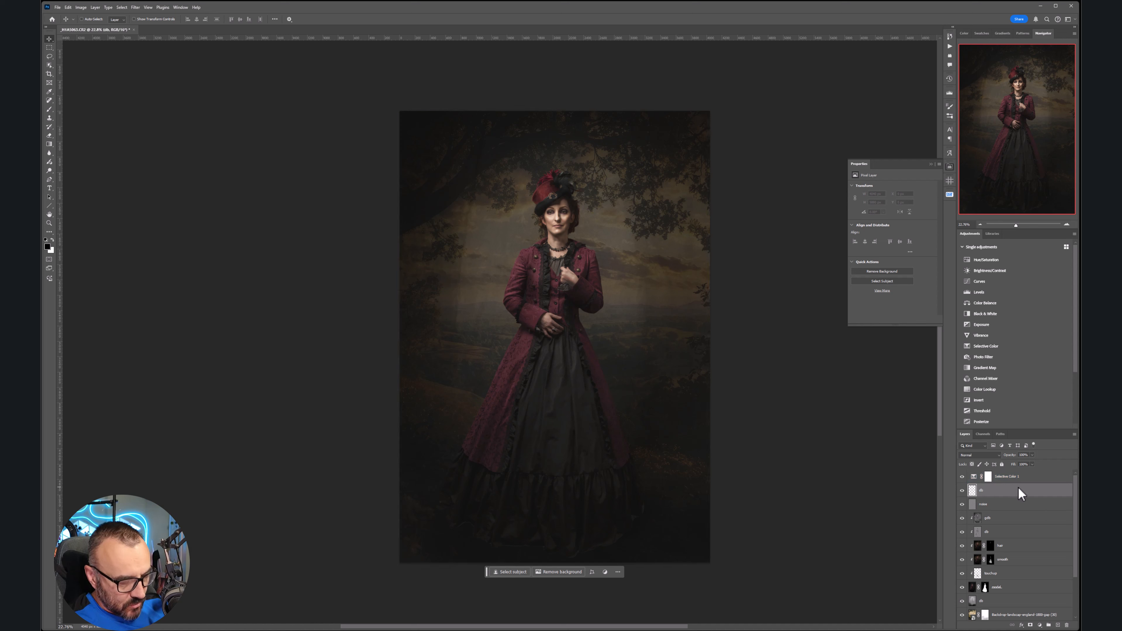
key("shift+F5")
key("Return")
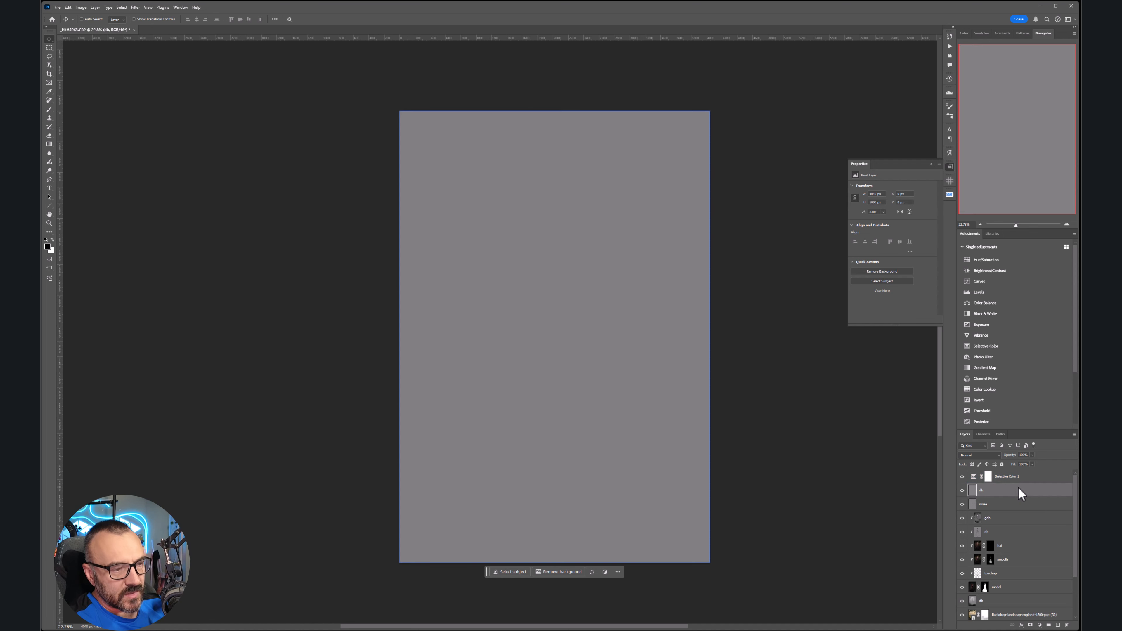
left_click(997, 458)
left_click(983, 552)
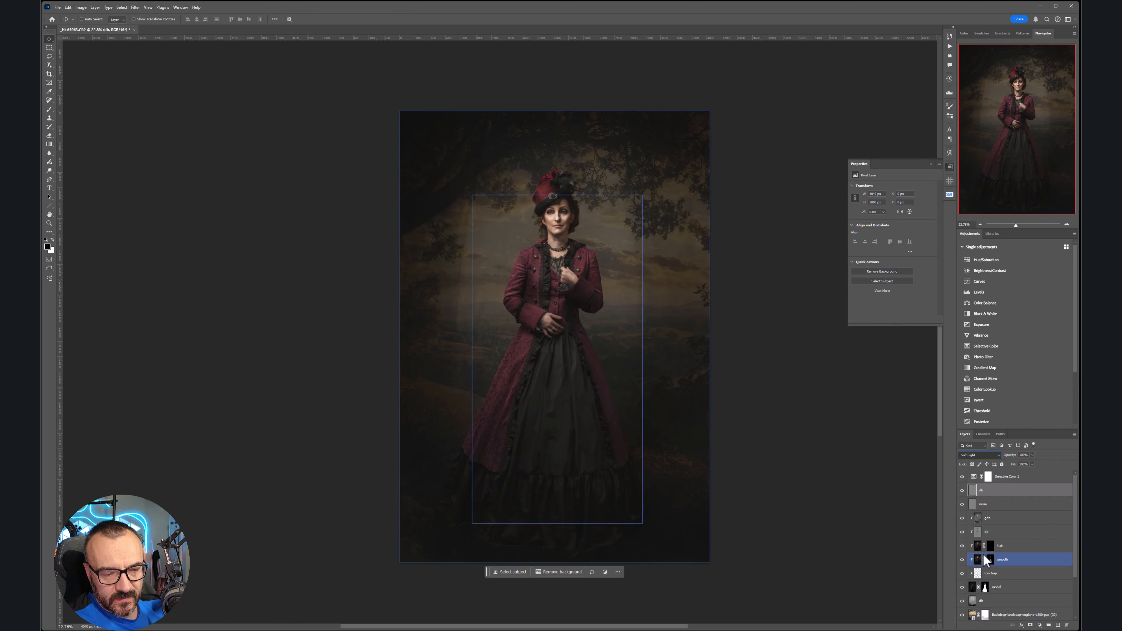
Darken the lower dress and ground by painting black on the new "db" layer, and move that layer below "noise".
left_click(50, 111)
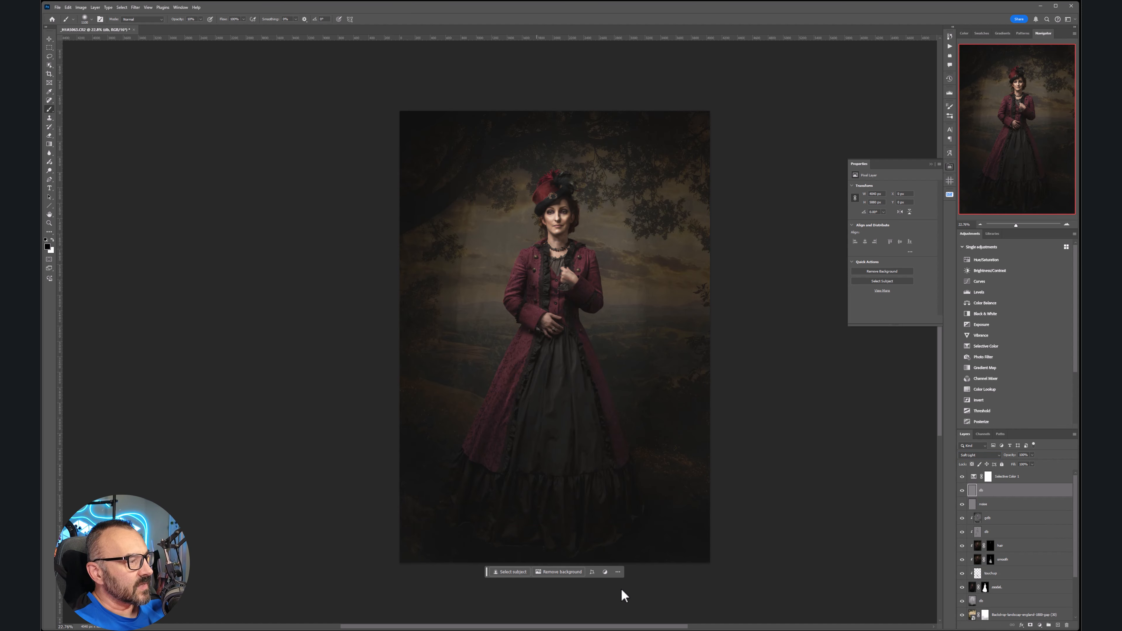
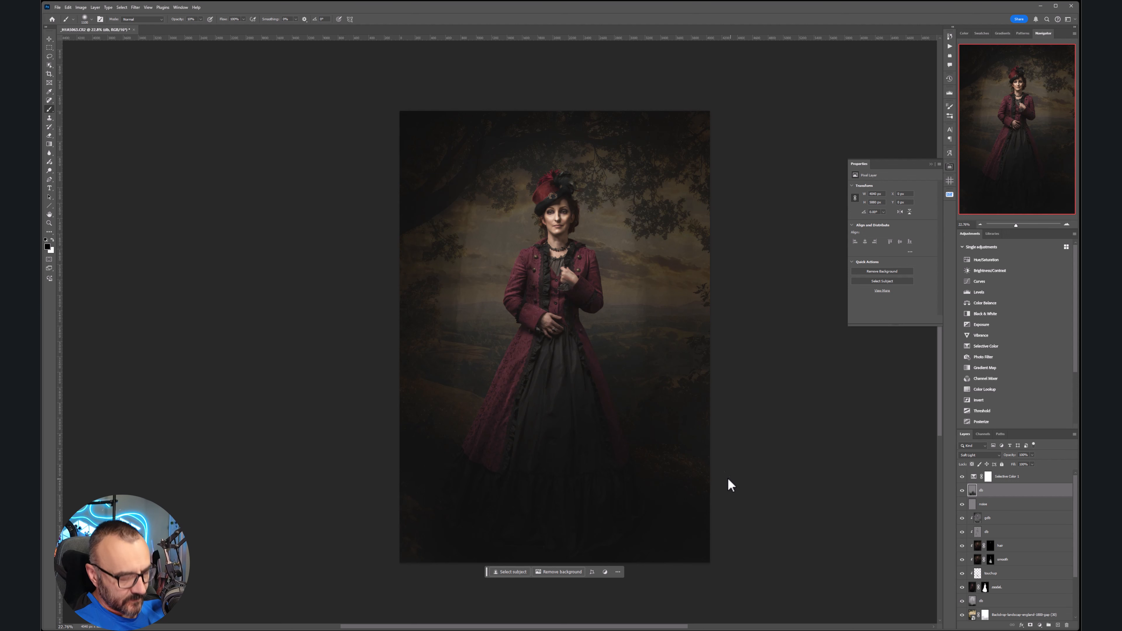
key("x")
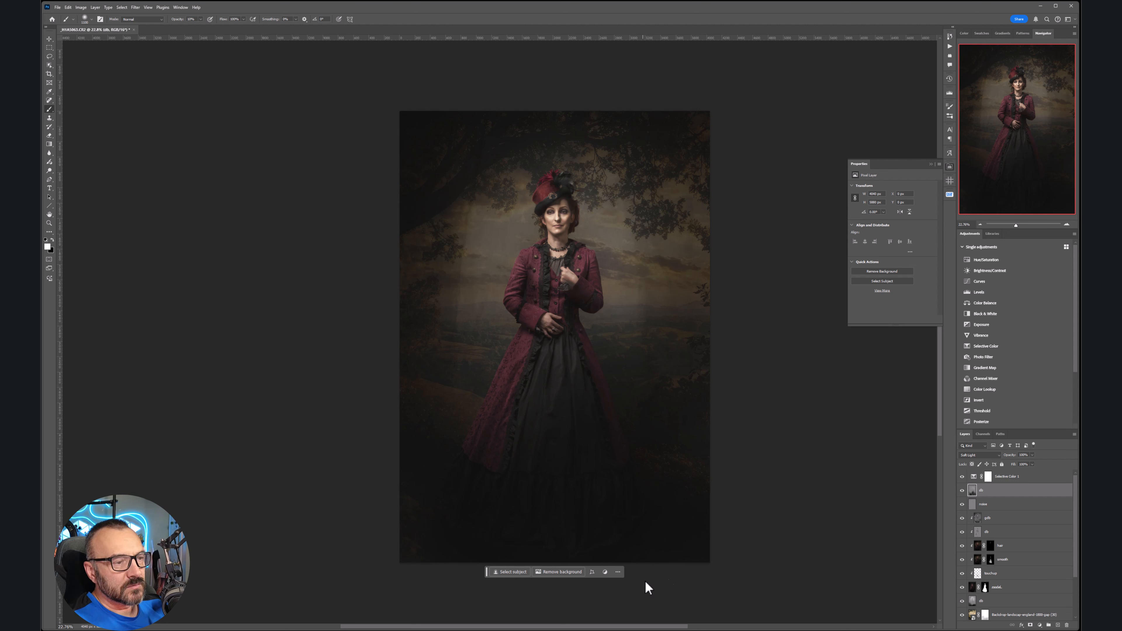
key("x")
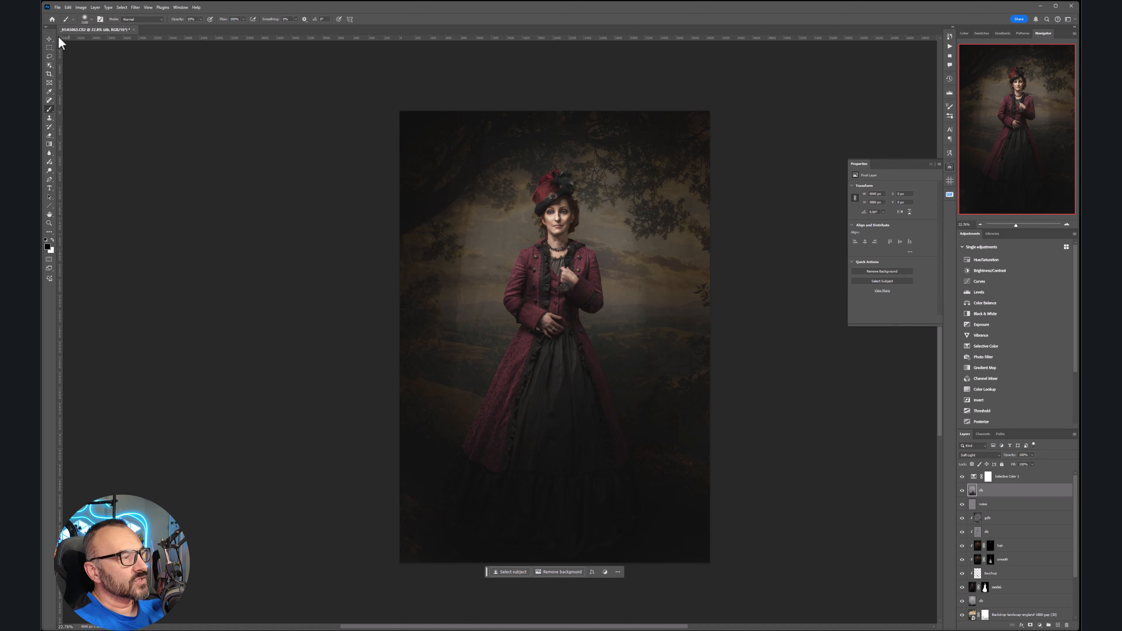
left_click(41, 39)
left_click(47, 40)
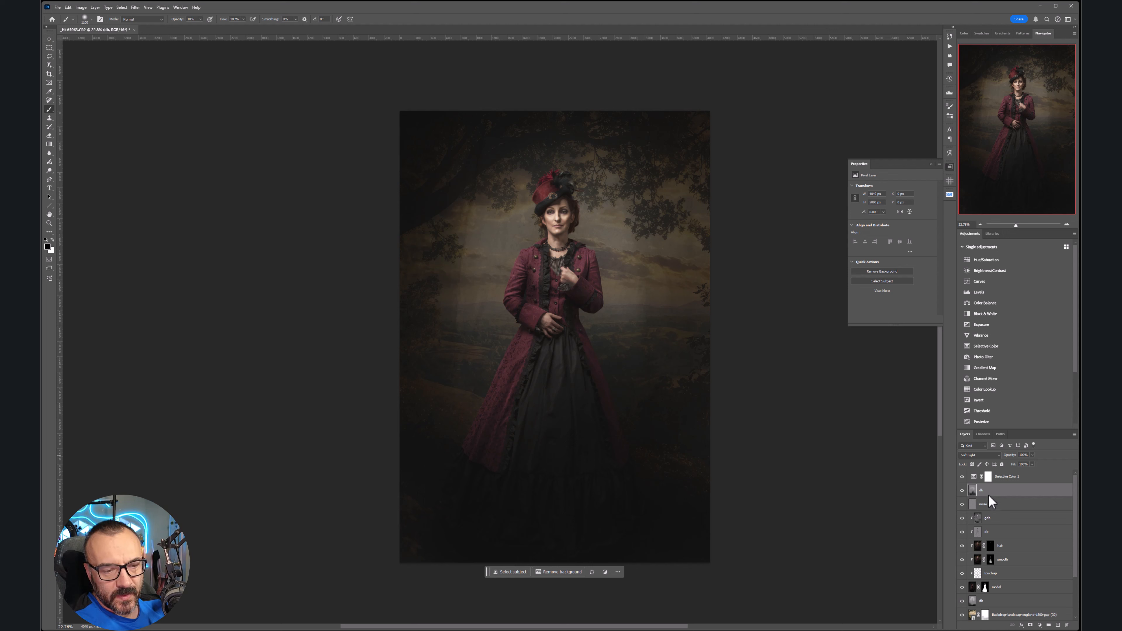
left_click_drag(989, 491, 1004, 512)
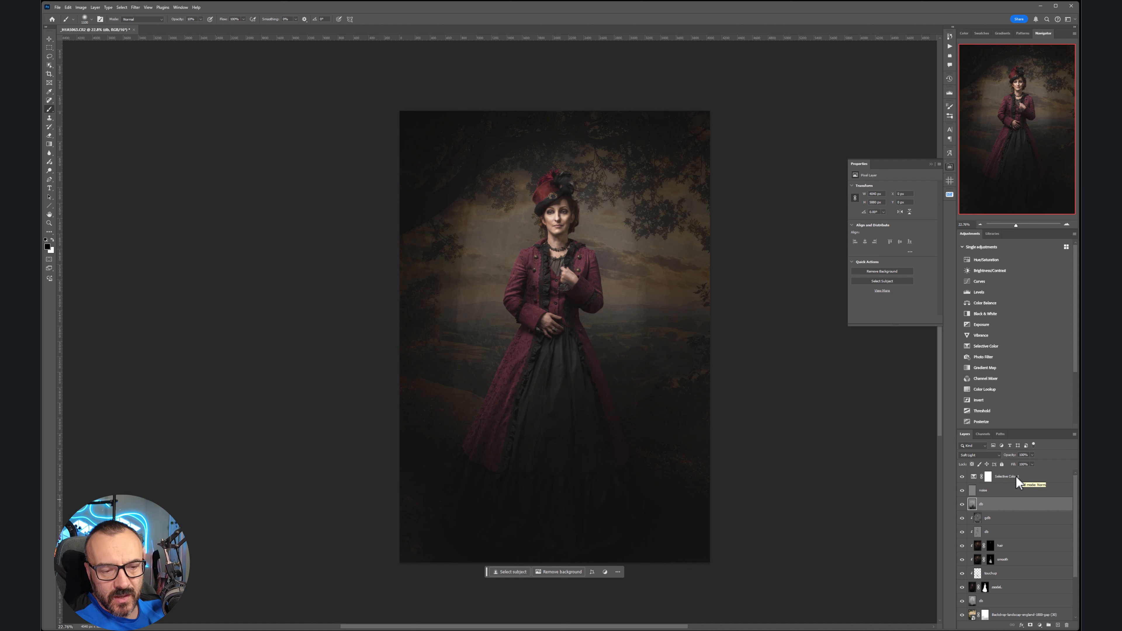
Set the Black value for the Blacks in the Selective Color adjustment to -1%.
left_click(989, 476)
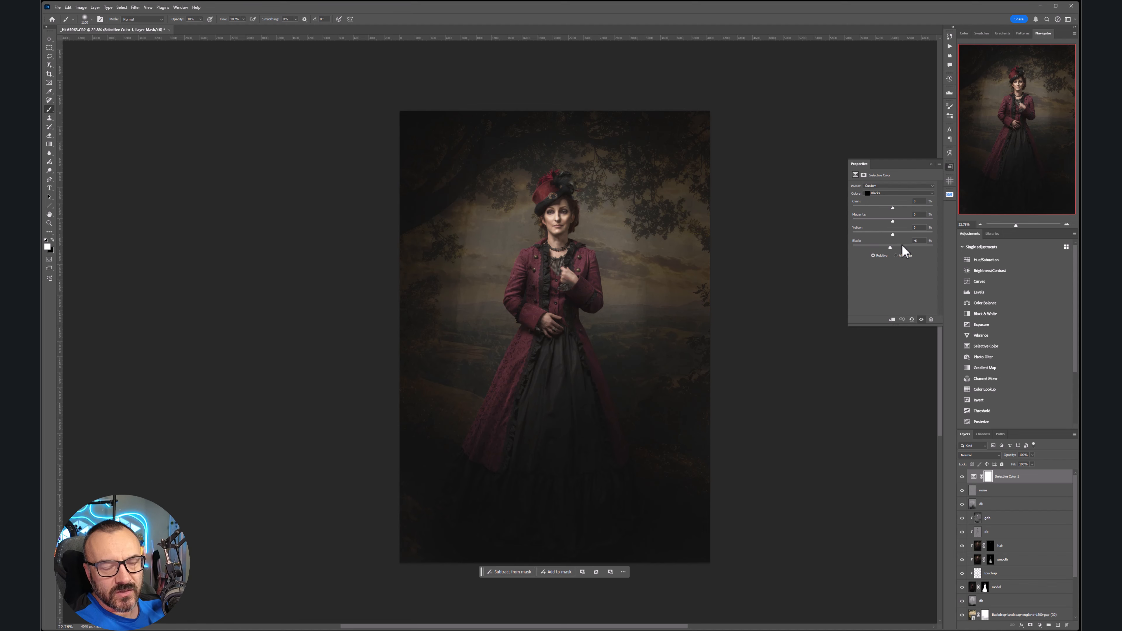
scroll(902, 247, "up", 4)
scroll(903, 247, "down", 2)
left_click(922, 240)
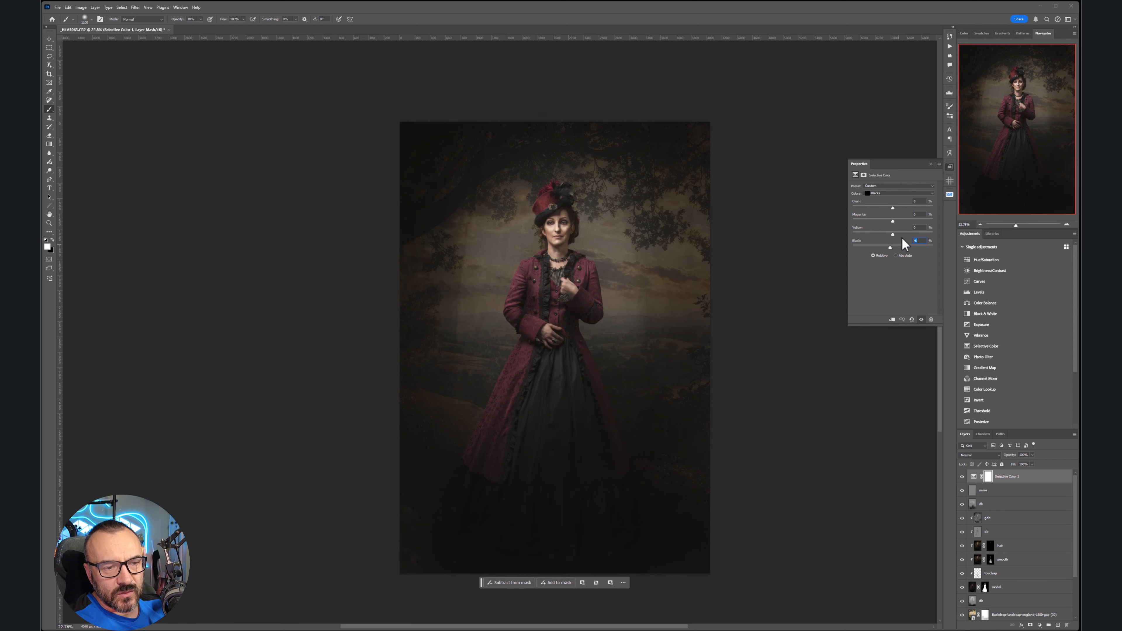
type("-1")
key("Return")
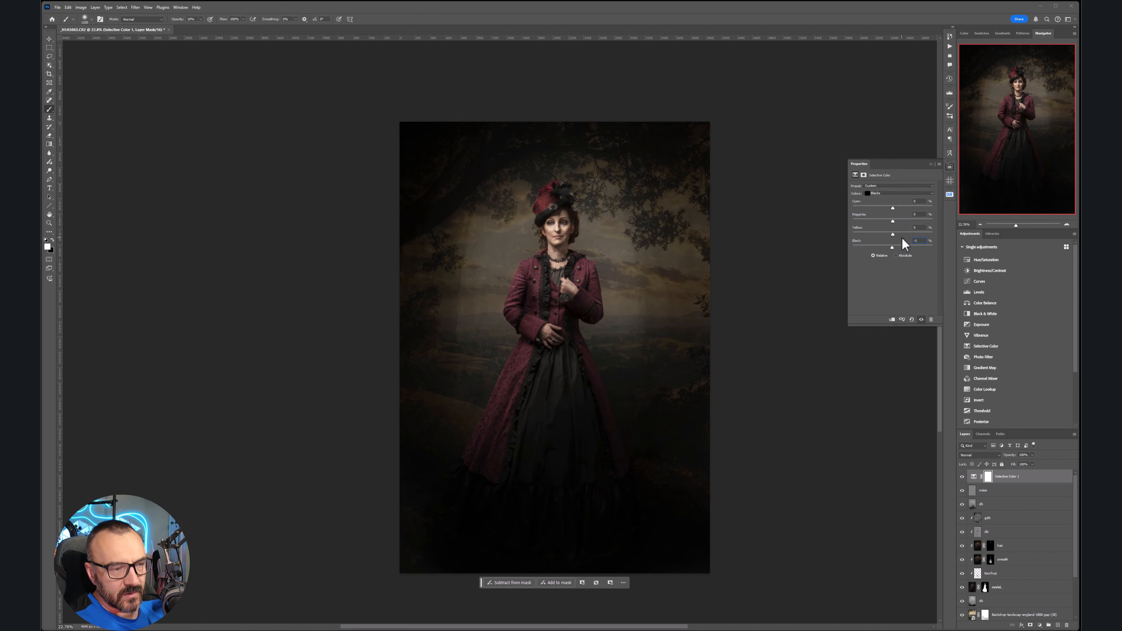
Warm the Neutrals in the Selective Color adjustment by raising Yellow slightly and lowering Magenta and Cyan slightly.
left_click(49, 38)
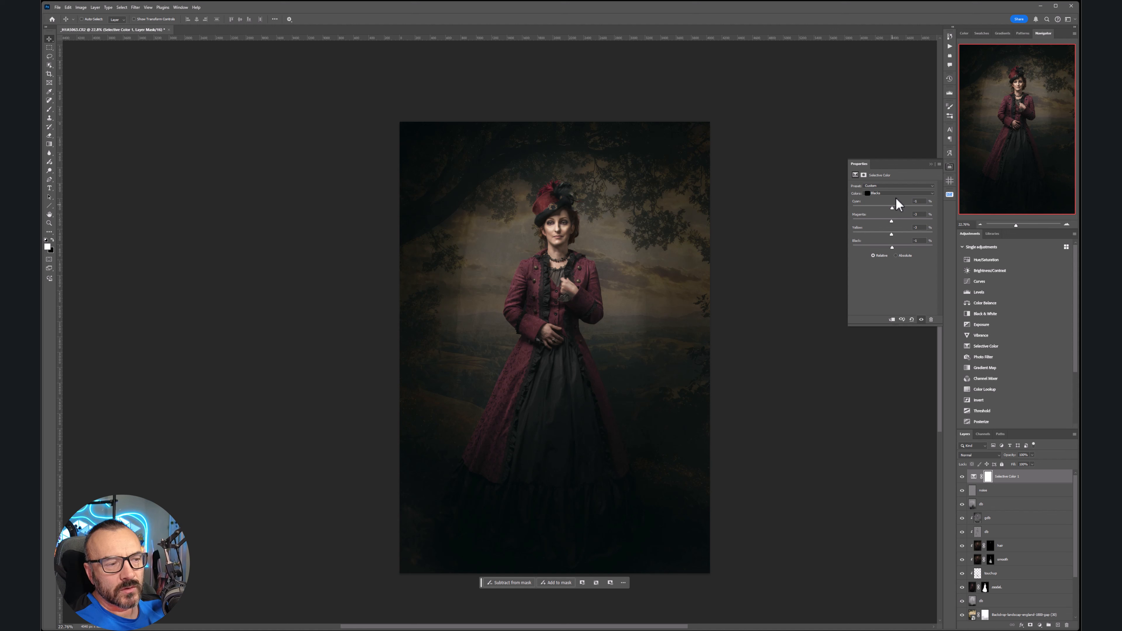
left_click(888, 191)
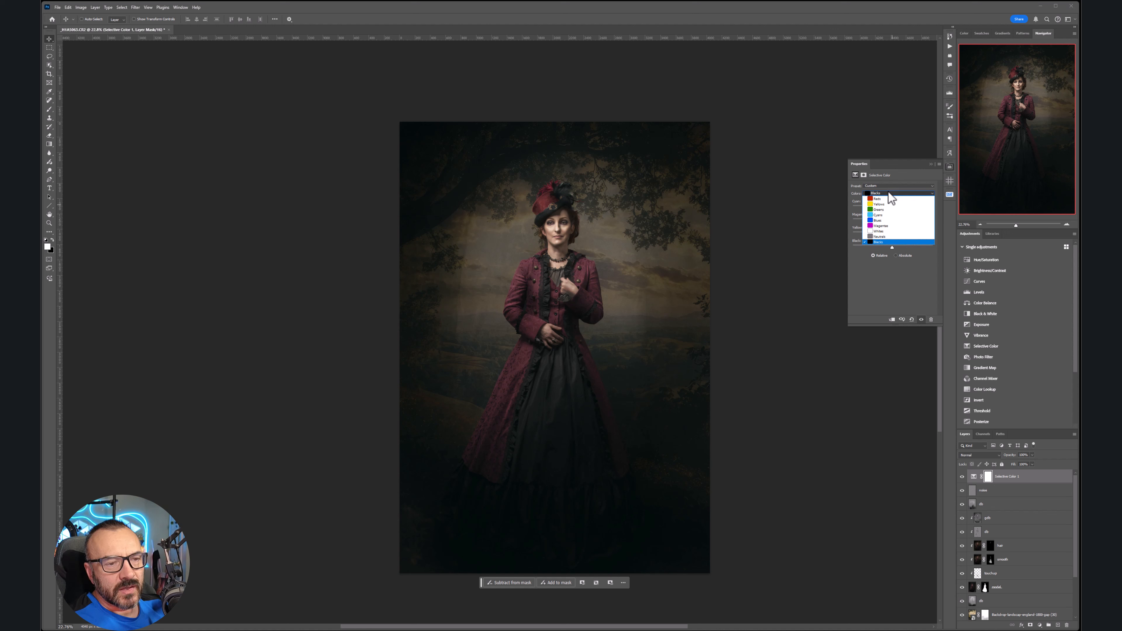
left_click(887, 235)
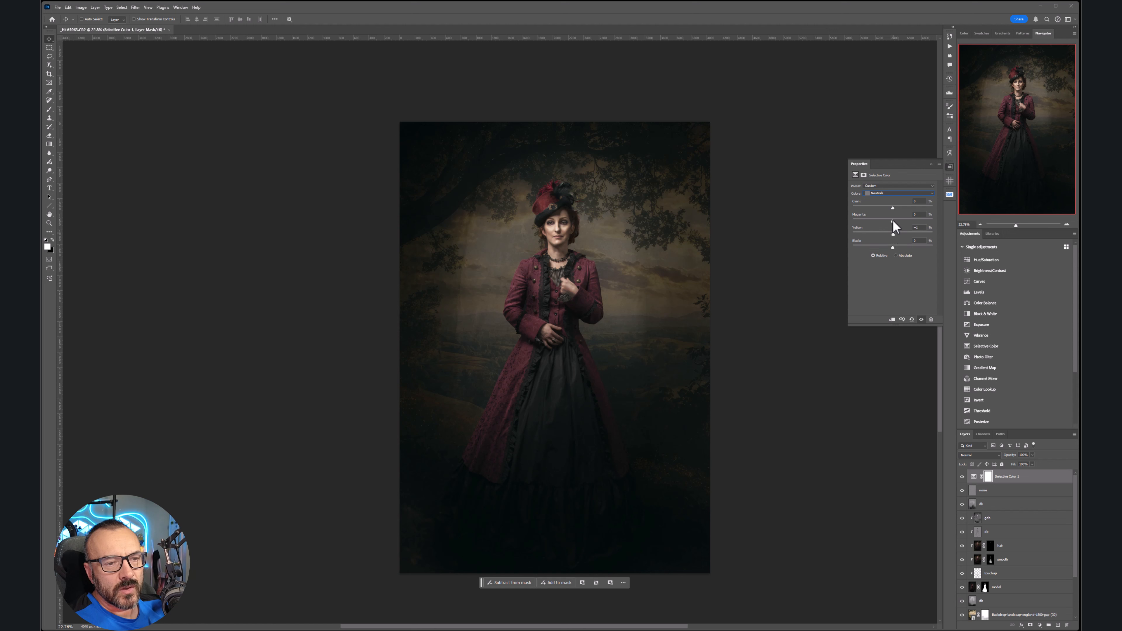
left_click_drag(893, 220, 891, 209)
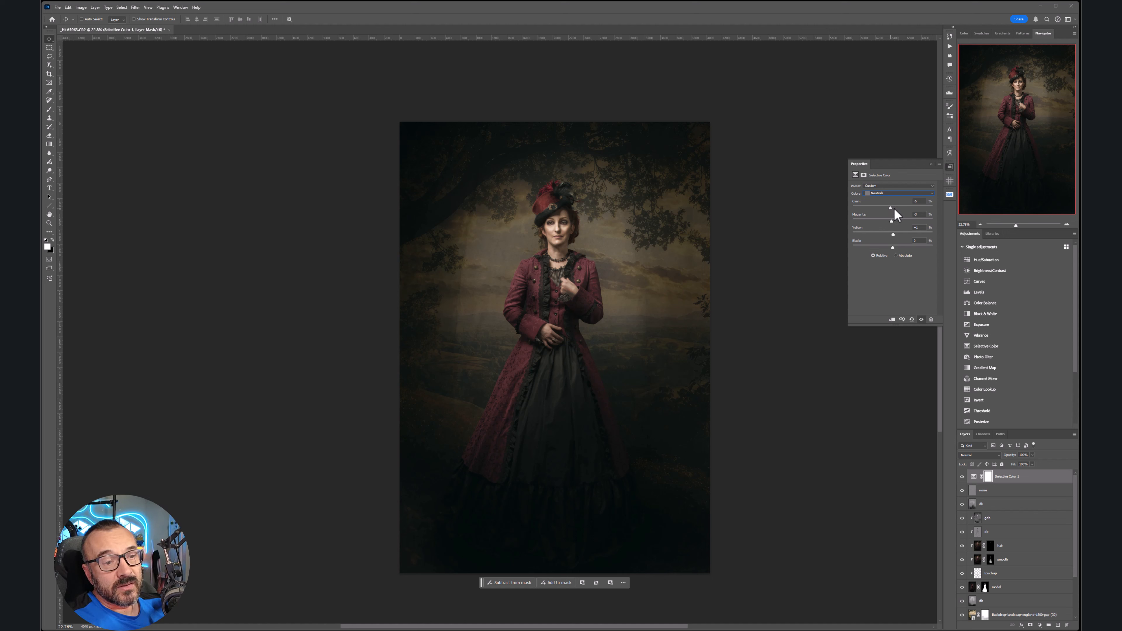
left_click_drag(888, 209, 892, 209)
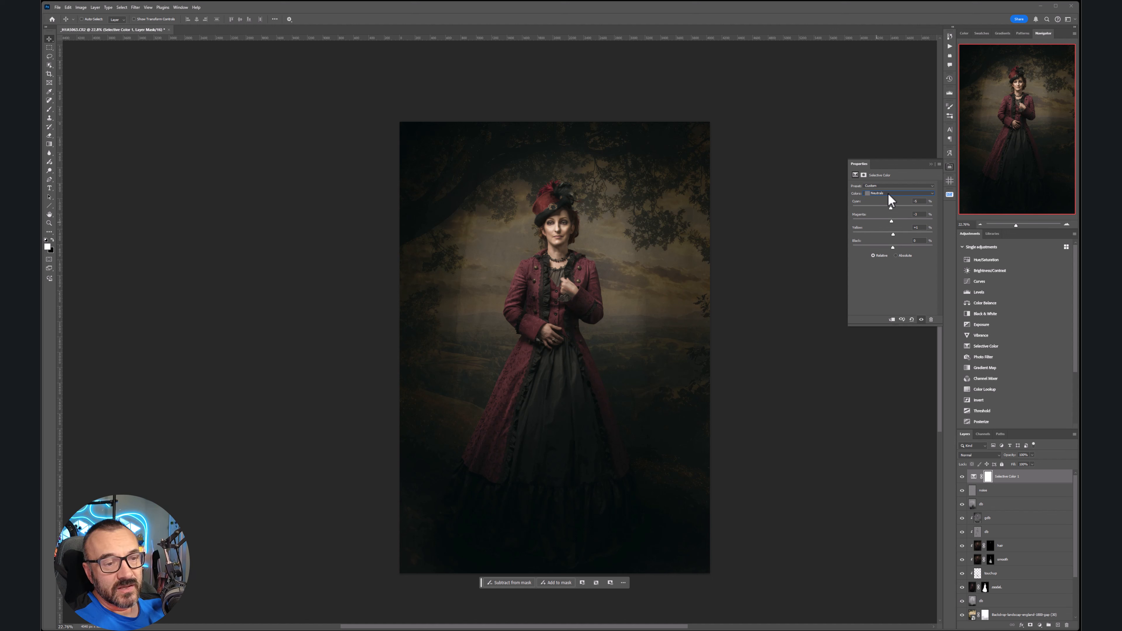
Adjust the Whites in the Selective Color adjustment by raising Cyan and slightly lowering Yellow and Black.
left_click(888, 193)
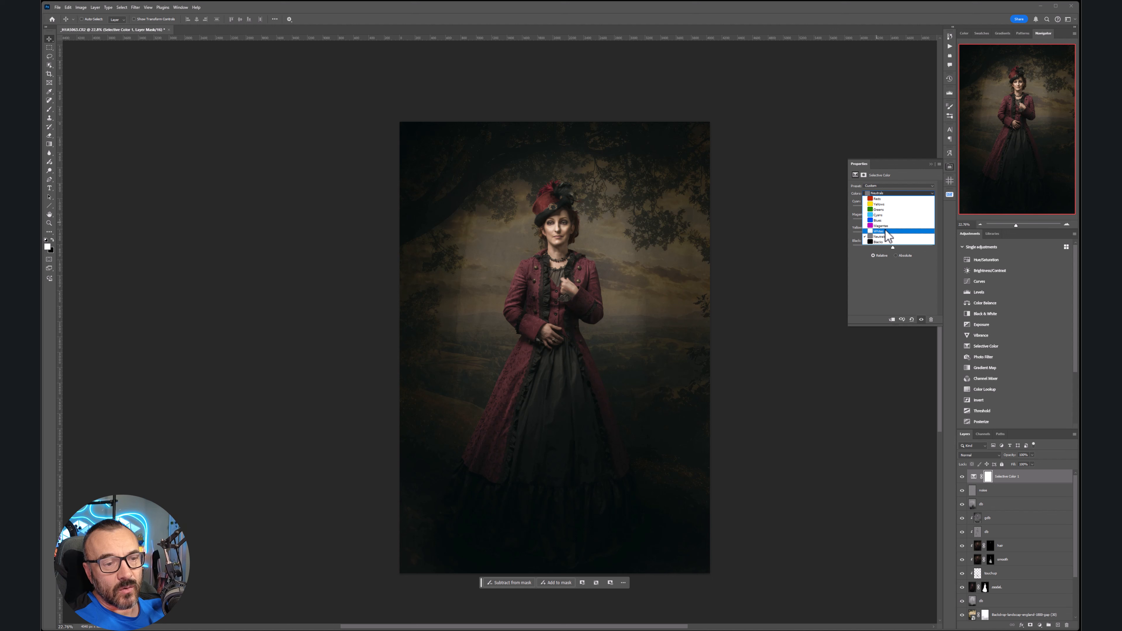
left_click(881, 231)
left_click_drag(853, 249, 898, 208)
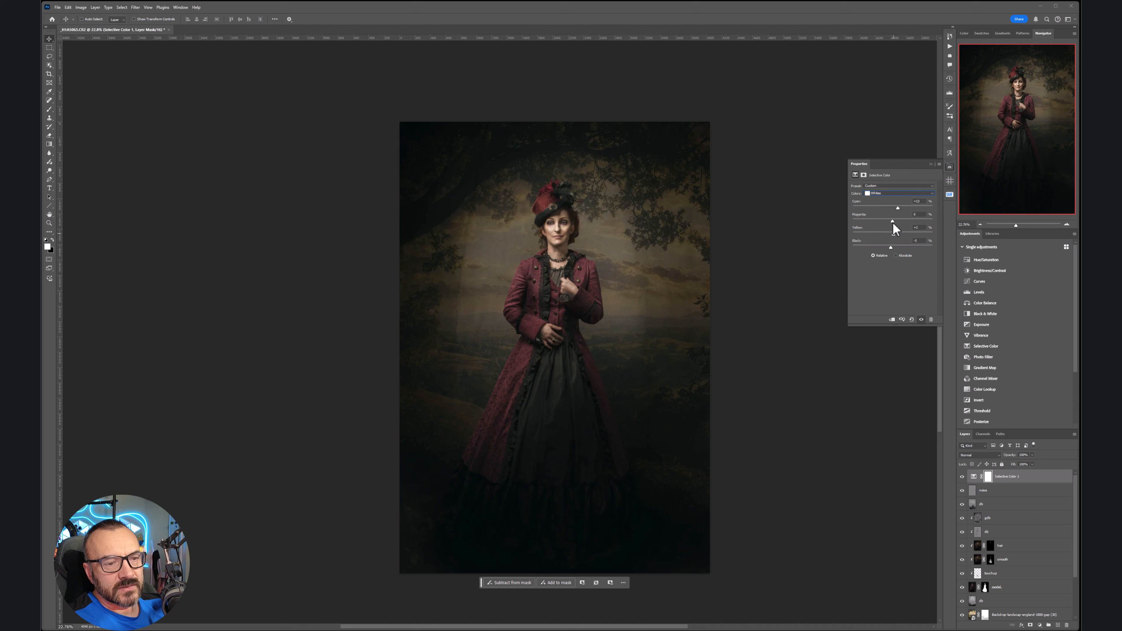
left_click_drag(895, 233, 883, 234)
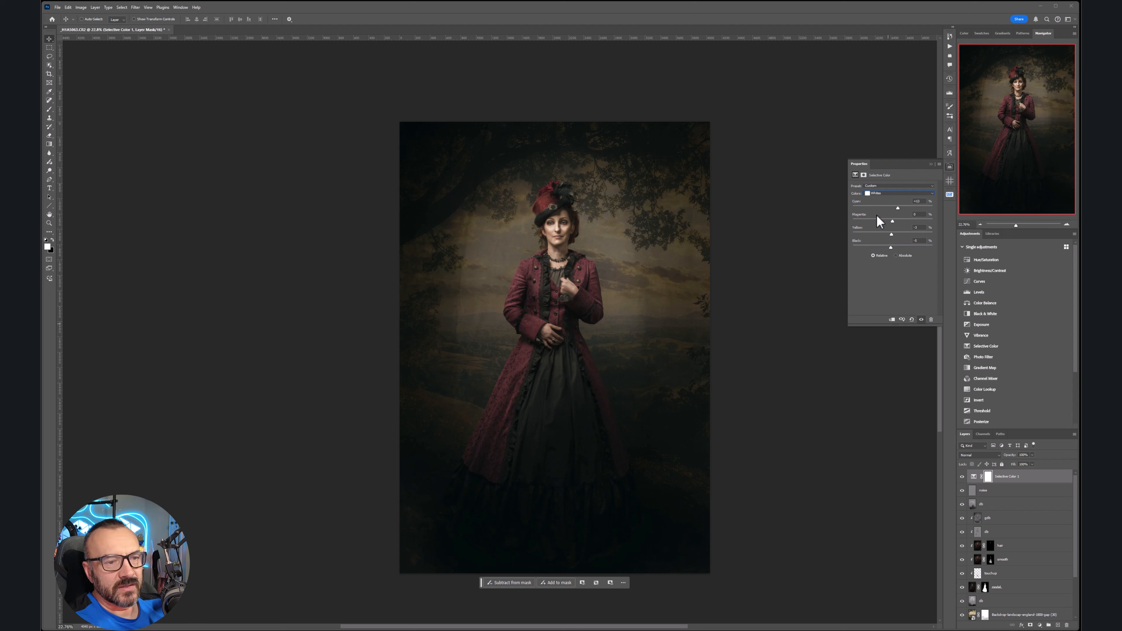
Enrich the Reds in the Selective Color adjustment by raising Black and Yellow and slightly lowering Cyan and Magenta.
left_click(895, 193)
left_click(894, 198)
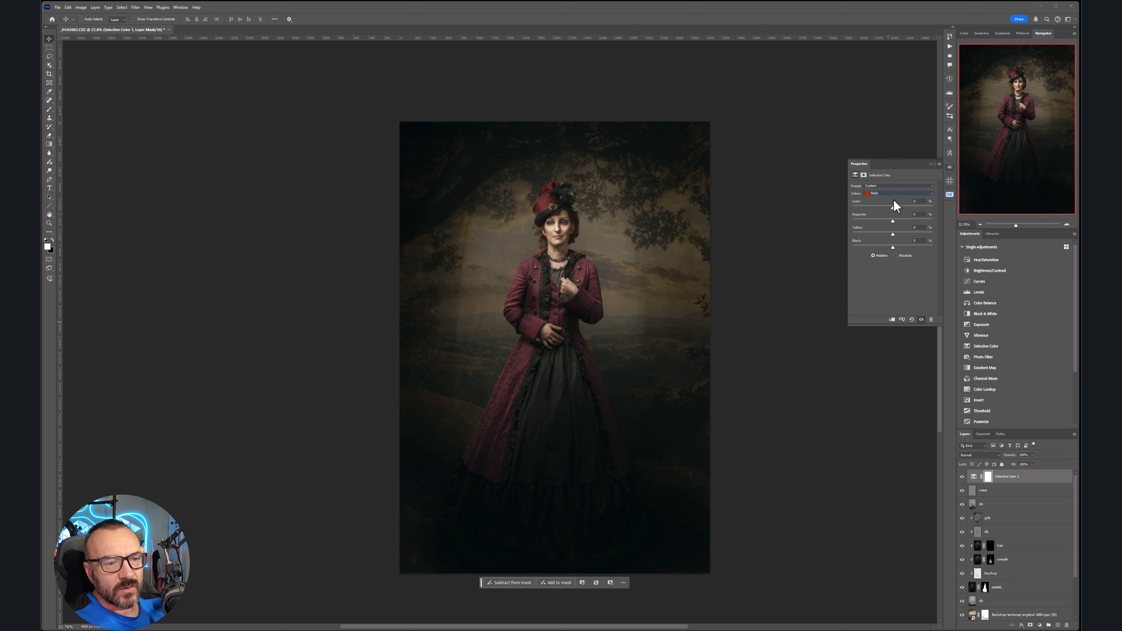
mouse_move(887, 246)
left_mouse_down()
mouse_move(869, 251)
mouse_move(1037, 248)
mouse_move(801, 271)
mouse_move(1060, 250)
mouse_move(894, 251)
mouse_move(913, 249)
mouse_move(904, 250)
left_mouse_up()
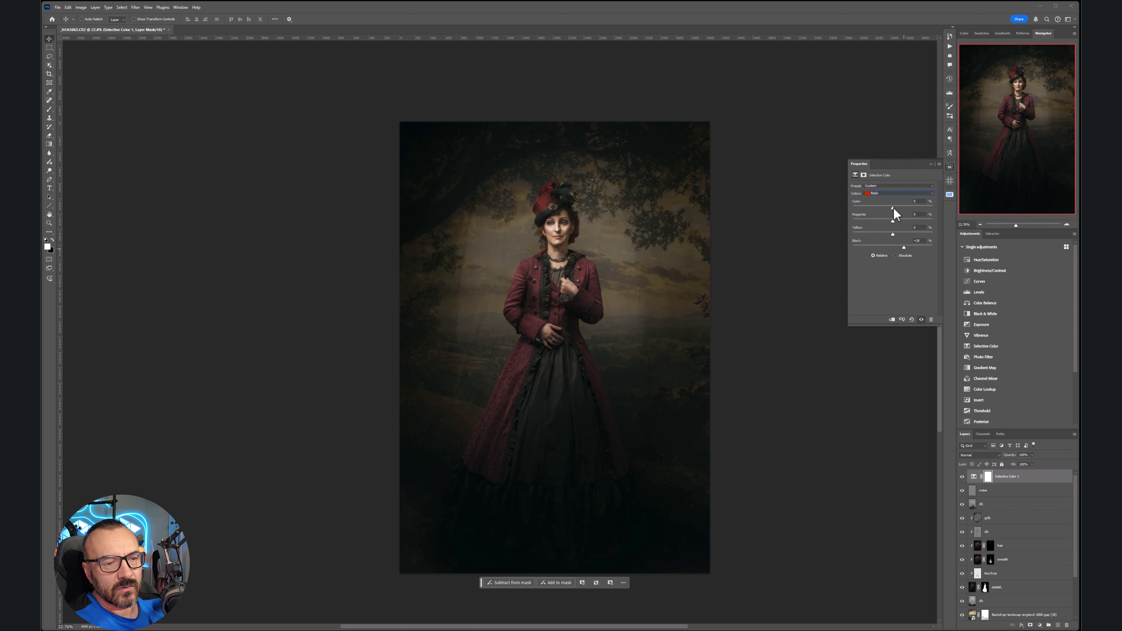
left_click_drag(892, 208, 852, 203)
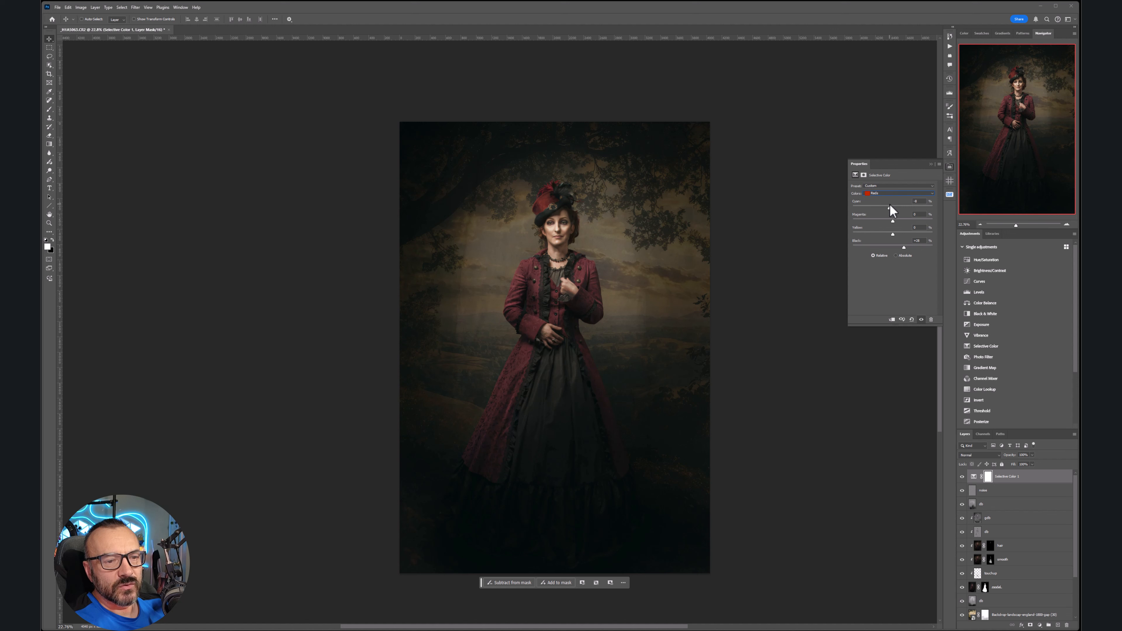
left_click_drag(893, 220, 914, 235)
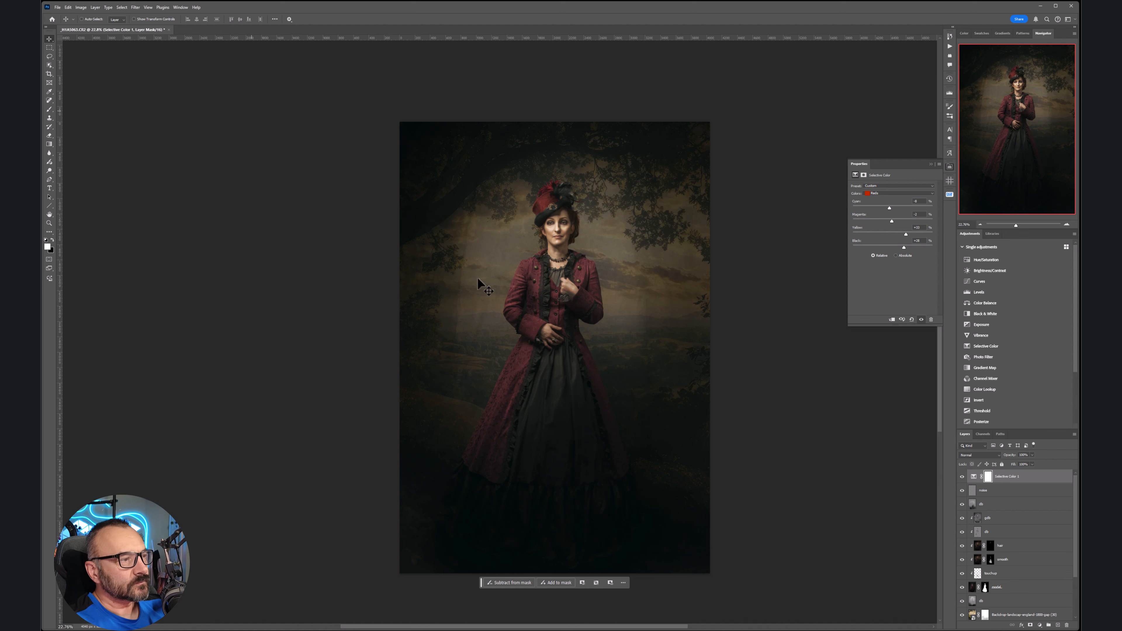
scroll(581, 319, "down", 3)
scroll(581, 319, "up", 2)
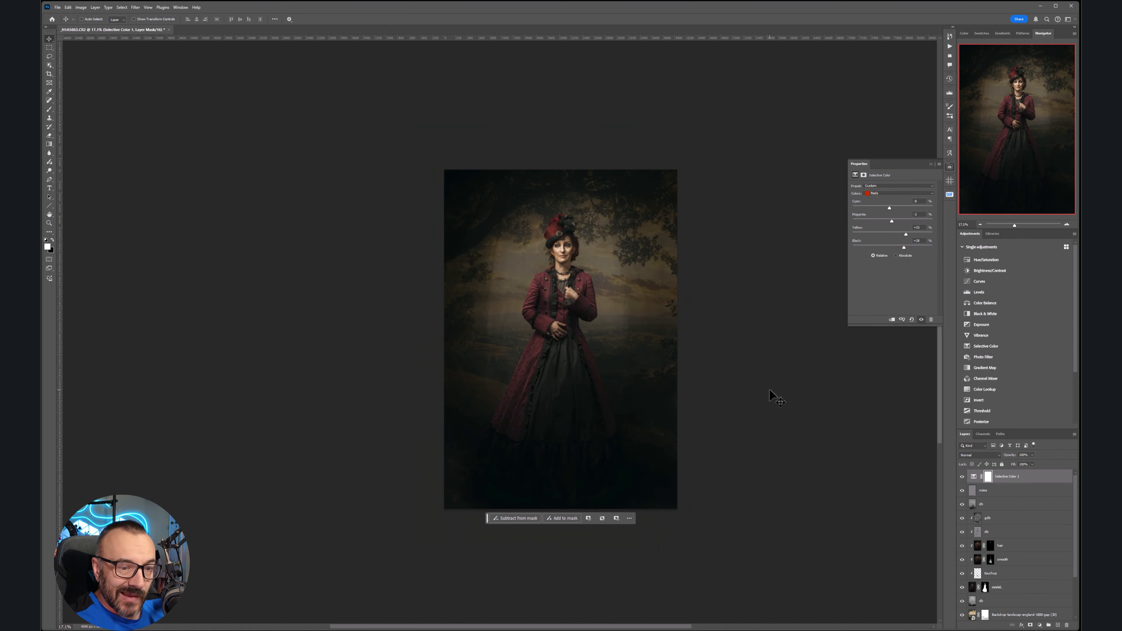
Add a Black & White adjustment layer above Selective Color and raise its Reds, Yellows and Blues.
left_click(1043, 627)
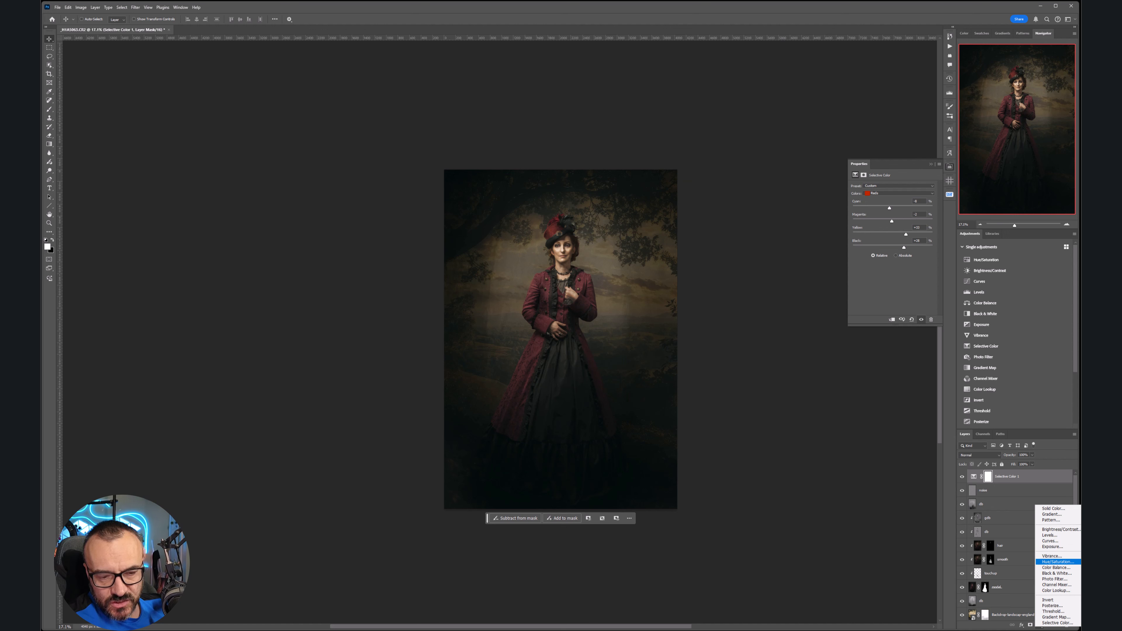
left_click(1057, 573)
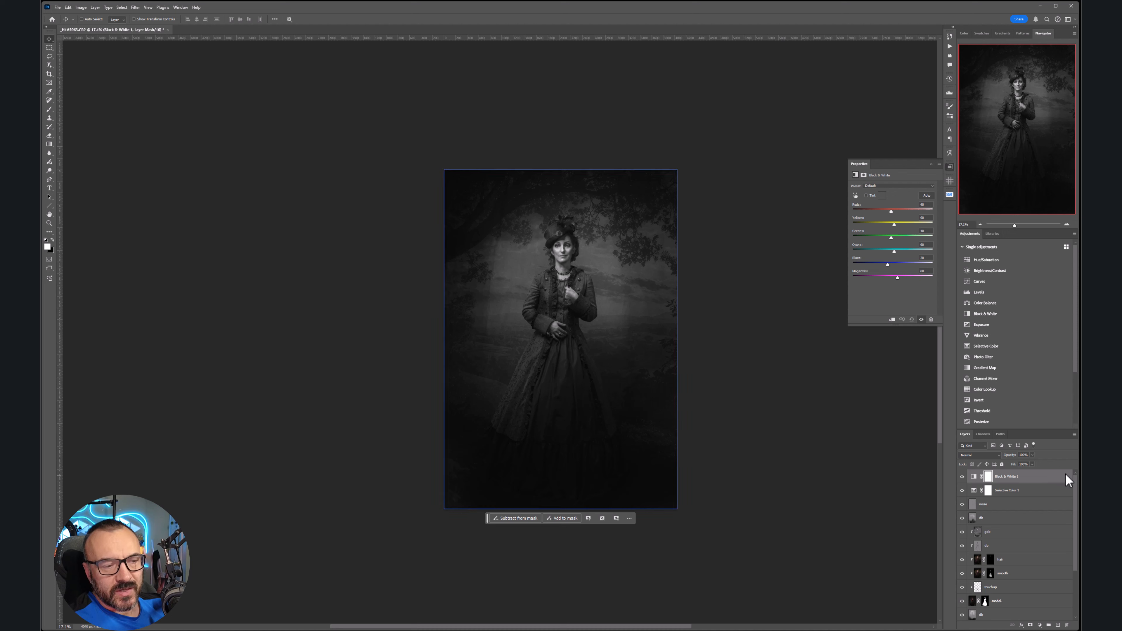
left_click_drag(892, 212, 895, 264)
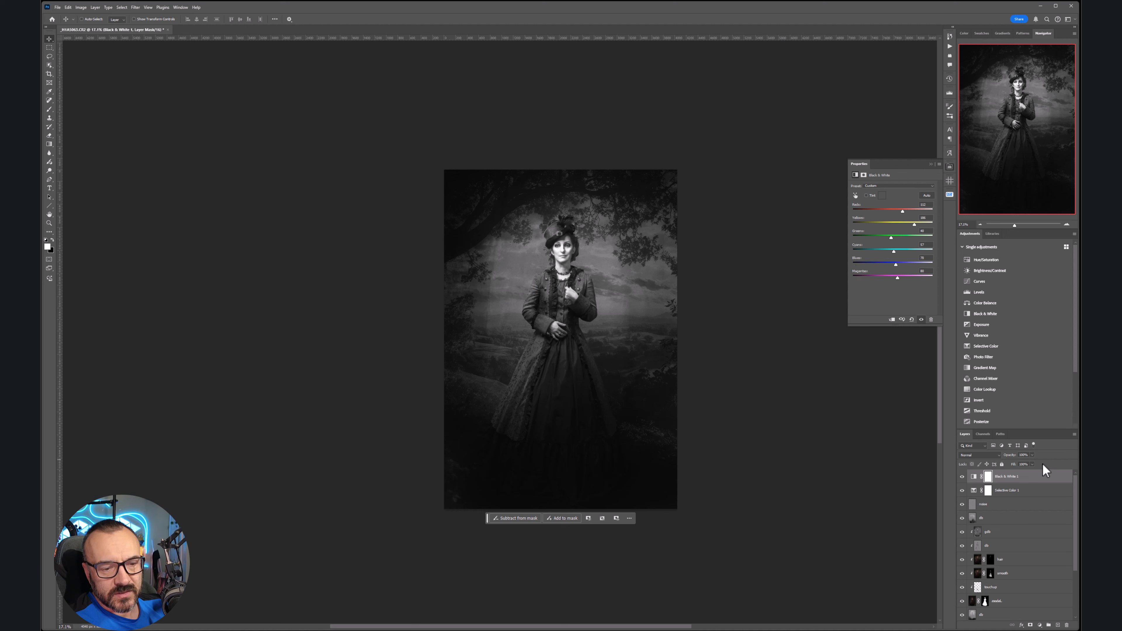
Lower the Black & White adjustment layer's opacity to about 10% for a subtle desaturation.
left_click(1003, 464)
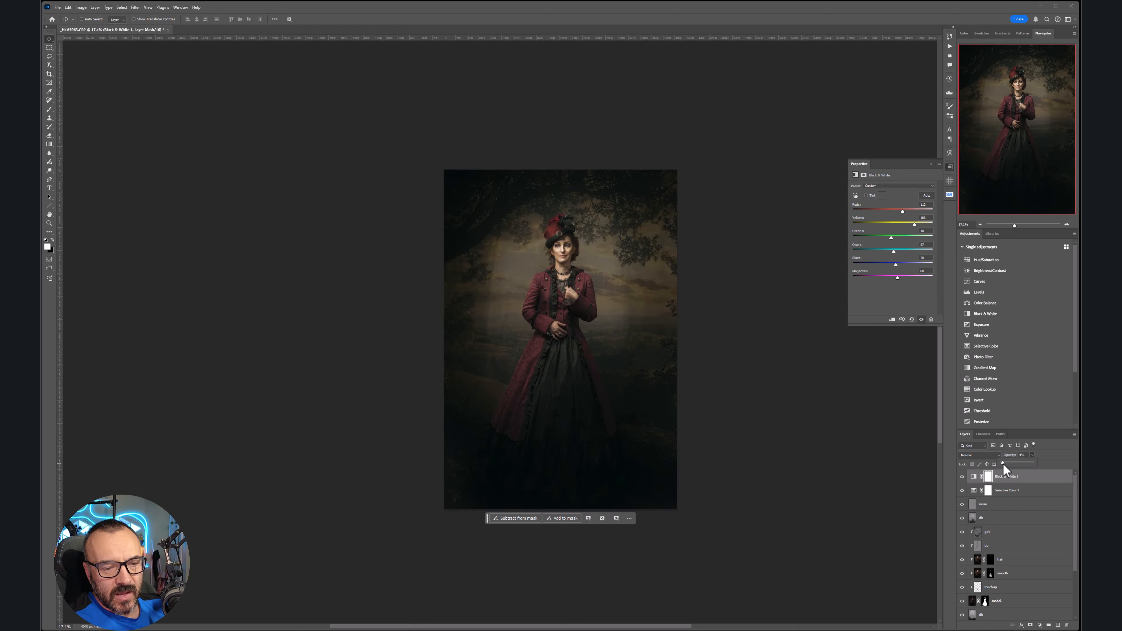
left_click_drag(1009, 463, 1014, 462)
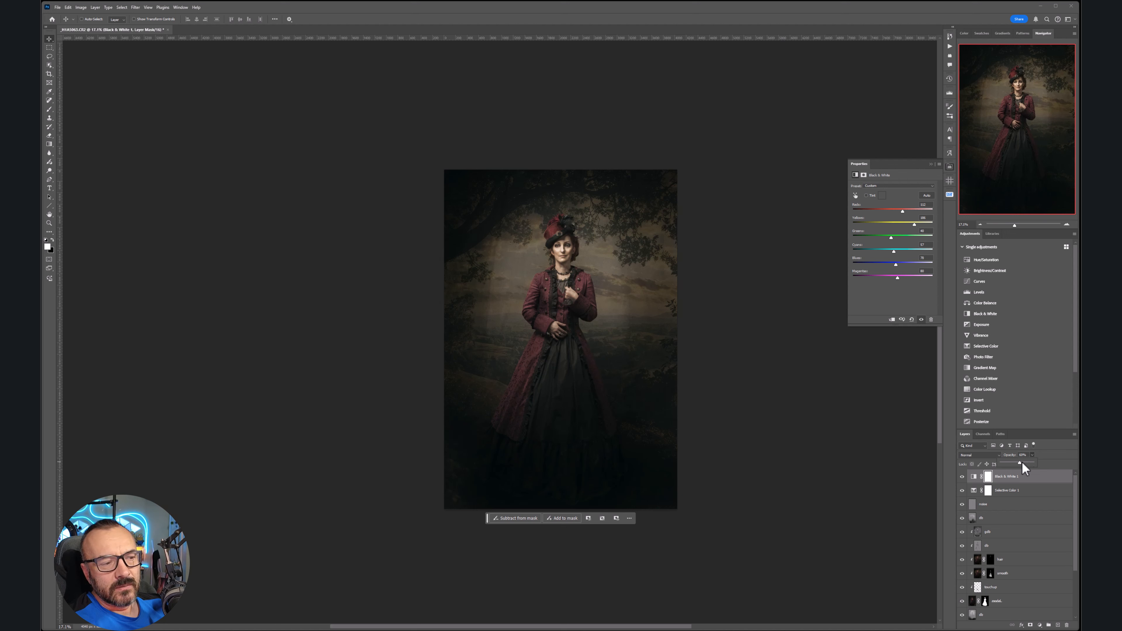
mouse_move(1022, 461)
left_mouse_down()
mouse_move(1044, 463)
mouse_move(1005, 463)
left_mouse_up()
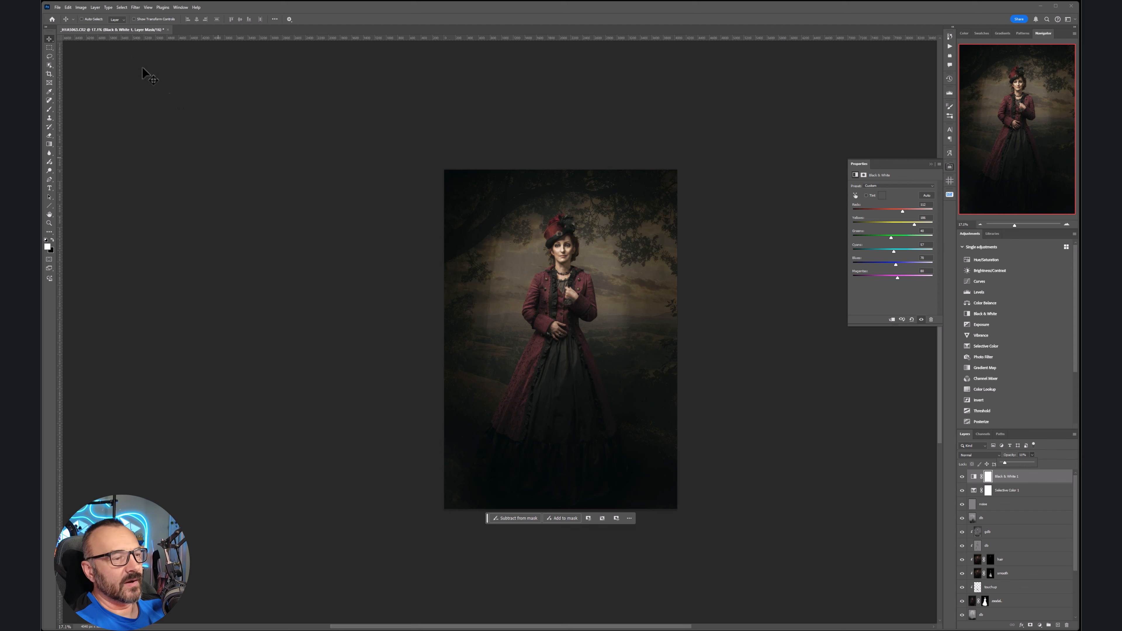
left_click(111, 53)
scroll(473, 367, "up", 6)
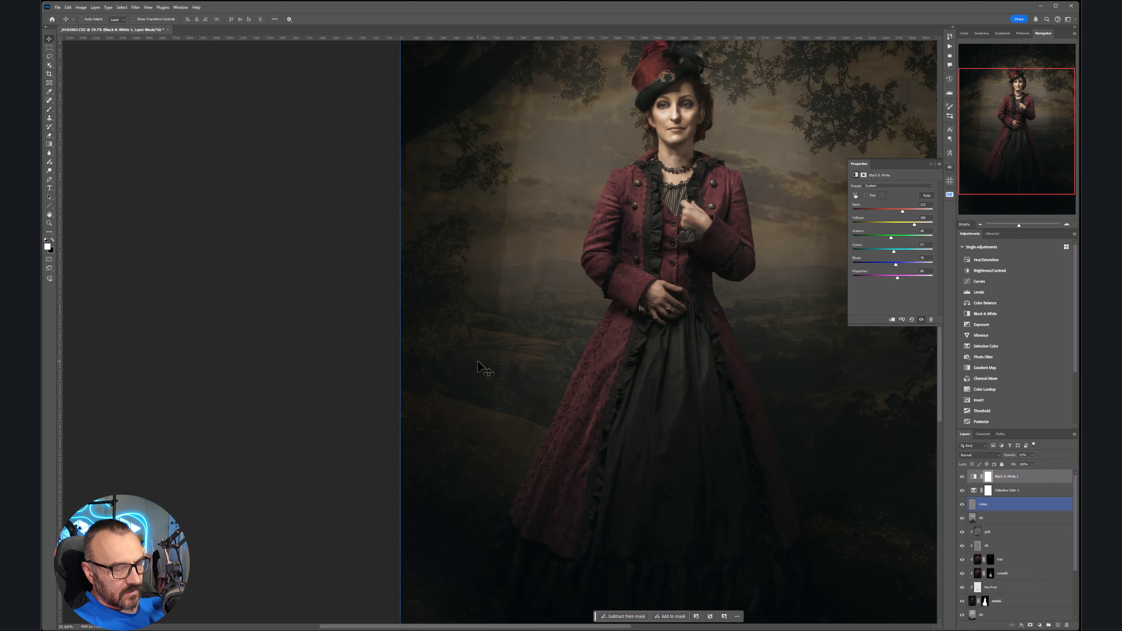
scroll(474, 366, "down", 5)
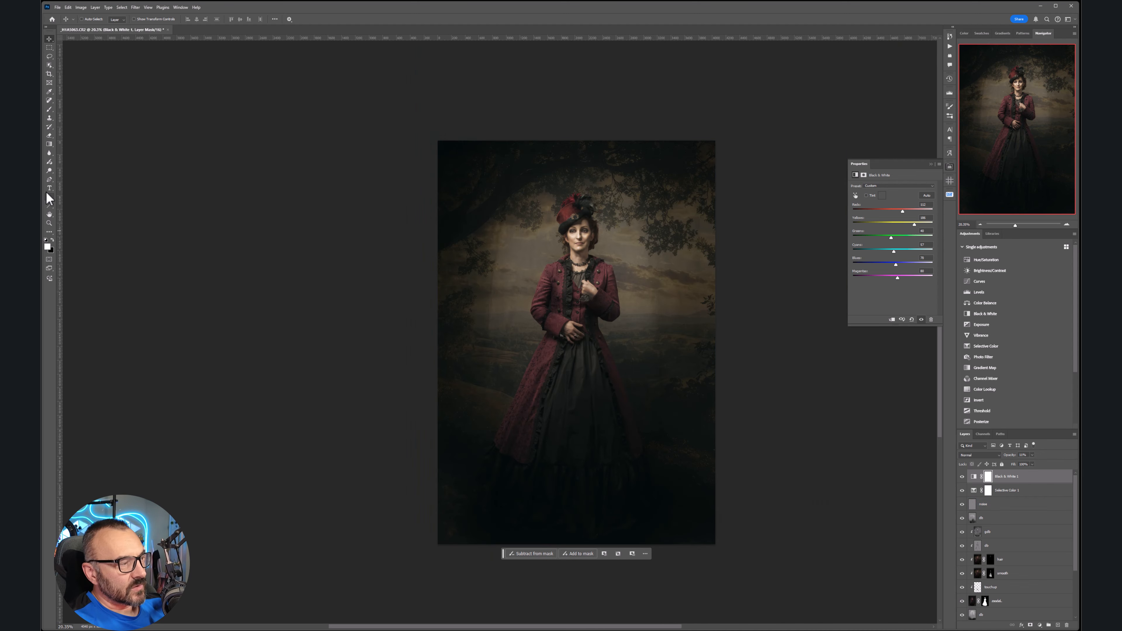
Add a text line over the lower dress with the photographer's full name followed by "FINE ART PHOTOGRAPHY".
left_click(49, 189)
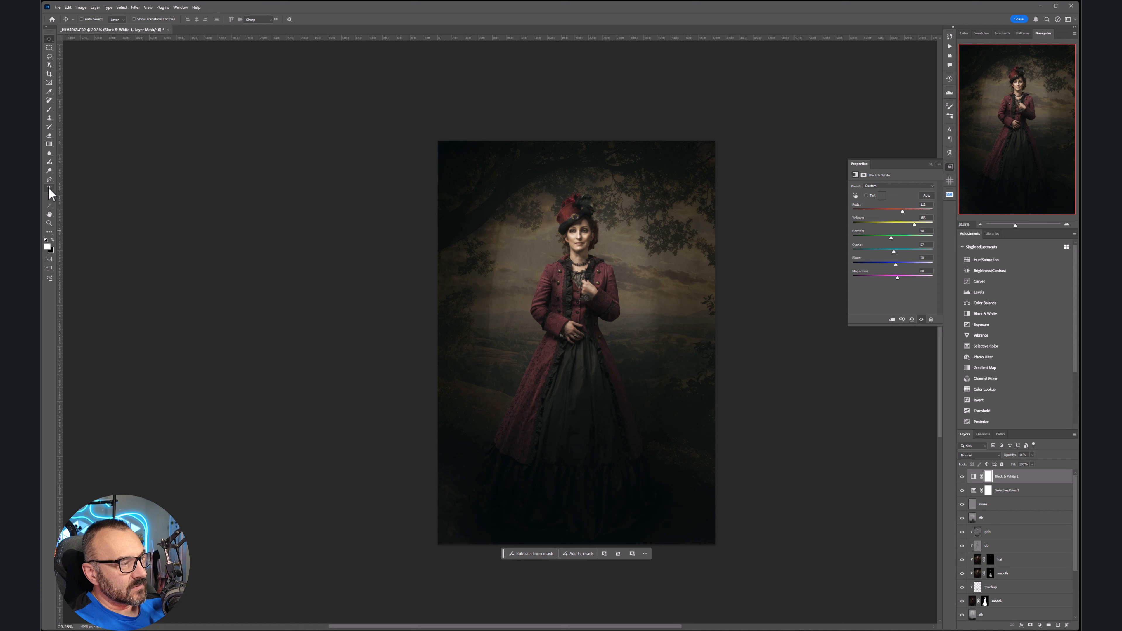
left_click(539, 488)
type("VLADIMIR")
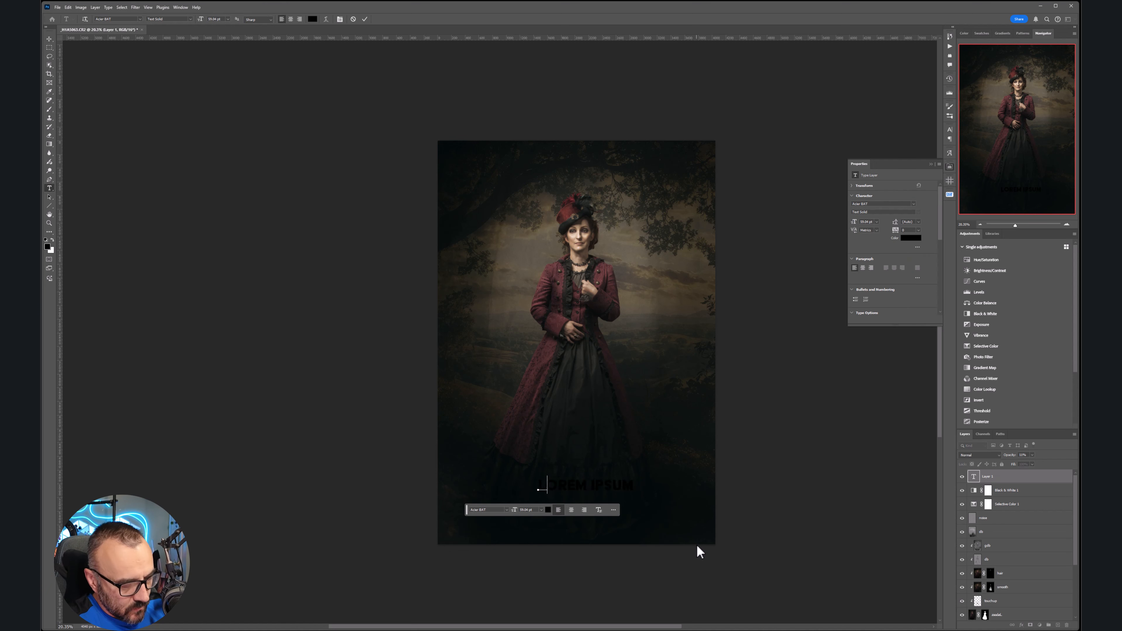
type(" CH")
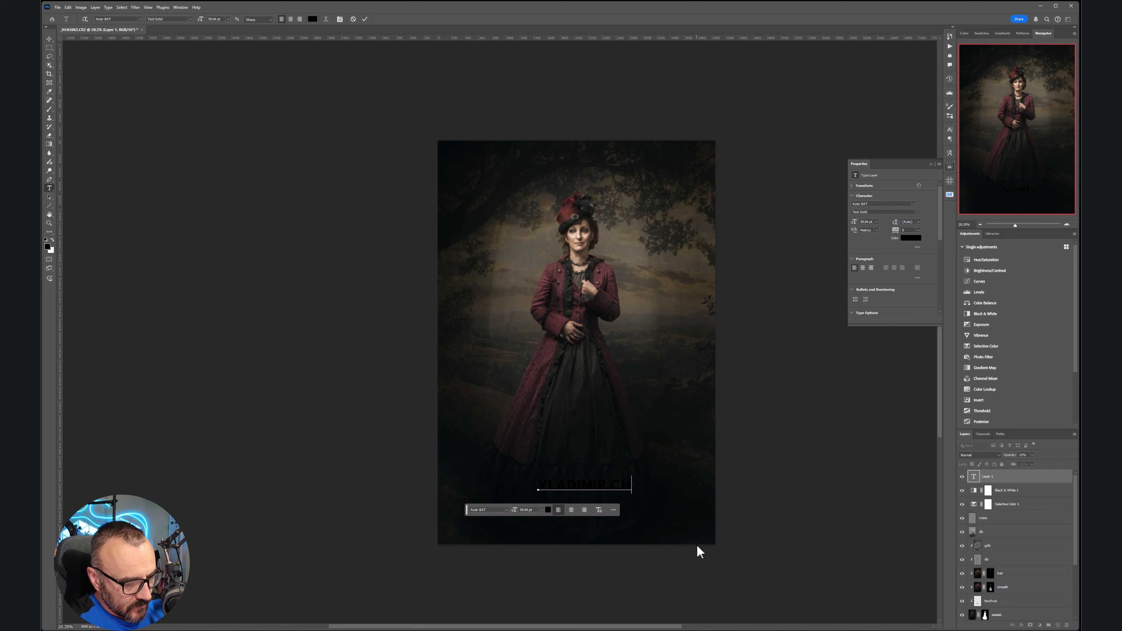
type("OPINE FINE")
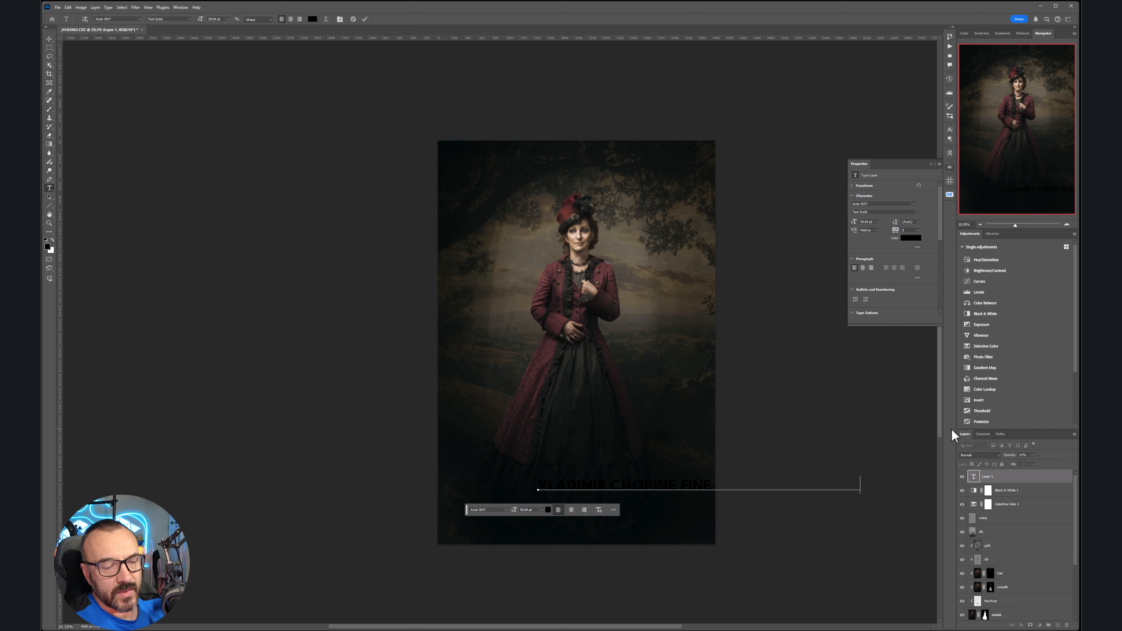
Set the signature text's size to 16 pt and its colour to white (ffffff).
double_click(972, 474)
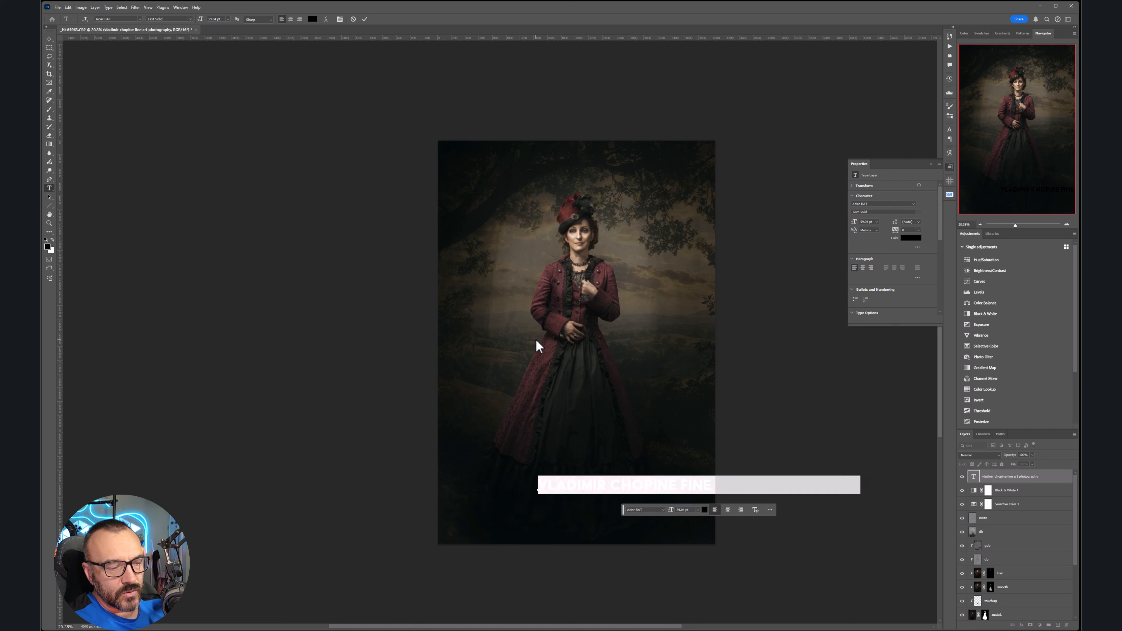
left_click(210, 18)
type("15")
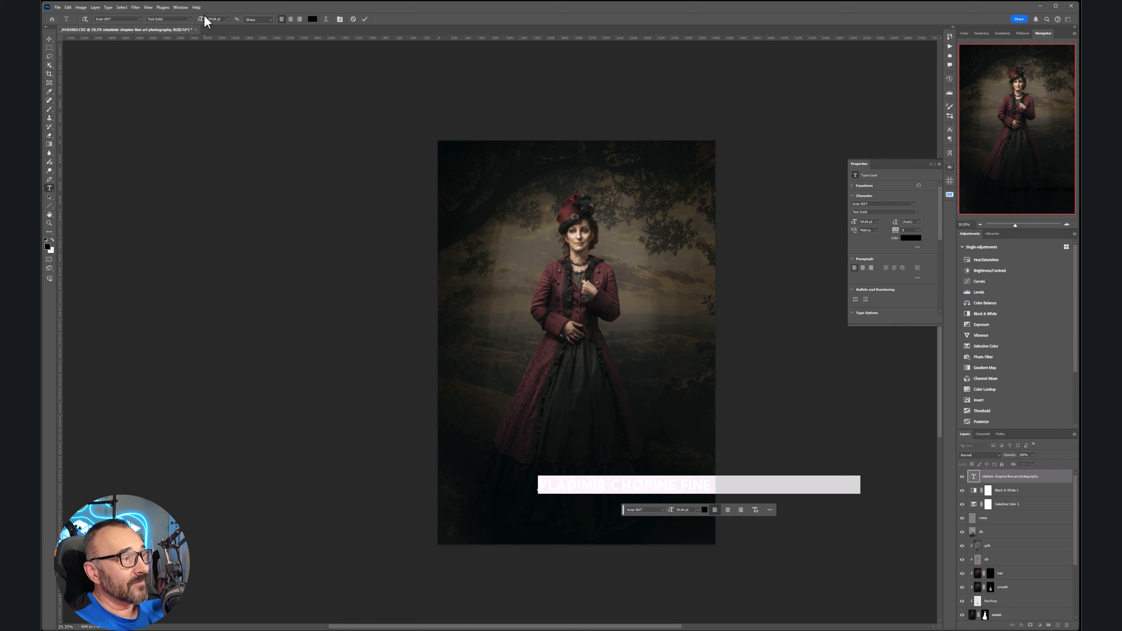
key("Return")
key("Up")
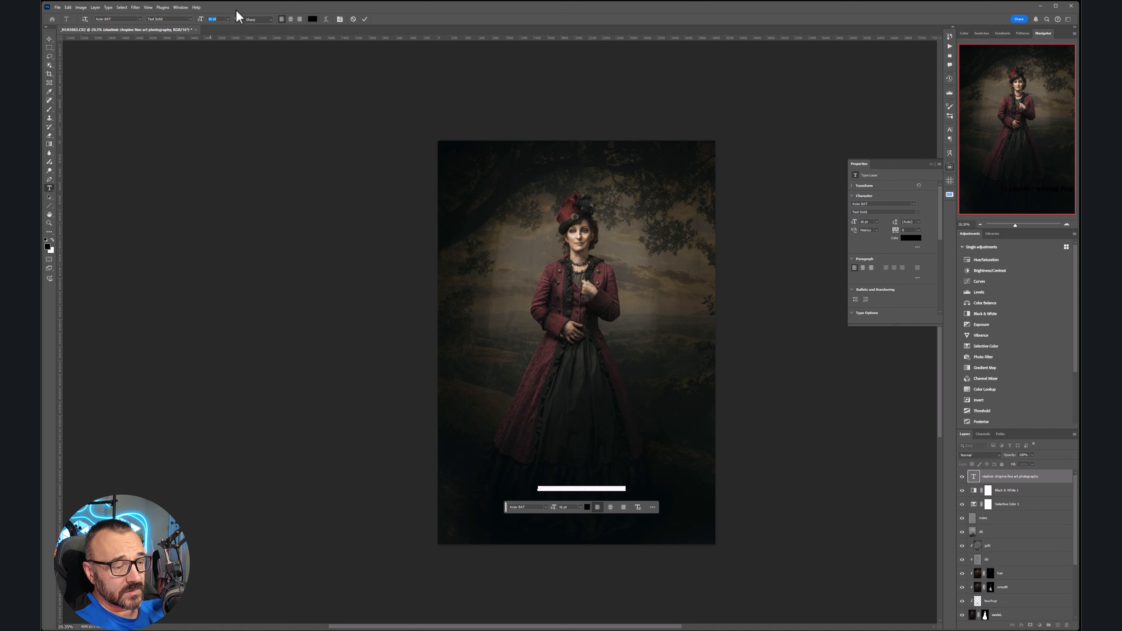
left_click(313, 19)
type("ffffff")
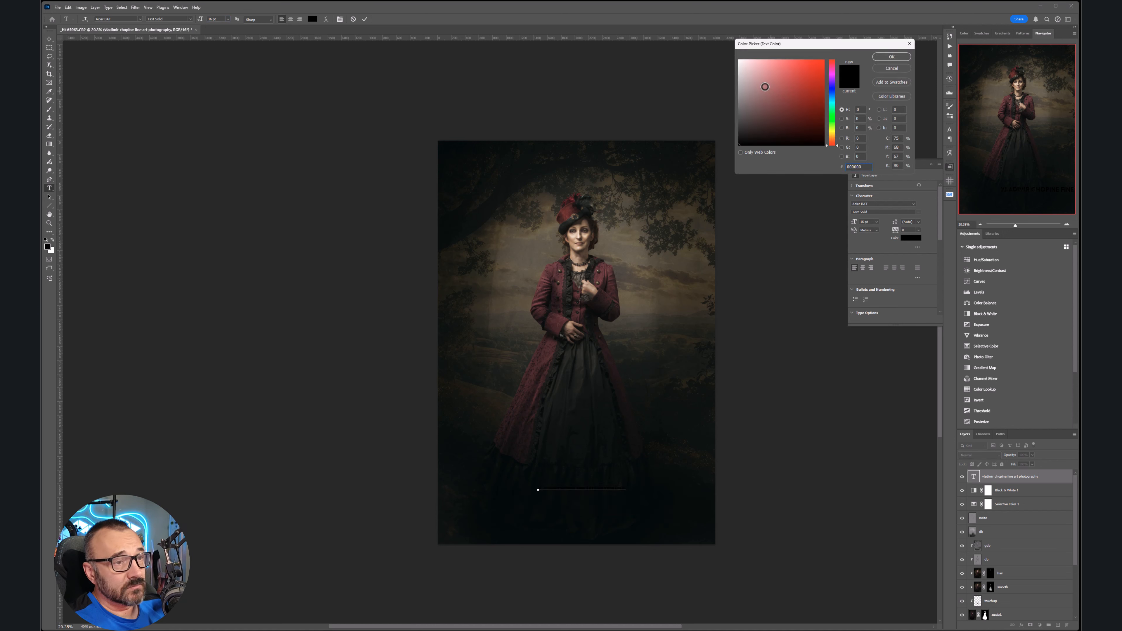
left_click(892, 57)
Move the signature text to the image's lower-right corner and lower its opacity until it is barely visible.
left_click(53, 42)
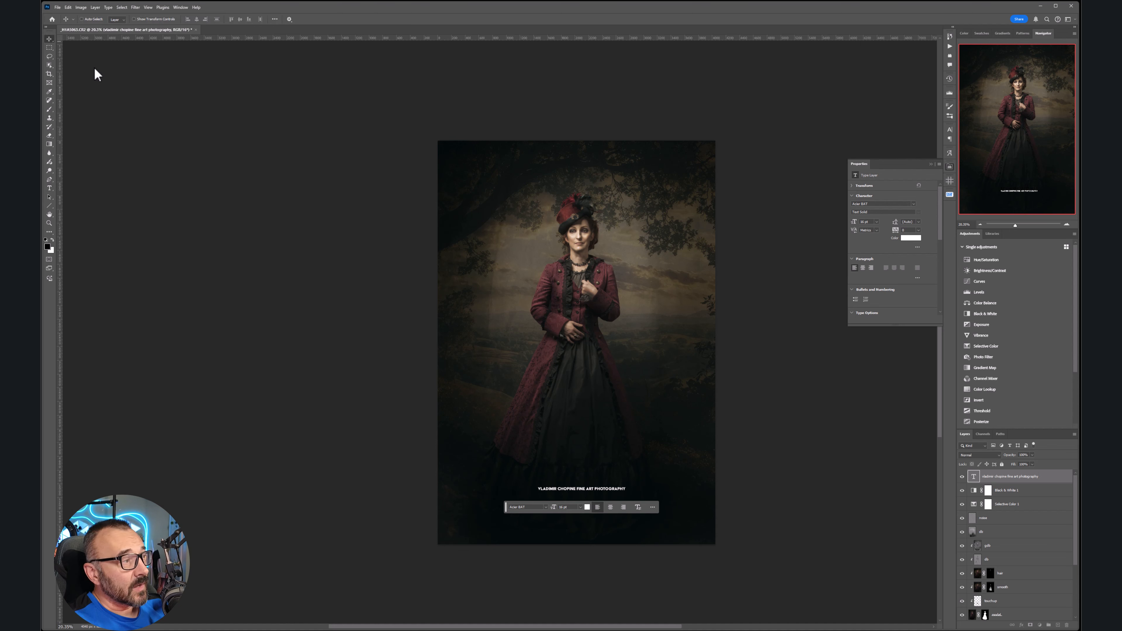
left_click_drag(561, 479, 699, 534)
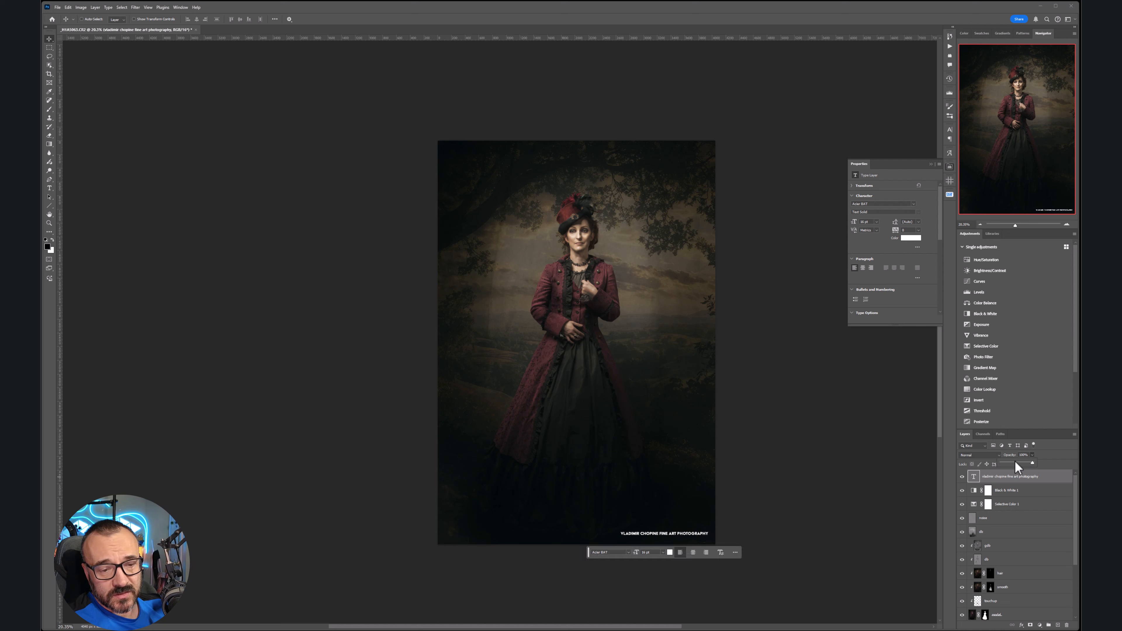
left_click(1001, 463)
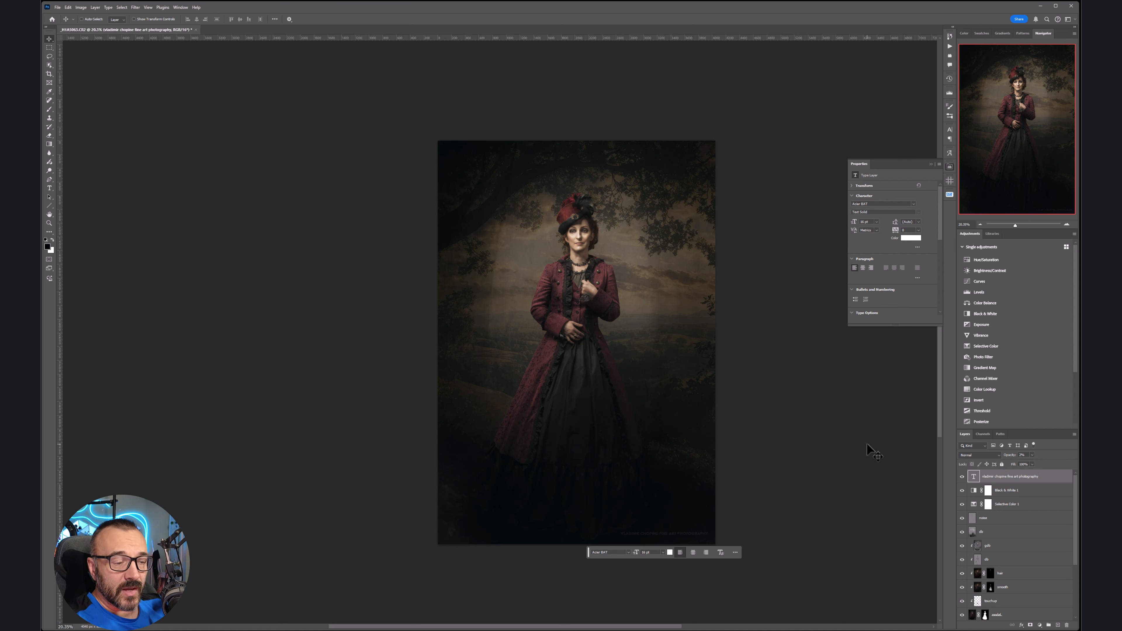
Group all layers above the Background and name the group "retouching".
left_click(662, 416, "ctrl")
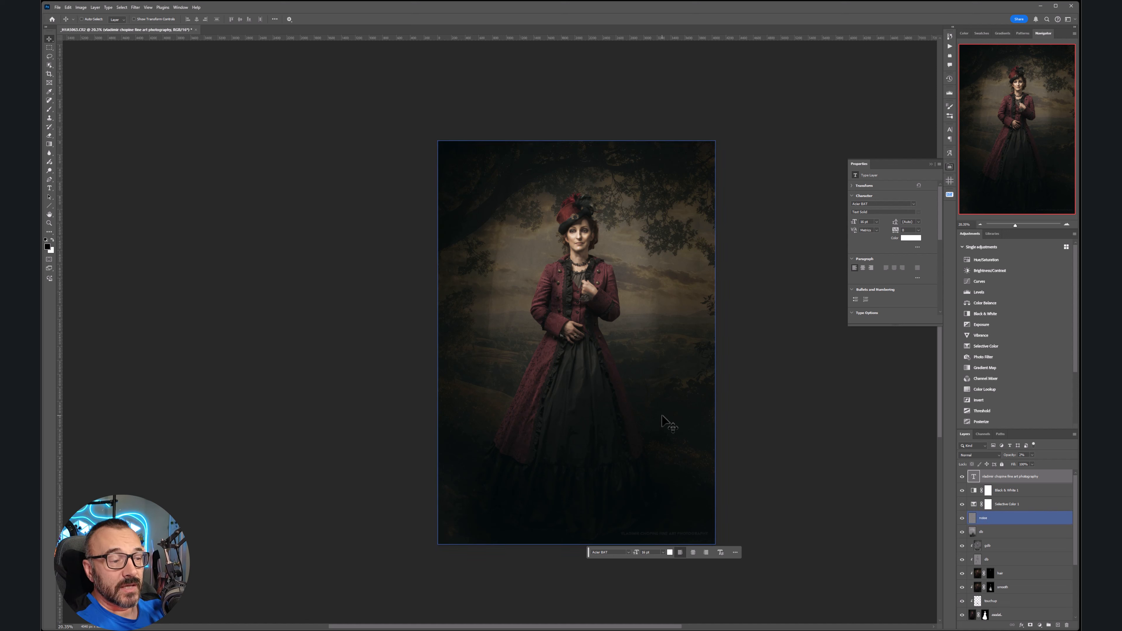
scroll(1065, 509, "down", 3)
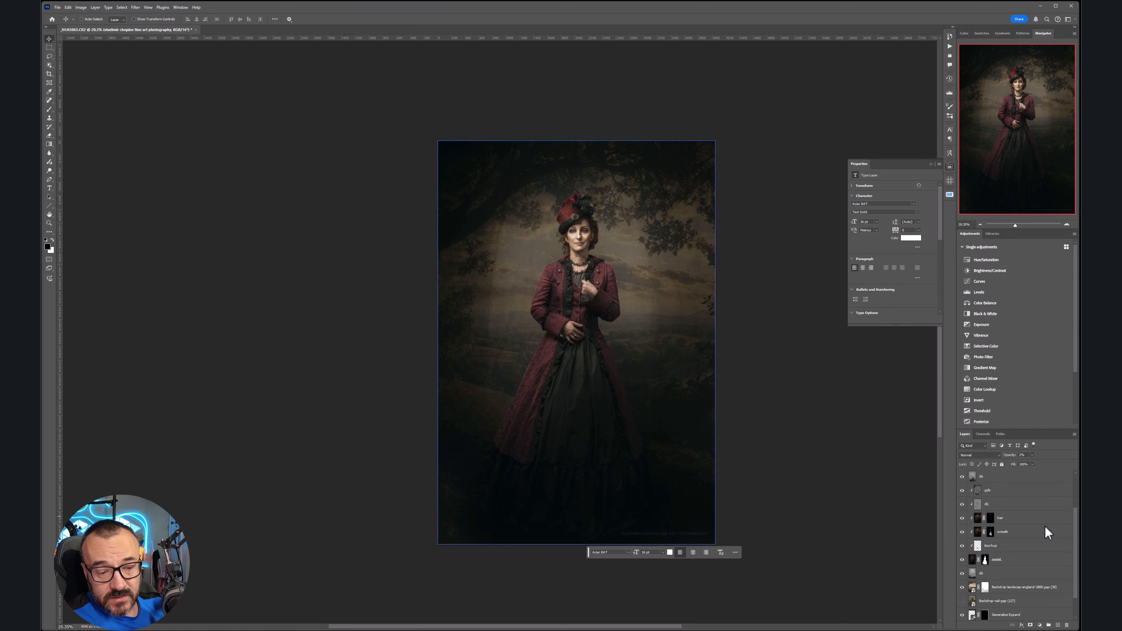
left_click(1047, 531)
left_click(1034, 601)
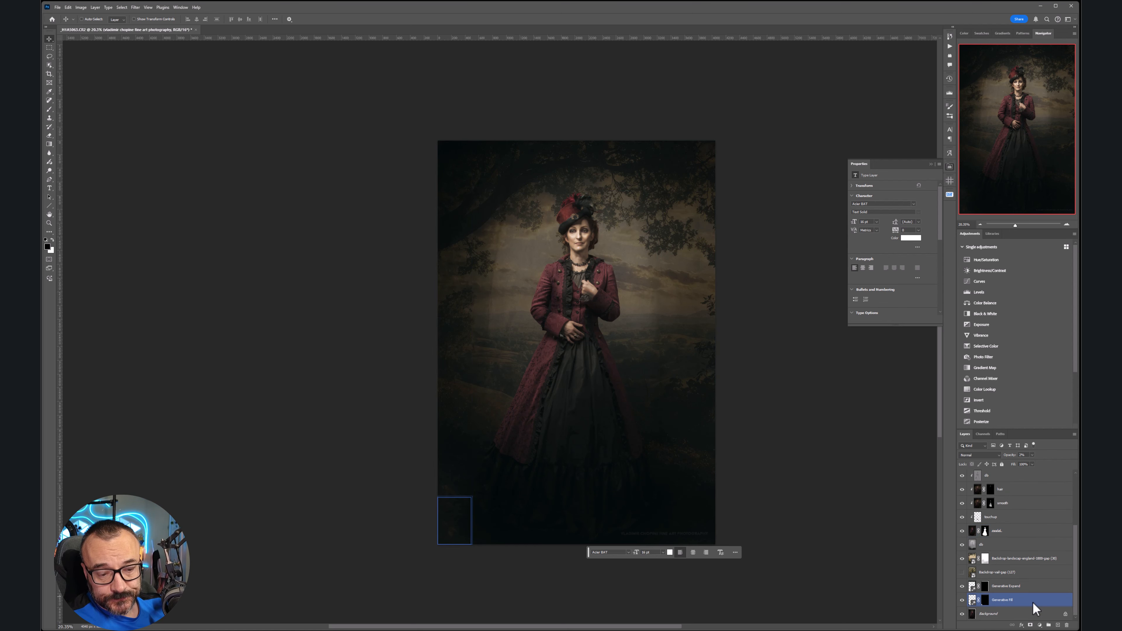
key("ctrl+alt+a")
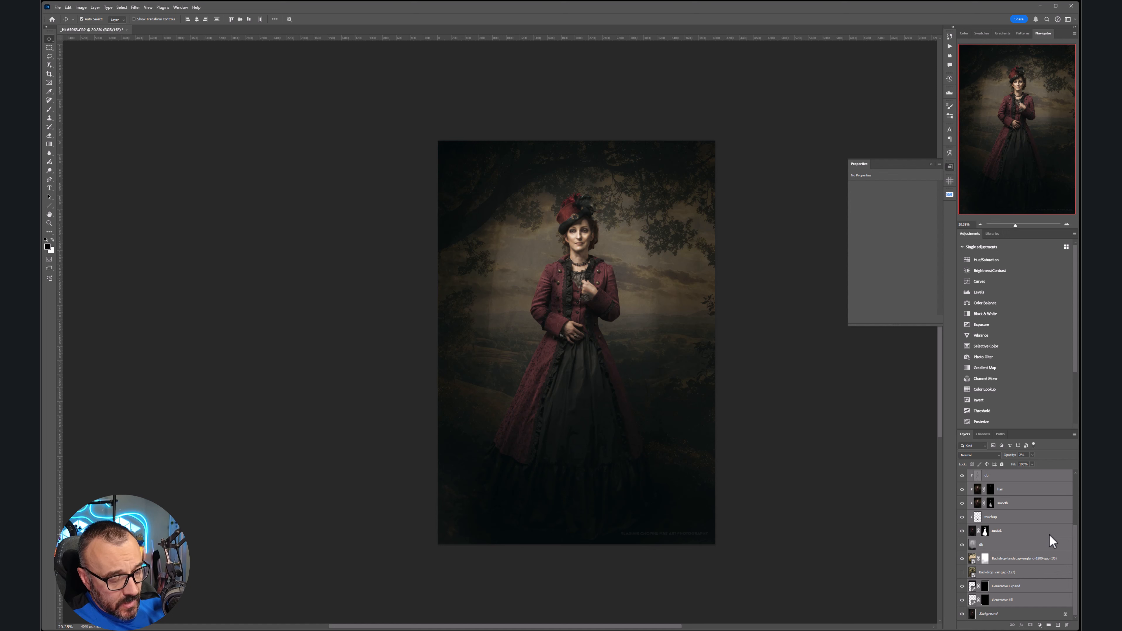
key("ctrl+g")
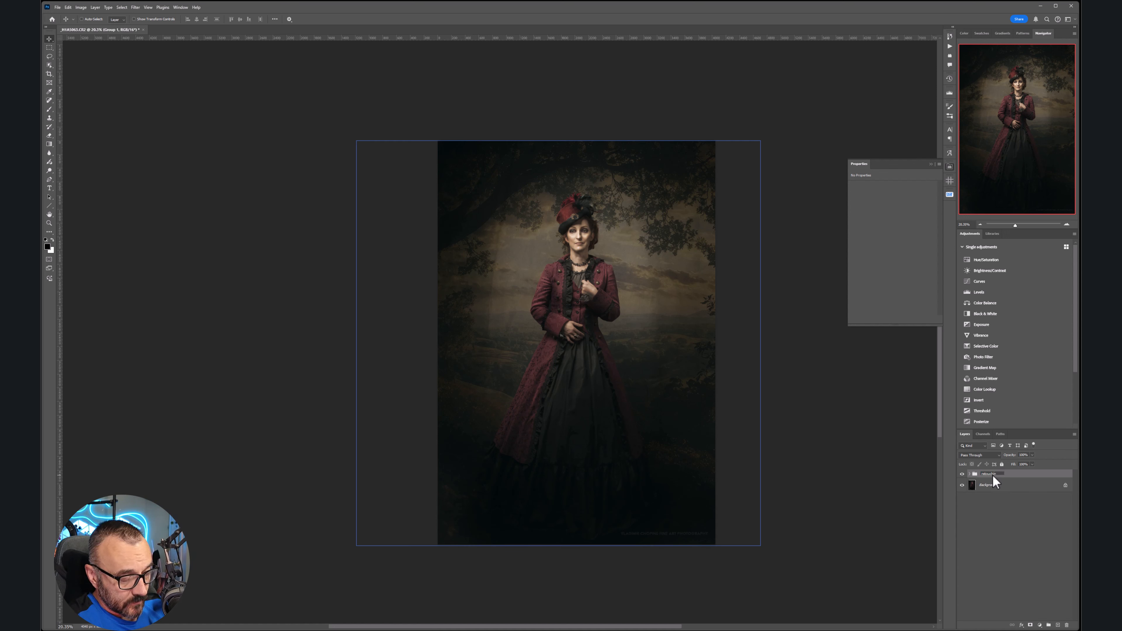
Compare the image before and after by repeatedly hiding and showing the "retouching" group.
left_click(964, 474)
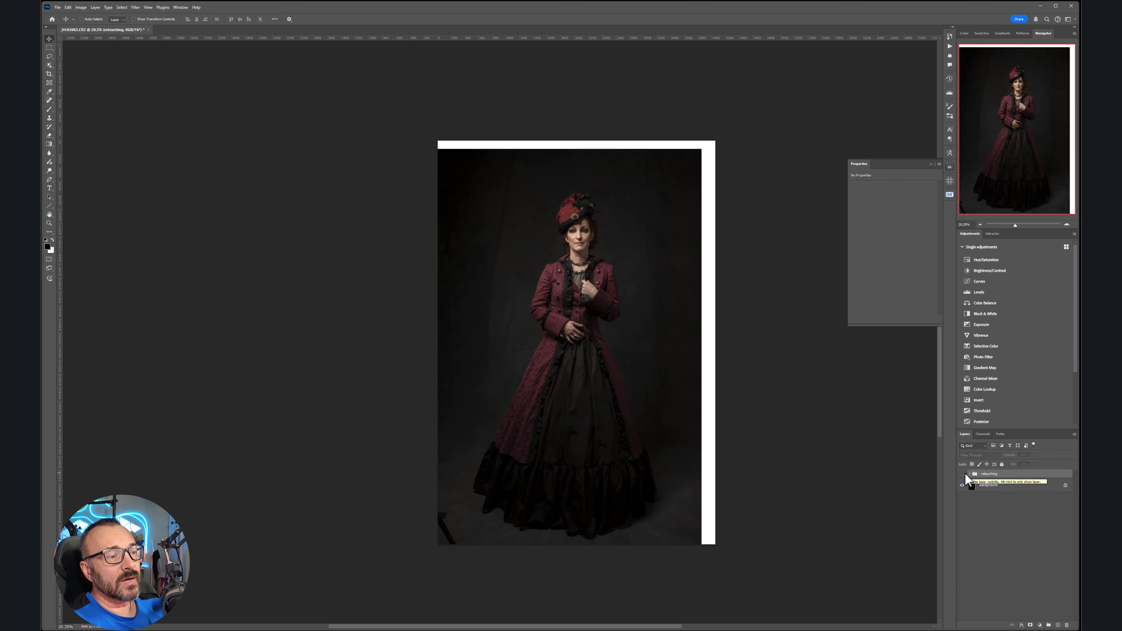
left_click(964, 474)
left_click(965, 474)
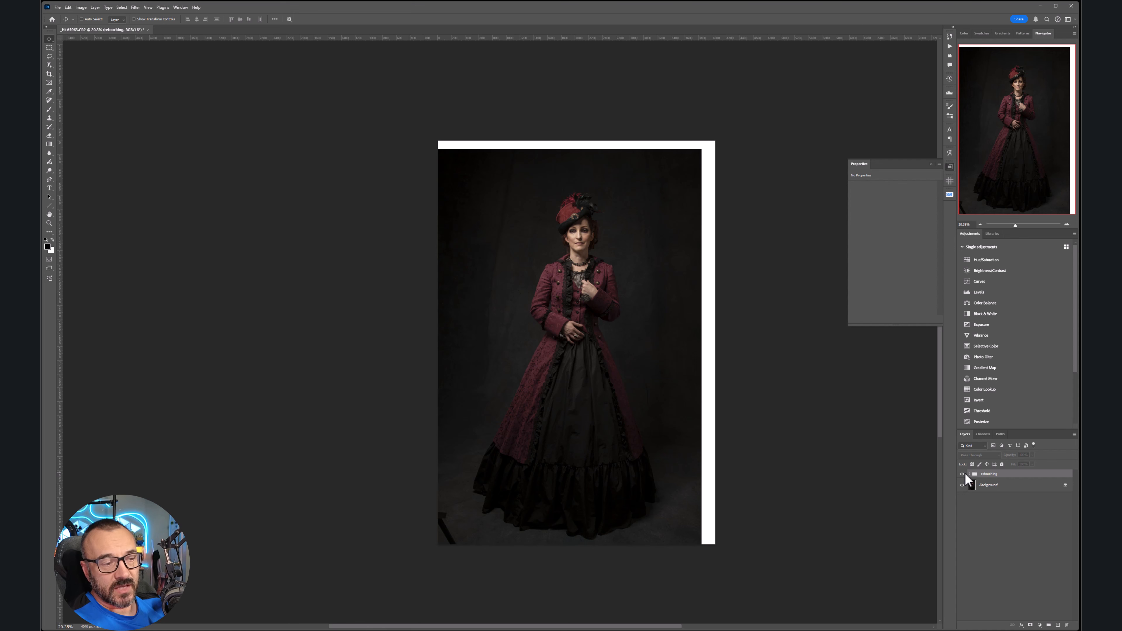
left_click(964, 473)
left_click(964, 473)
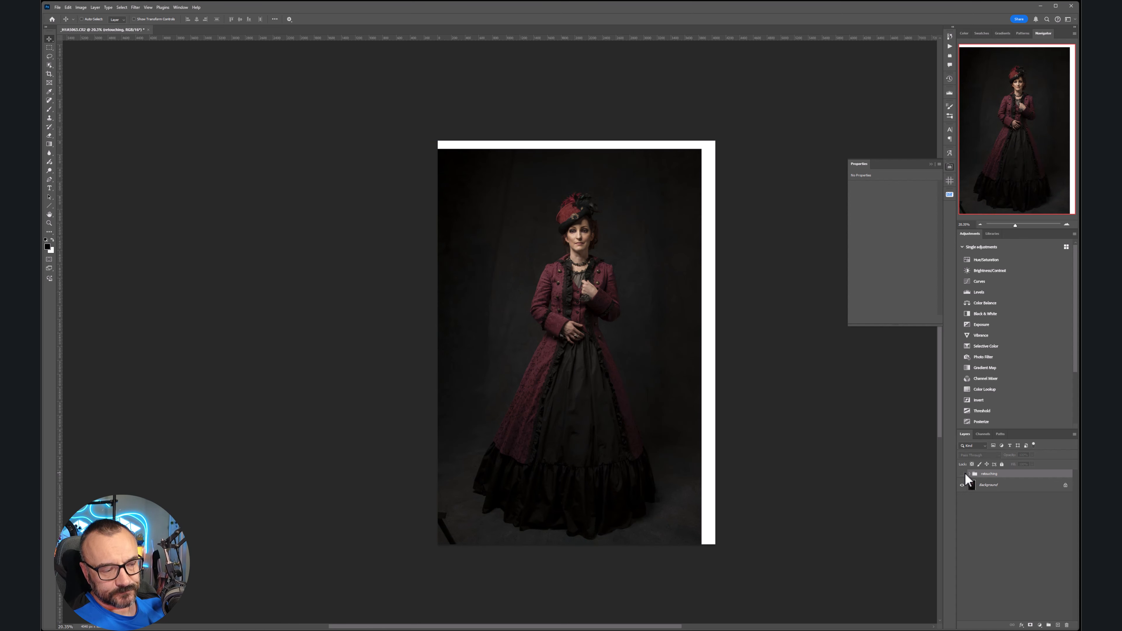
left_click(965, 473)
left_click(964, 474)
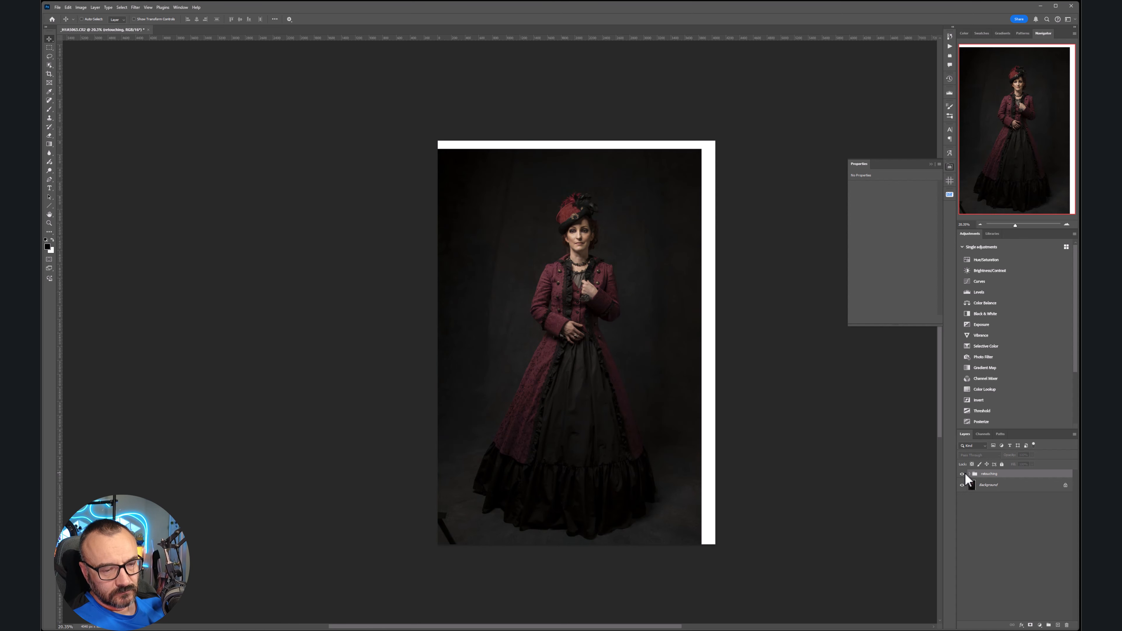
left_click(963, 474)
left_click(964, 473)
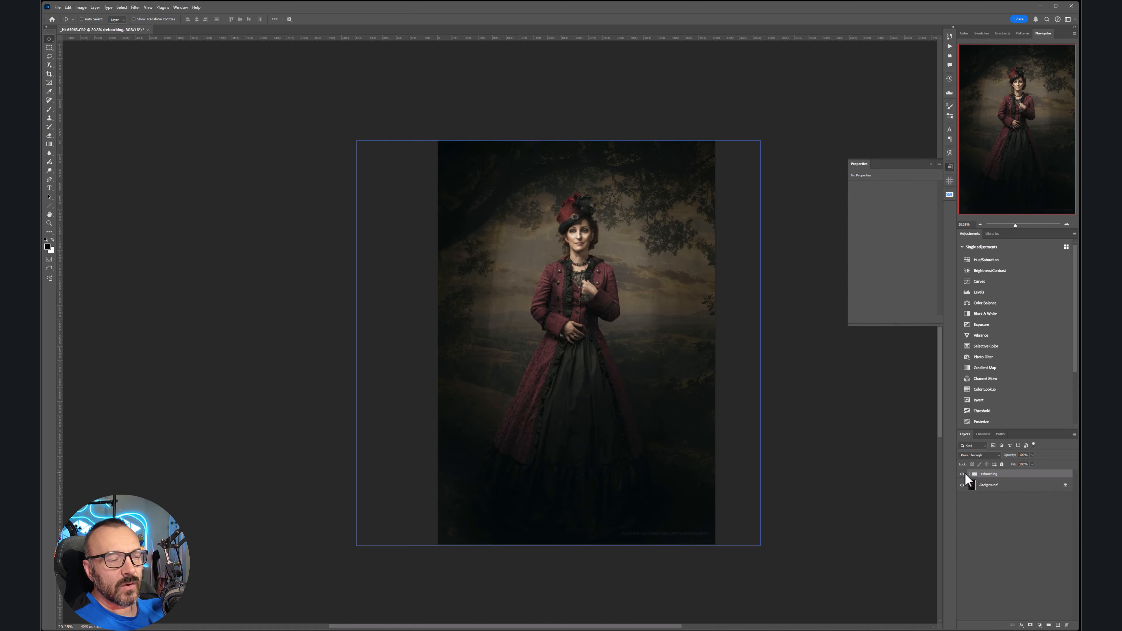
left_click(964, 473)
left_click(965, 473)
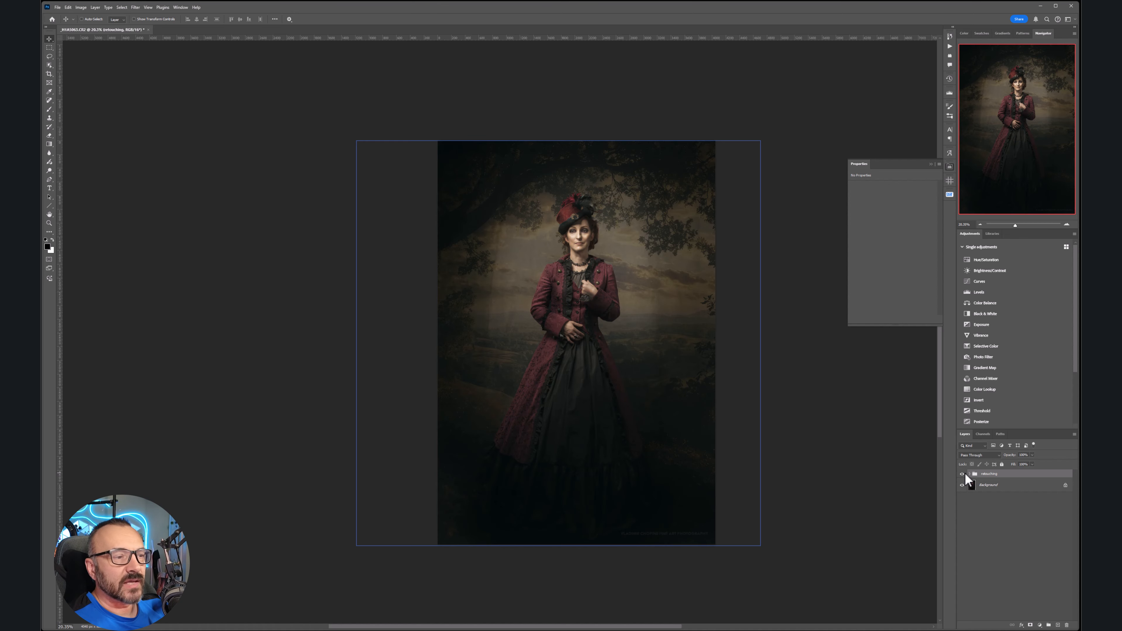
left_click(965, 473)
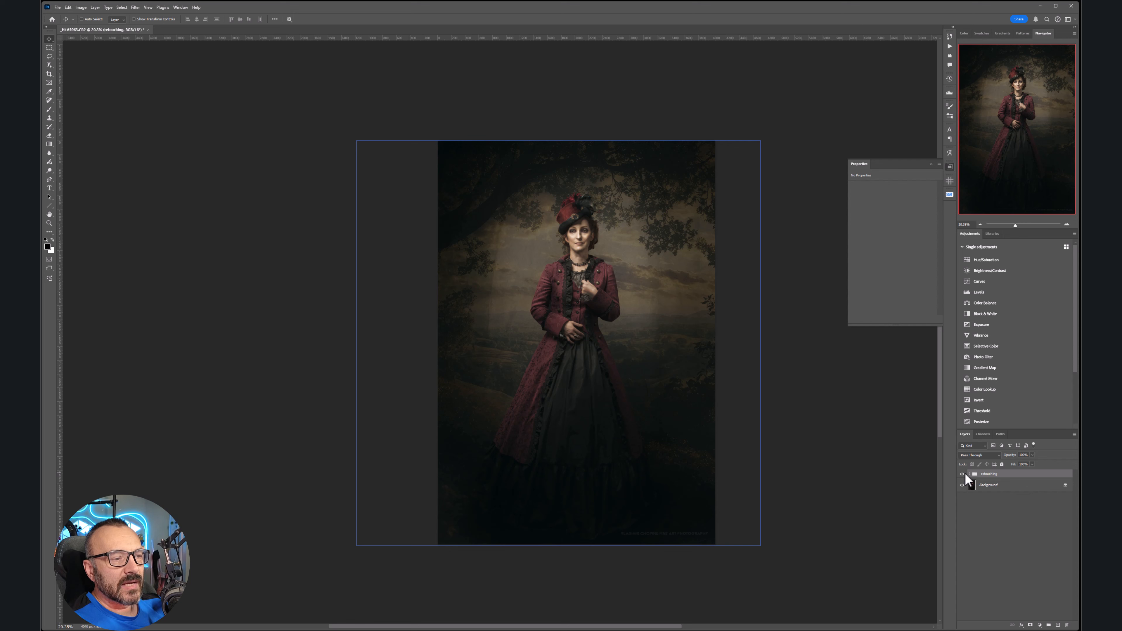
left_click(965, 473)
left_click(965, 473)
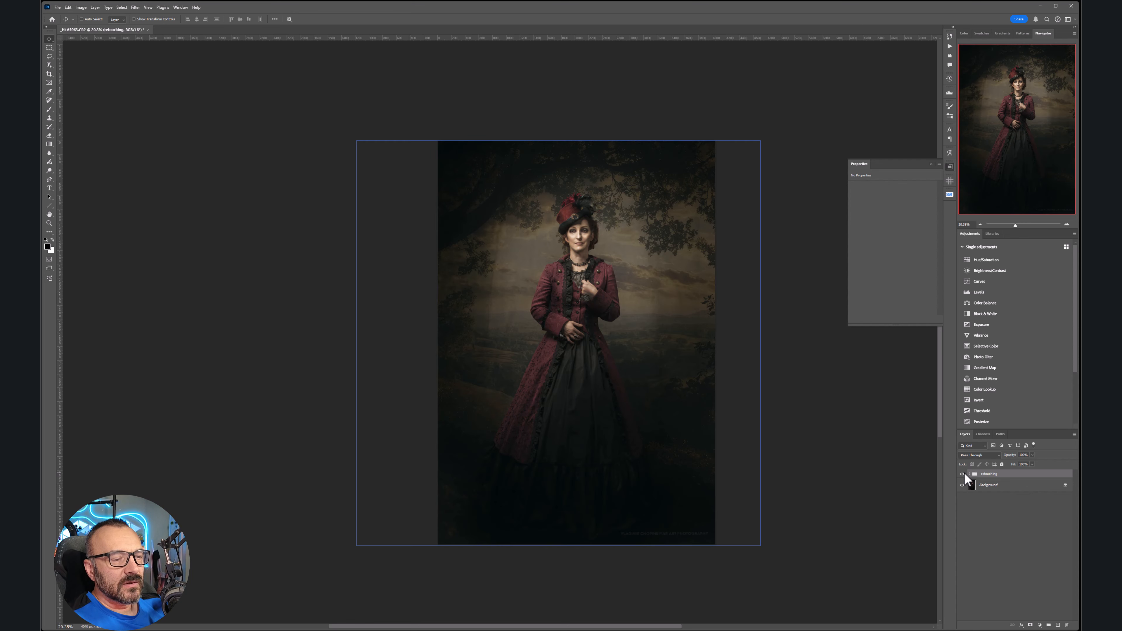